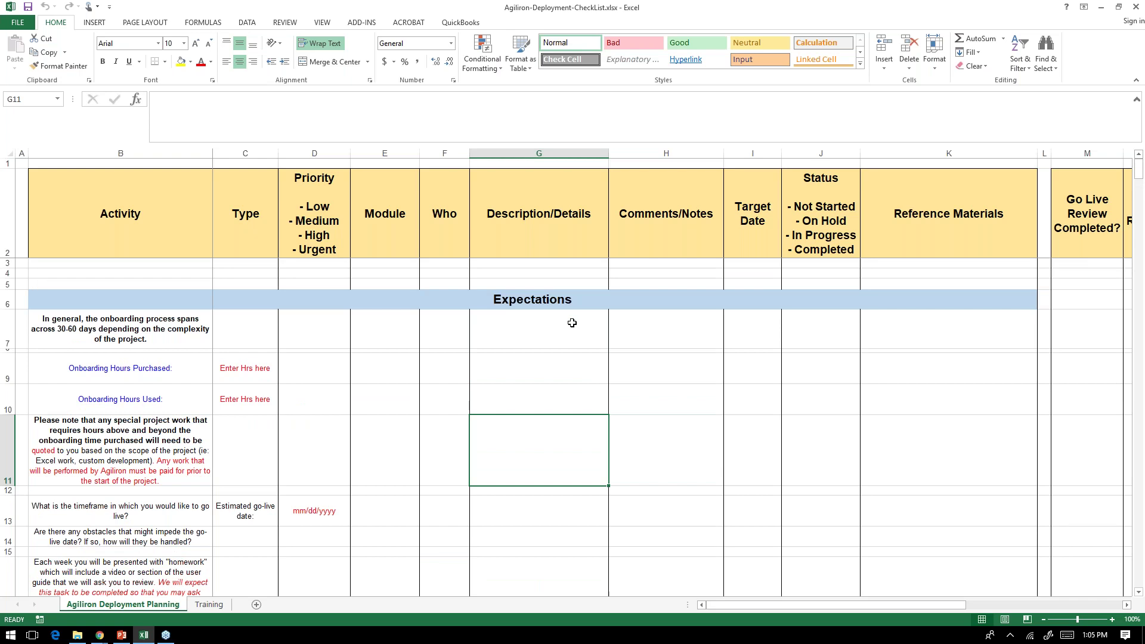
- Review the Expectations section of the deployment checklist, including onboarding hours, go-live timeframe, homework and support arrangements
scroll(572, 322, down, 3)
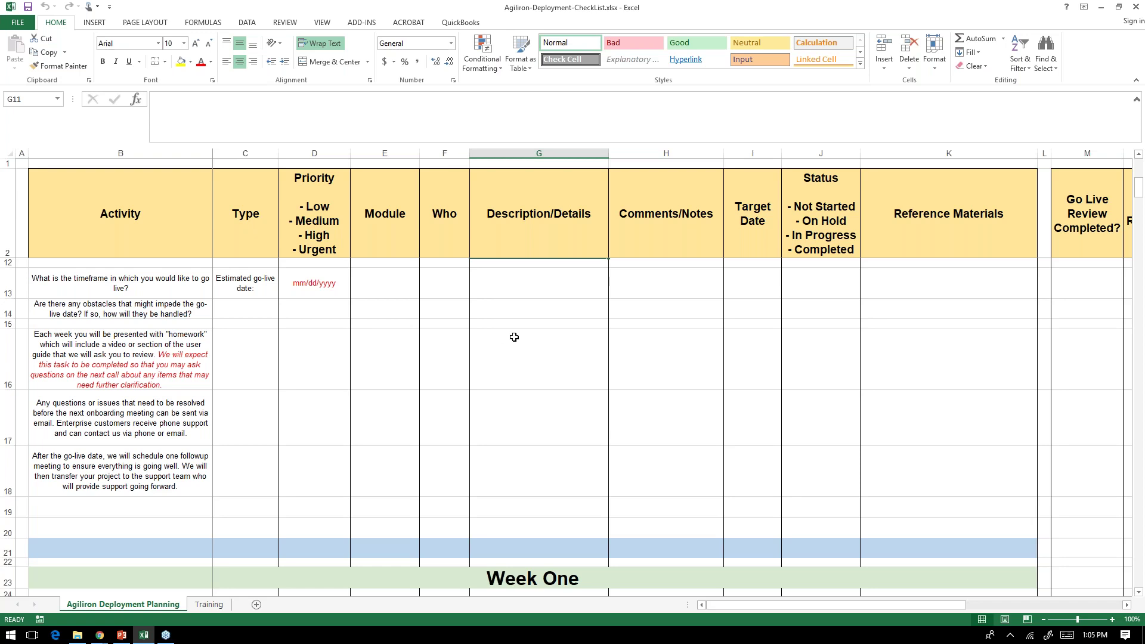
scroll(514, 337, up, 3)
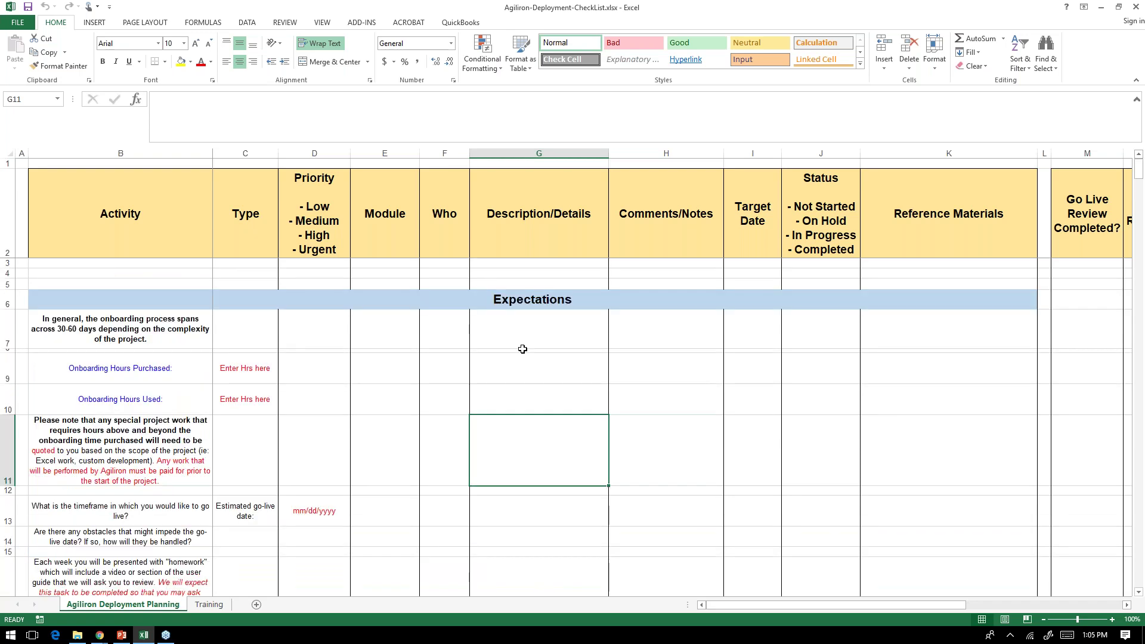
scroll(523, 349, down, 1)
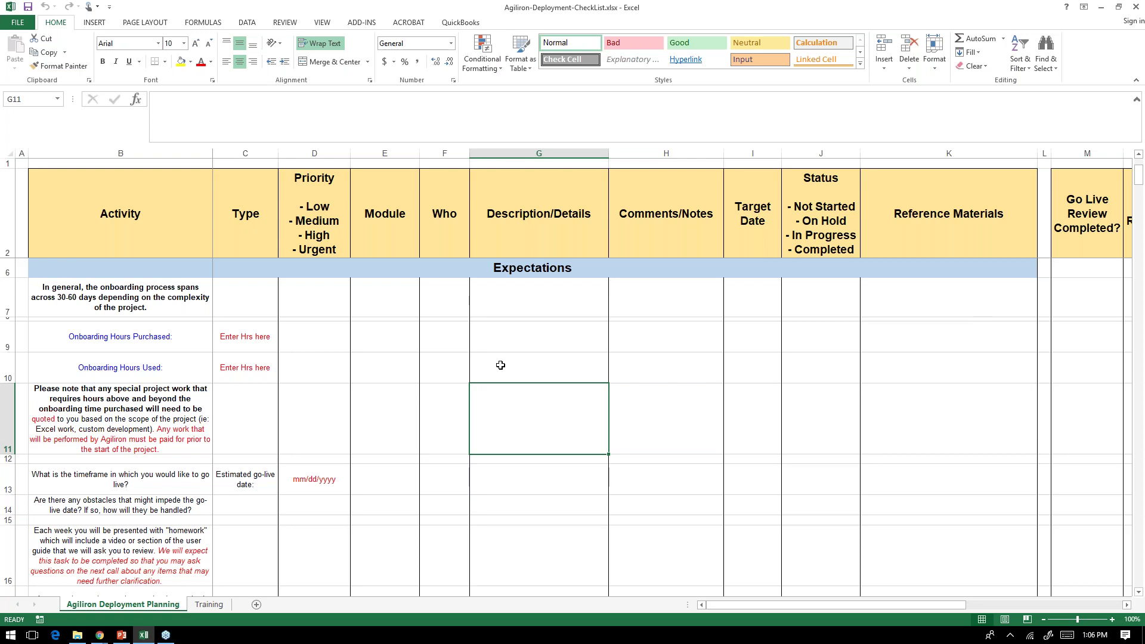
scroll(500, 365, down, 3)
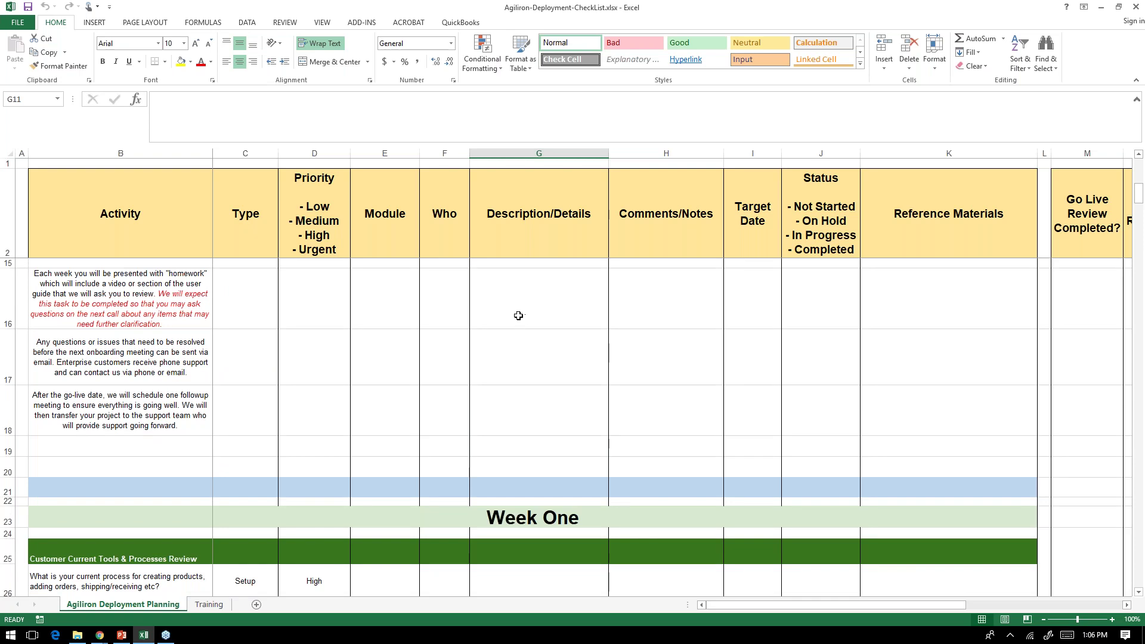
- Skim the checklist's weekly sections from Week One to Week Four, selecting the Week Two, Week Three and Week Four headings
scroll(518, 316, down, 2)
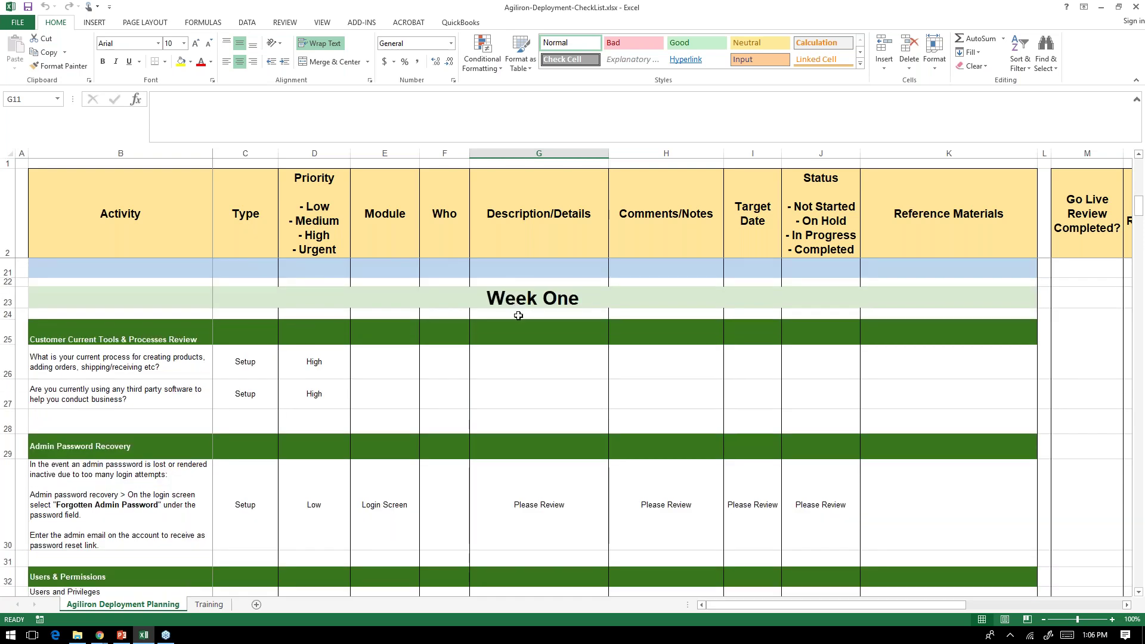
scroll(518, 315, down, 20)
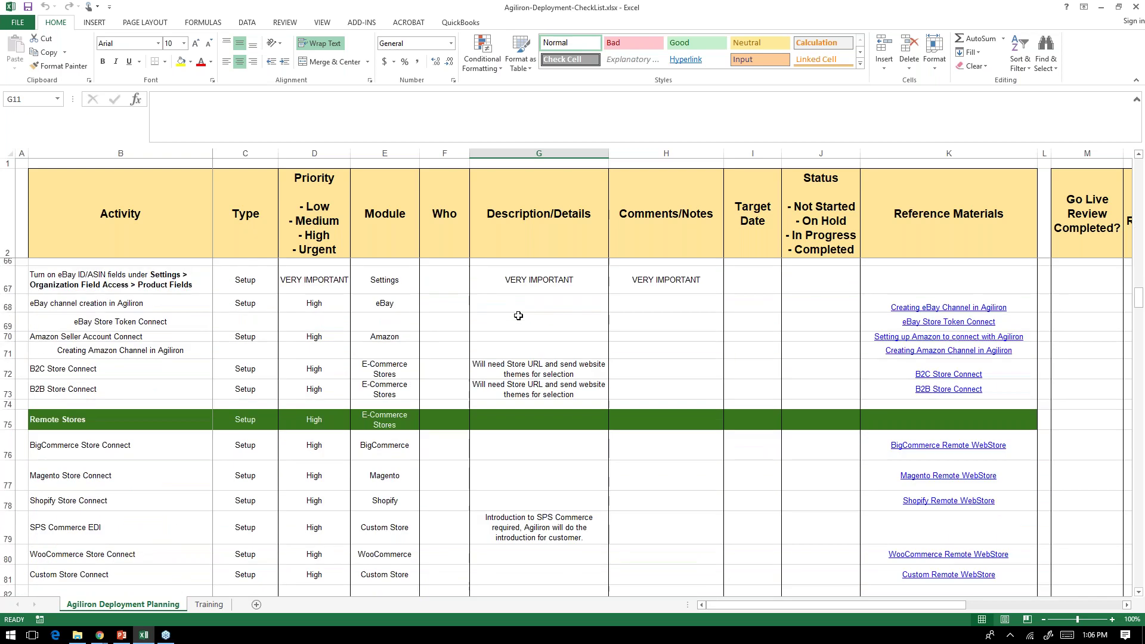
scroll(518, 316, down, 2)
click(520, 333)
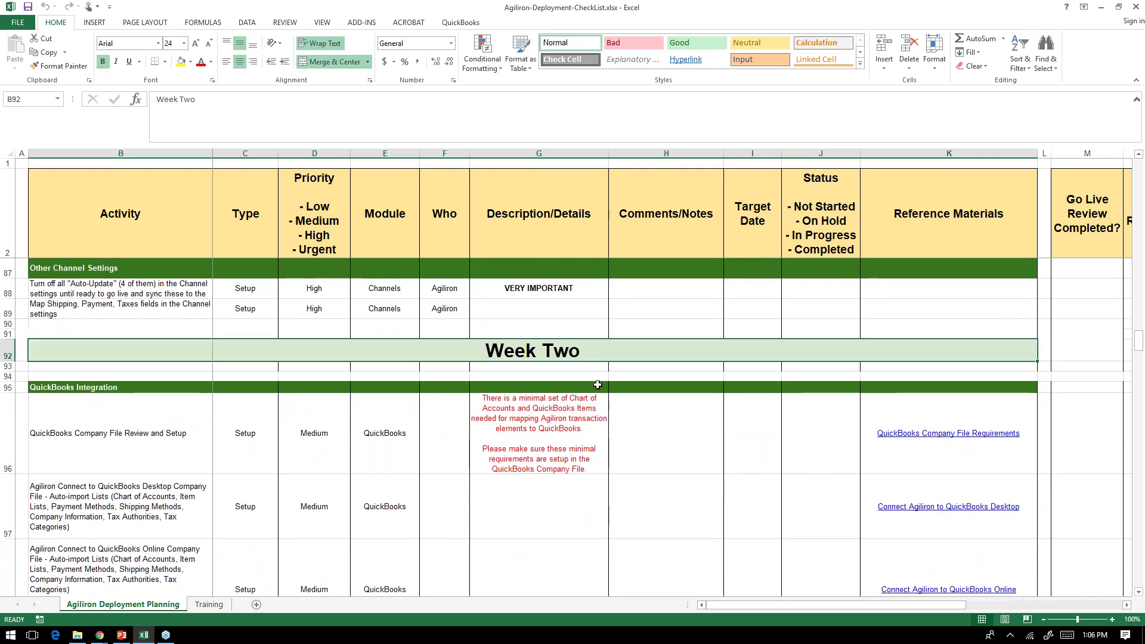
scroll(597, 385, down, 20)
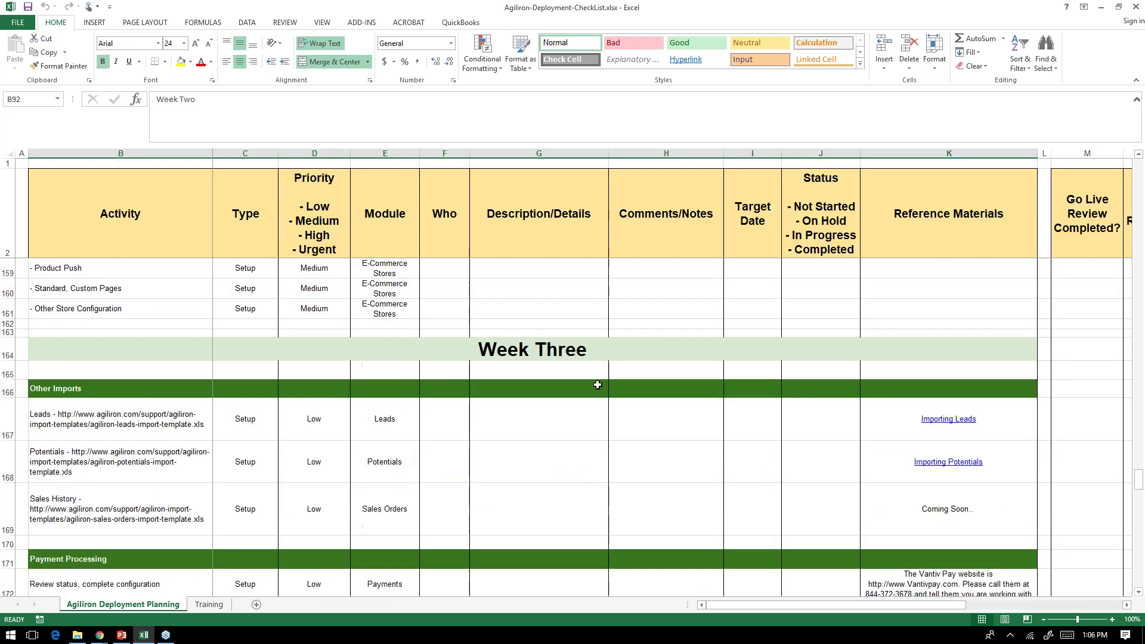
click(580, 290)
scroll(592, 367, down, 13)
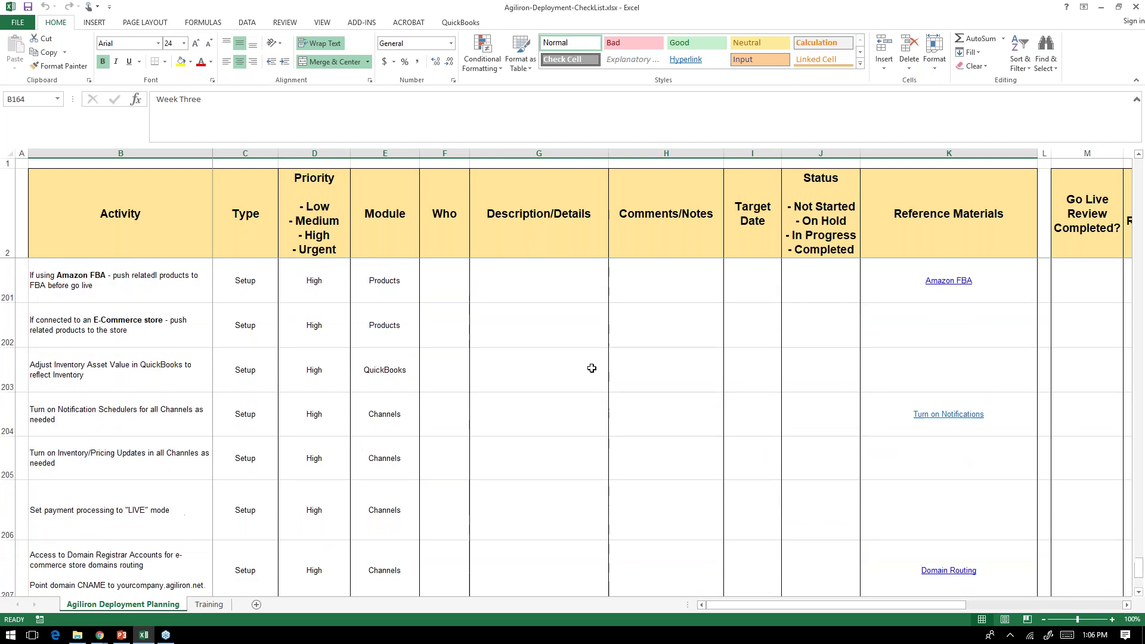
scroll(591, 367, up, 4)
click(593, 371)
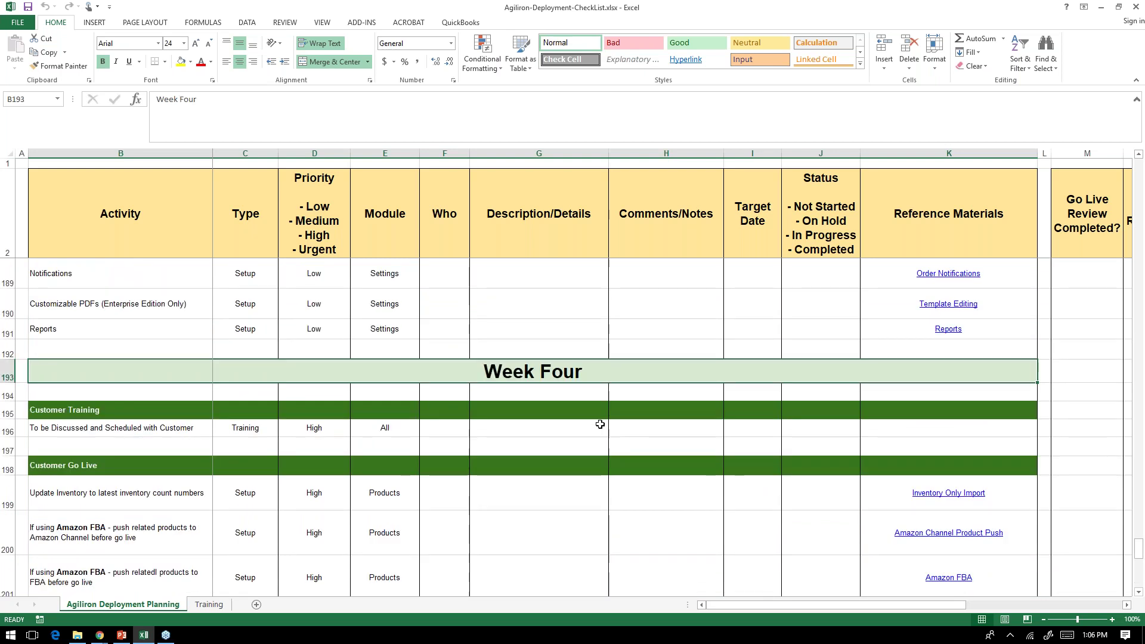
- Return to the Week One section and examine its Customer Current Tools & Processes Review activities
scroll(600, 424, up, 20)
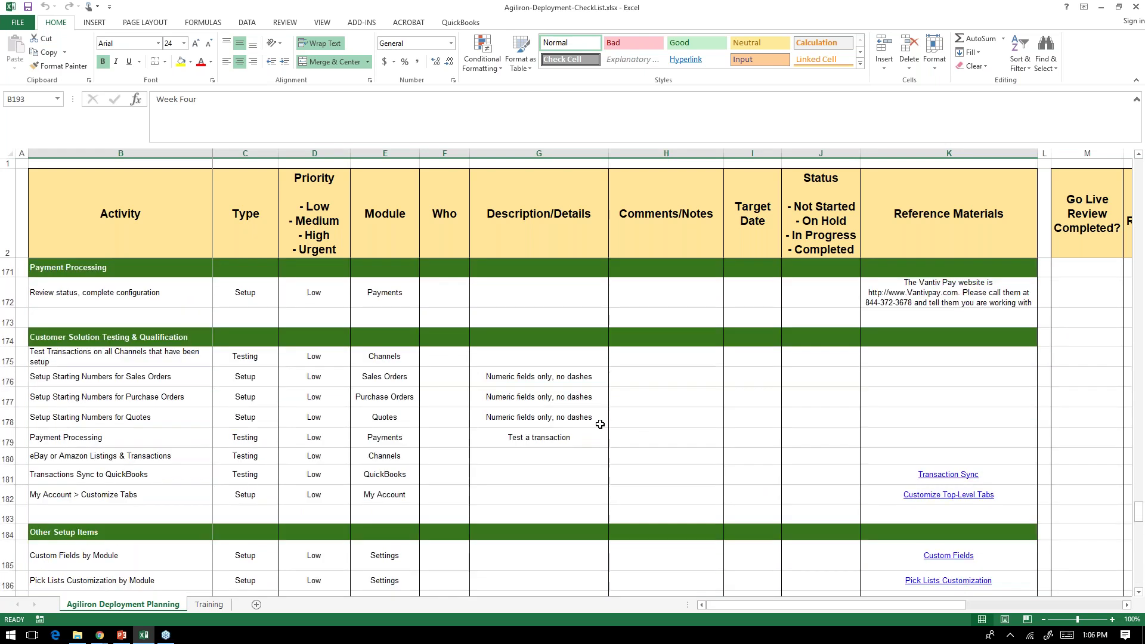
scroll(600, 424, up, 20)
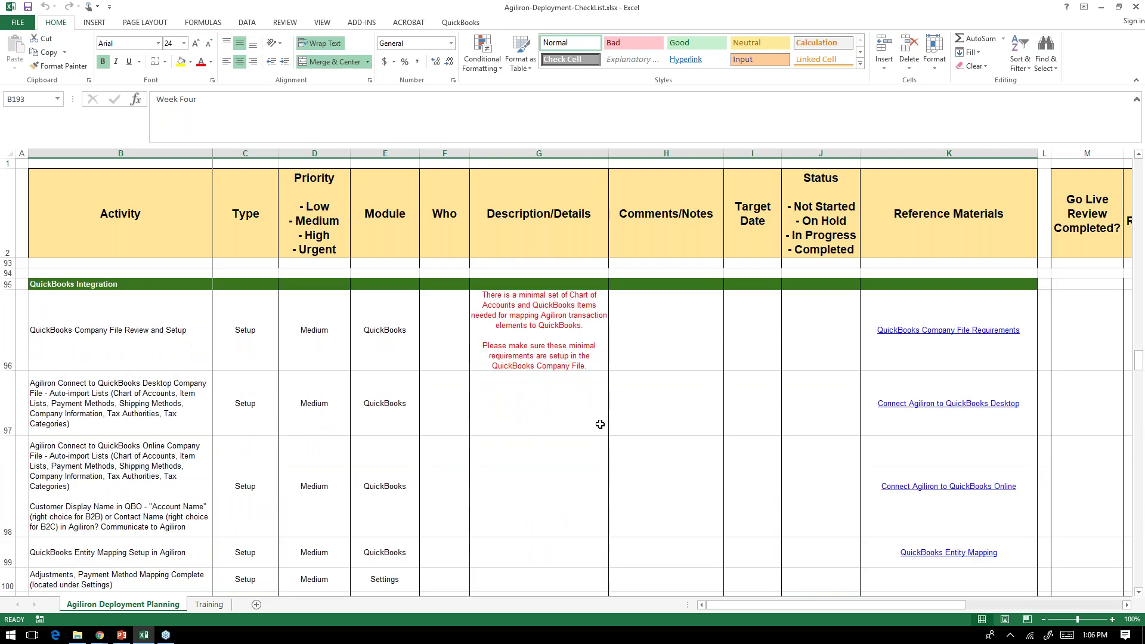
scroll(600, 424, up, 10)
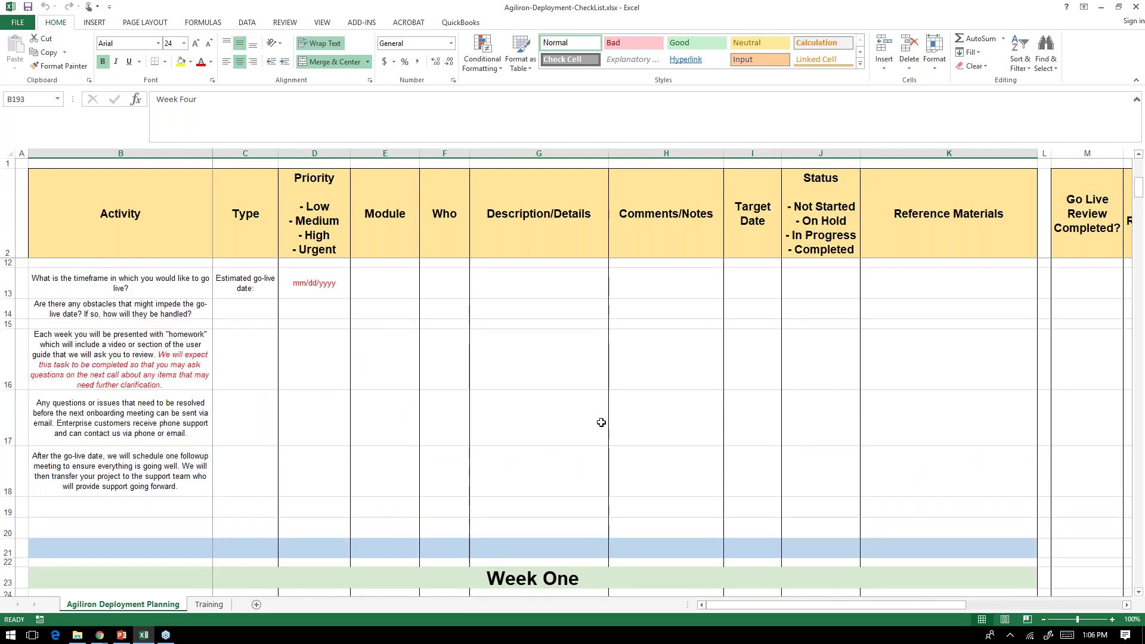
scroll(601, 422, down, 5)
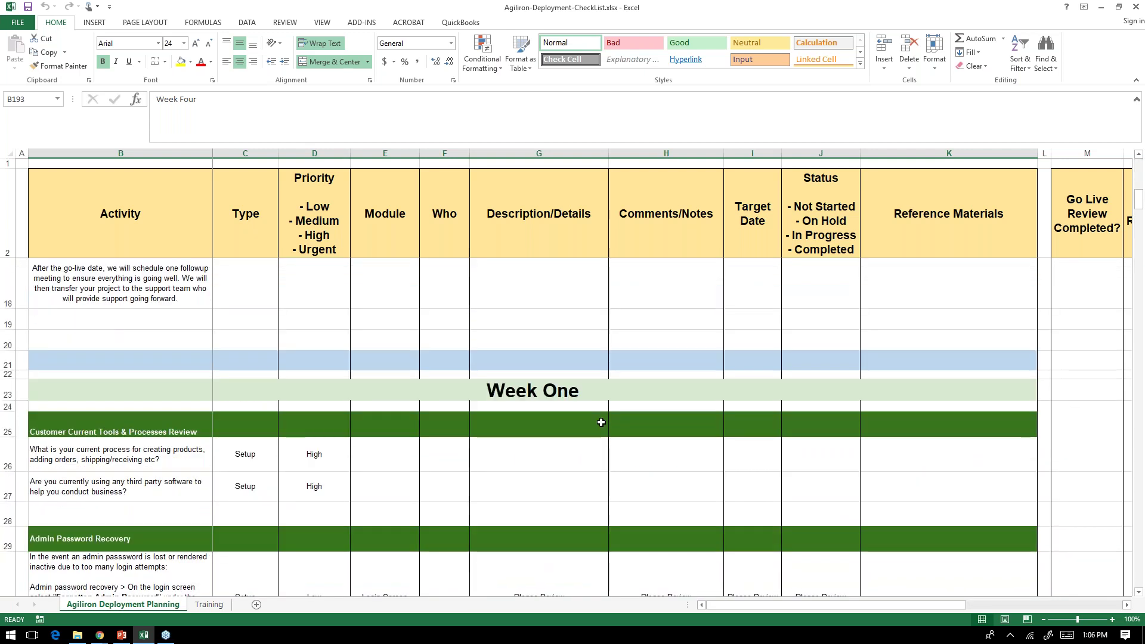
scroll(601, 422, down, 1)
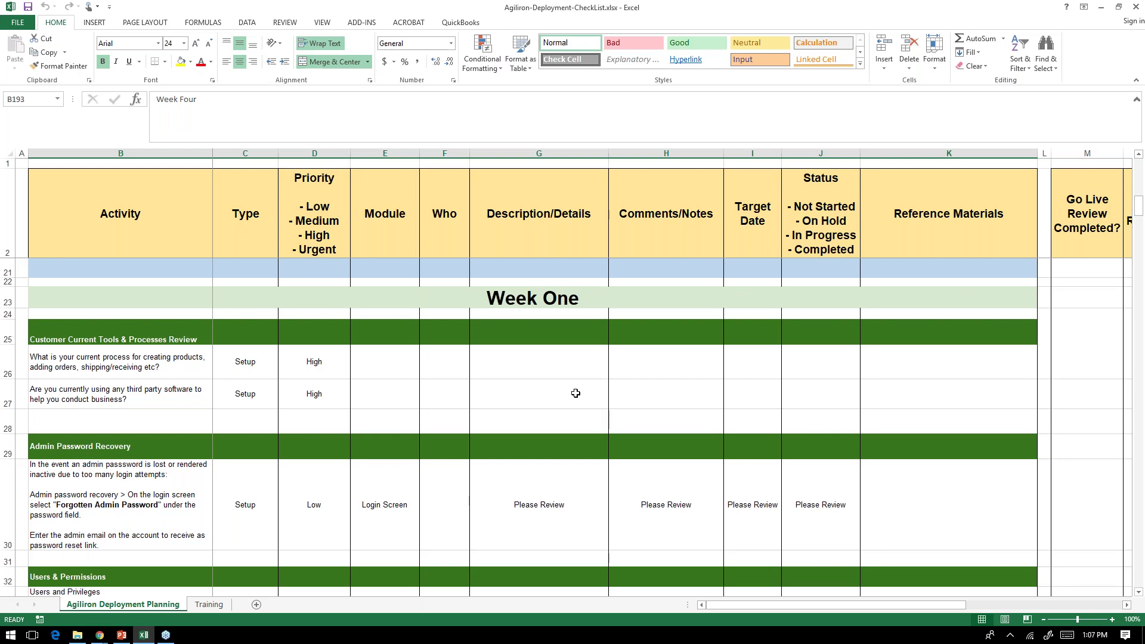
scroll(575, 393, down, 1)
scroll(575, 393, up, 1)
- Highlight the two Customer Current Tools & Processes Review questions and select their Description/Details cells in turn
drag(7, 366, 8, 391)
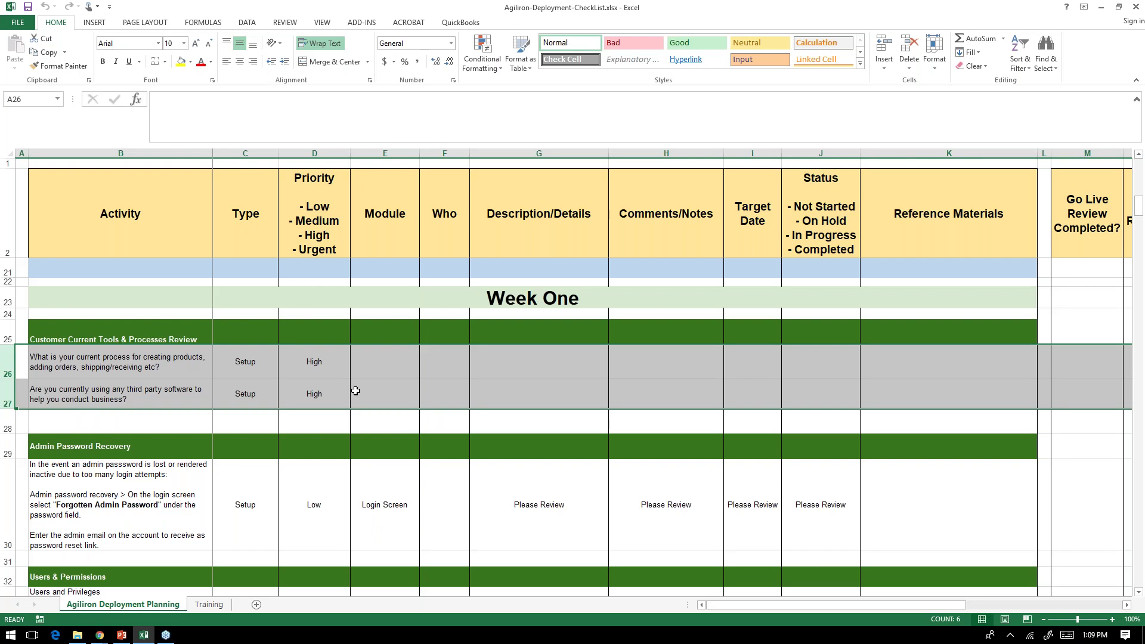
click(369, 373)
drag(8, 366, 7, 391)
click(480, 364)
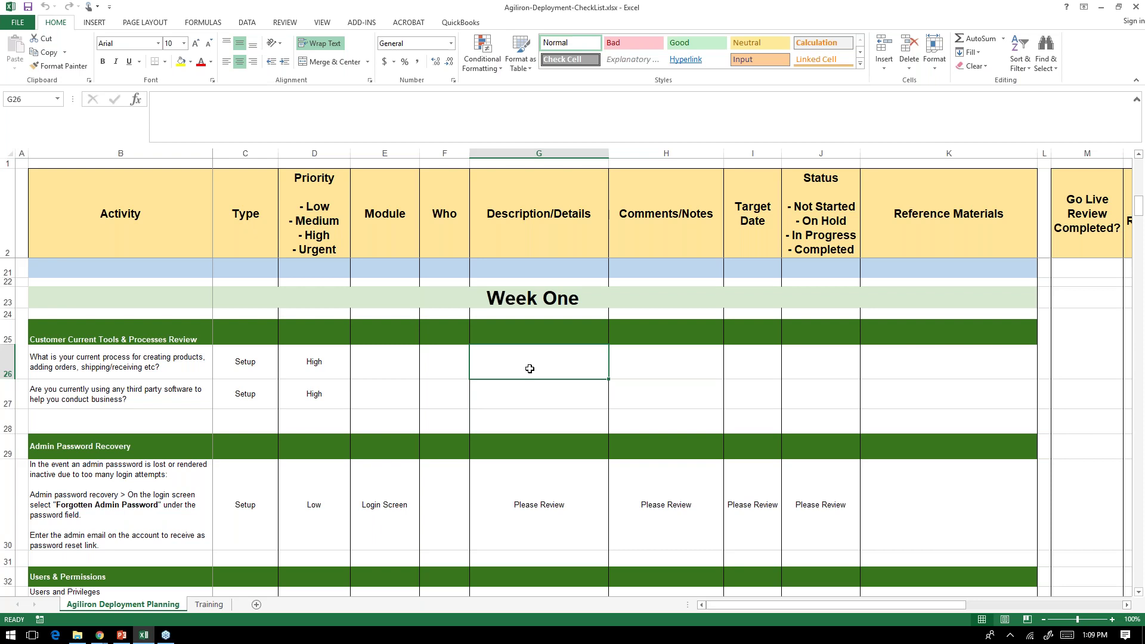
click(180, 392)
click(509, 395)
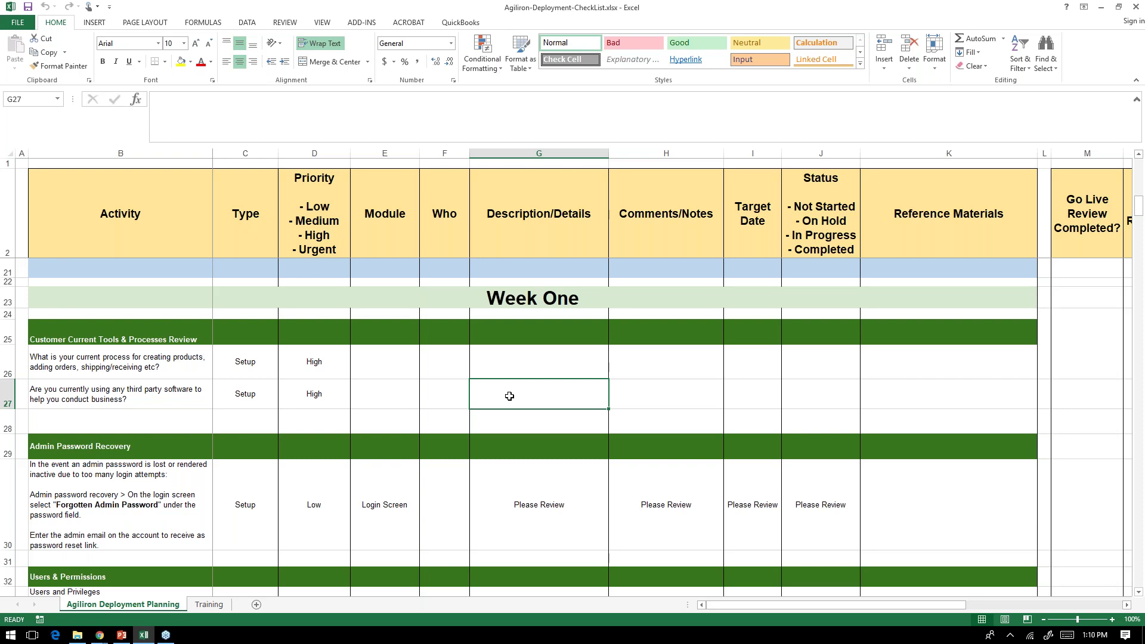
- Highlight the Admin Password Recovery activity row and select its Module cell
scroll(509, 396, down, 2)
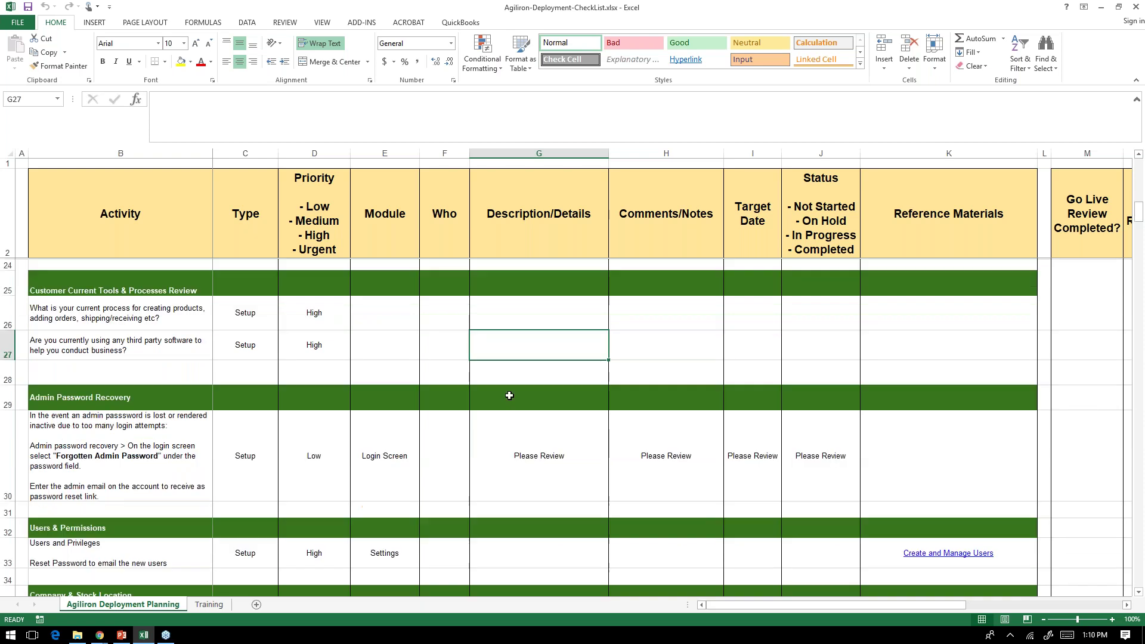
click(8, 366)
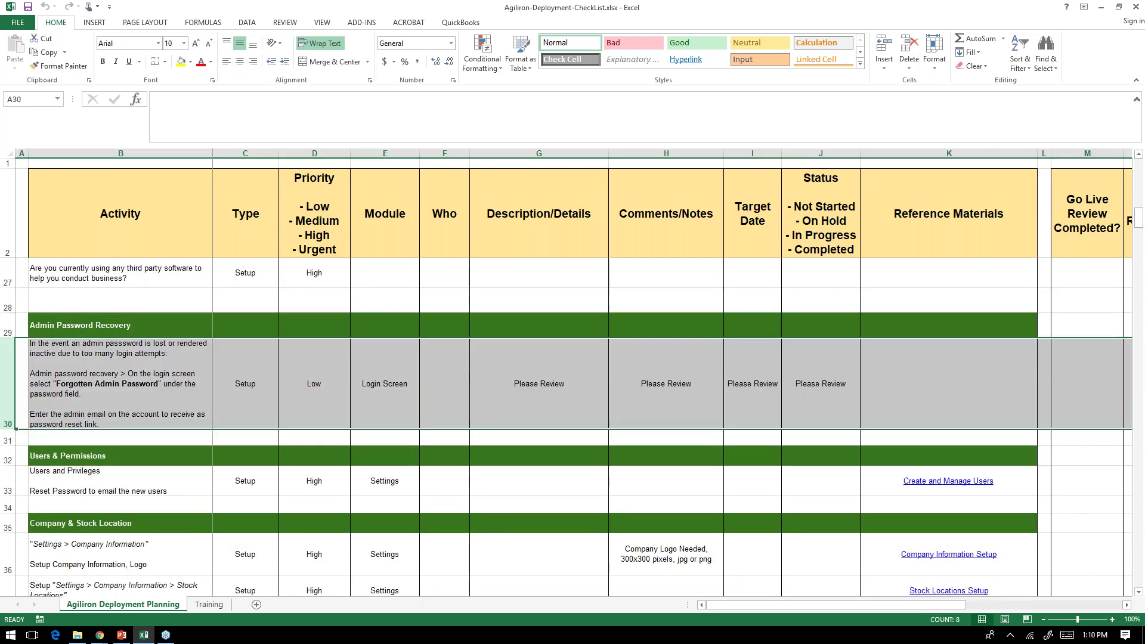
click(400, 376)
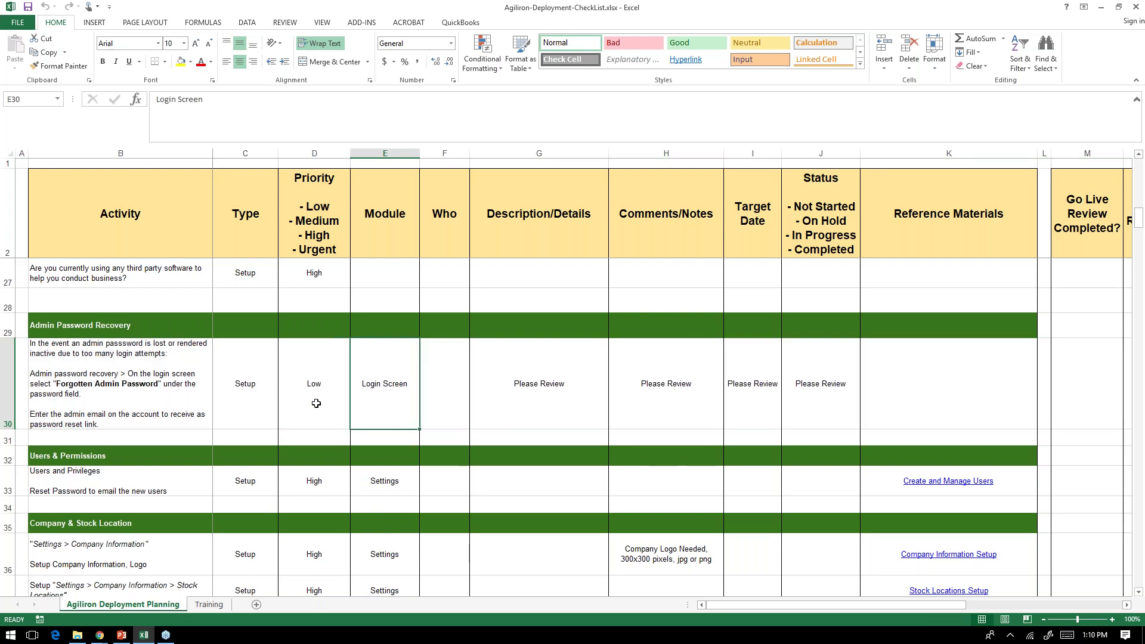
- Switch to Agiliron in Chrome, open the Administrator user's record from the Users settings and highlight its Status field
mouse_move(116, 638)
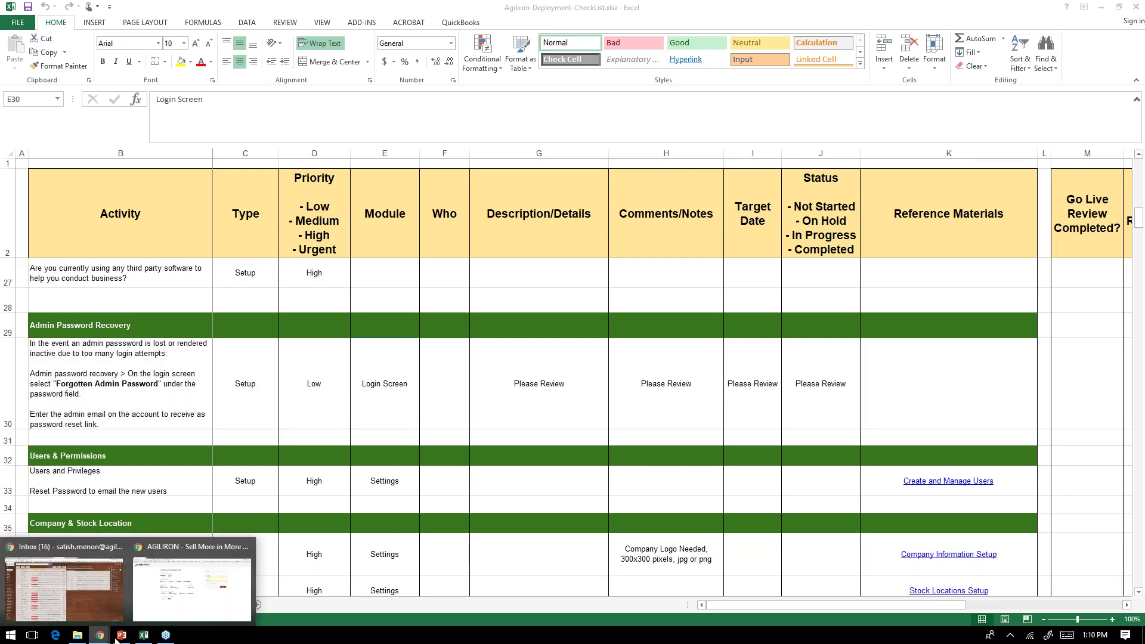
click(204, 593)
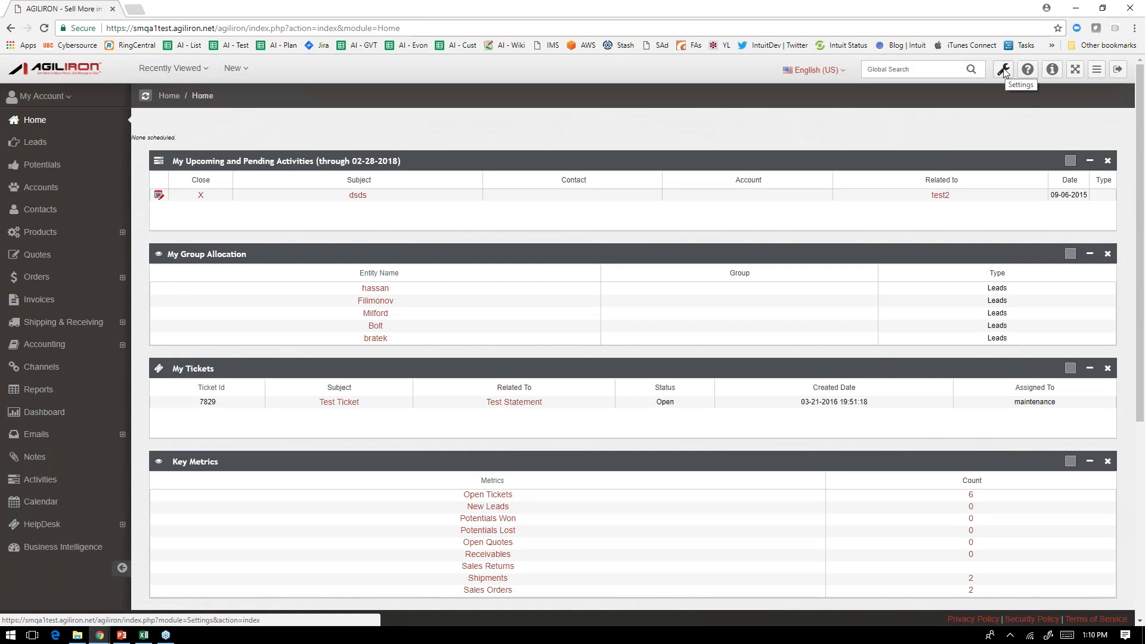
click(1003, 70)
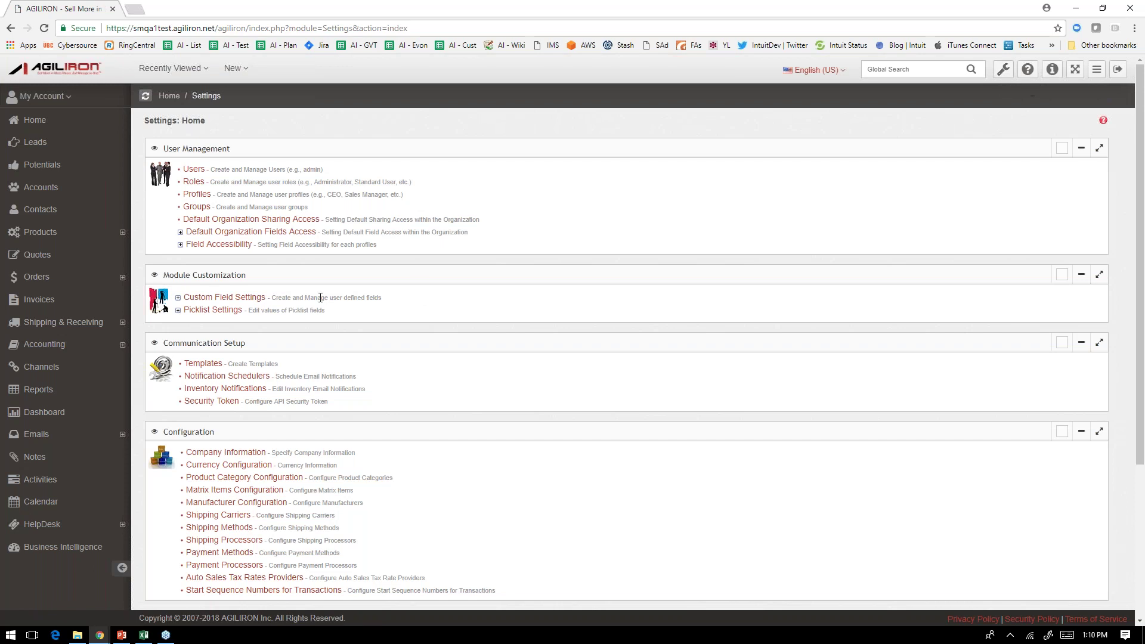
click(194, 170)
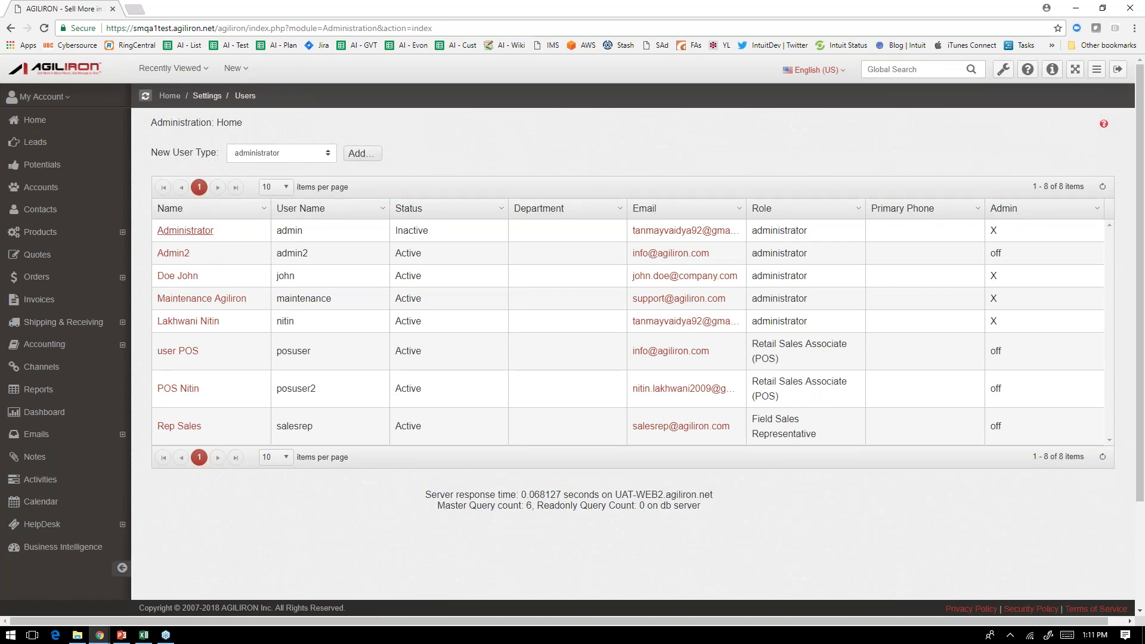
click(190, 232)
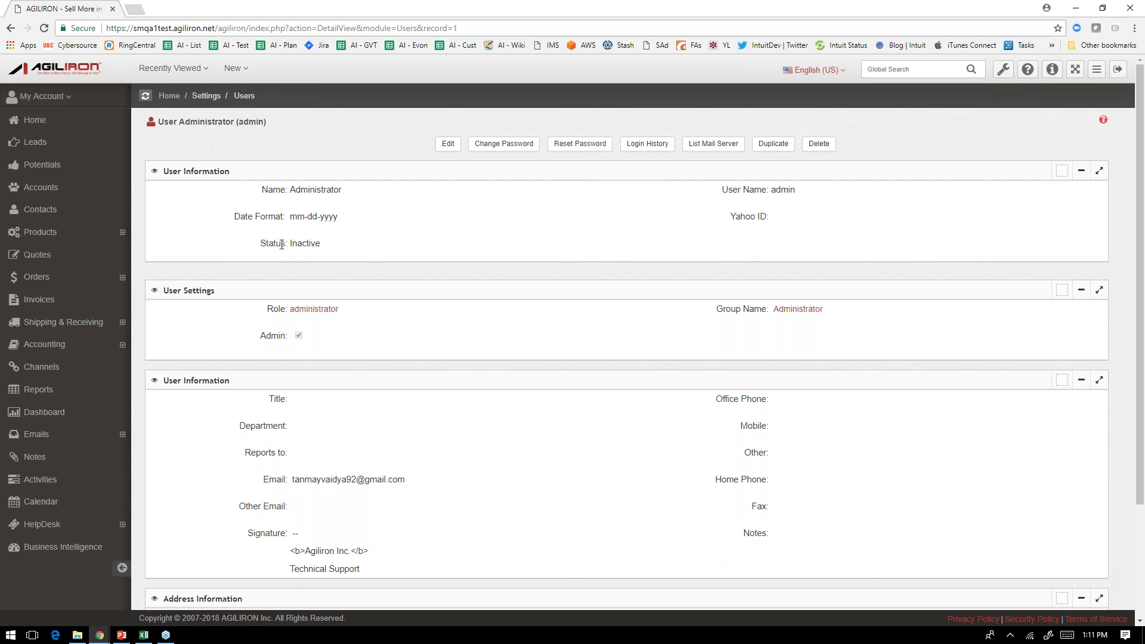
drag(262, 243, 411, 242)
- Return to the Excel checklist and select the Users and Privileges activity under Users & Permissions
click(1075, 7)
click(156, 373)
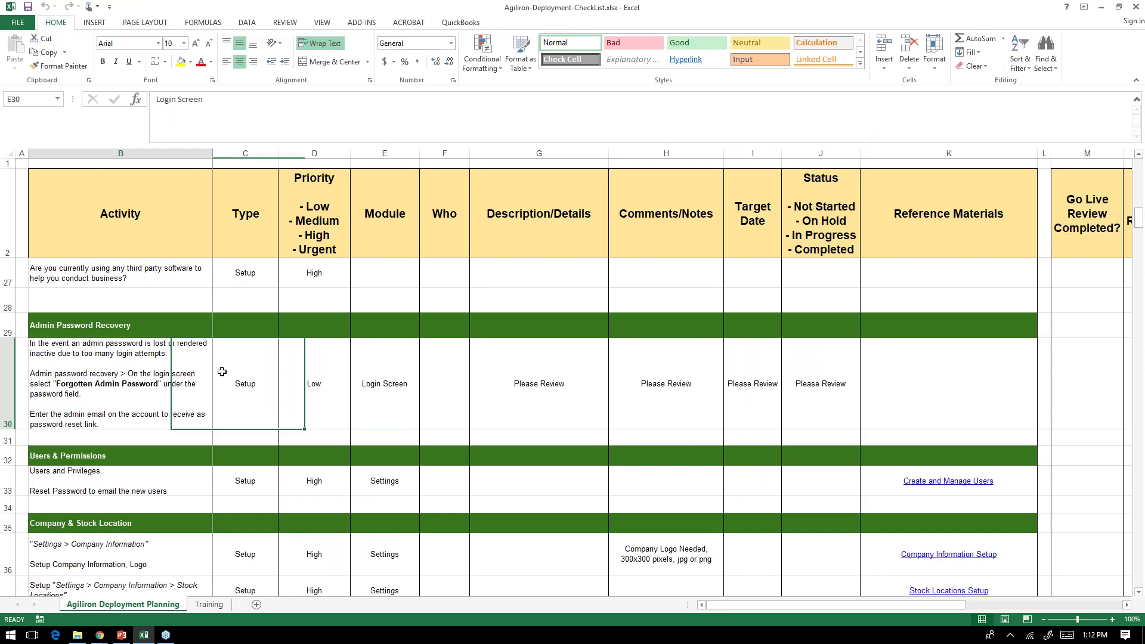
scroll(222, 371, down, 1)
scroll(222, 371, down, 1)
scroll(174, 340, up, 1)
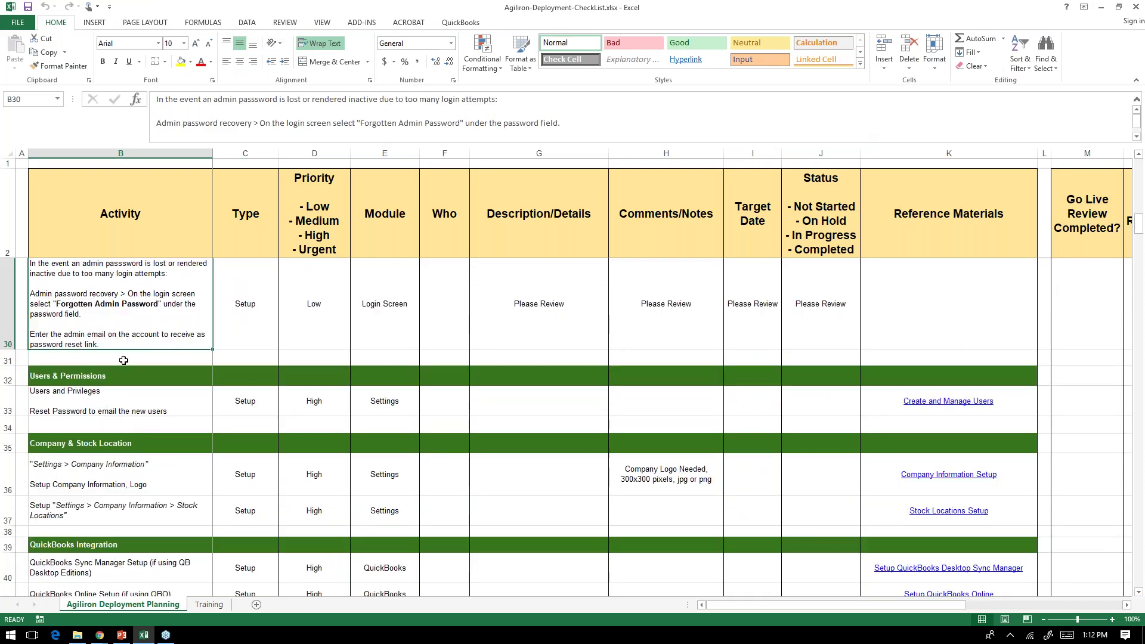
click(105, 403)
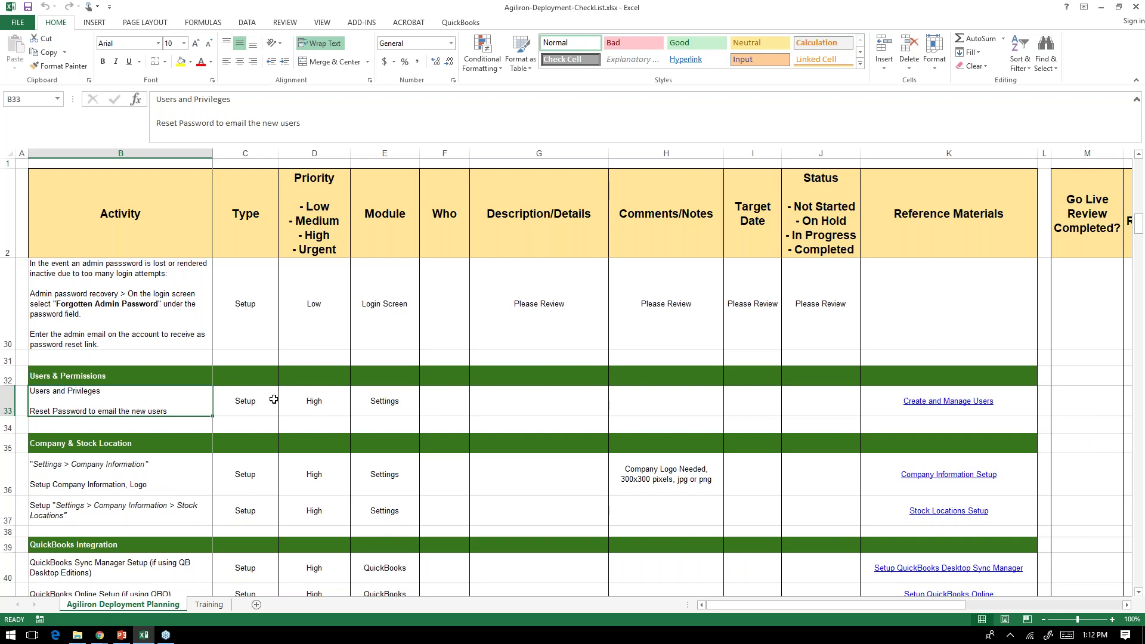
- Switch back to Agiliron in Chrome and highlight the Role label in the Administrator user's settings
click(110, 635)
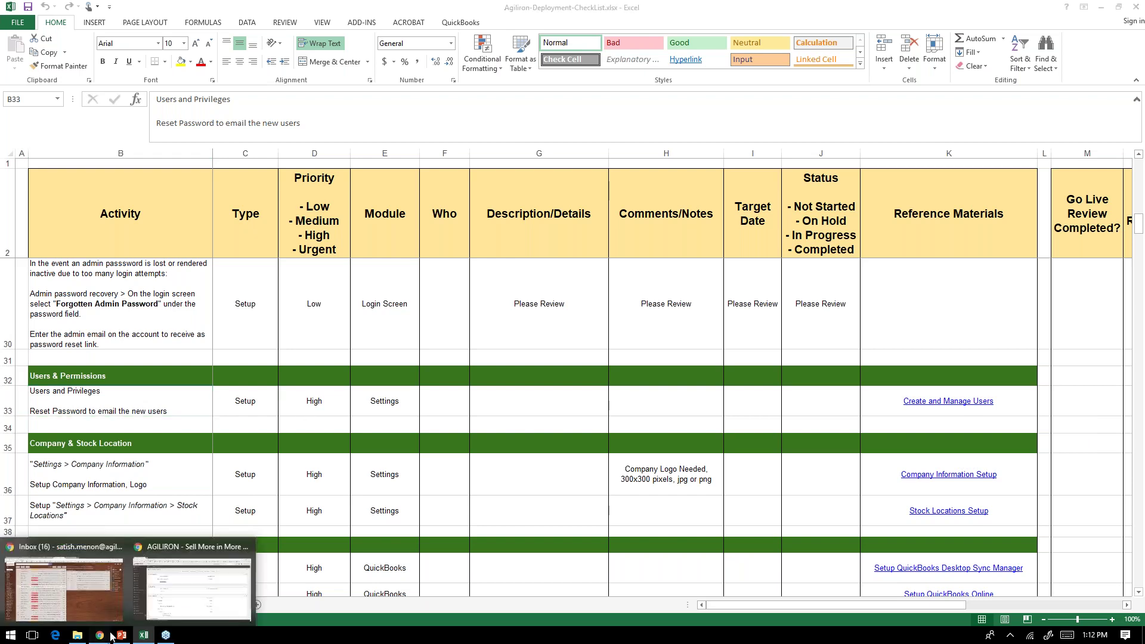
click(177, 596)
drag(266, 309, 288, 309)
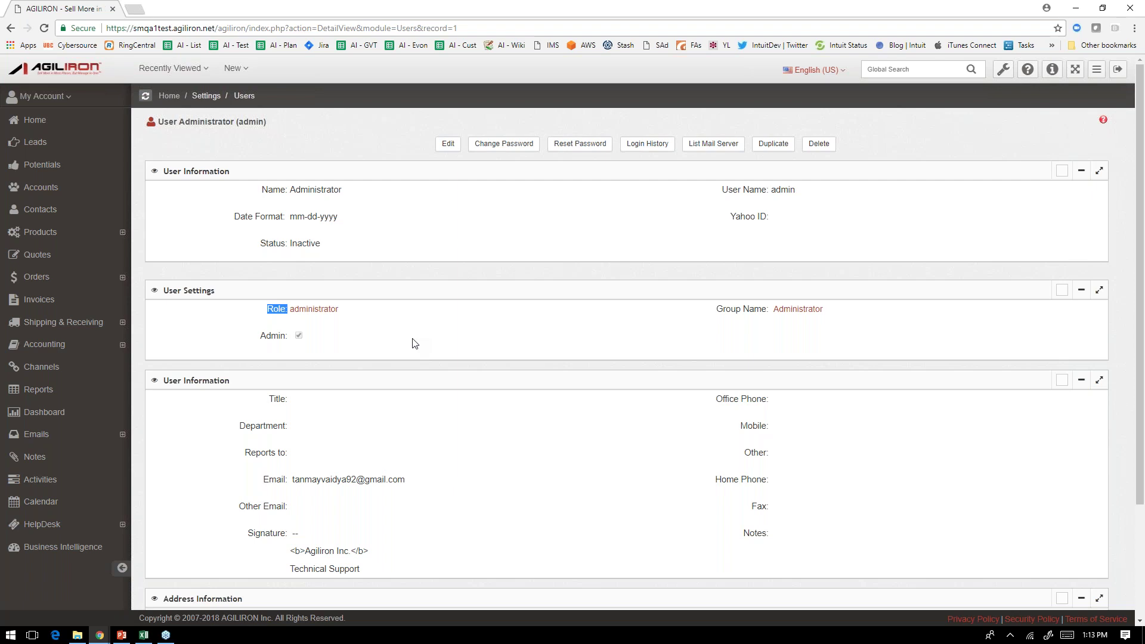
- Return to the Excel checklist and select the Company Information and logo setup activity under Company & Stock Location
click(1076, 8)
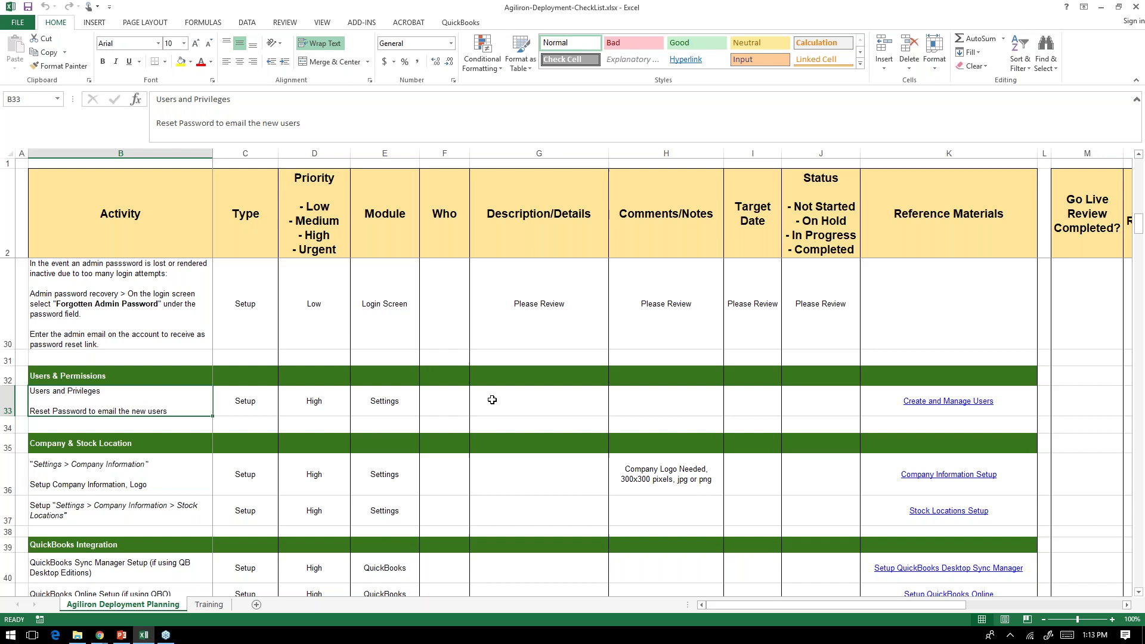
scroll(698, 401, down, 1)
scroll(698, 401, up, 1)
scroll(698, 401, down, 1)
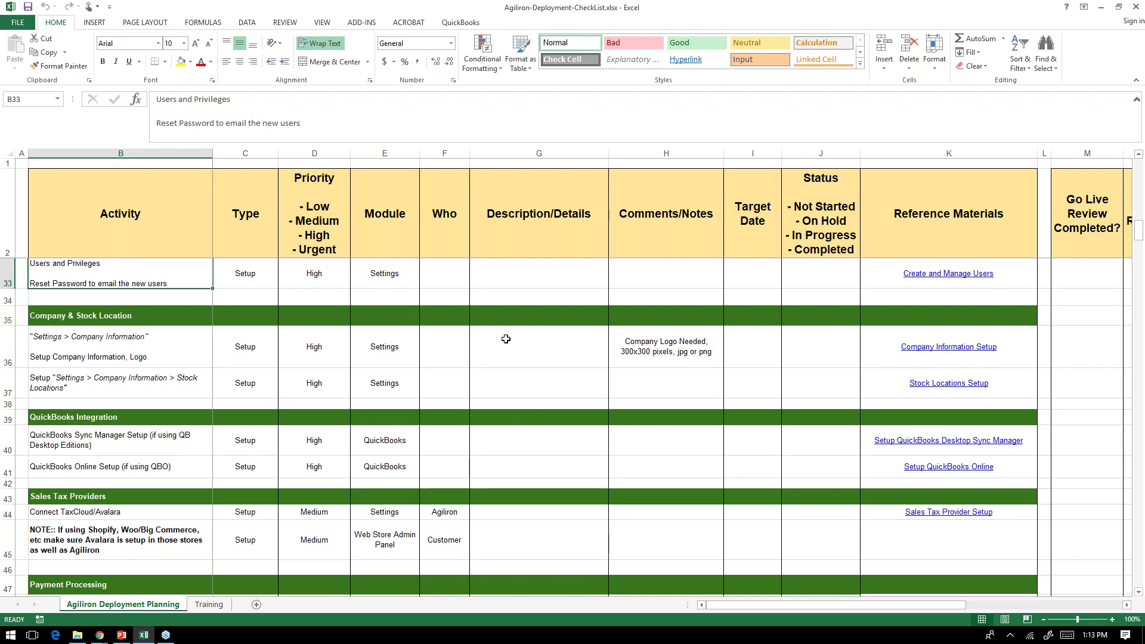
click(907, 37)
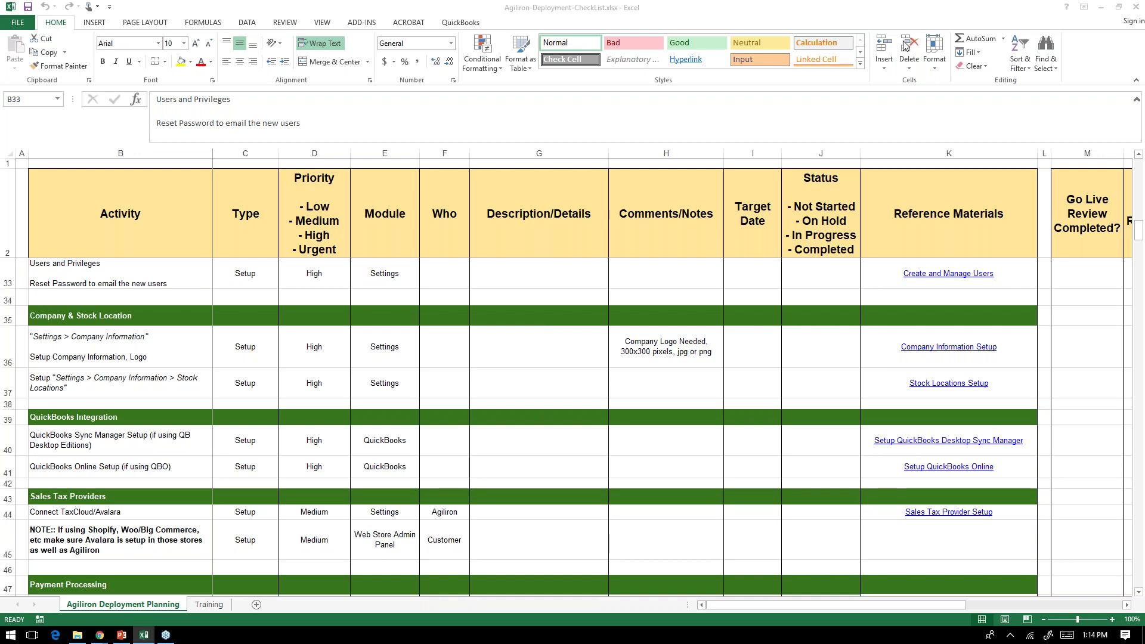
click(168, 345)
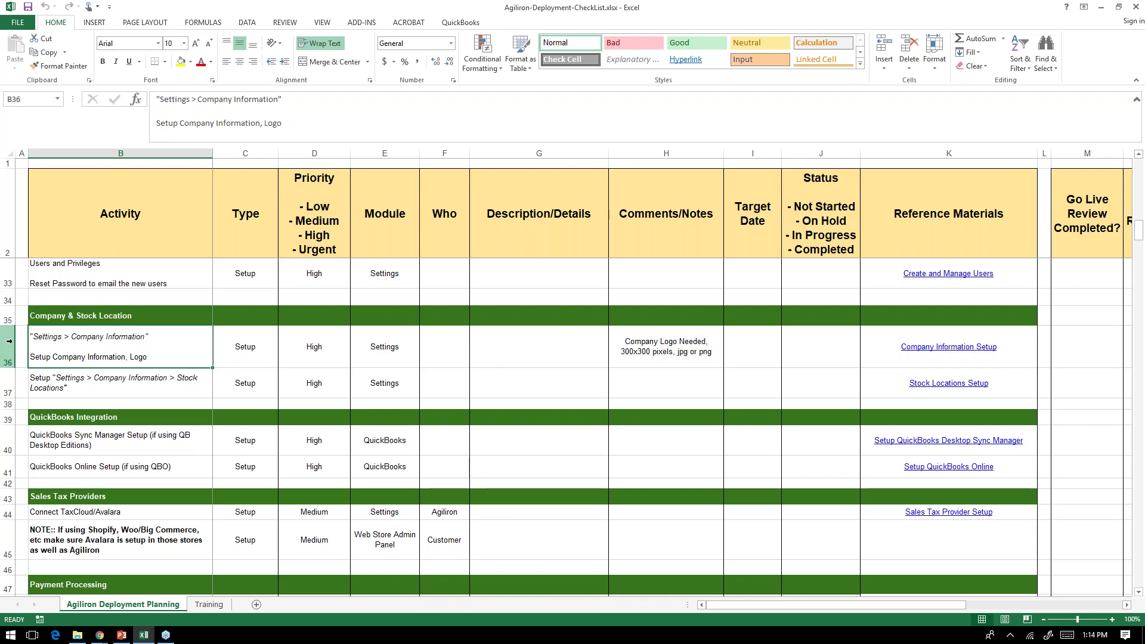
- Highlight both Company & Stock Location activity rows in the checklist and open the Company Information settings in Agiliron in Chrome
drag(9, 342, 7, 385)
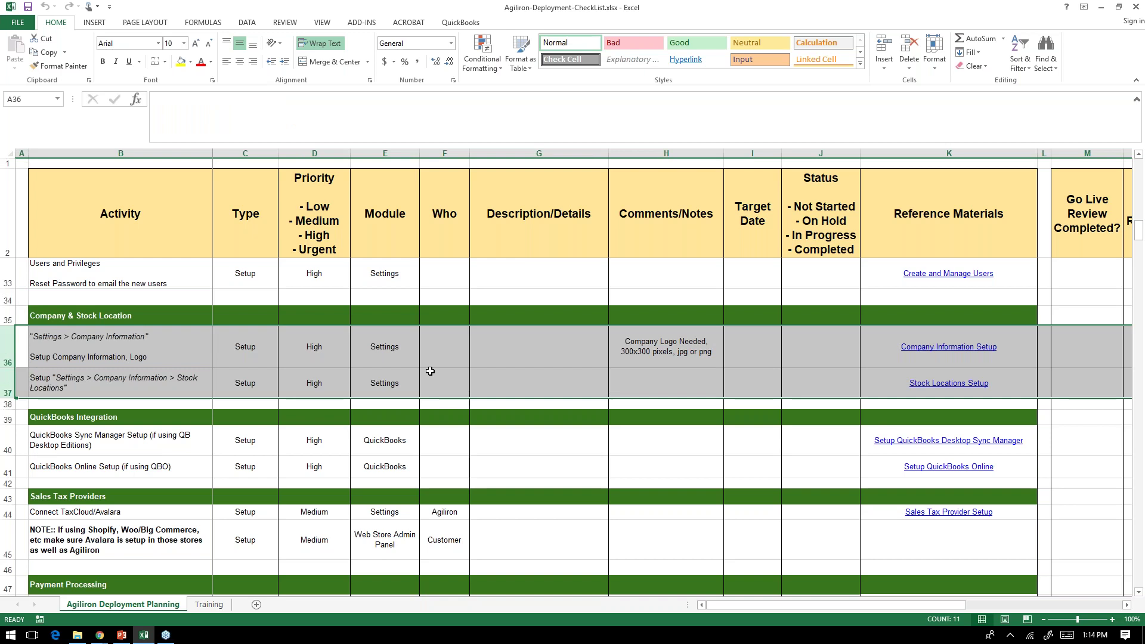
click(508, 348)
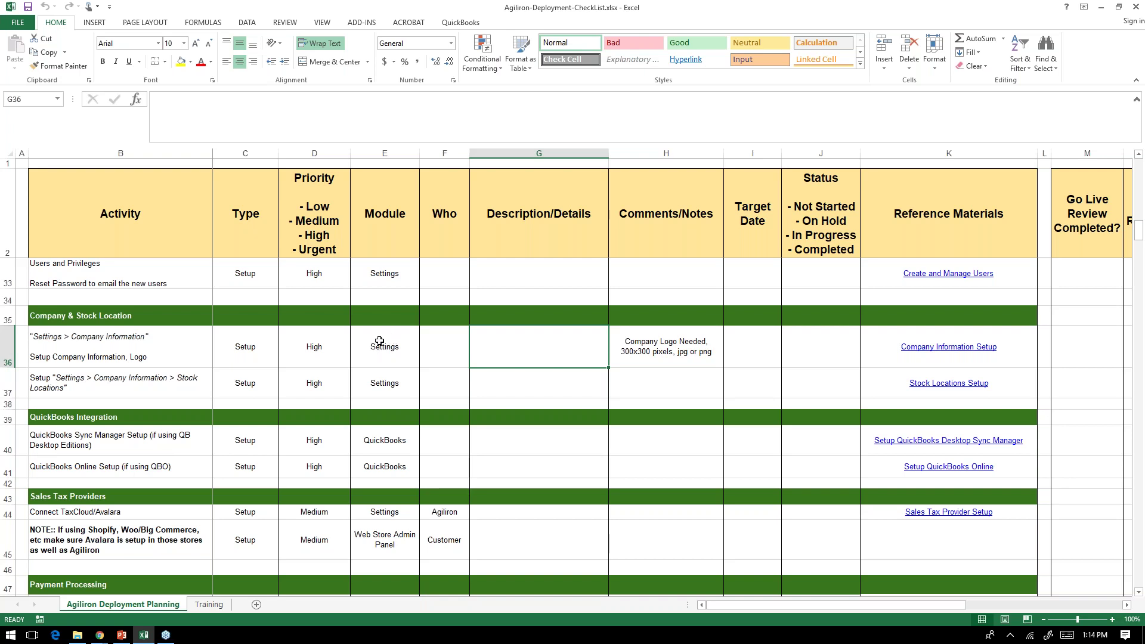
click(99, 635)
click(191, 587)
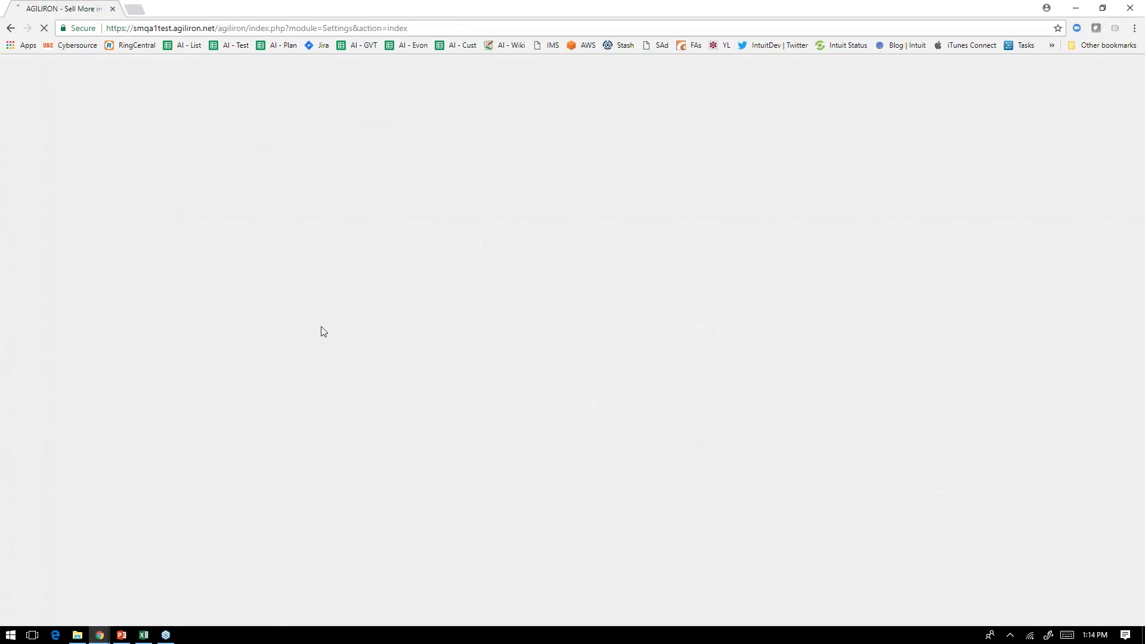
scroll(321, 319, down, 3)
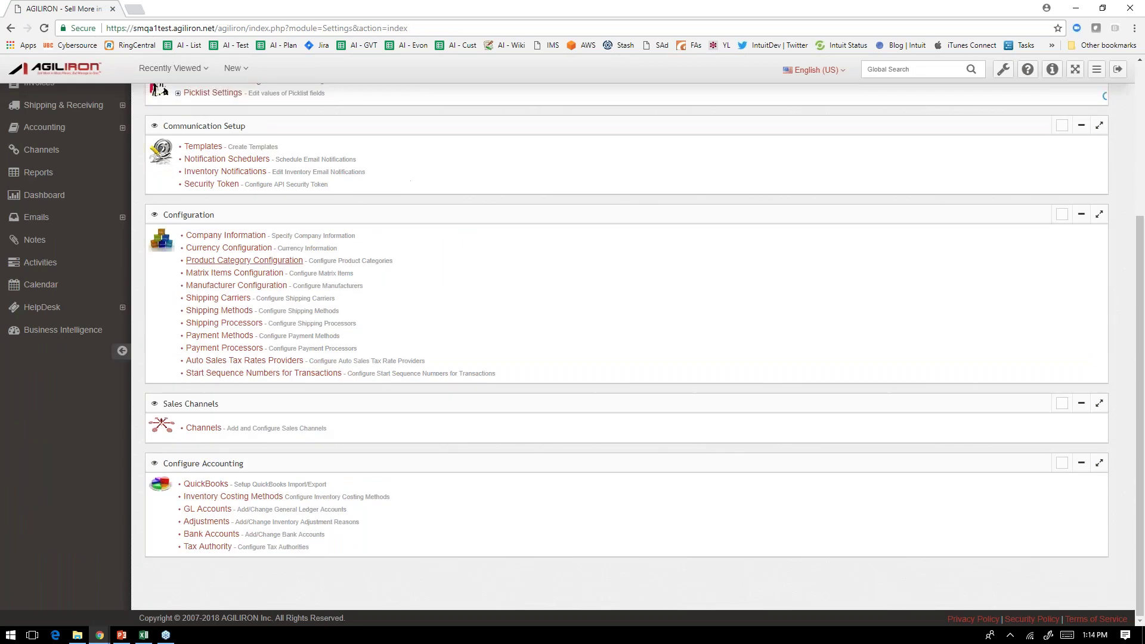
click(232, 239)
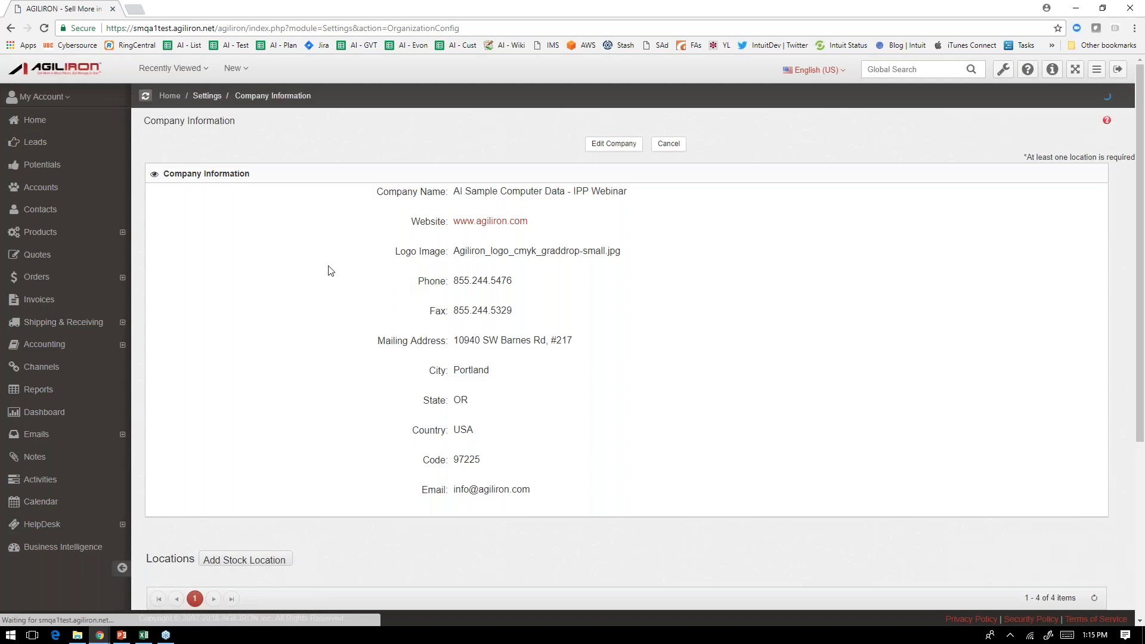
- Review the company details and the stock Locations list on the Company Information page
scroll(310, 271, down, 1)
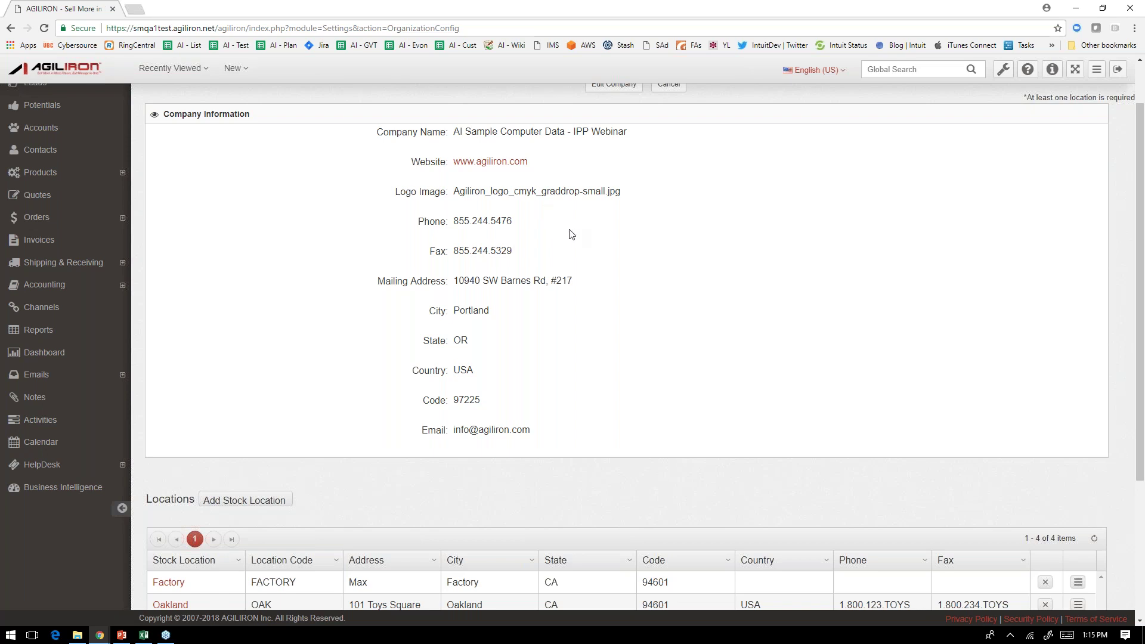
scroll(566, 236, up, 1)
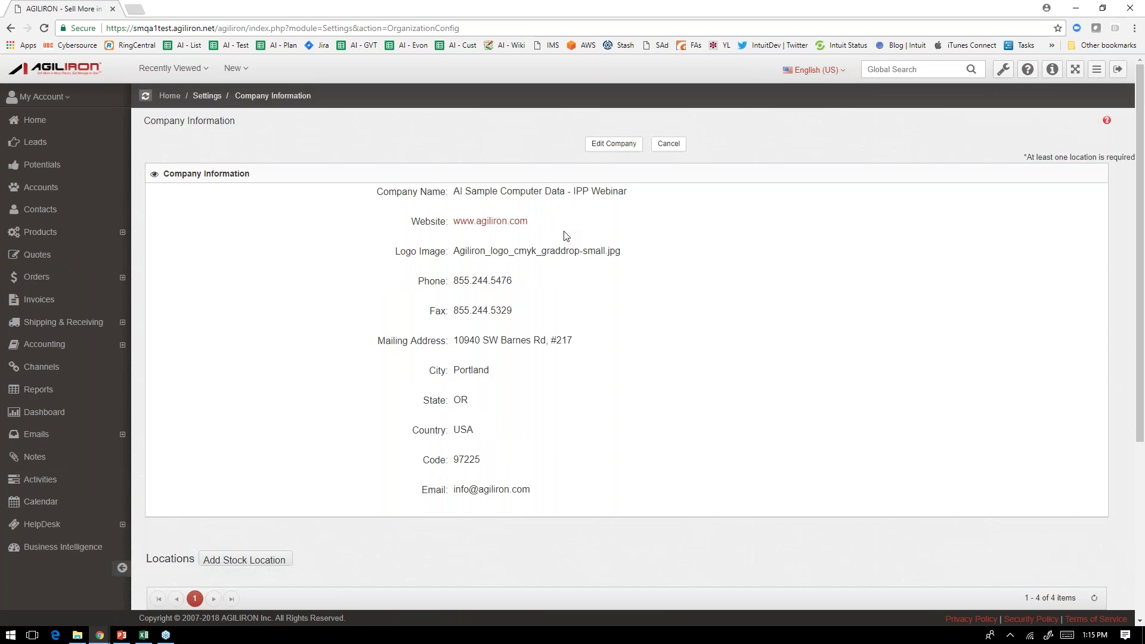
scroll(566, 236, down, 1)
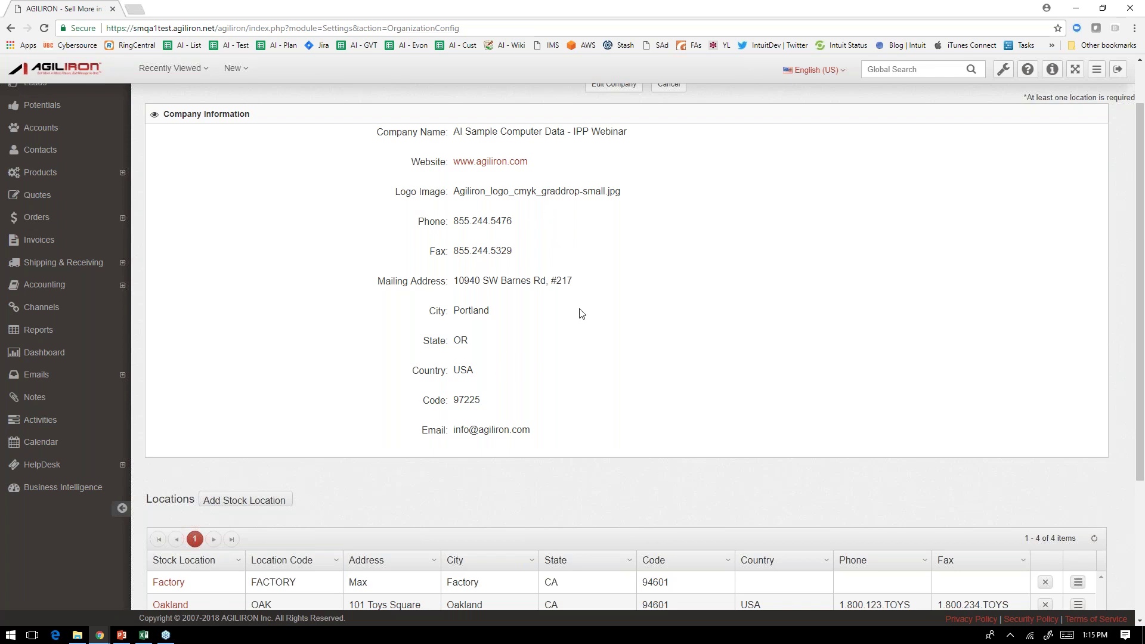
scroll(582, 313, down, 3)
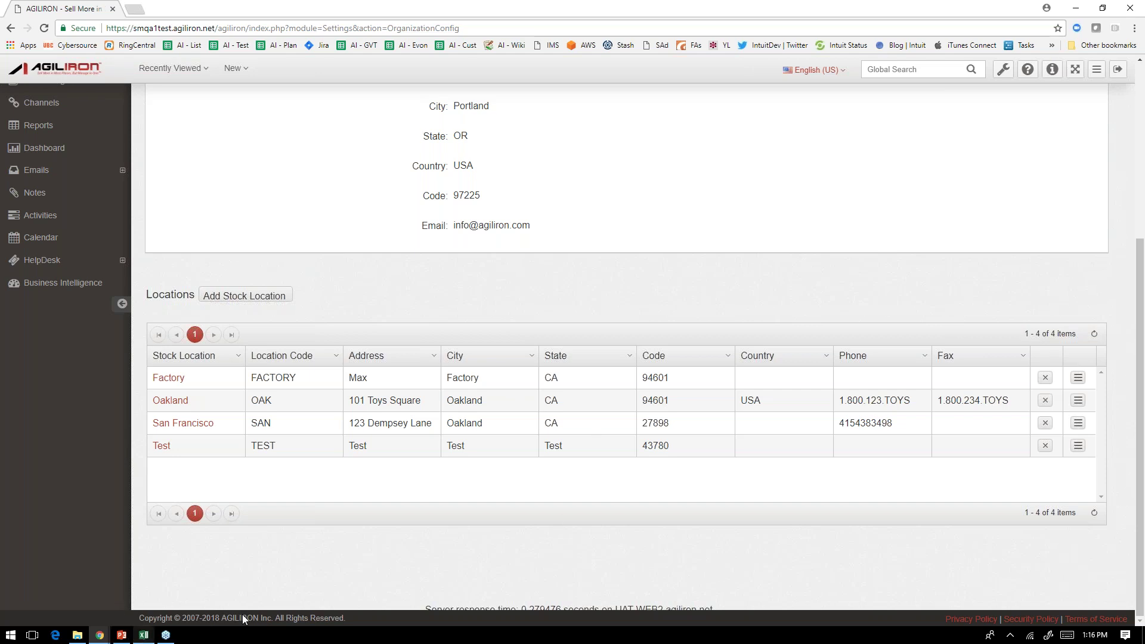
- Return to the Excel checklist and select the QuickBooks Online Setup activity under QuickBooks Integration
click(143, 635)
scroll(238, 347, down, 2)
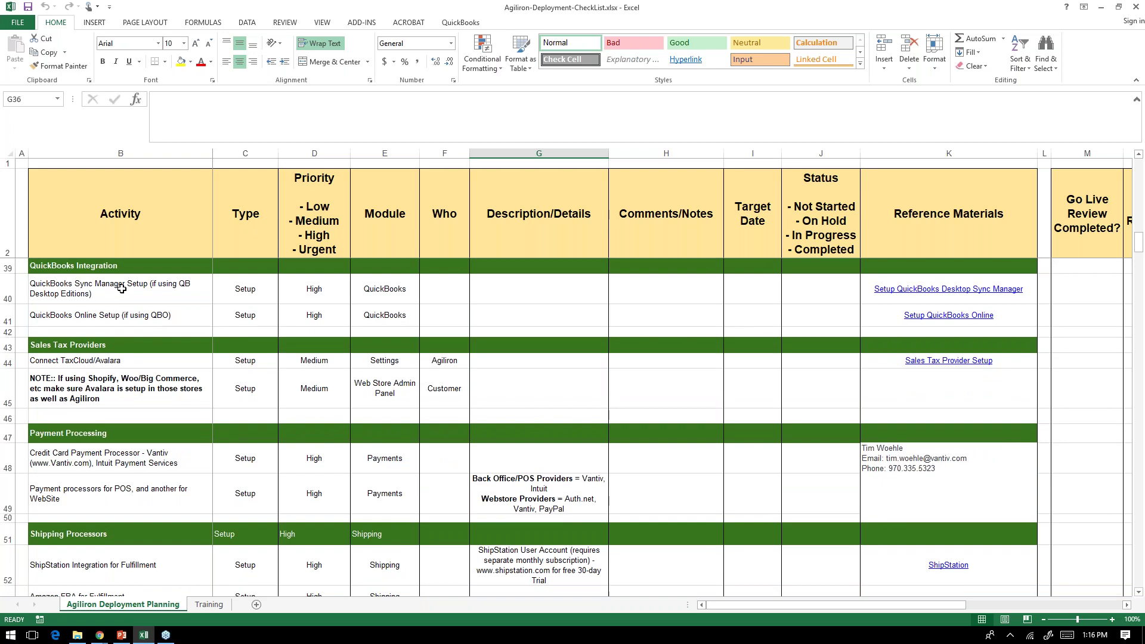
click(120, 320)
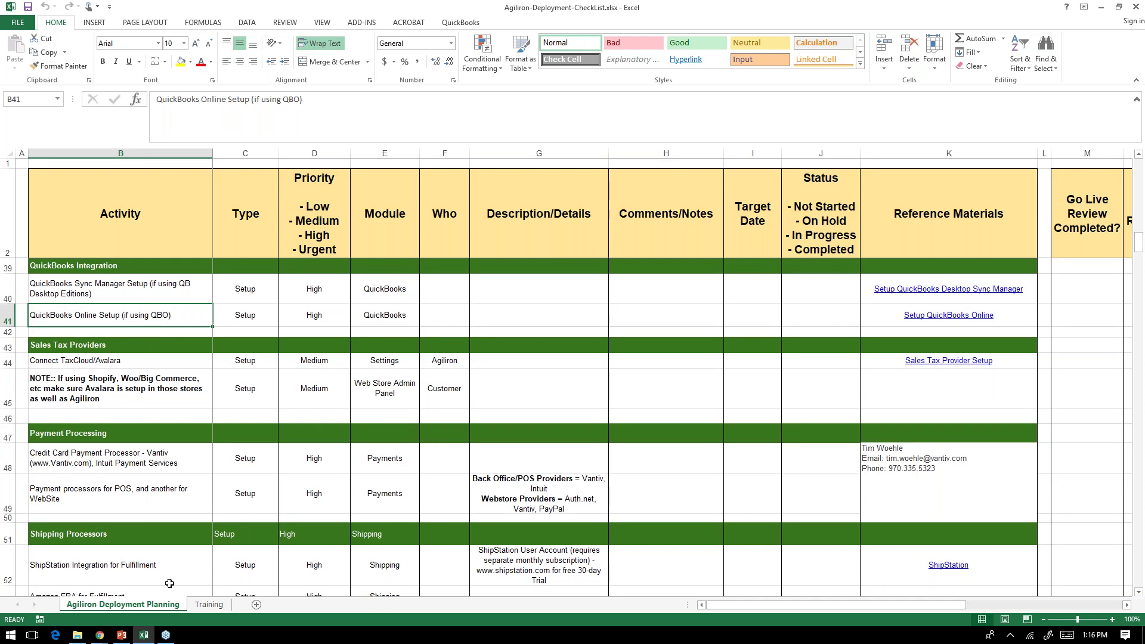
- Switch to Agiliron in Chrome, open the Set Up page of the QuickBooks settings and highlight the words "QuickBooks Desktop"
mouse_move(100, 635)
click(226, 584)
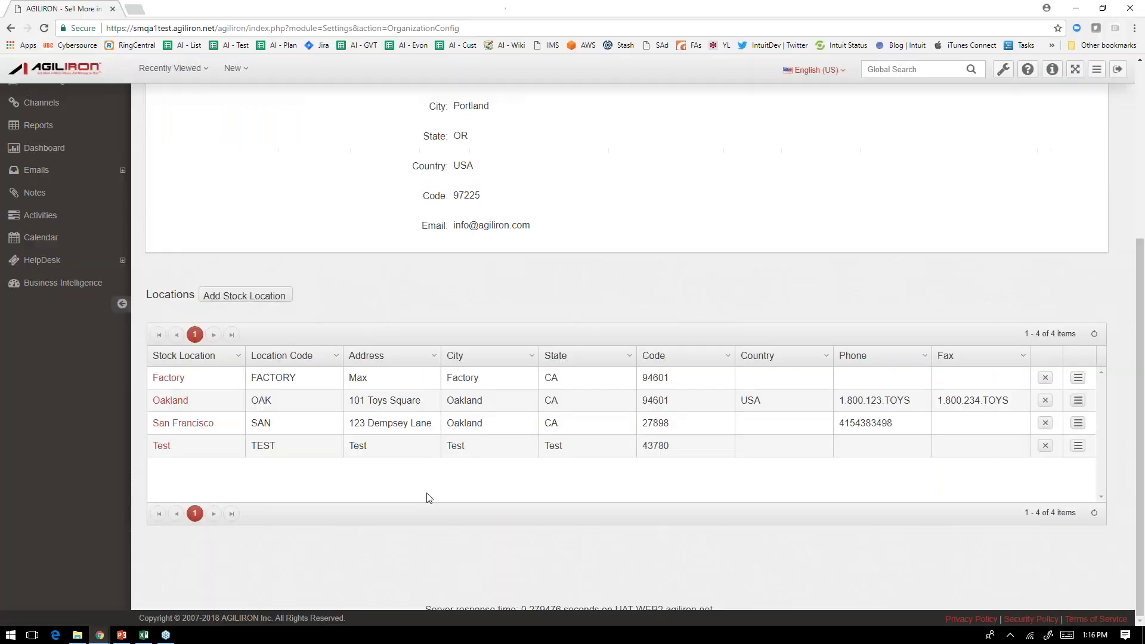
click(1003, 69)
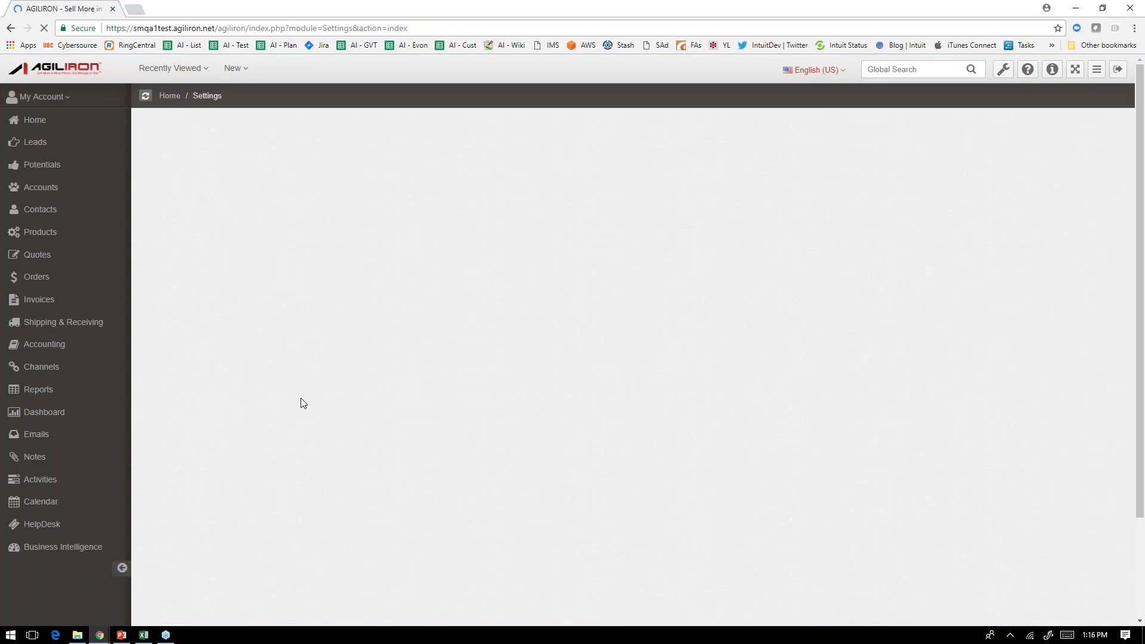
scroll(300, 399, down, 10)
click(209, 502)
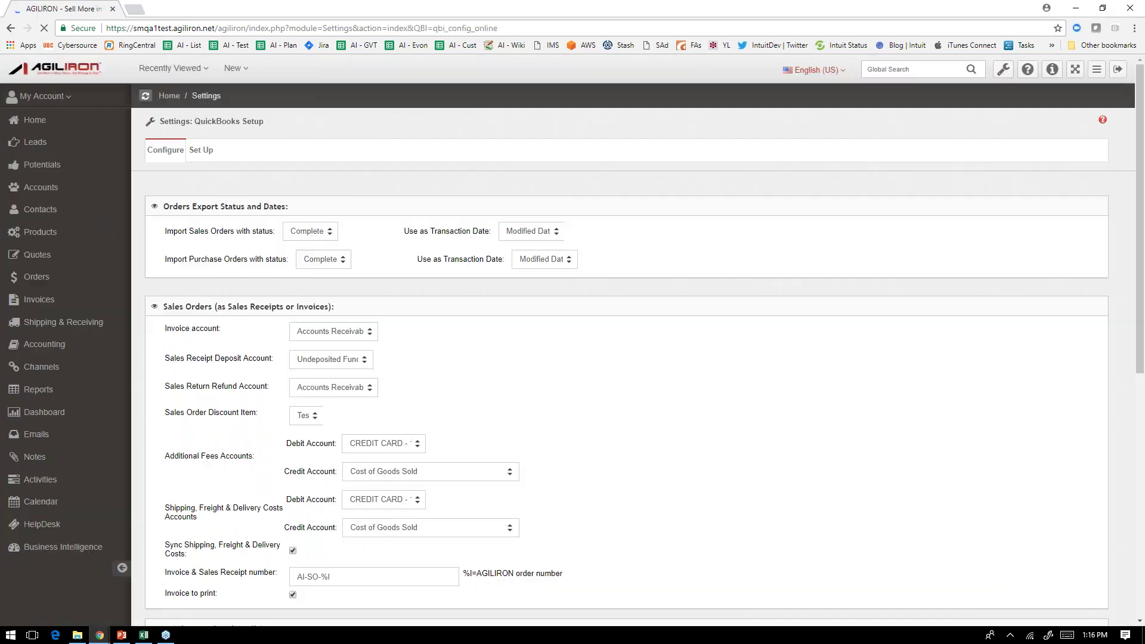
click(201, 150)
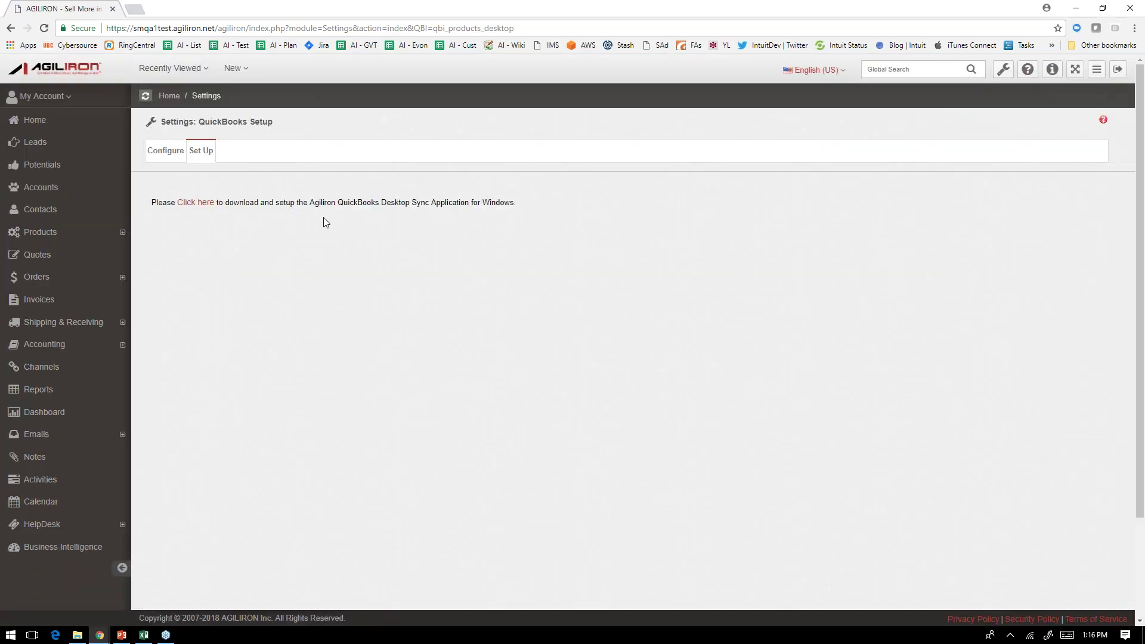
drag(337, 202, 410, 204)
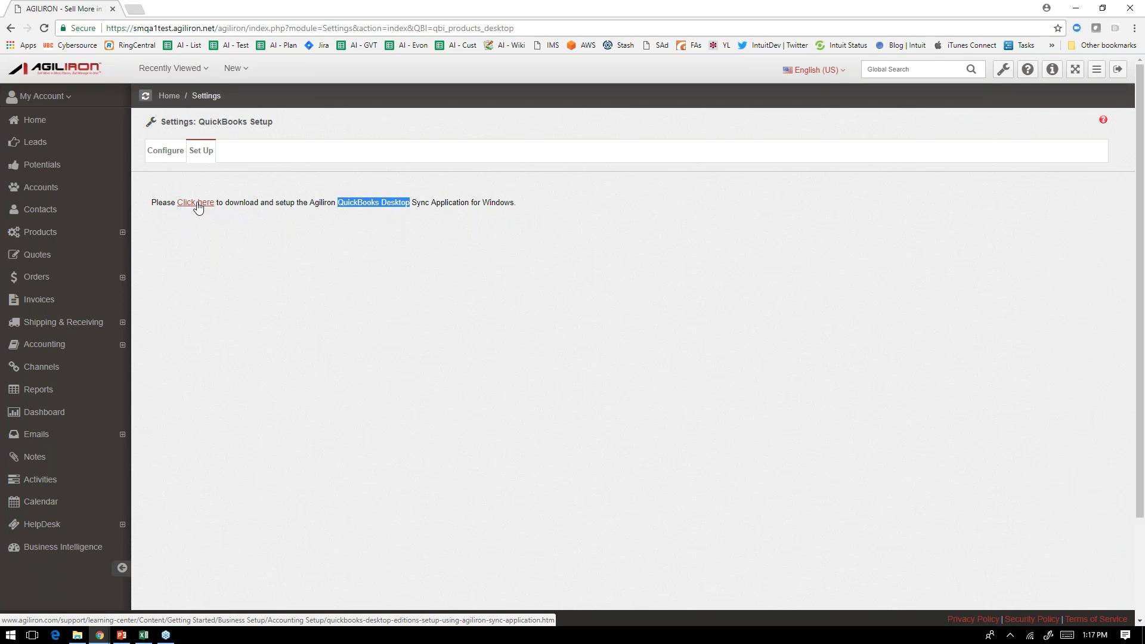
- Return to the Excel checklist and select the Connect TaxCloud/Avalara activity under Sales Tax Providers
click(1075, 7)
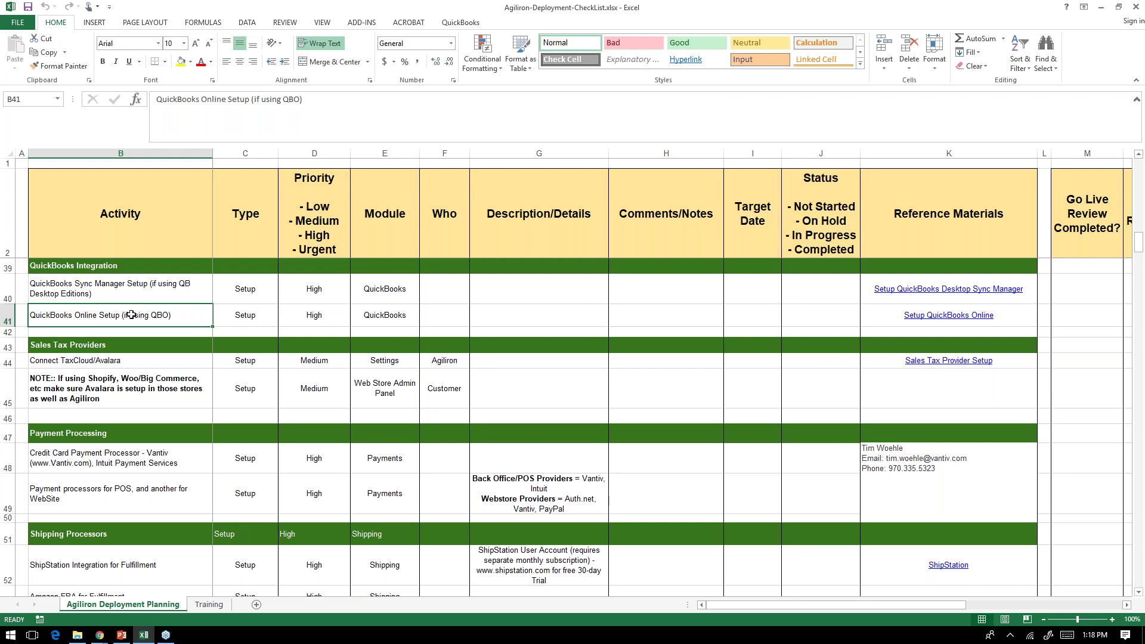
scroll(189, 321, down, 1)
click(138, 294)
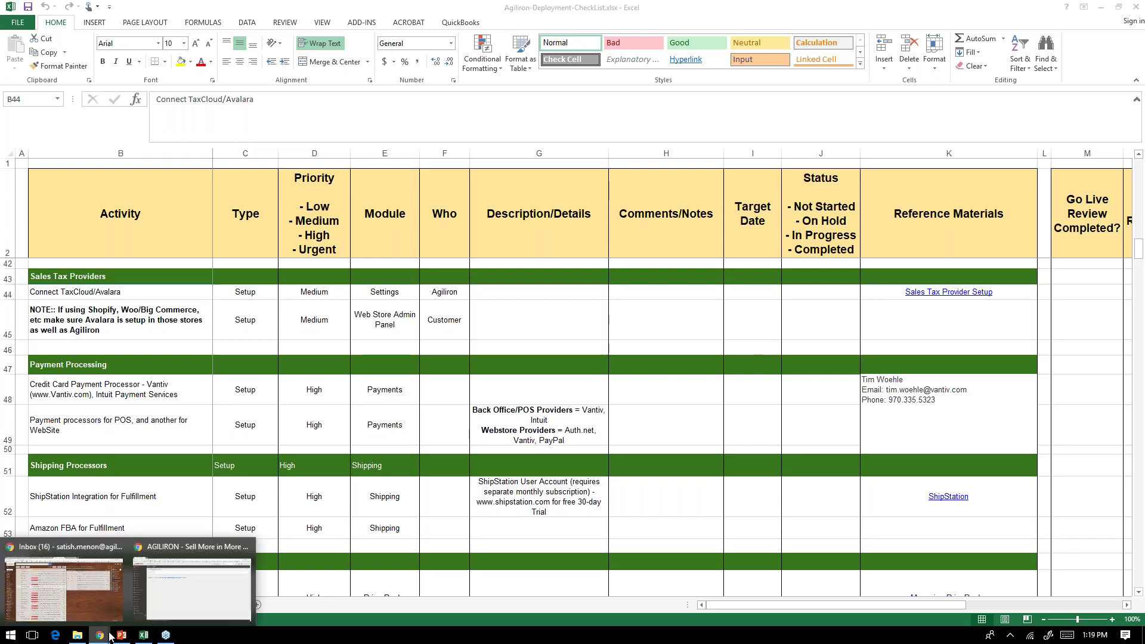
- Switch to Agiliron in Chrome and open the Avalara connection settings from the Auto Sales Tax Rates Providers list
click(192, 579)
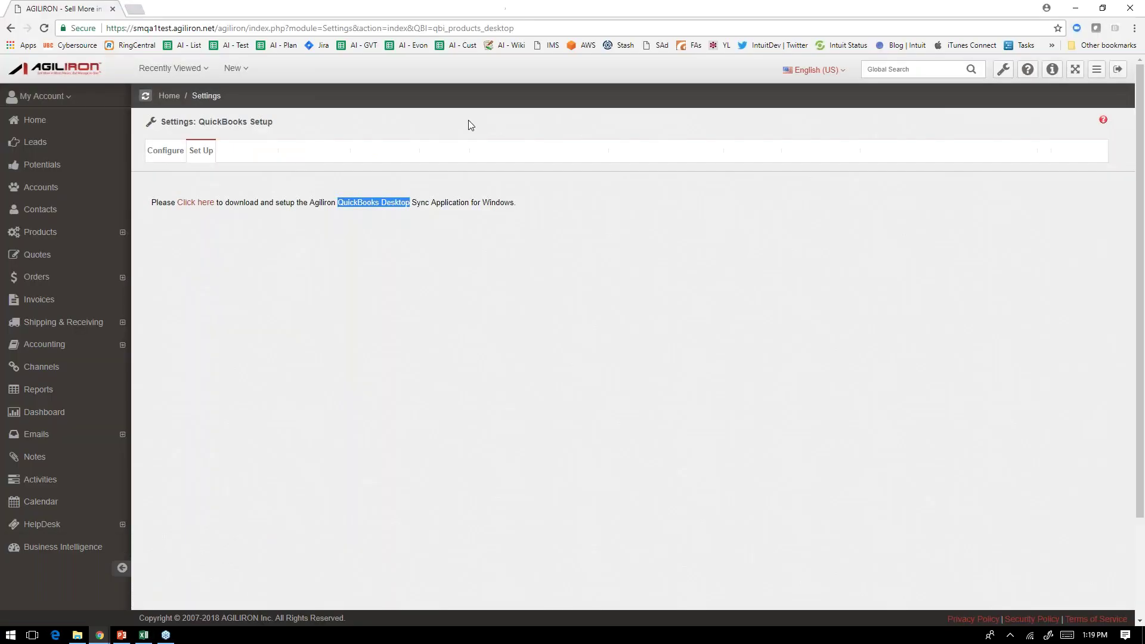
click(1000, 70)
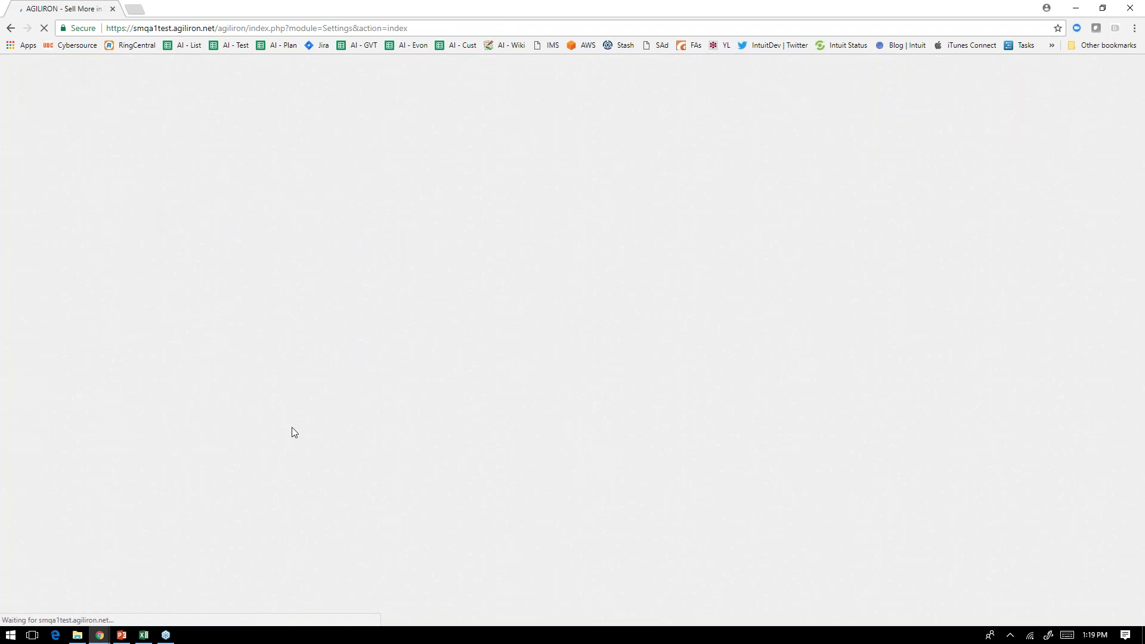
scroll(291, 427, down, 3)
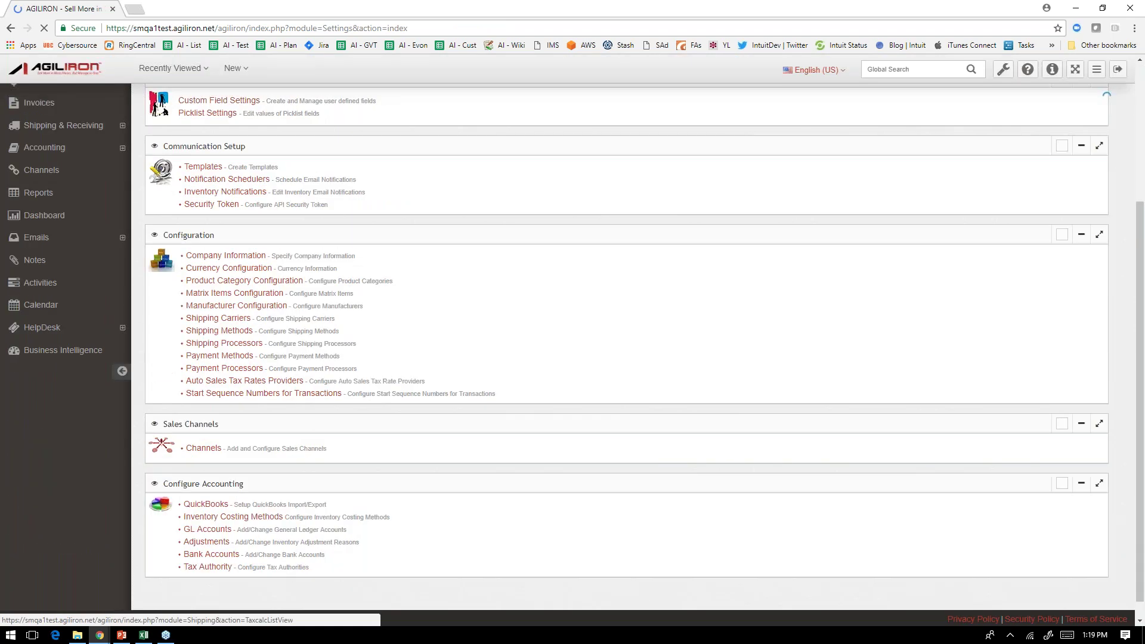
click(245, 385)
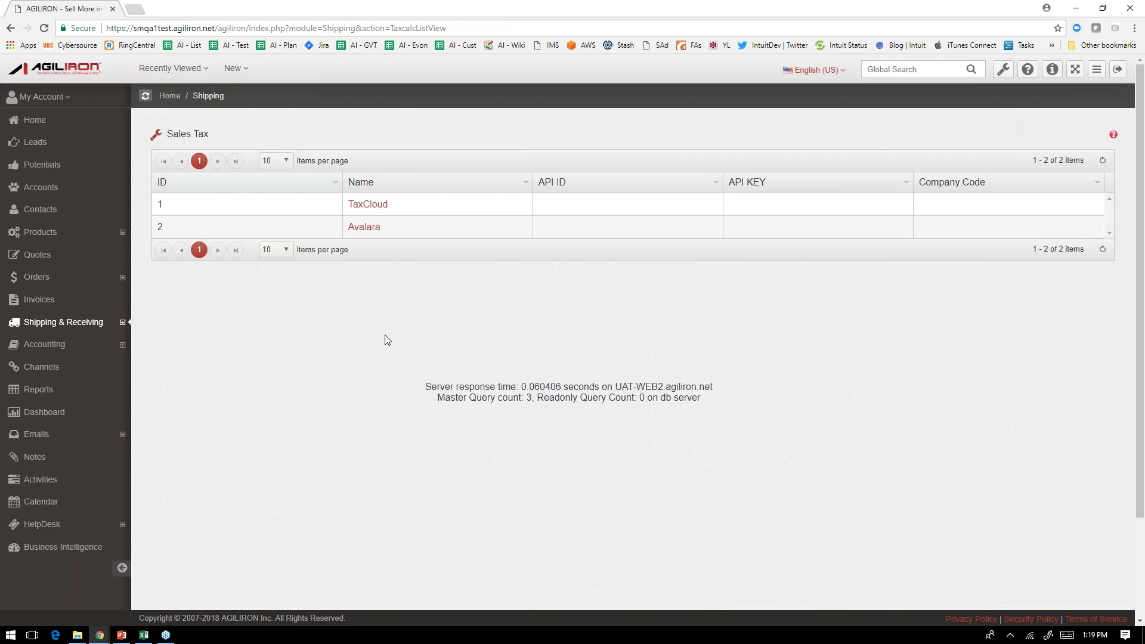
click(365, 228)
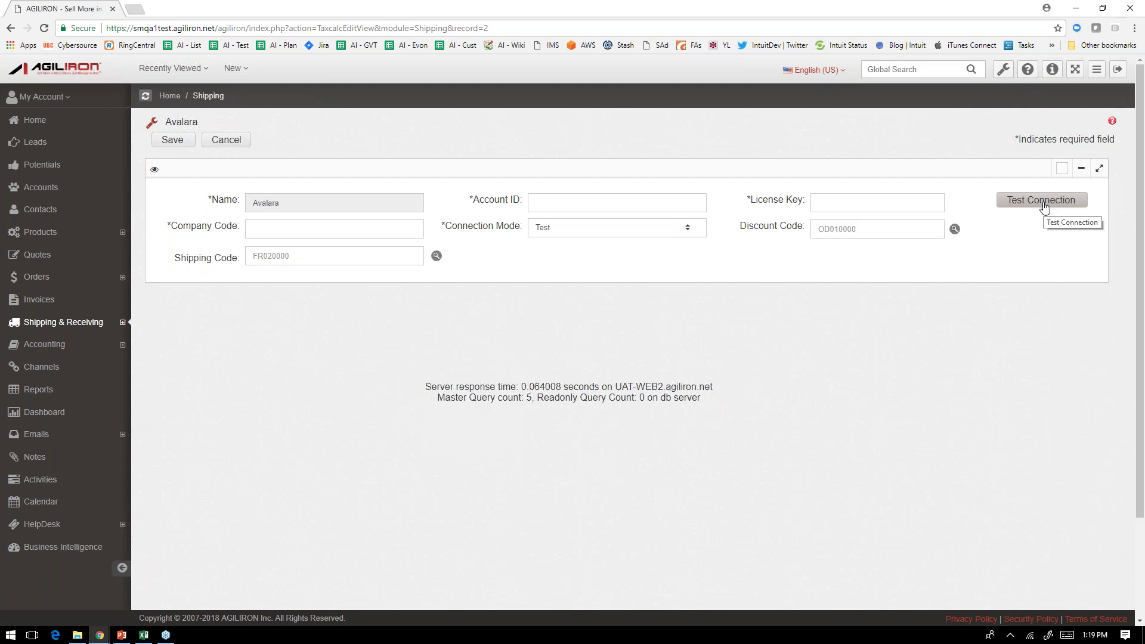
- Return to the Excel checklist and select the Credit Card Payment Processor activity under Payment Processing
click(1075, 8)
scroll(211, 377, down, 1)
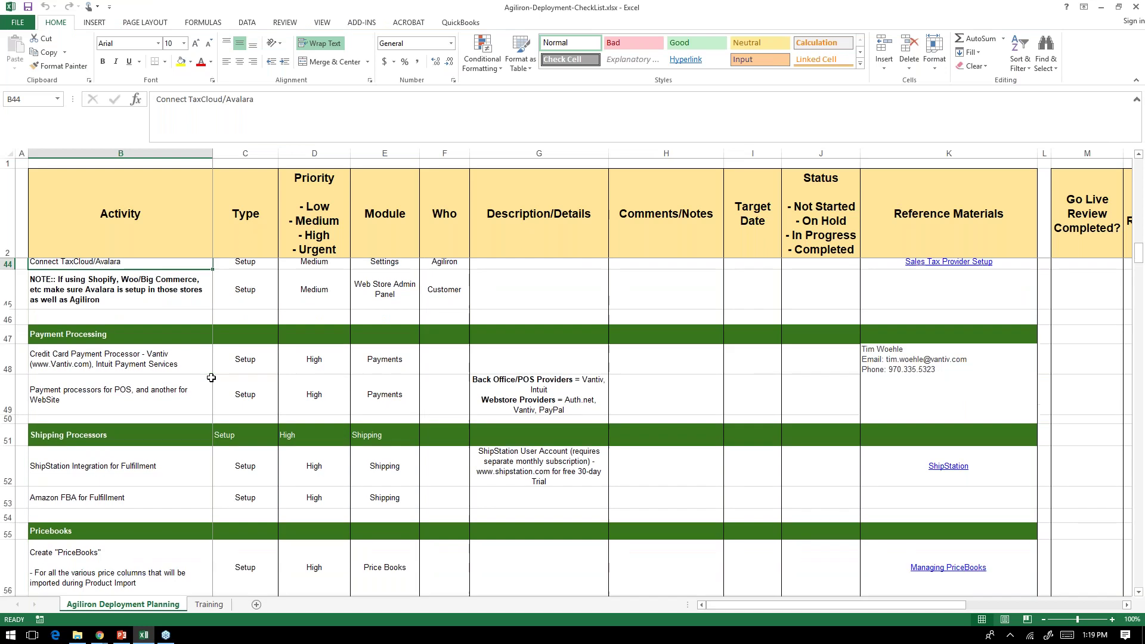
scroll(211, 377, down, 1)
key(Down)
key(Down)
key(Down)
key(Down)
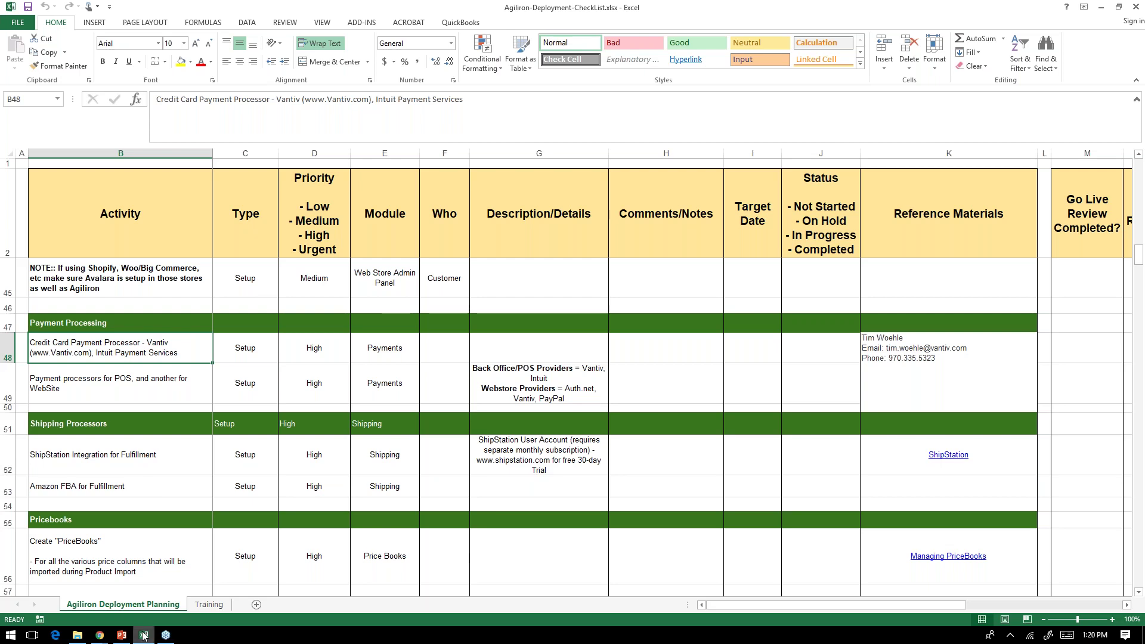
- Switch to Agiliron in Chrome, view the MercuryPay settings from the Payment Processors list and go back to the main Settings page
click(98, 635)
click(183, 604)
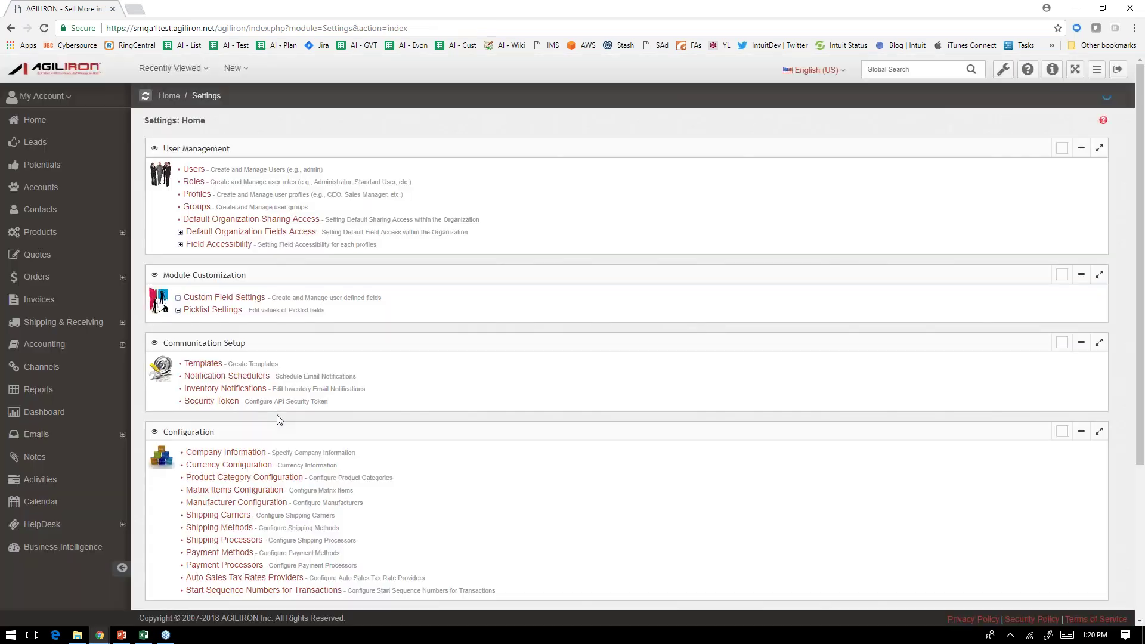
scroll(277, 413, down, 2)
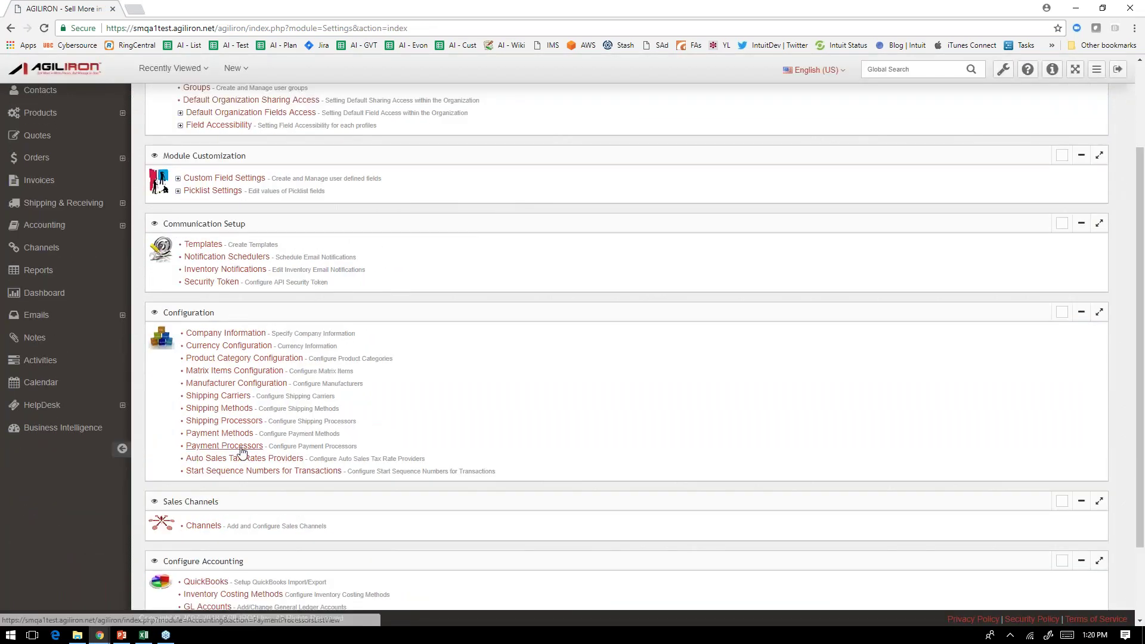
click(242, 447)
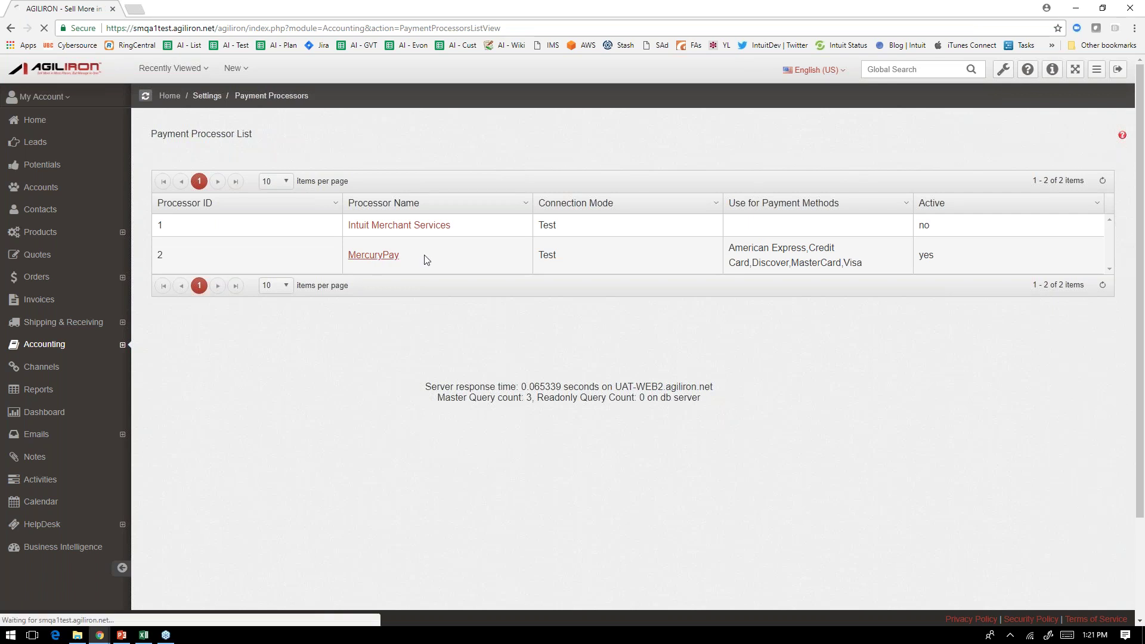
click(382, 255)
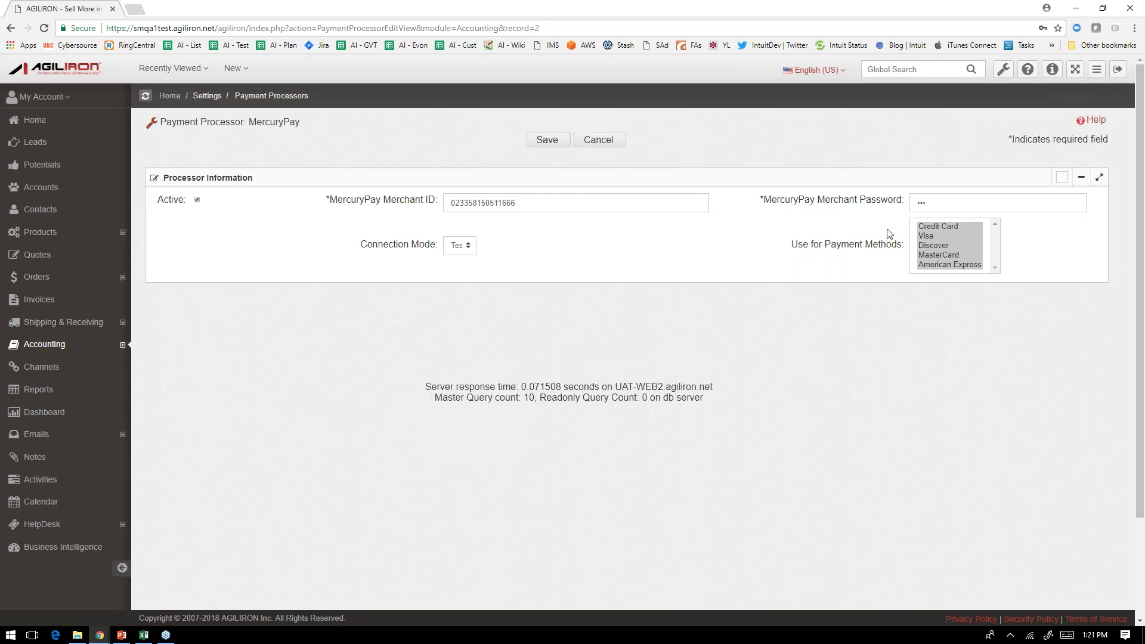
click(1004, 69)
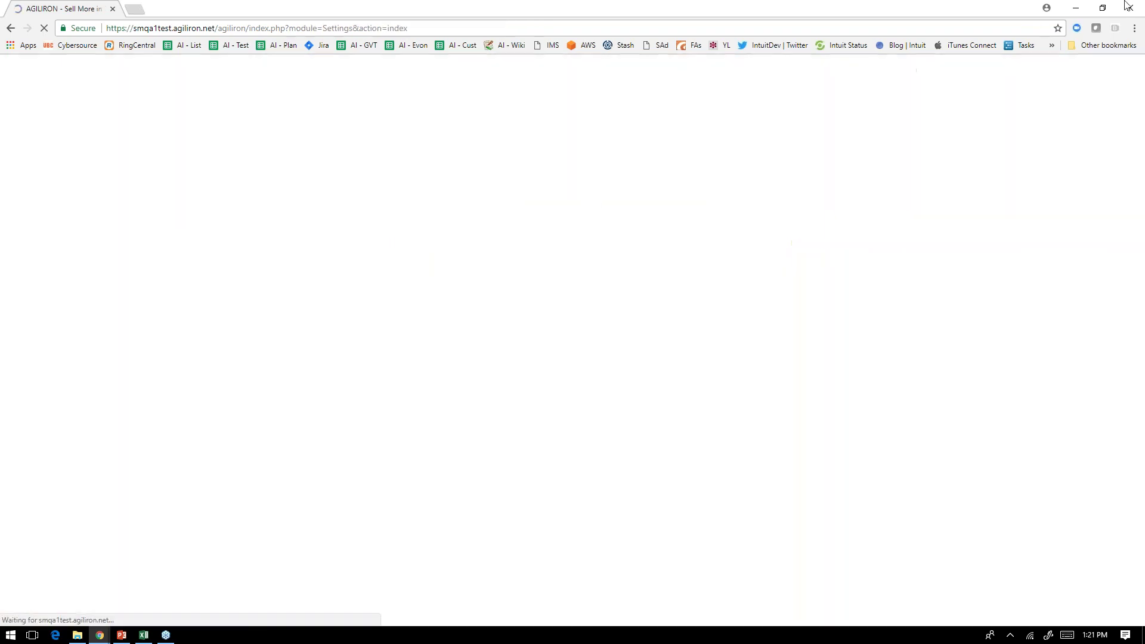
- Return to the Excel checklist, highlight the ShipStation Integration for Fulfillment row and select the Module cell of Amazon FBA for Fulfillment
key(alt+Tab)
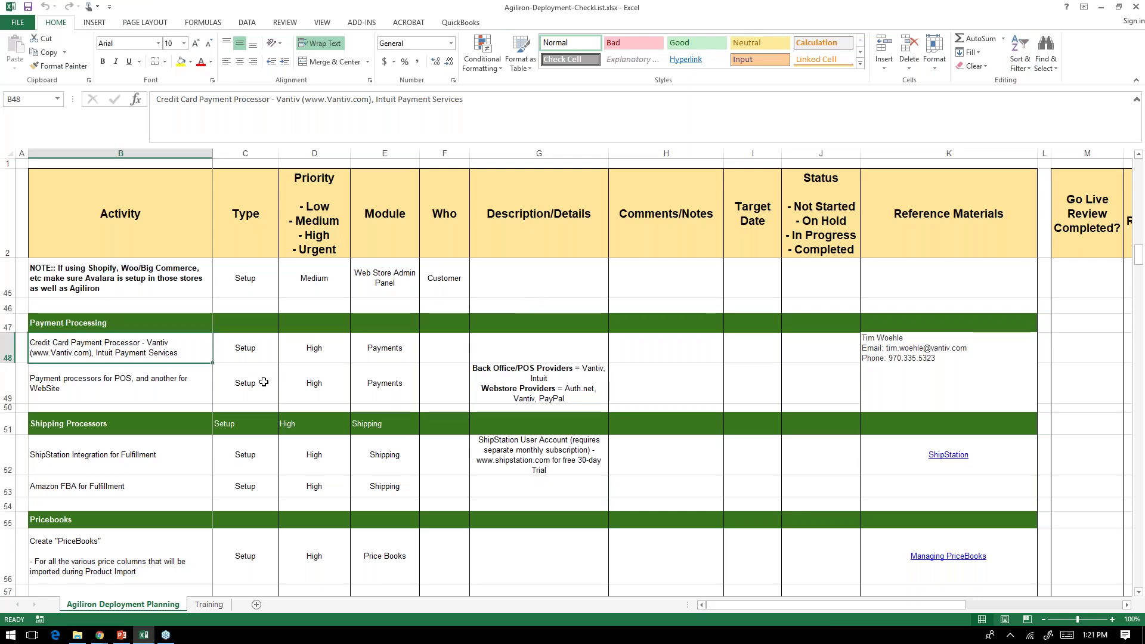
scroll(260, 386, down, 1)
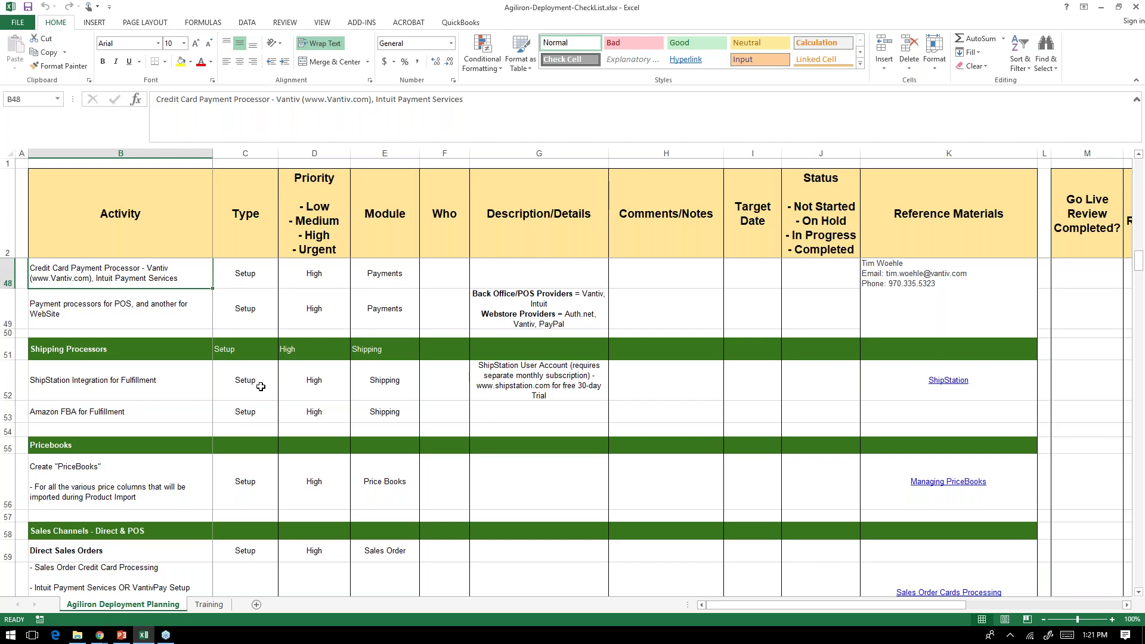
scroll(261, 387, down, 1)
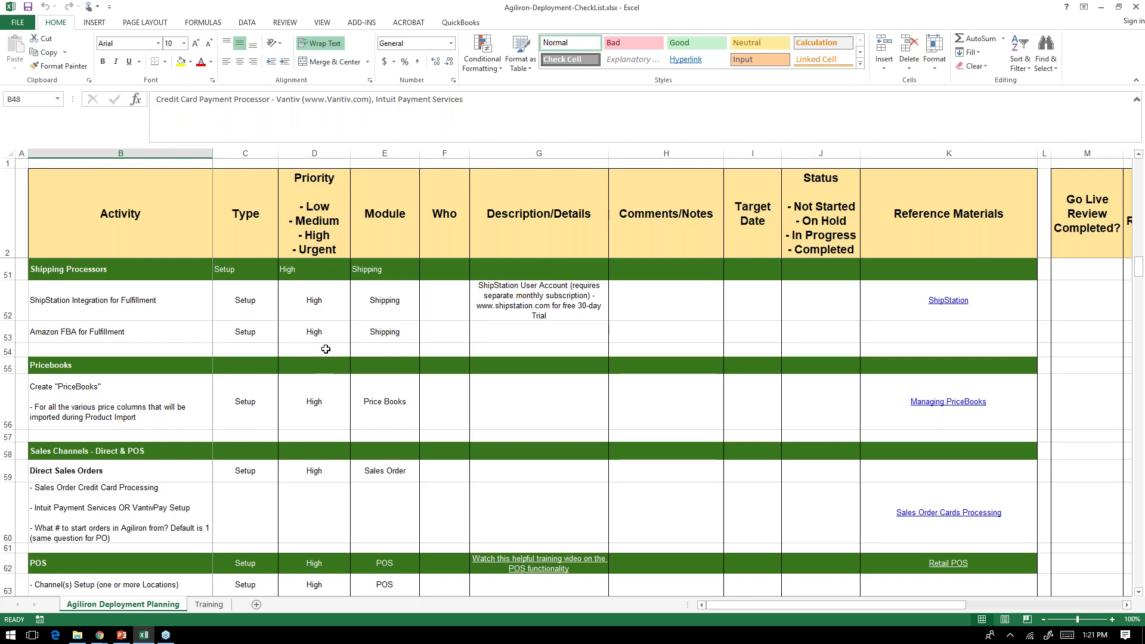
click(9, 295)
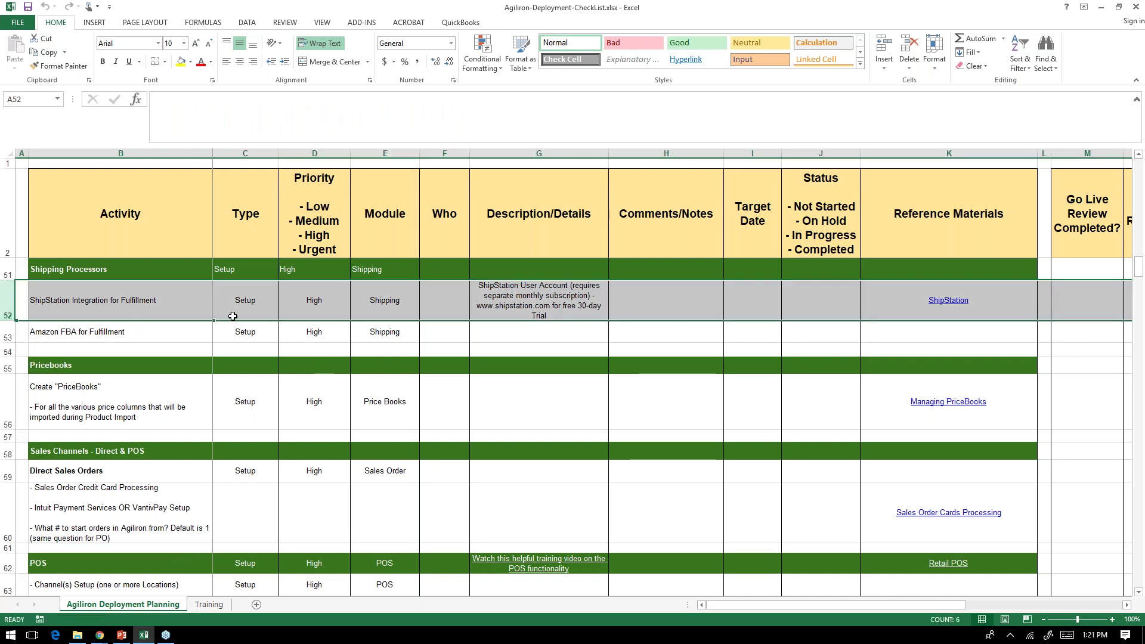
click(363, 337)
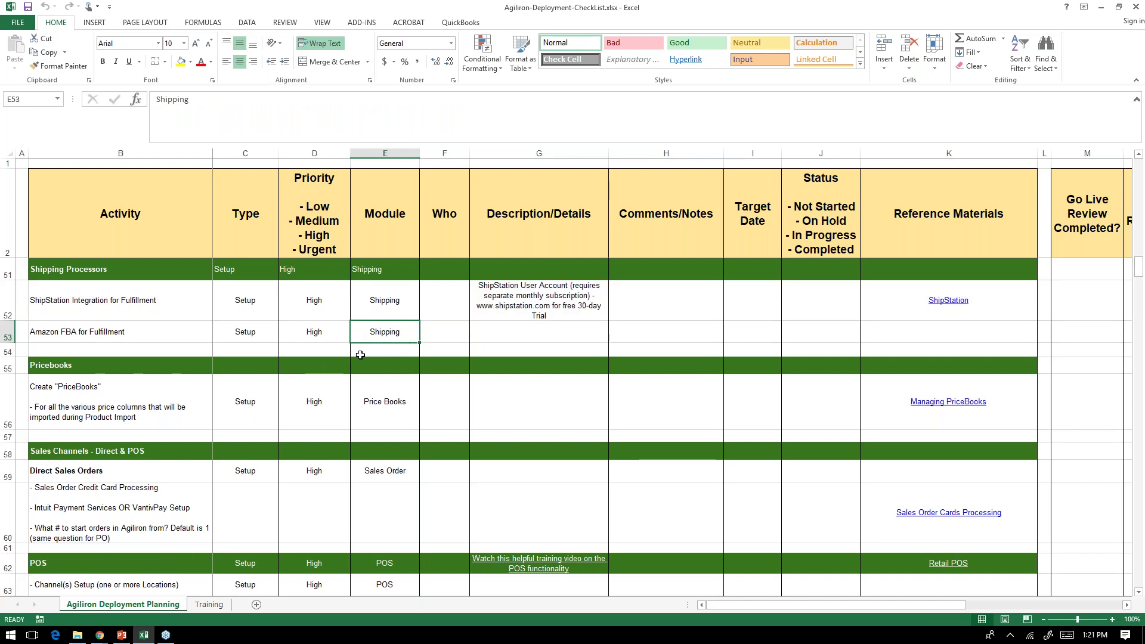
- Highlight the ShipStation Integration and Amazon FBA for Fulfillment rows in turn, and select the Description/Details cell of the Amazon FBA row
scroll(348, 355, up, 1)
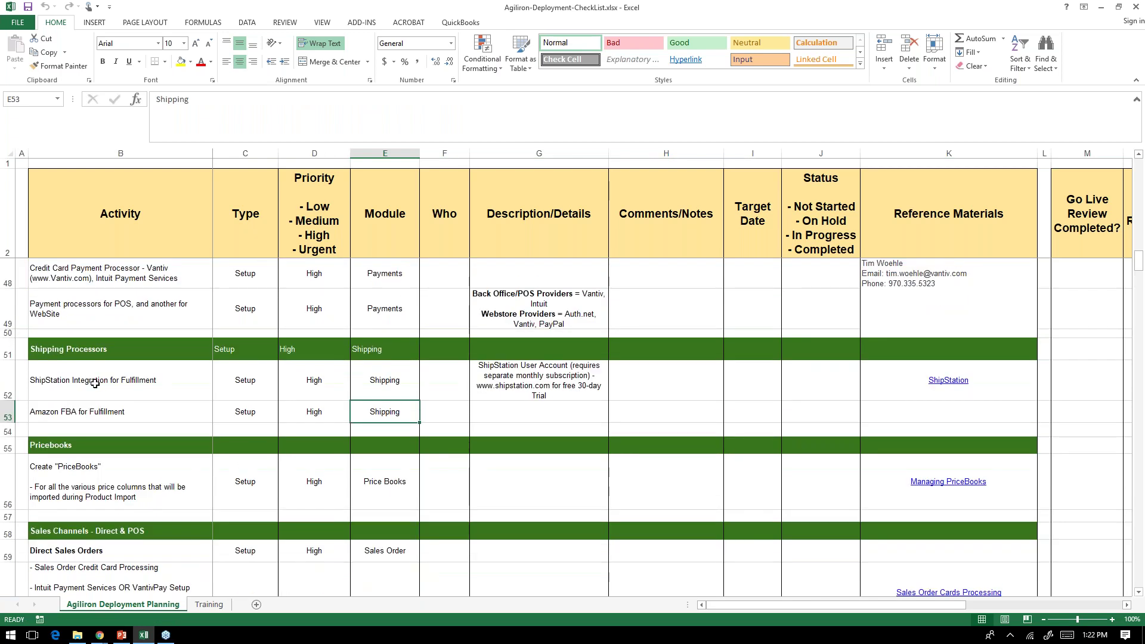
click(9, 373)
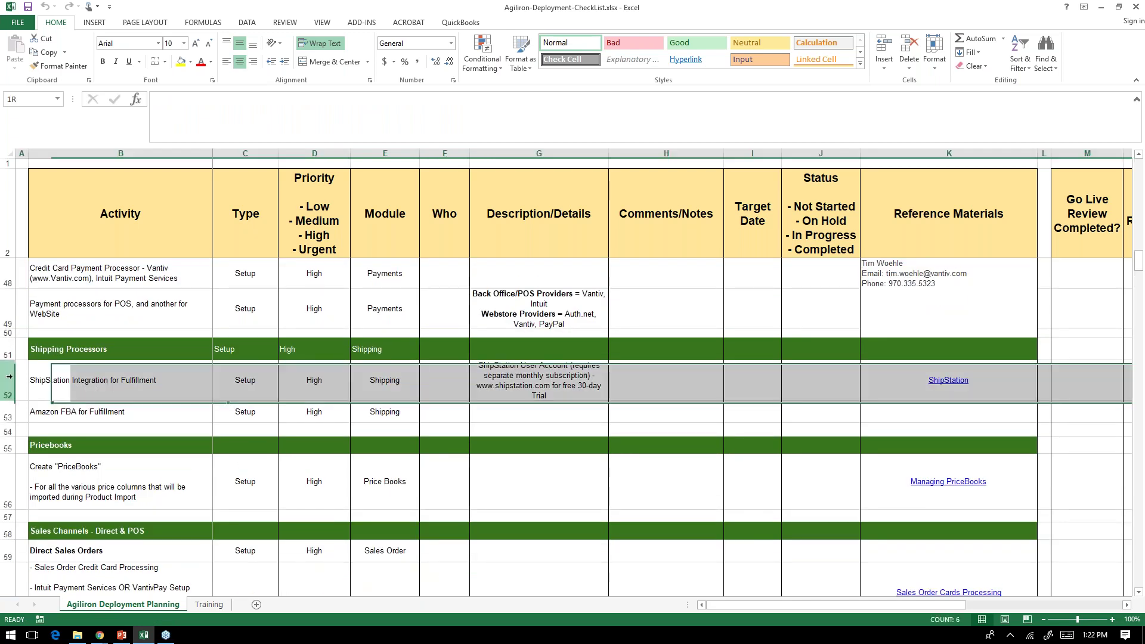
click(9, 412)
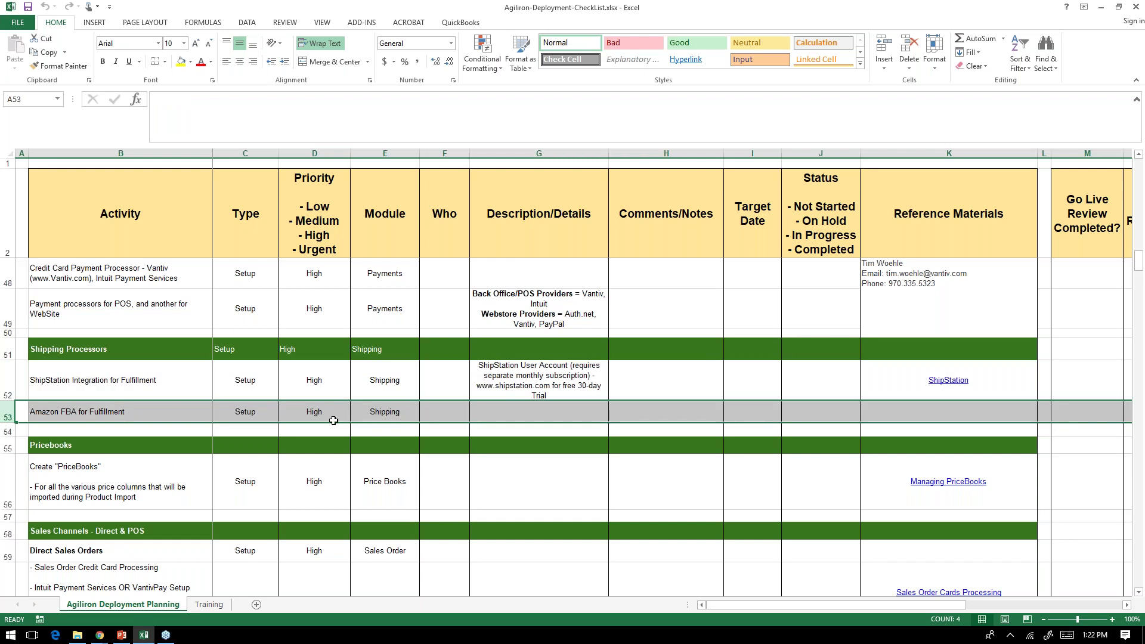
click(517, 410)
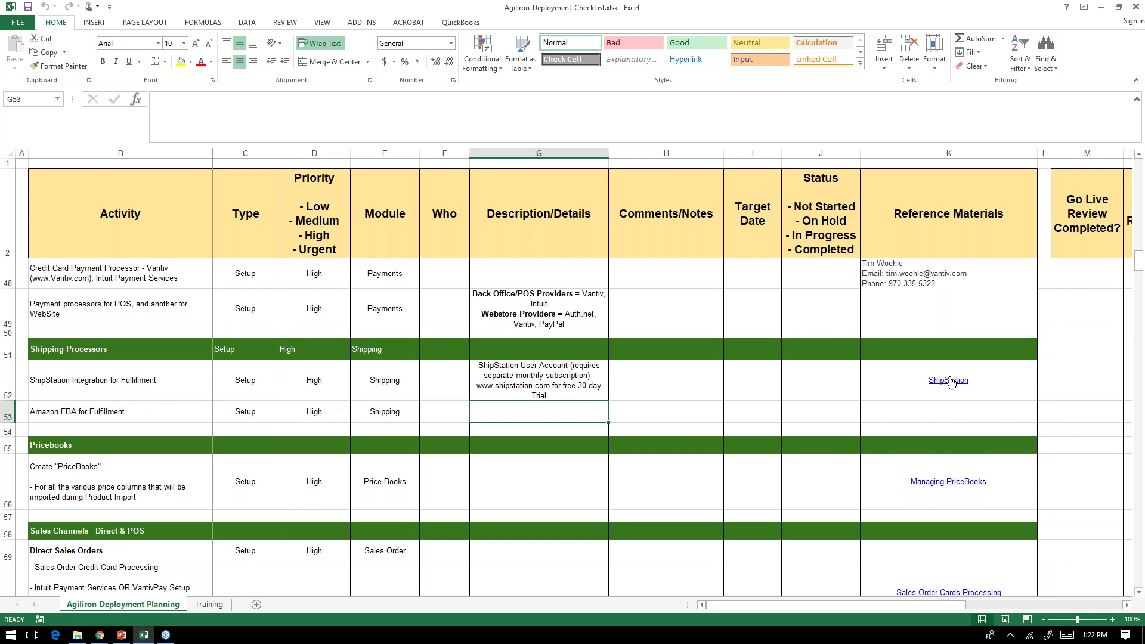
- Switch to Agiliron in Chrome and open the ShipStation connection settings from the Shipping Processors list
click(99, 635)
click(171, 603)
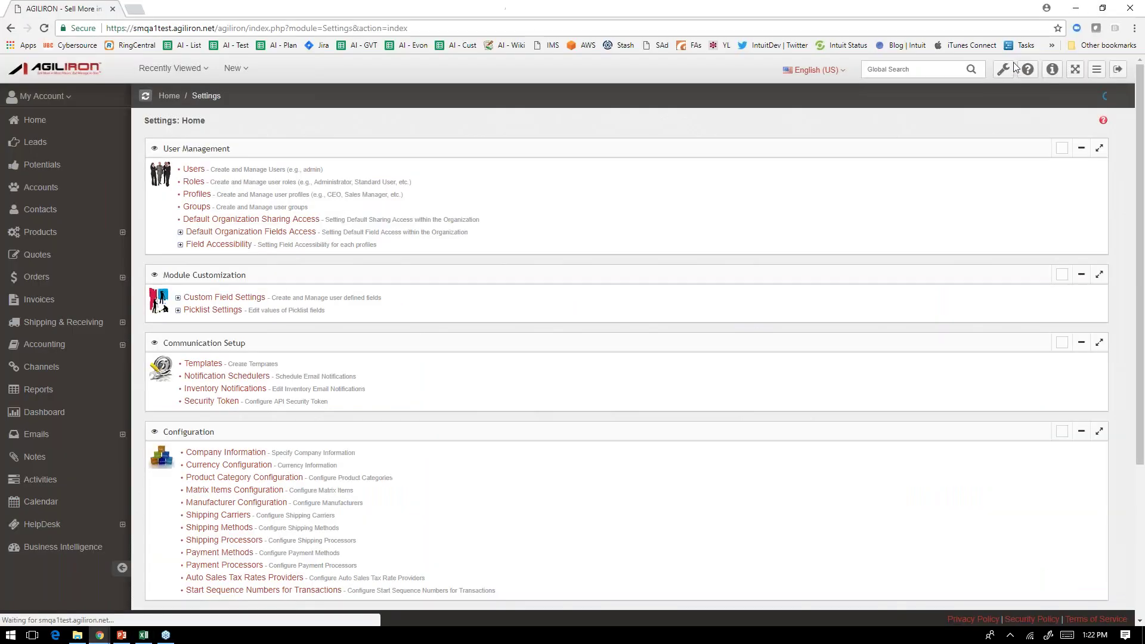
scroll(423, 341, down, 3)
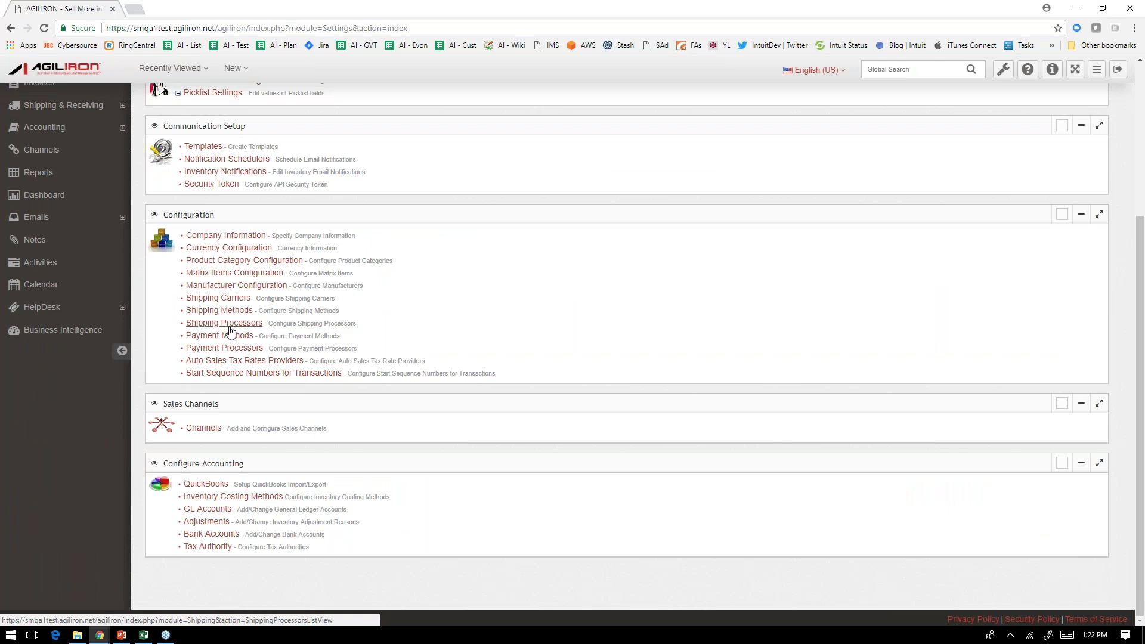
click(226, 326)
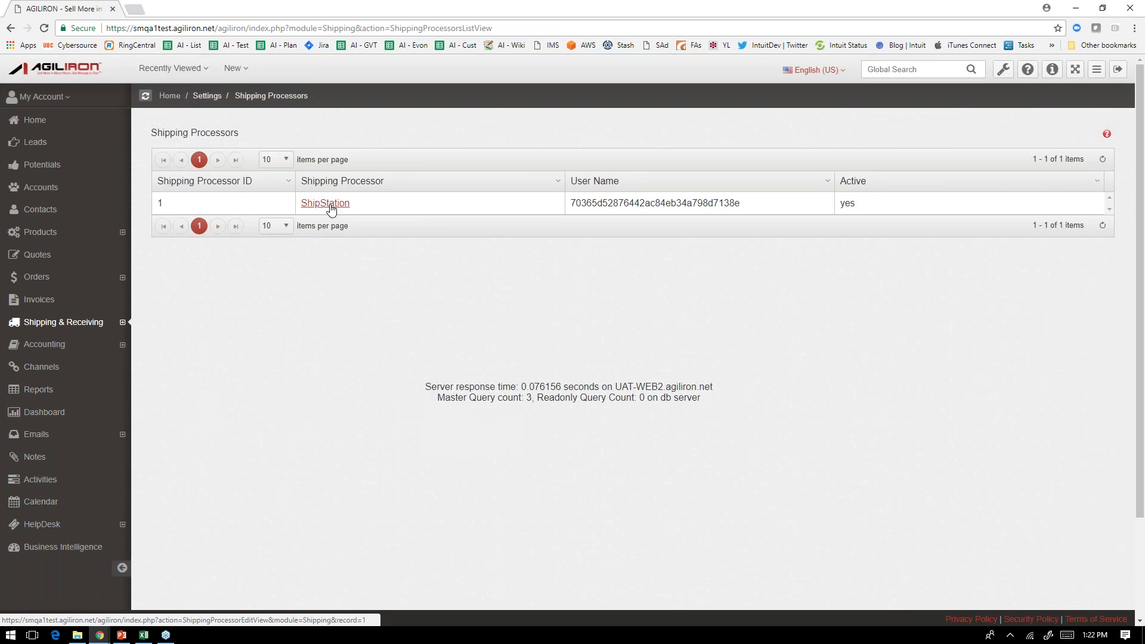
click(329, 206)
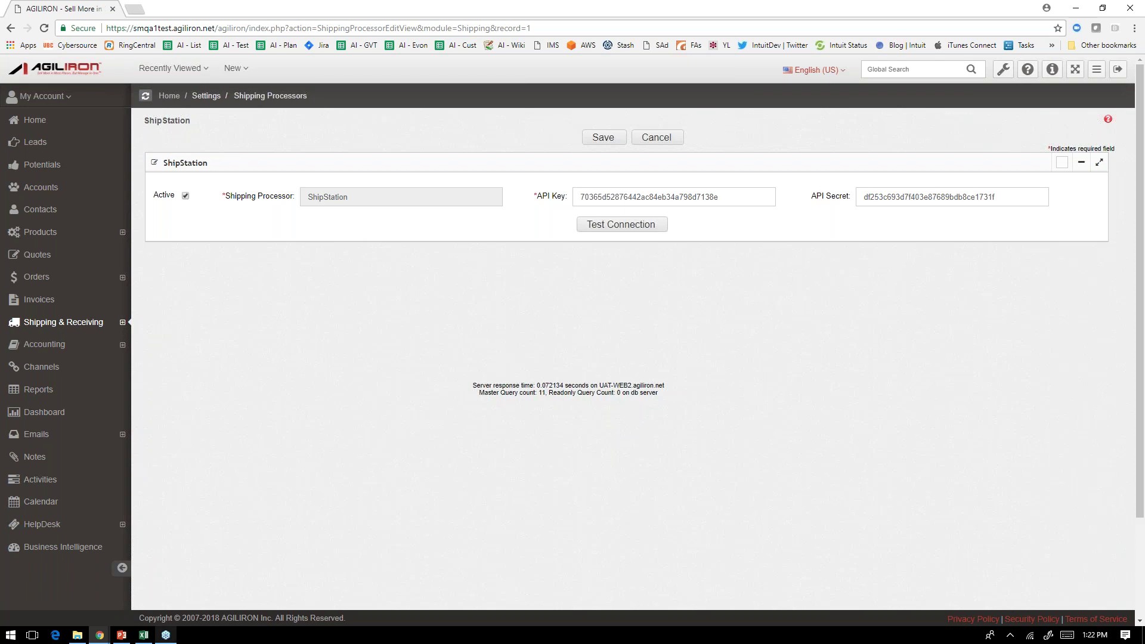
- Return to the Excel checklist and select the Create "PriceBooks" activity, followed by the Sales Order Credit Card Processing activity under Direct Sales Orders
click(143, 635)
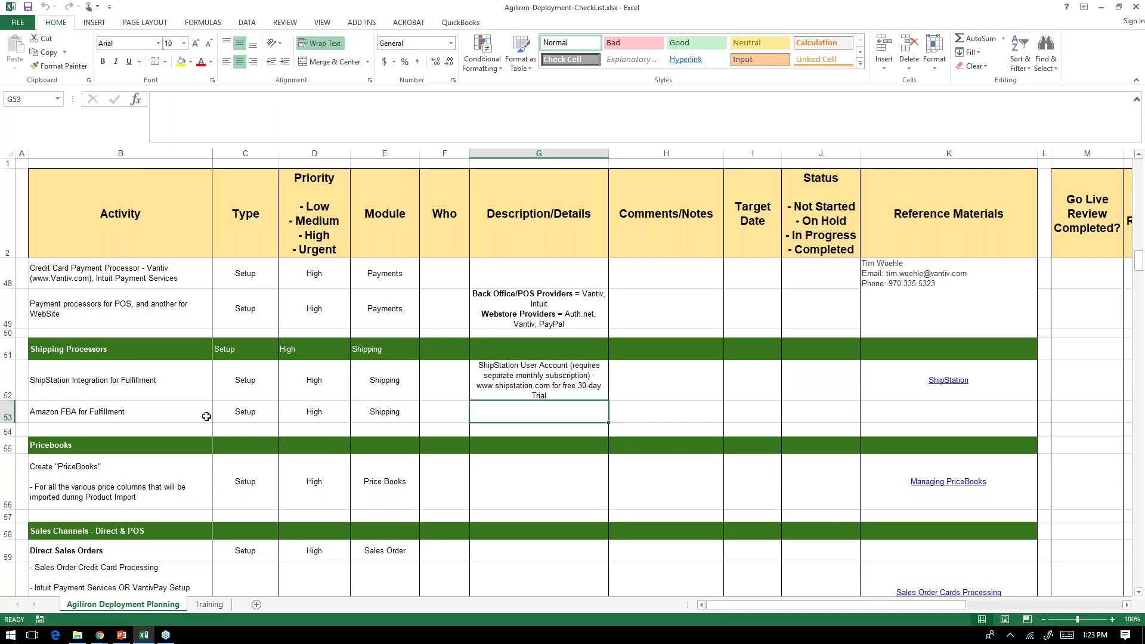
scroll(207, 417, down, 2)
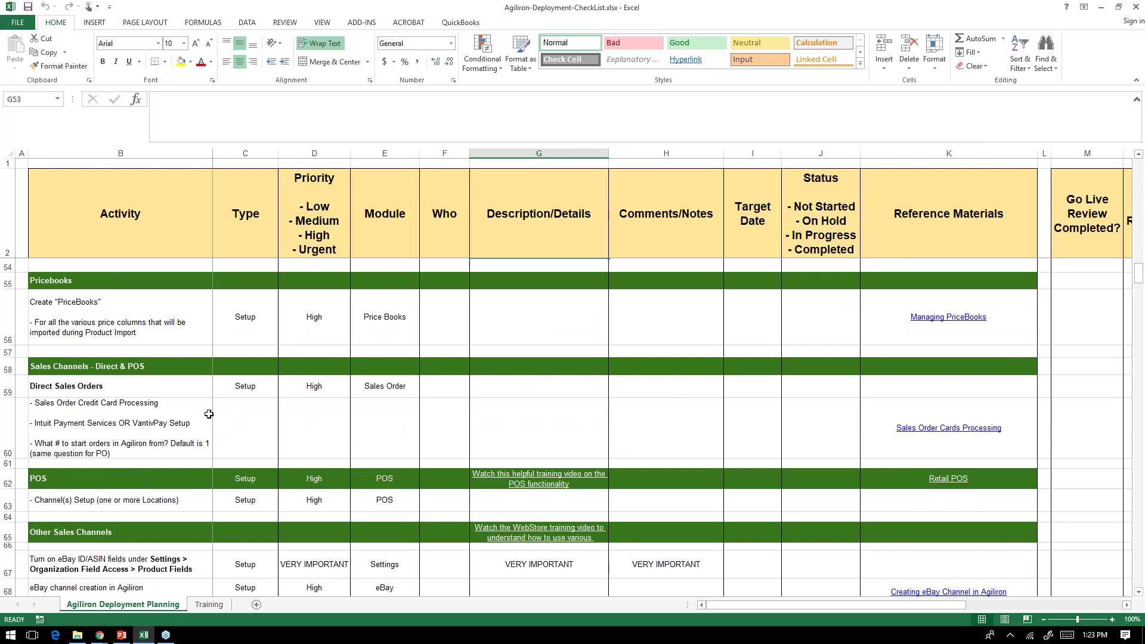
click(131, 312)
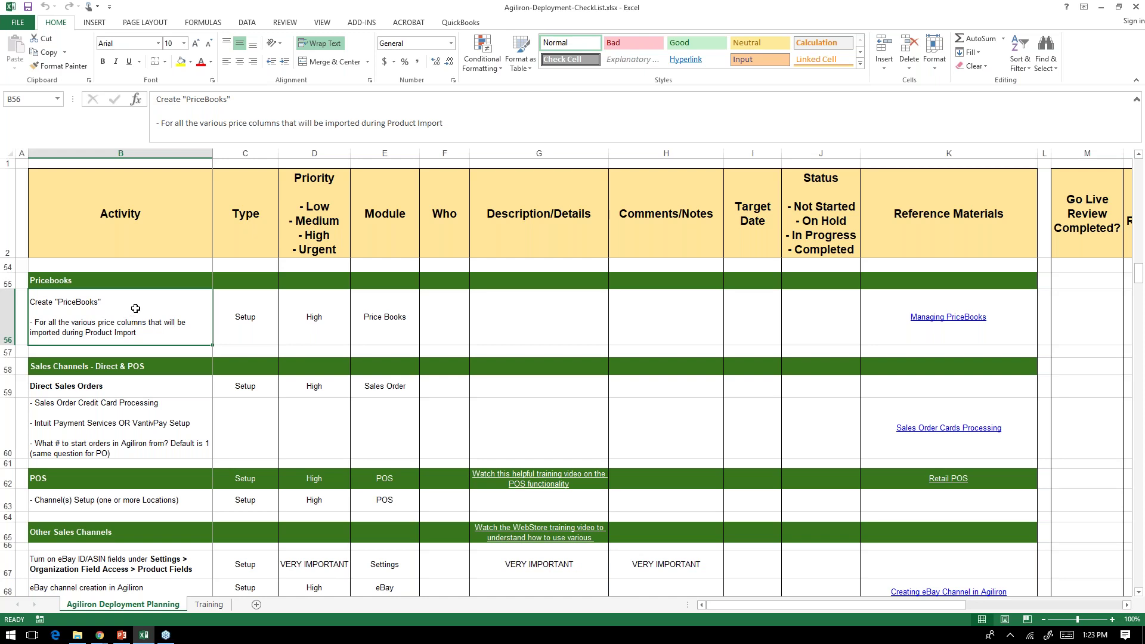
scroll(135, 308, down, 1)
click(124, 336)
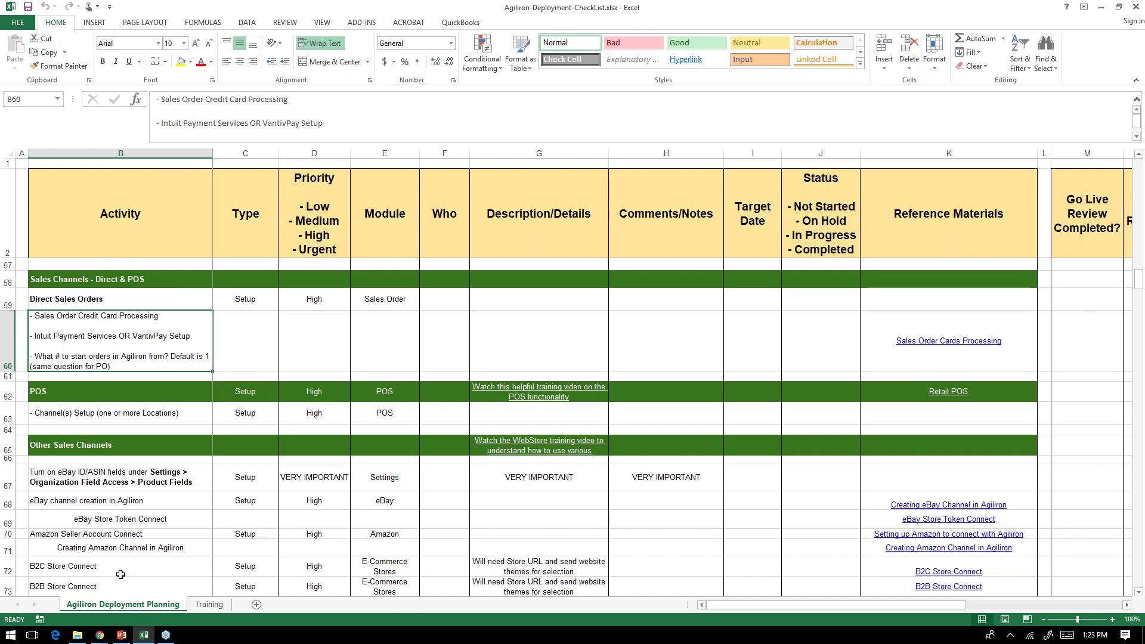
- Switch to Agiliron in Chrome and open the options for creating new records
click(99, 636)
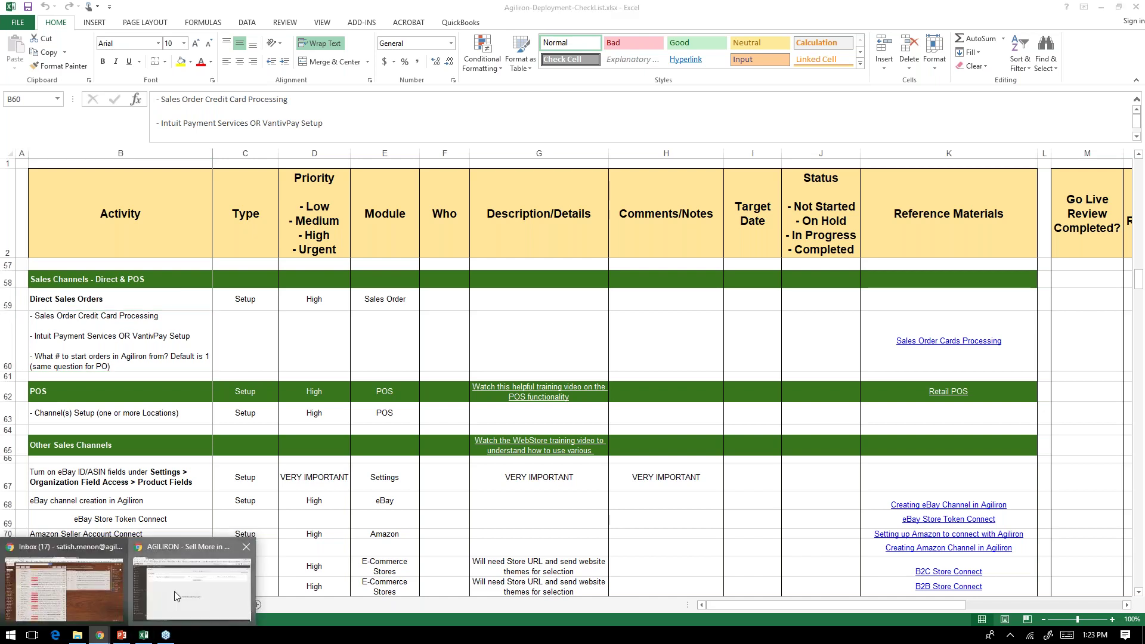
click(175, 591)
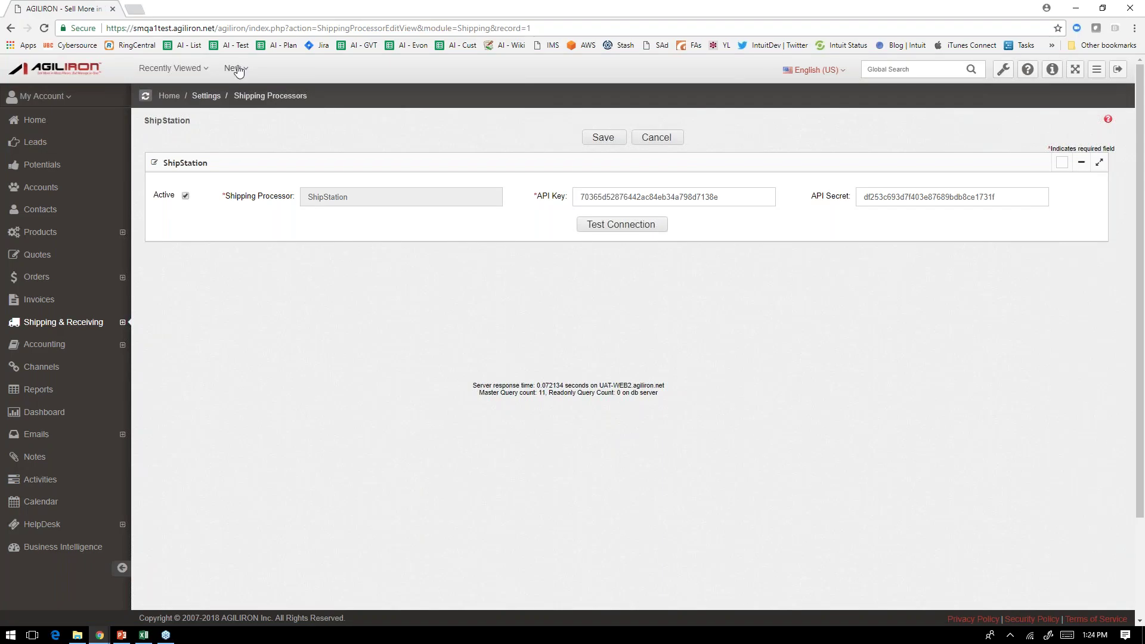
click(236, 69)
- Return to the Excel checklist and select the Channel(s) Setup (one or more Locations) activity under POS
key(alt+Tab)
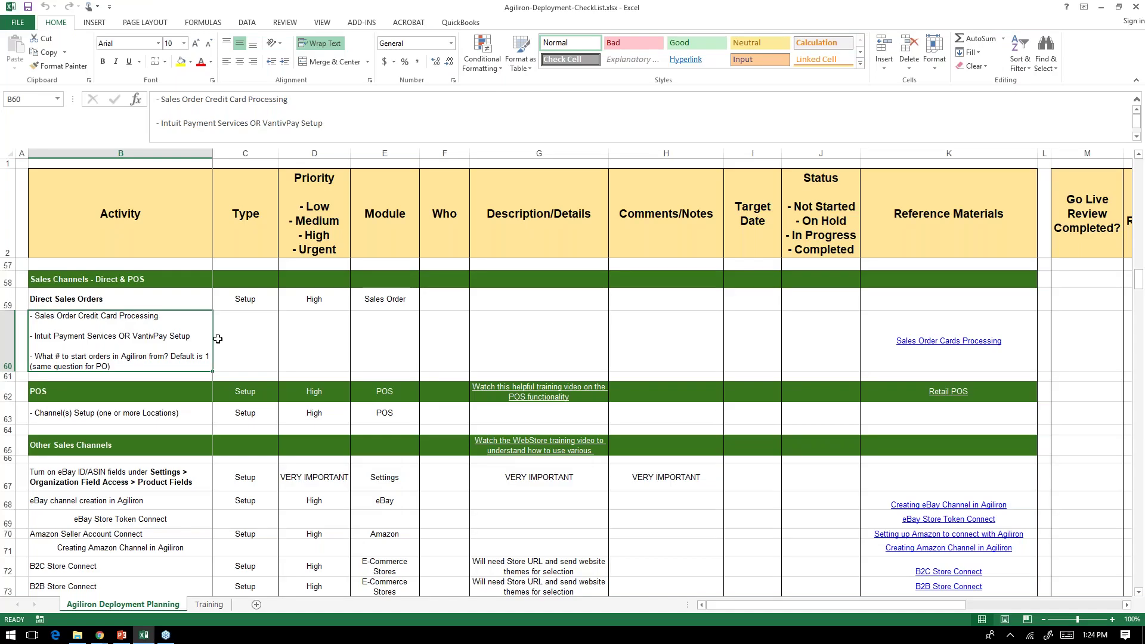
scroll(218, 339, down, 3)
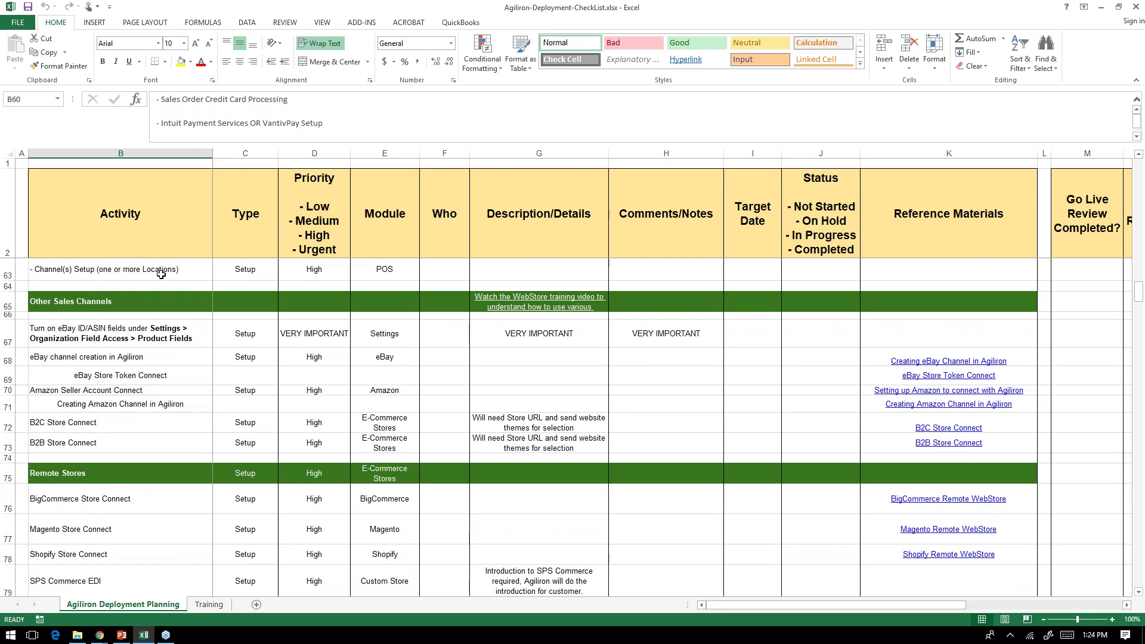
click(159, 272)
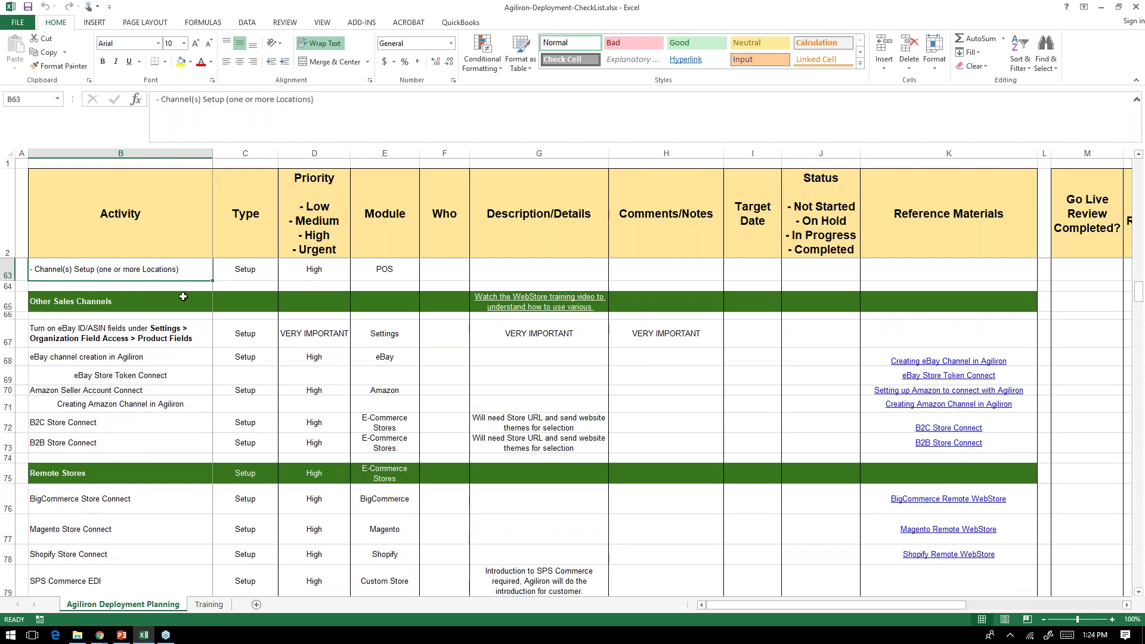
scroll(185, 301, up, 1)
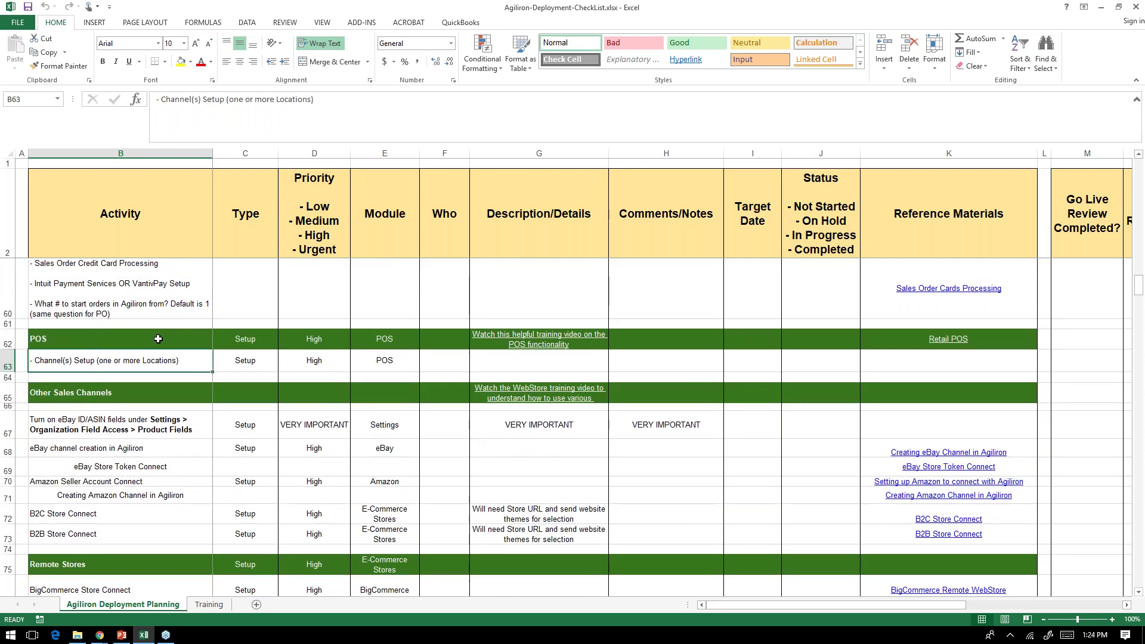
- Review the Other Sales Channels and Remote Stores activities, and highlight the Notifications row about turning off Notification Schedulers for all channels
scroll(168, 332, down, 1)
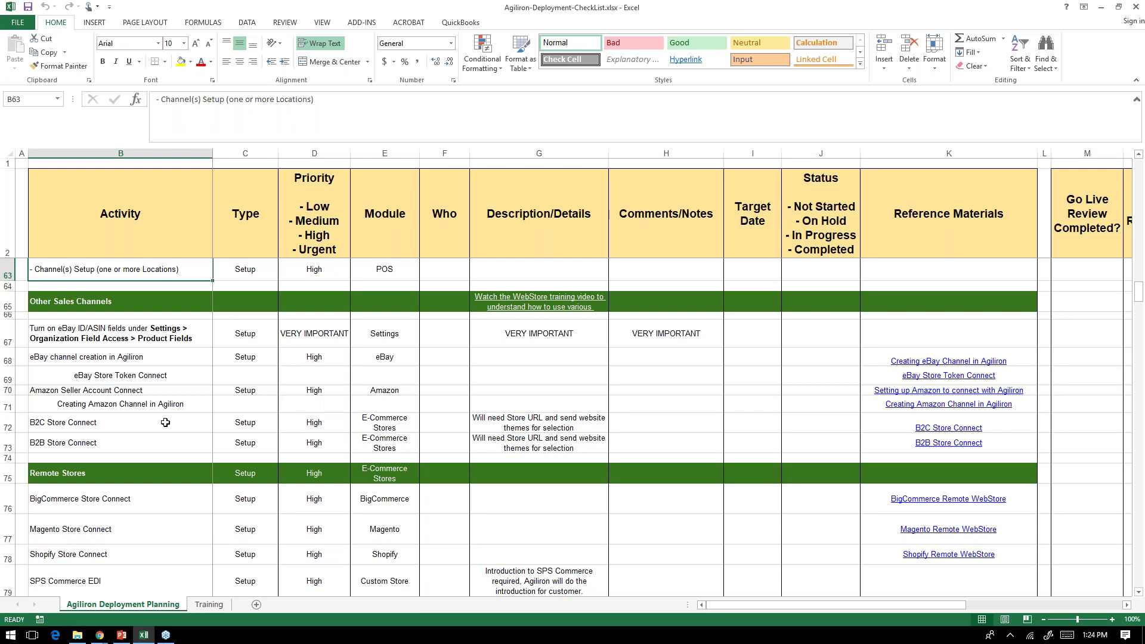
scroll(165, 422, down, 1)
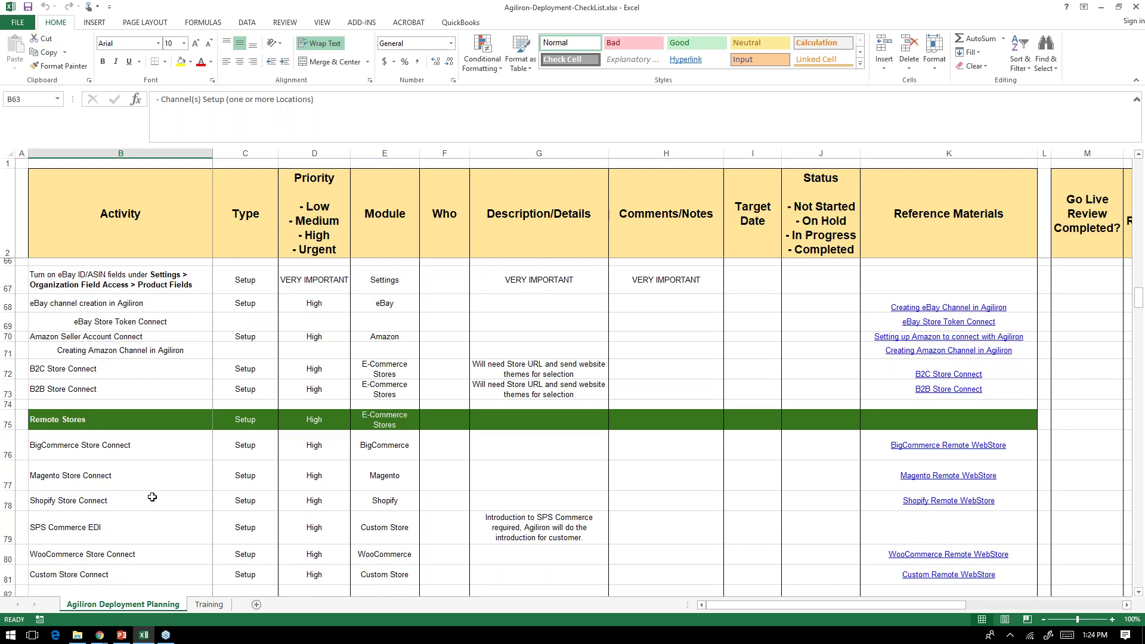
scroll(152, 497, down, 1)
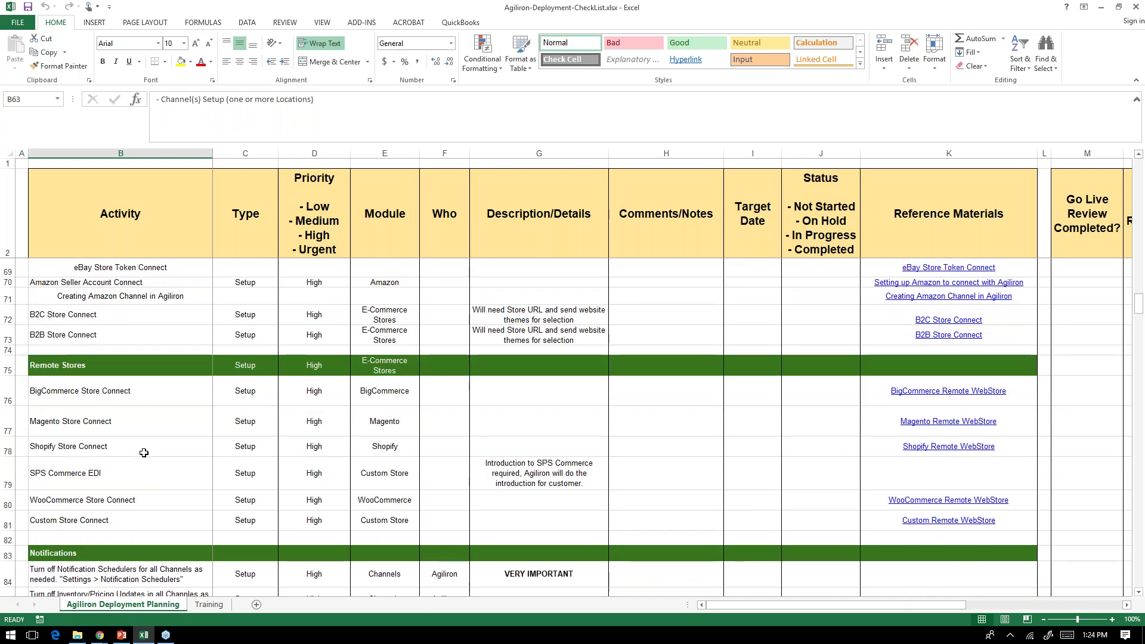
scroll(143, 452, down, 3)
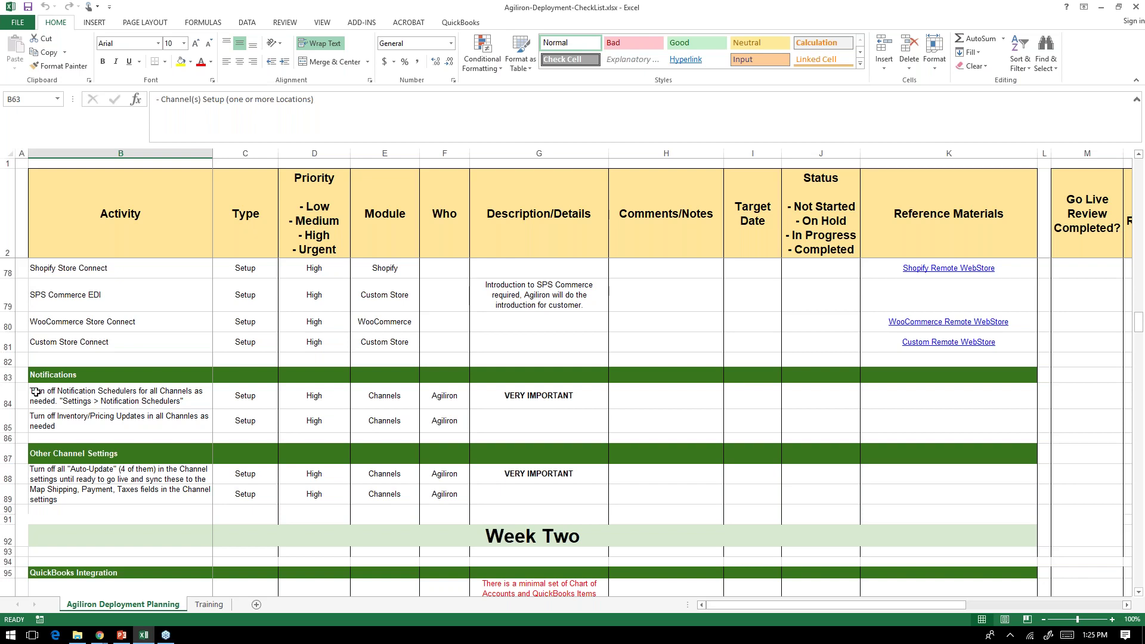
click(517, 406)
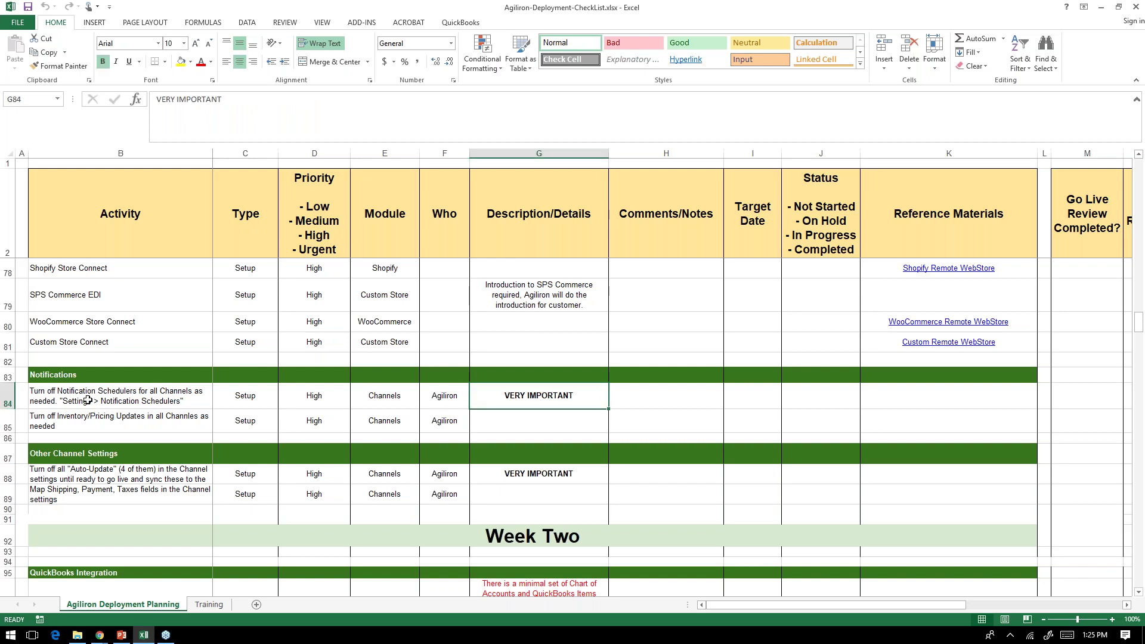
click(7, 395)
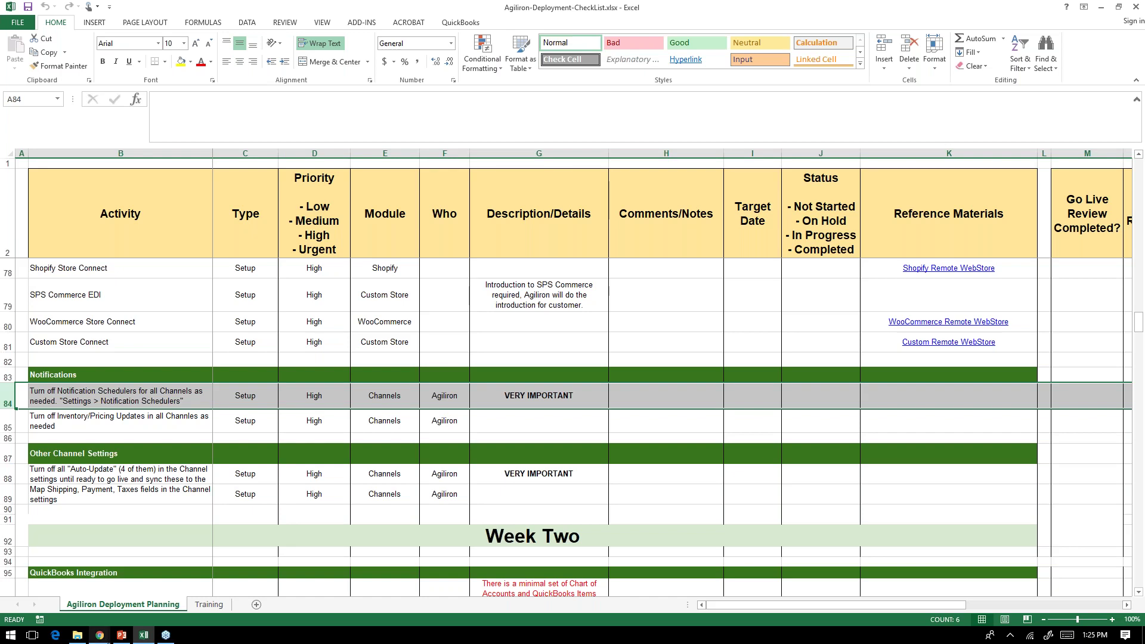
- Switch to Agiliron in Chrome and view the Order Notifications by channel in the Notification Schedulers settings
click(100, 635)
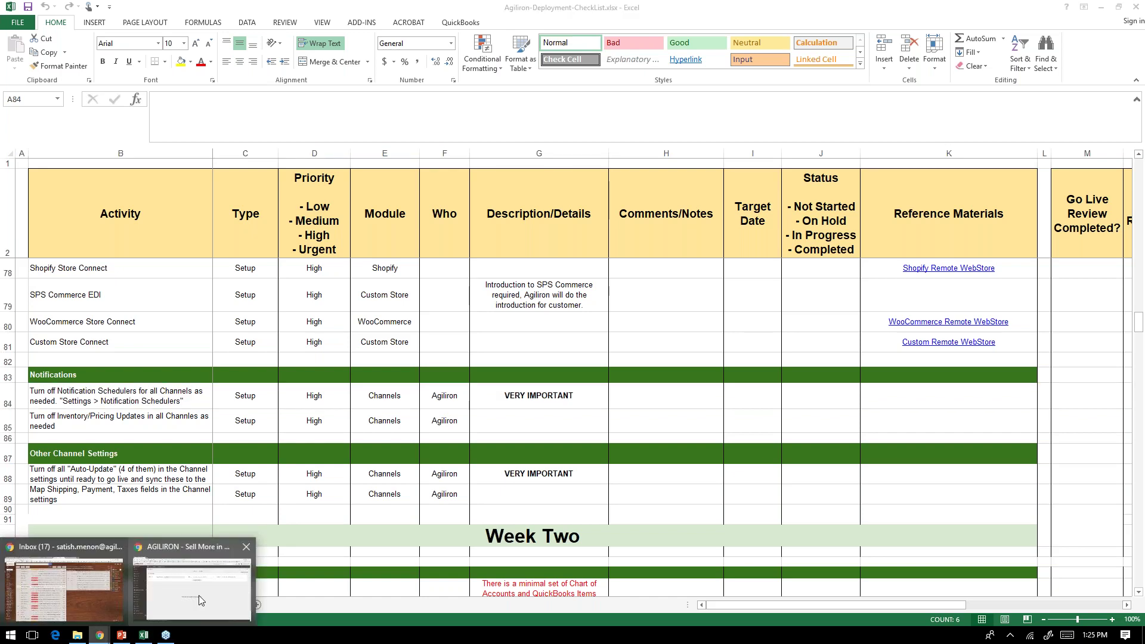
click(199, 595)
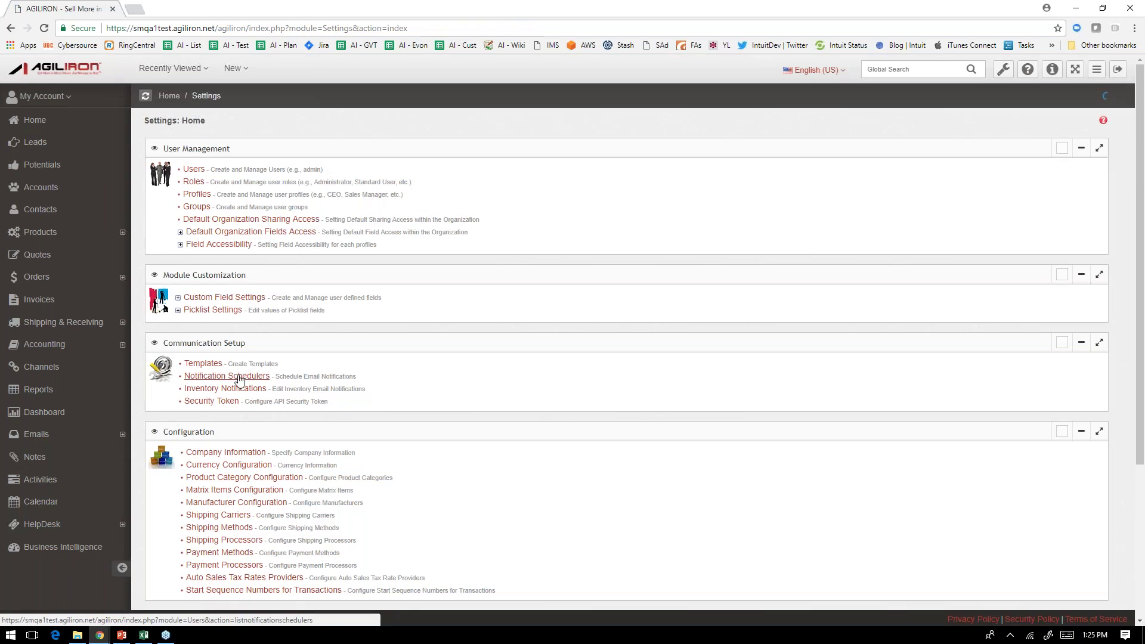
click(240, 378)
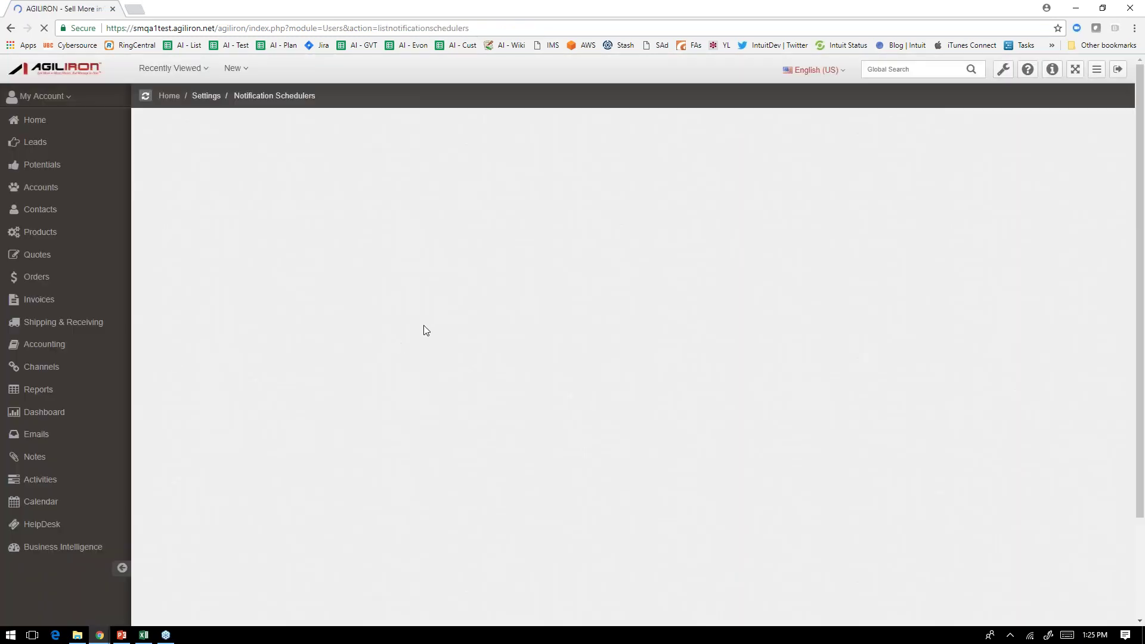
scroll(475, 340, down, 1)
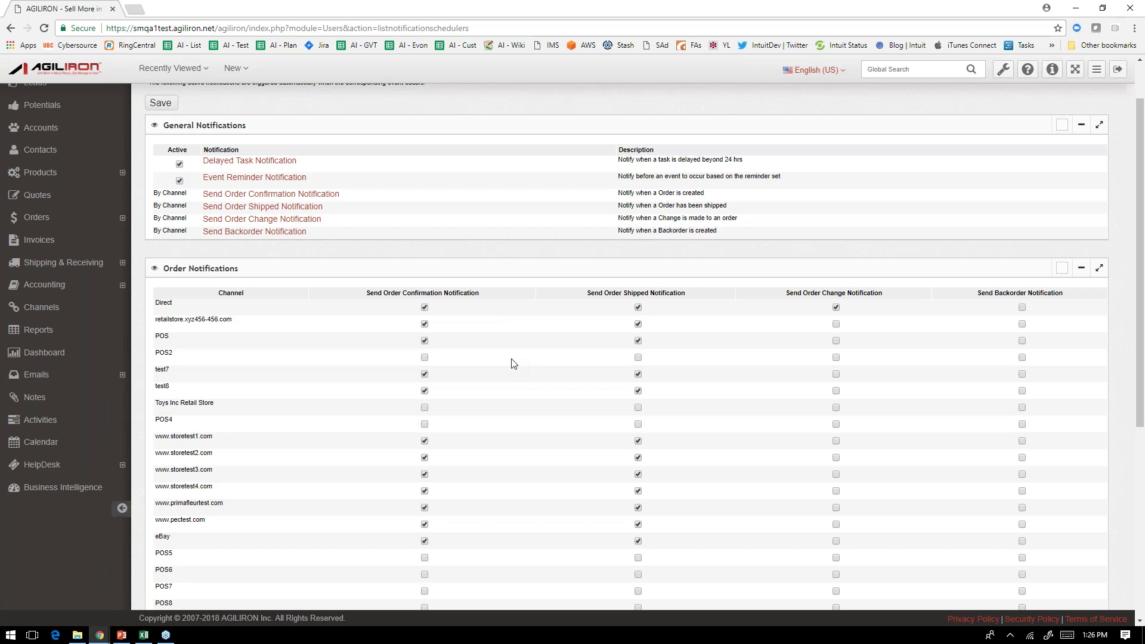
- Return to the Excel checklist and highlight the row about turning off Inventory/Pricing Updates in all channels
click(142, 636)
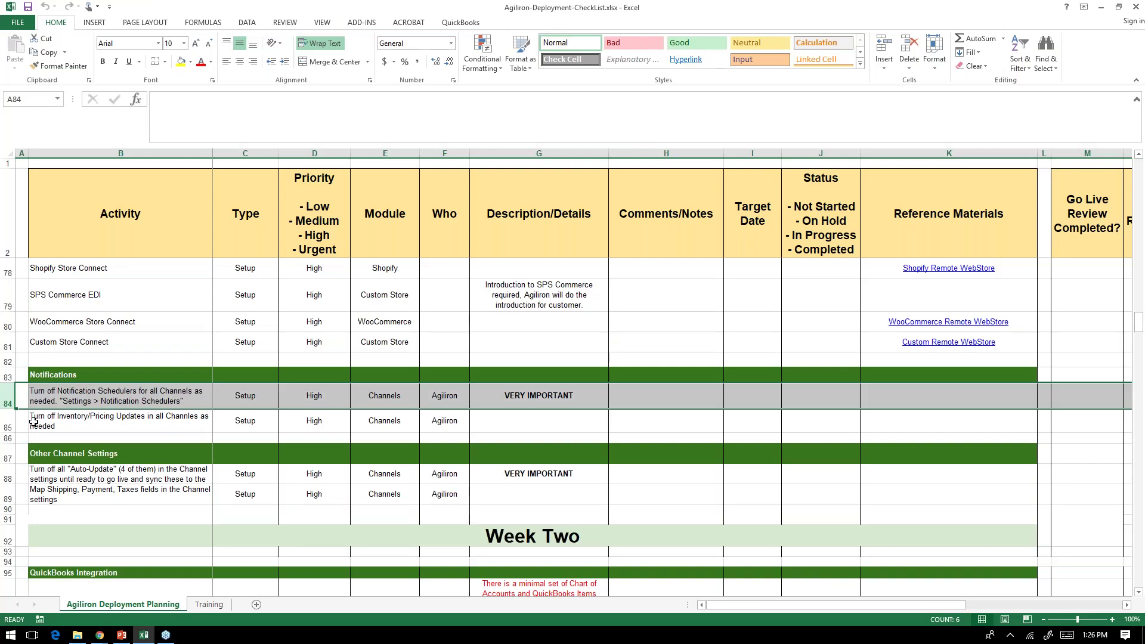
click(9, 421)
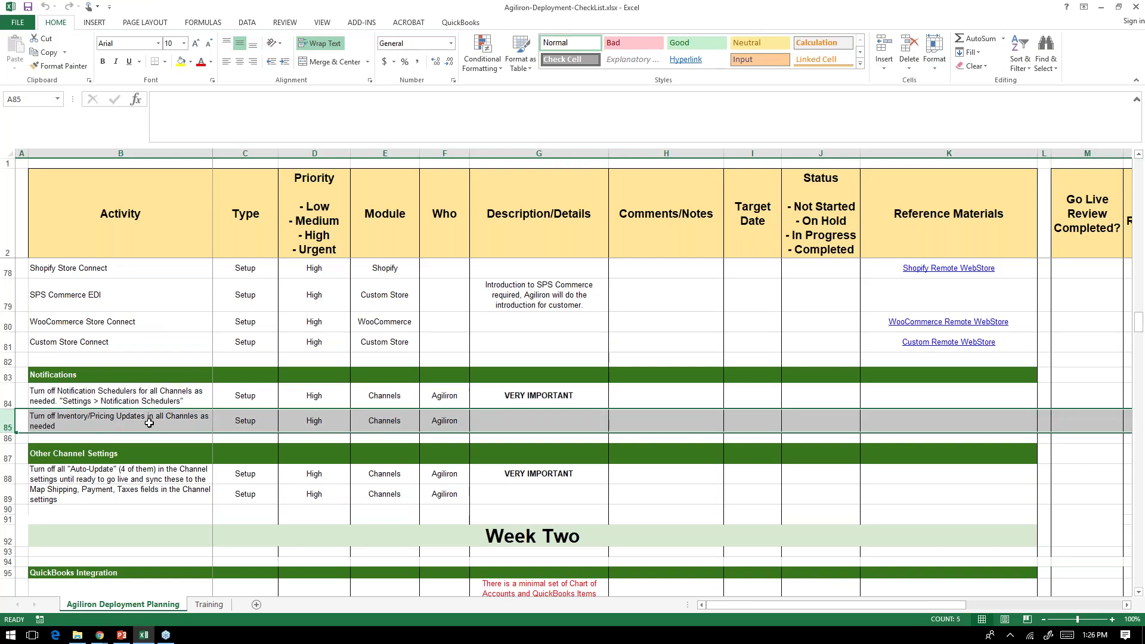
click(99, 636)
click(189, 596)
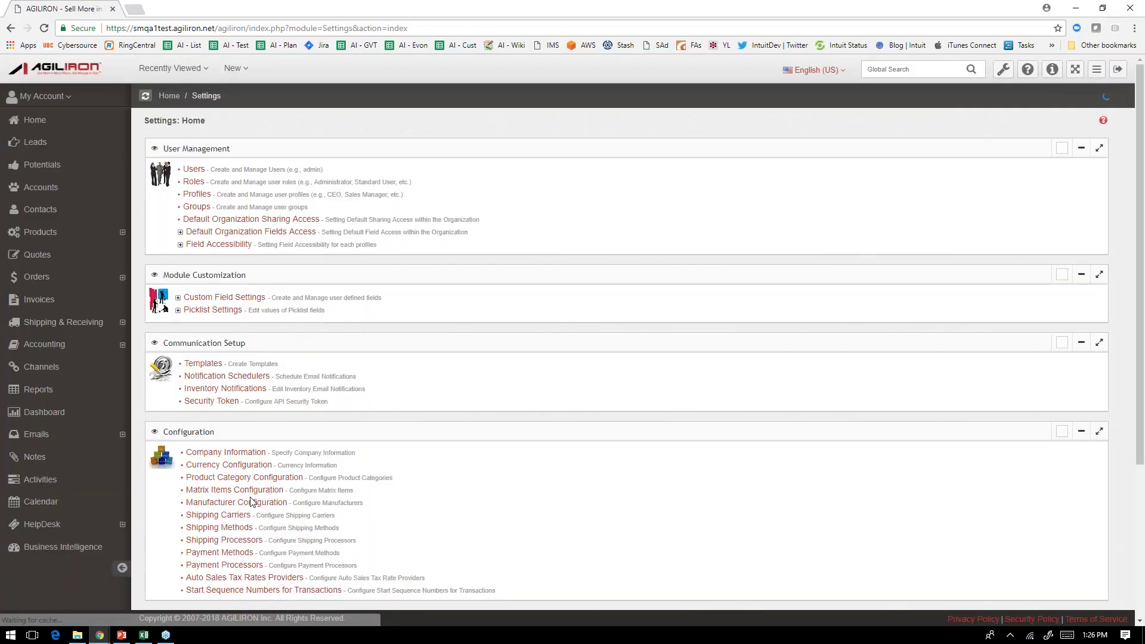
scroll(294, 450, down, 4)
click(215, 429)
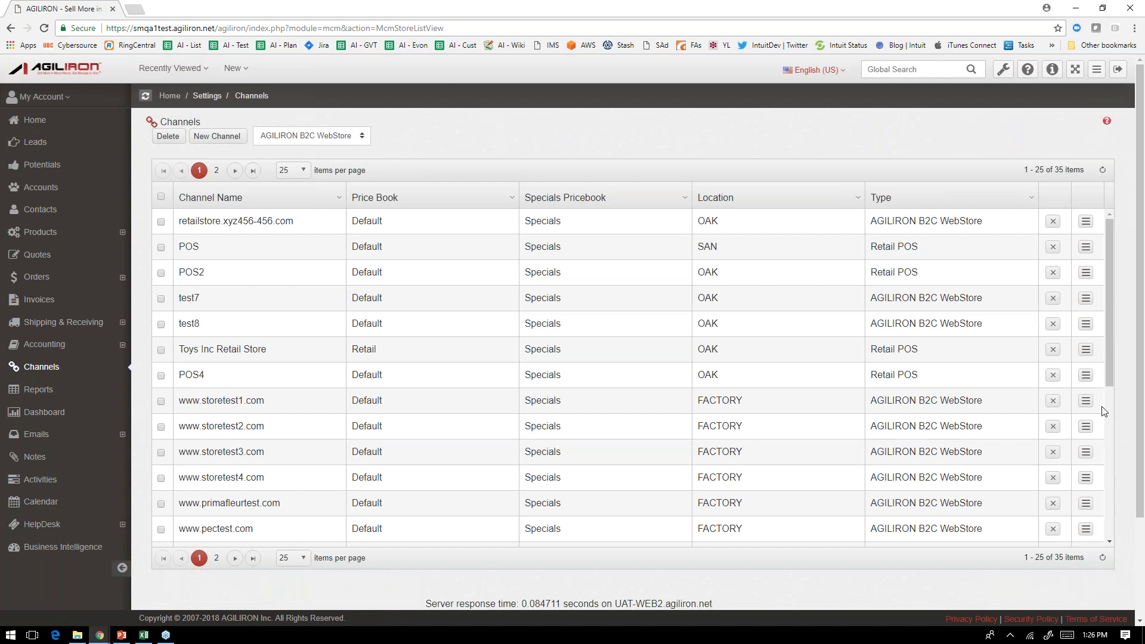
click(1087, 403)
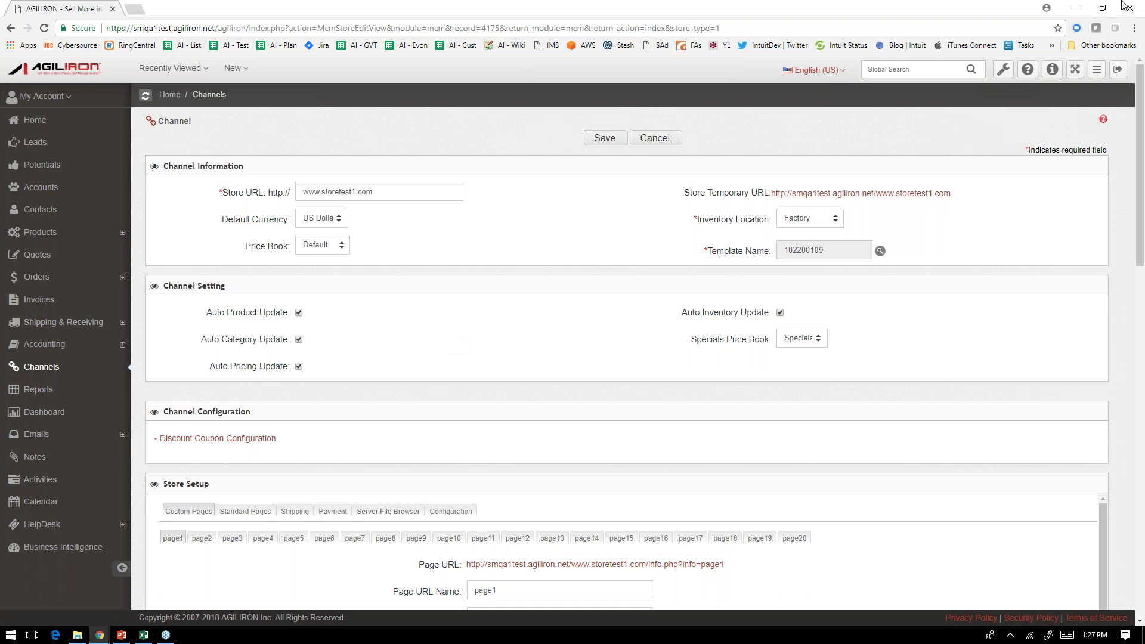
- Return to the Excel checklist and select the activity for mapping Shipping, Payment and Taxes fields under Other Channel Settings
click(1076, 8)
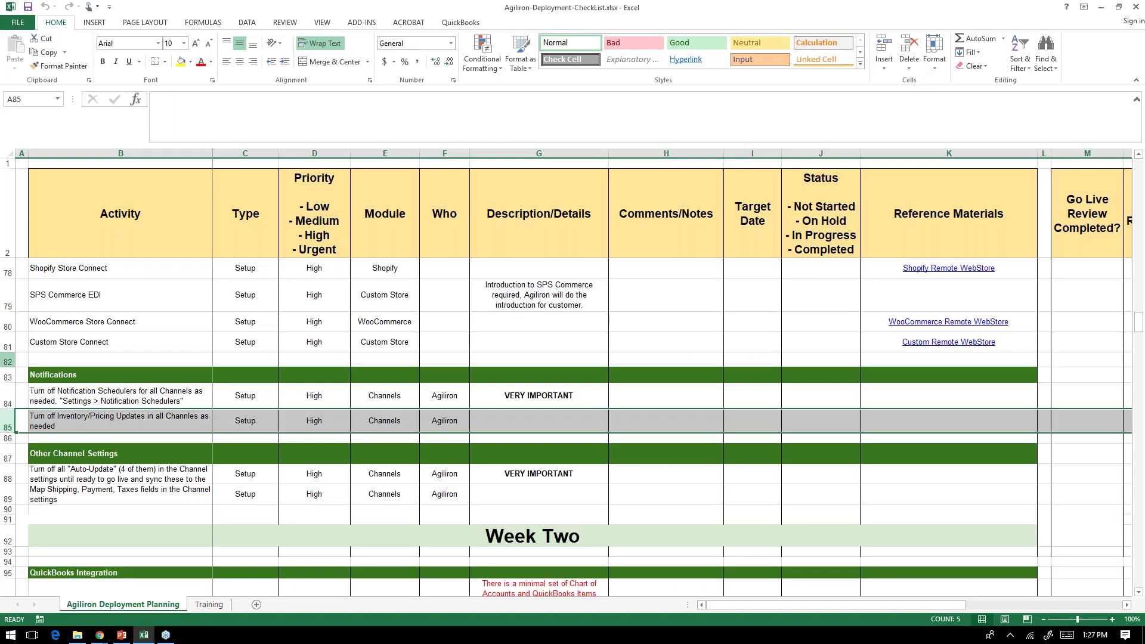
click(164, 495)
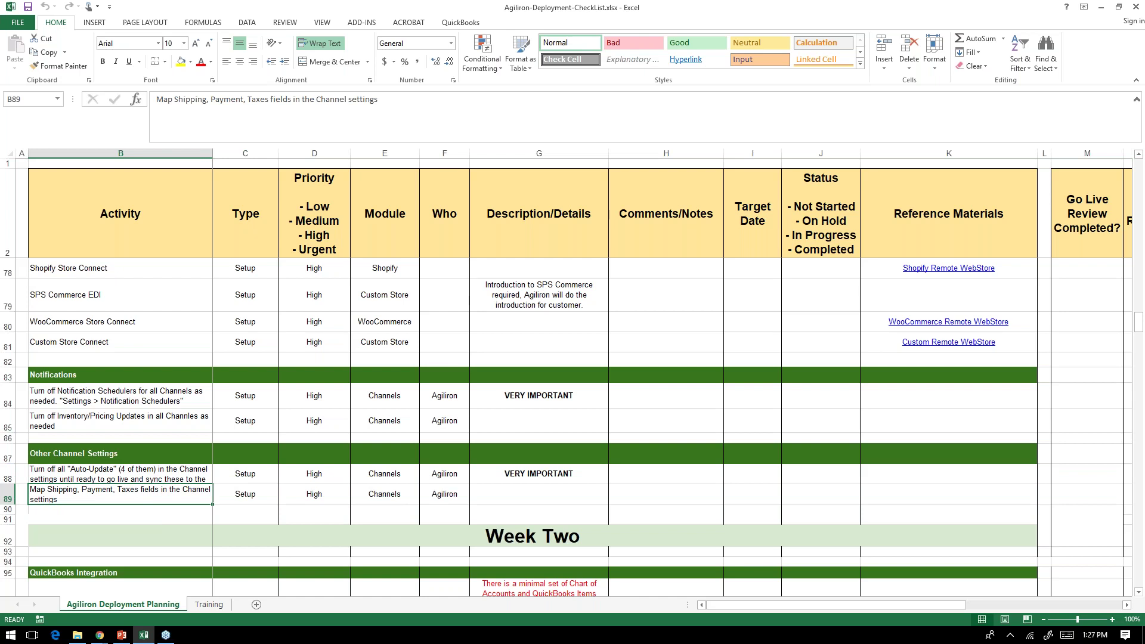
- Recheck the Week One setup activities, then examine the Week Two QuickBooks Integration activities in the checklist
click(260, 492)
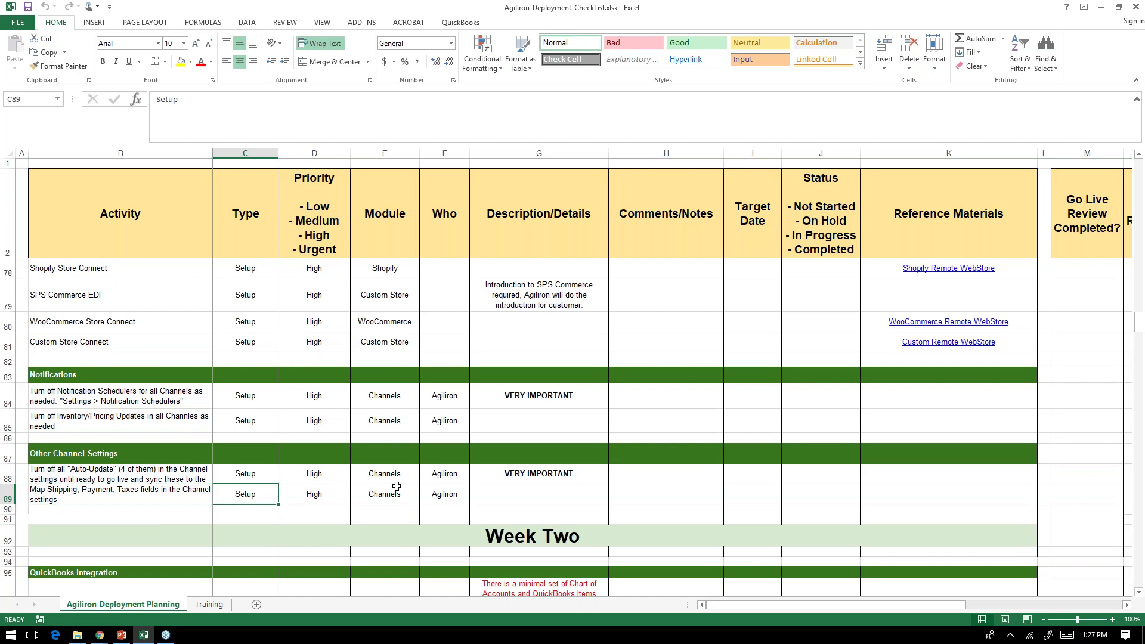
scroll(397, 486, up, 11)
scroll(397, 485, up, 4)
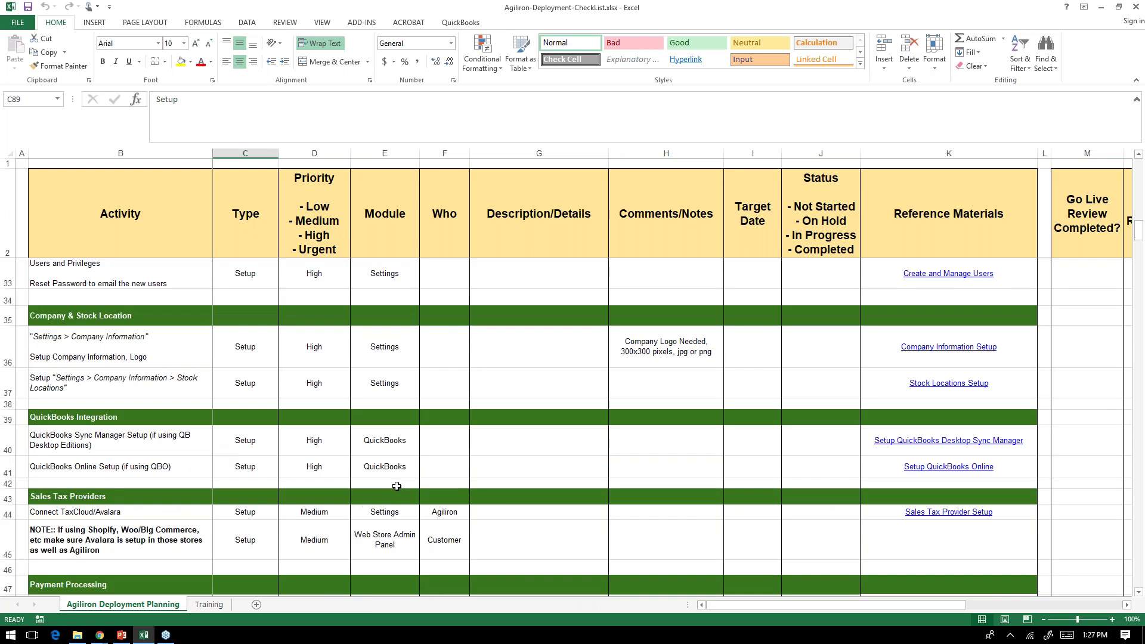
scroll(396, 486, down, 15)
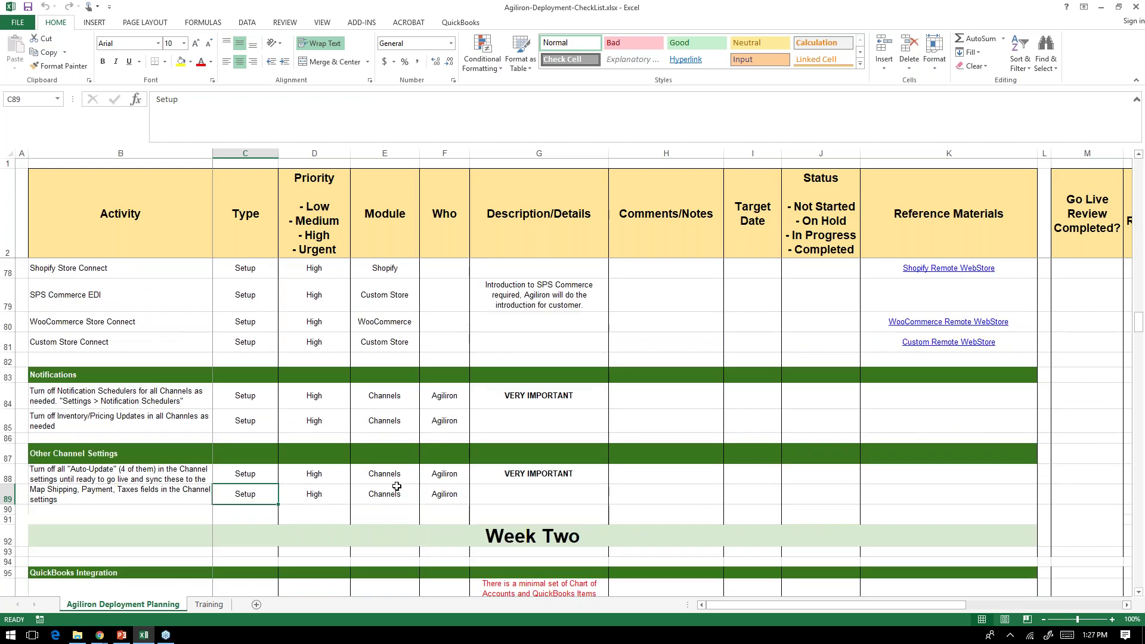
scroll(396, 486, down, 1)
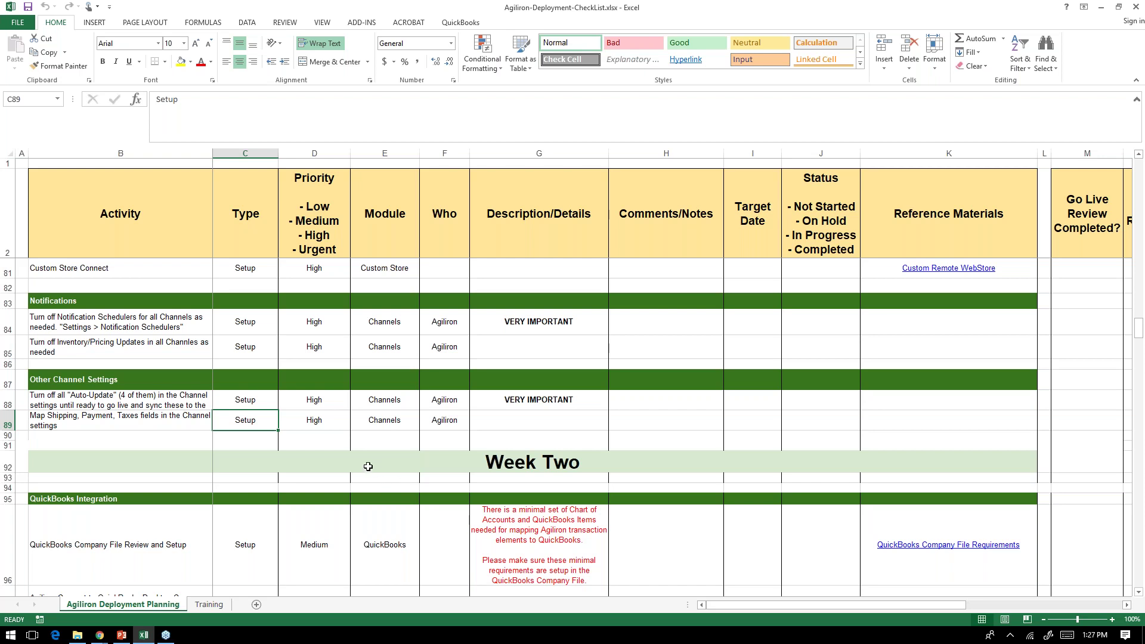
scroll(367, 466, down, 3)
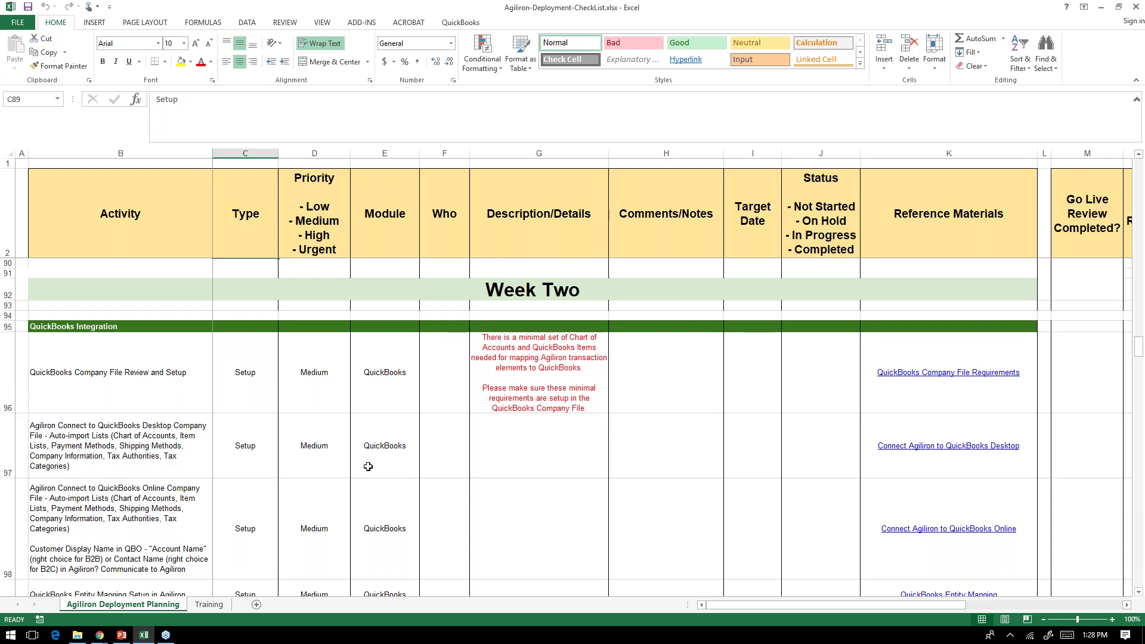
scroll(395, 354, down, 1)
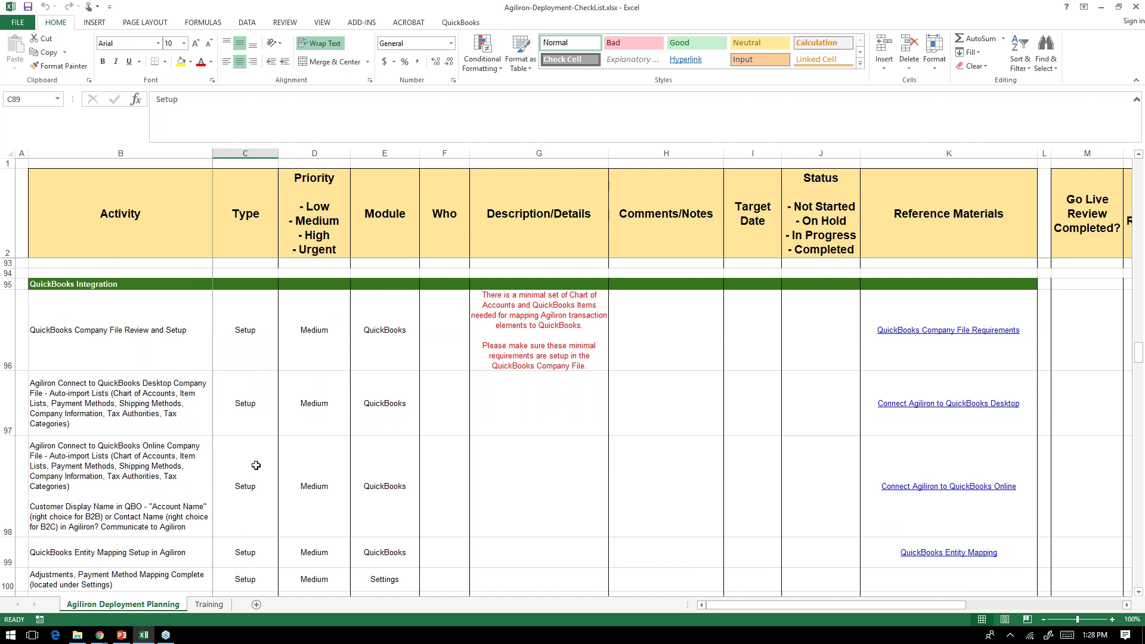
scroll(256, 464, down, 1)
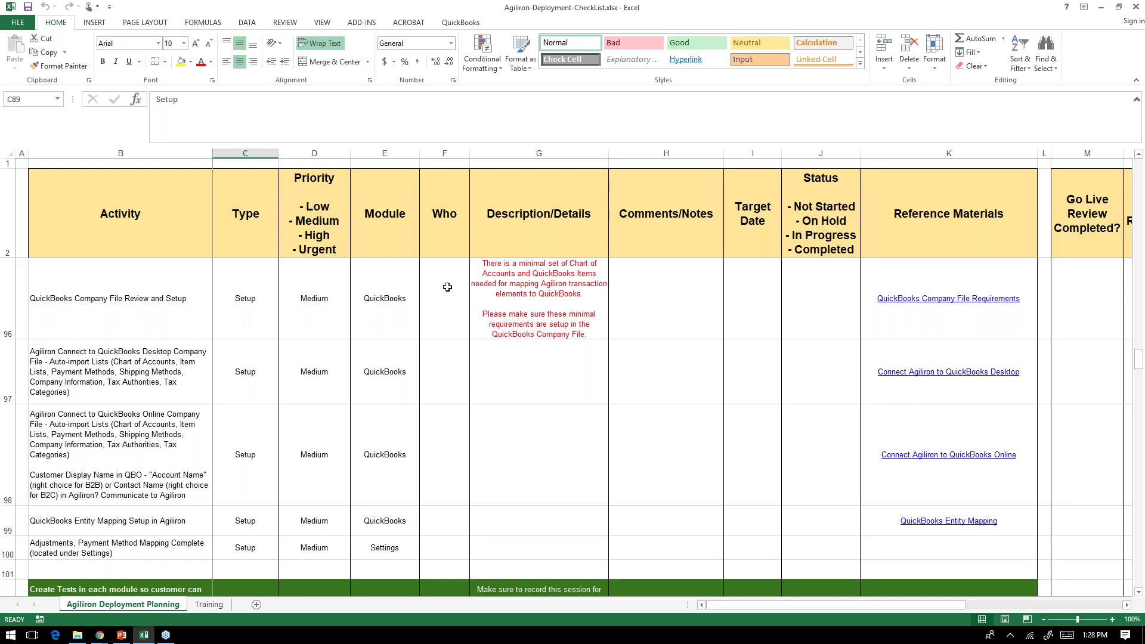
- Examine the Week Two activities for creating tests in each module, from the test Account/Contact to the QBO export
scroll(404, 316, down, 2)
scroll(404, 316, up, 1)
scroll(405, 317, down, 1)
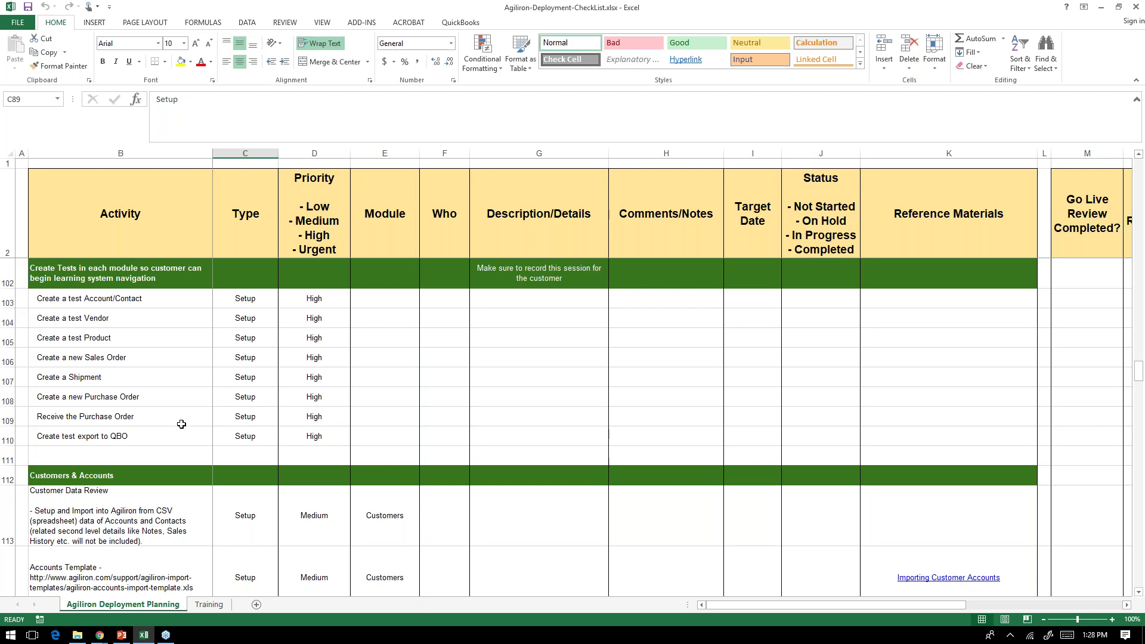
scroll(376, 412, up, 1)
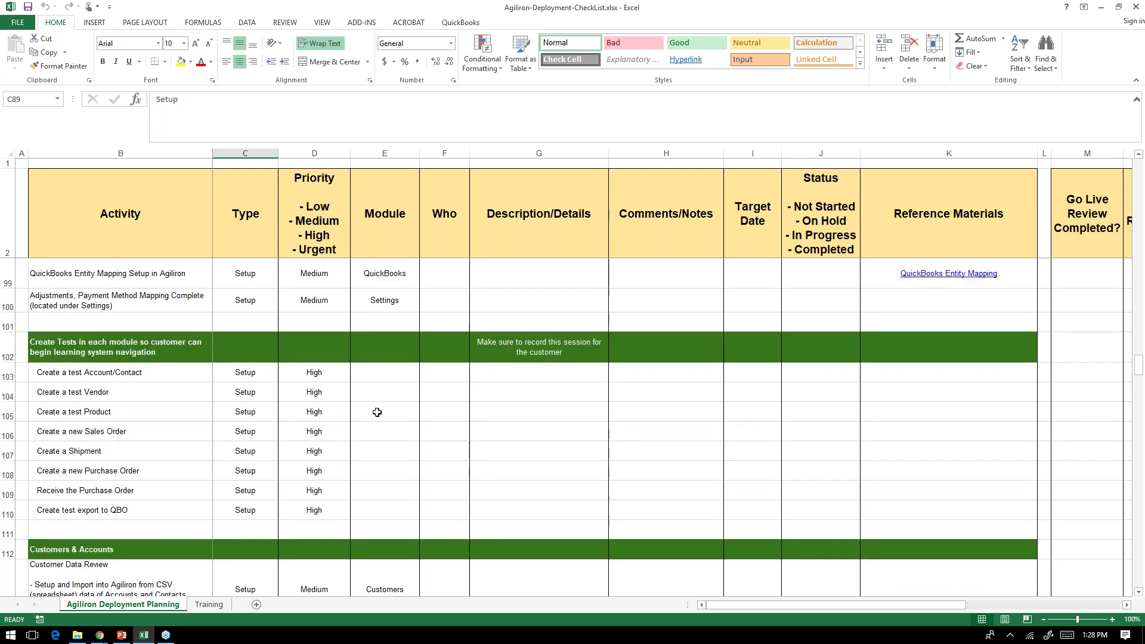
scroll(376, 412, down, 1)
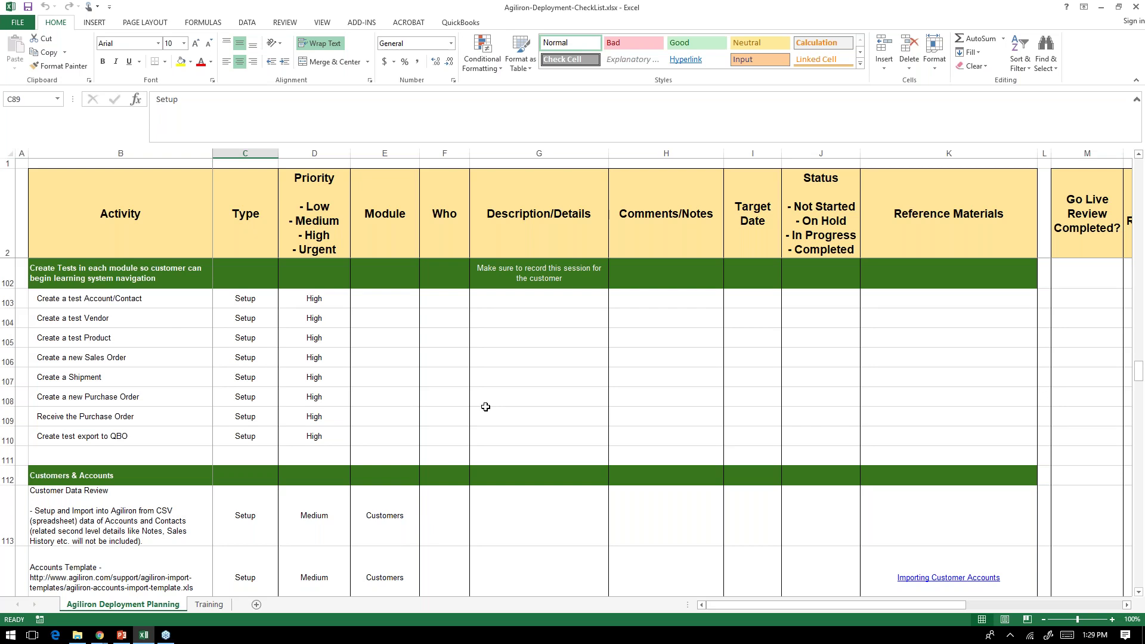
- Highlight the Customers & Accounts rows for the customer data review and the Accounts and Contacts templates
scroll(485, 407, down, 3)
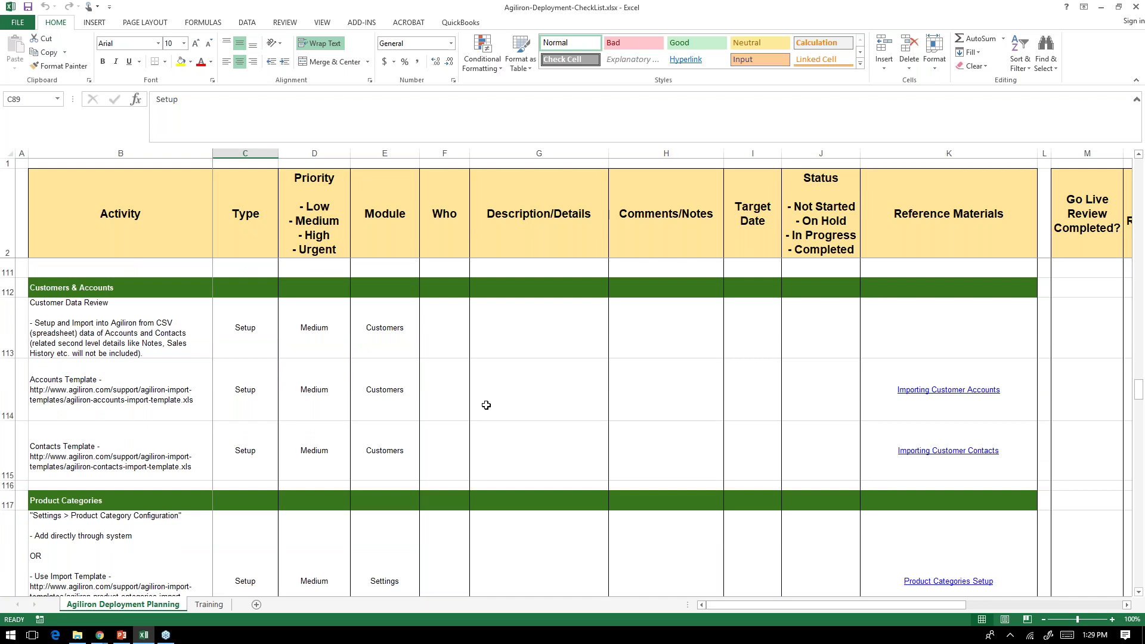
drag(6, 310, 4, 445)
click(504, 395)
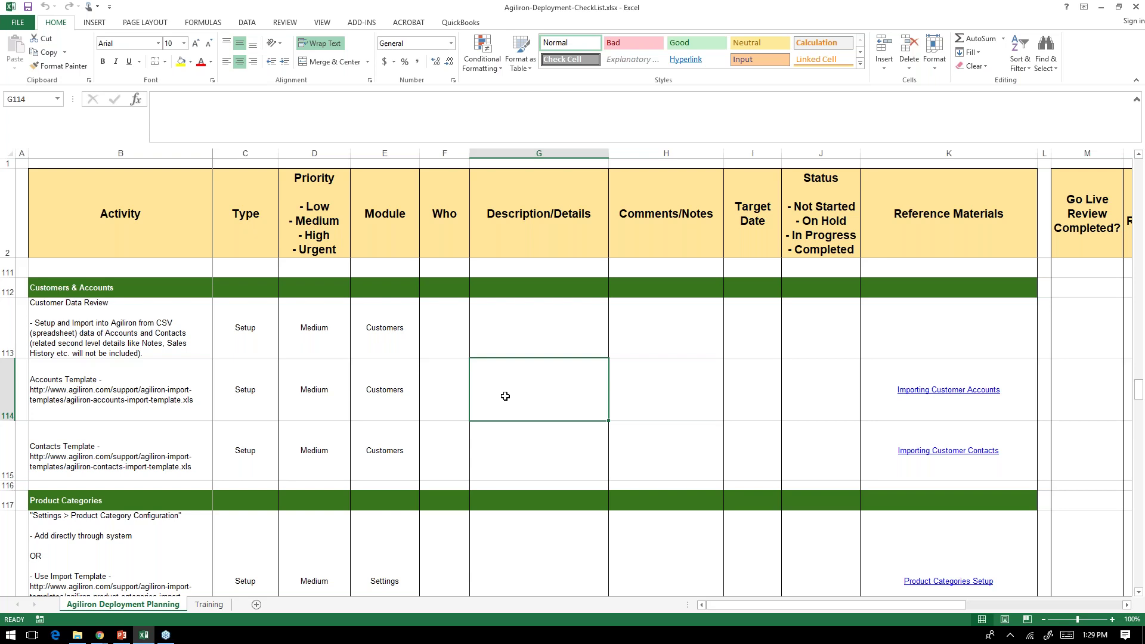
- Switch to Agiliron in Chrome and view the Import Accounts template link under Account Tools in the Accounts list
click(99, 635)
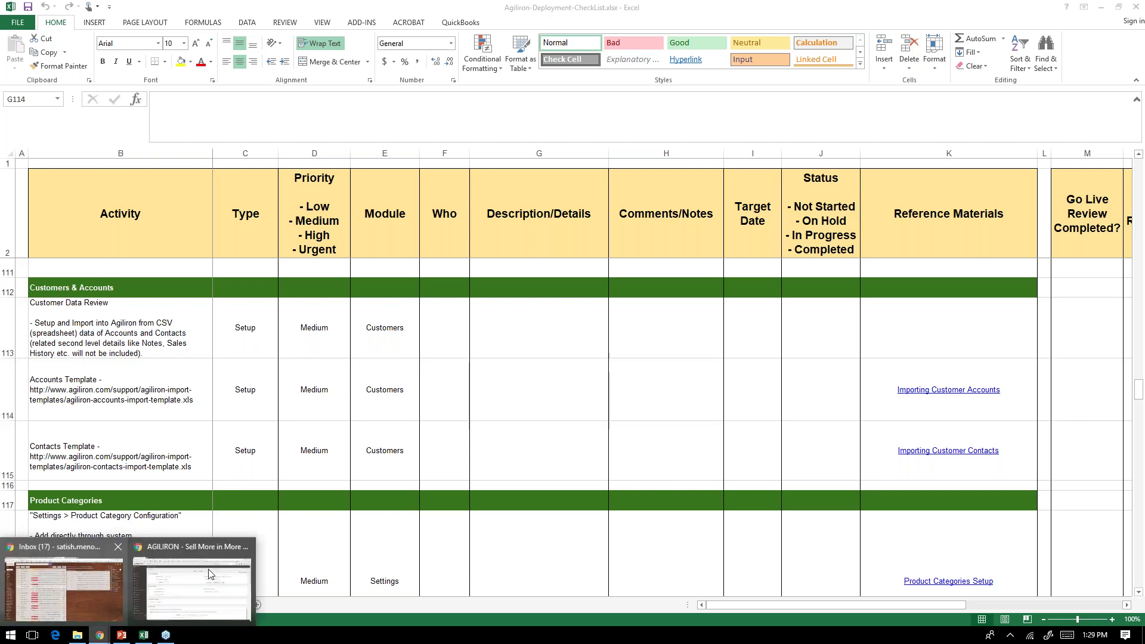
click(167, 593)
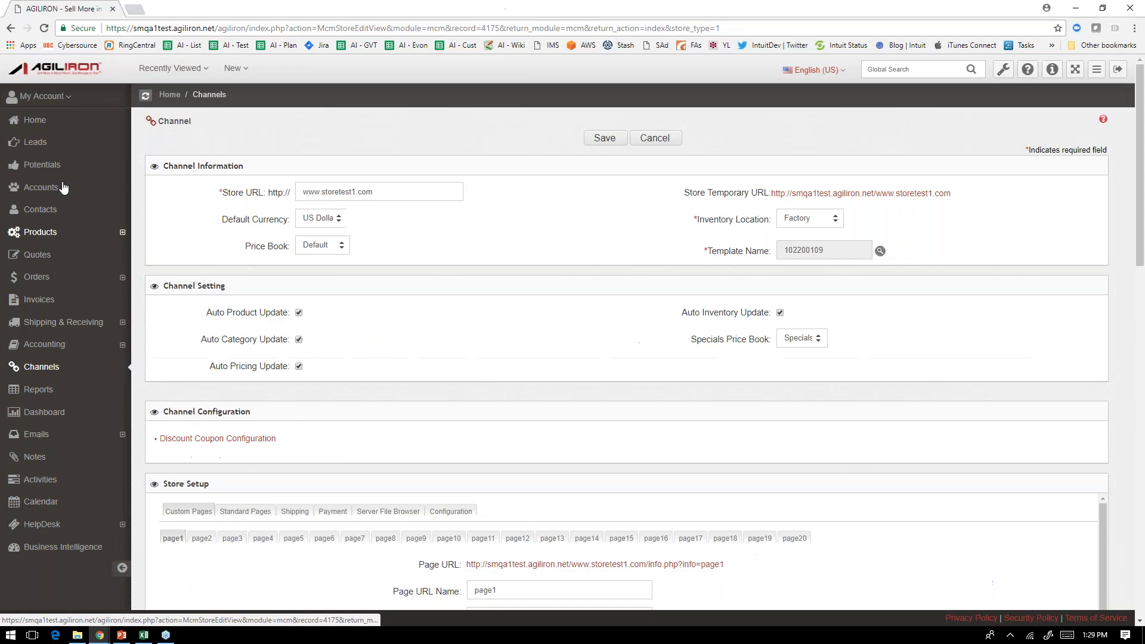
click(40, 188)
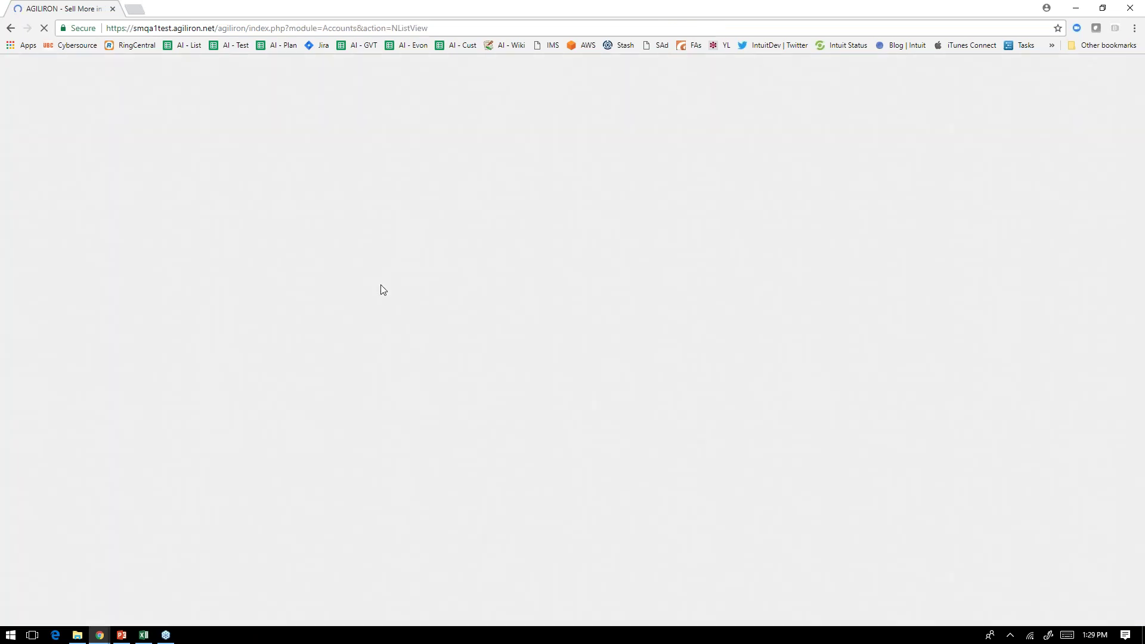
scroll(373, 300, down, 3)
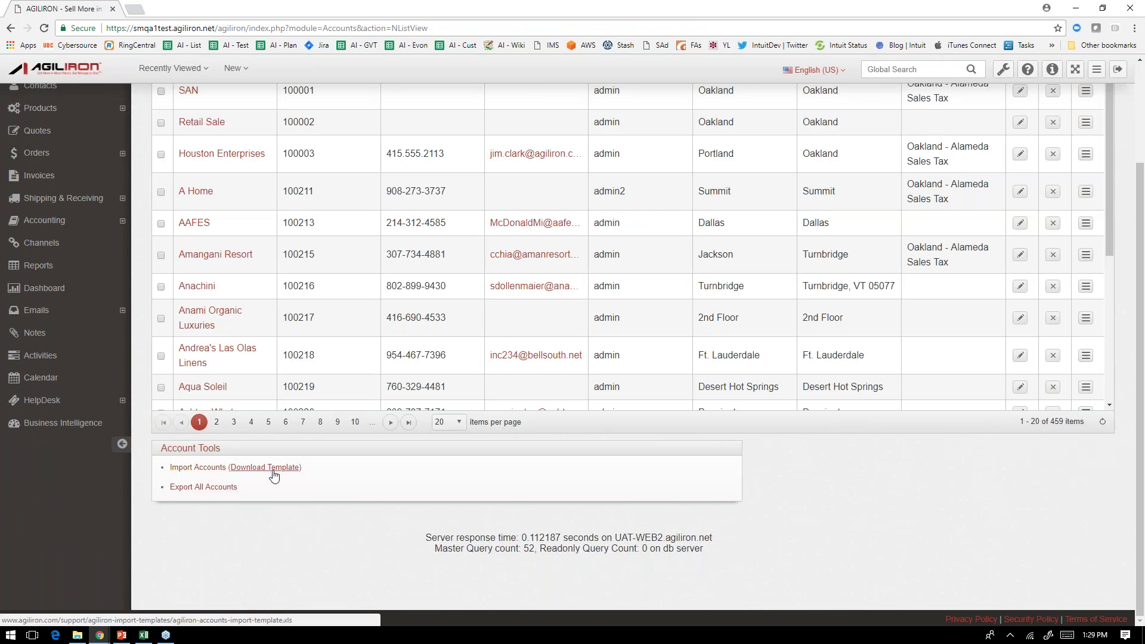
- Open the Products list and view the import templates and export options under Product Tools
scroll(274, 475, up, 3)
click(39, 232)
click(41, 256)
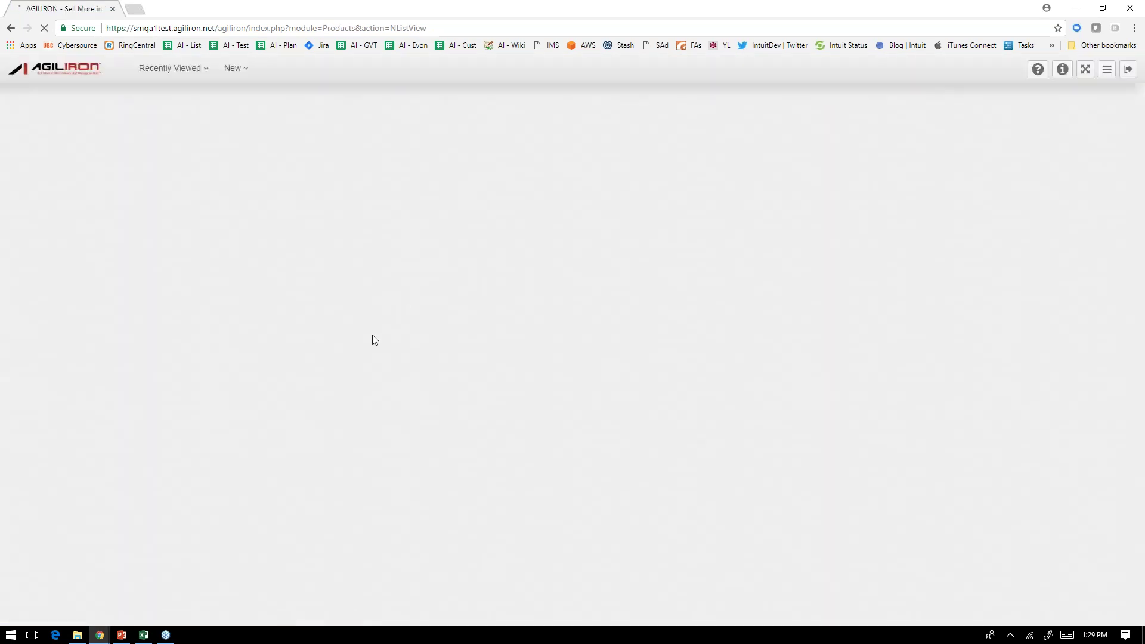
scroll(368, 343, down, 2)
scroll(368, 345, down, 6)
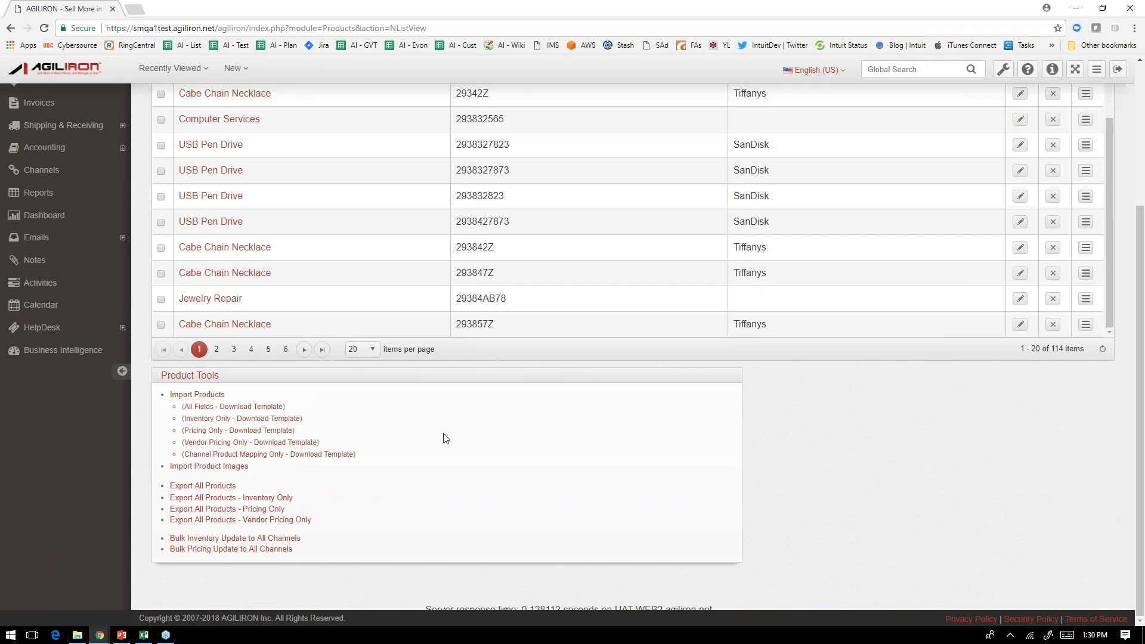
scroll(443, 439, up, 6)
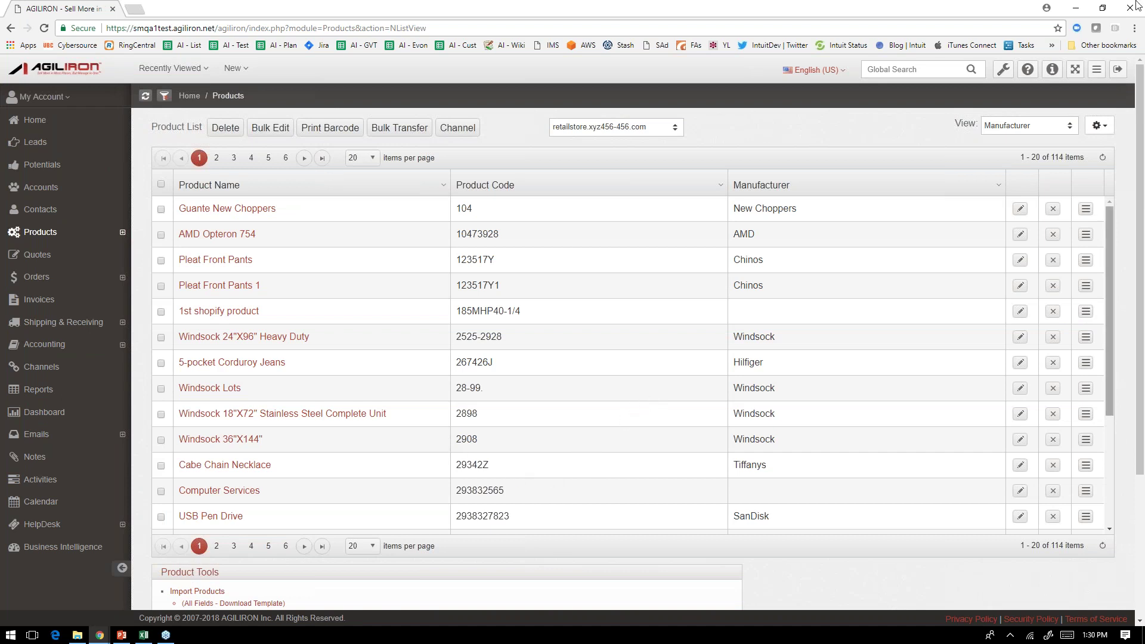
- Return to the Excel checklist and select the Product Category Configuration activity under Product Categories
click(1075, 8)
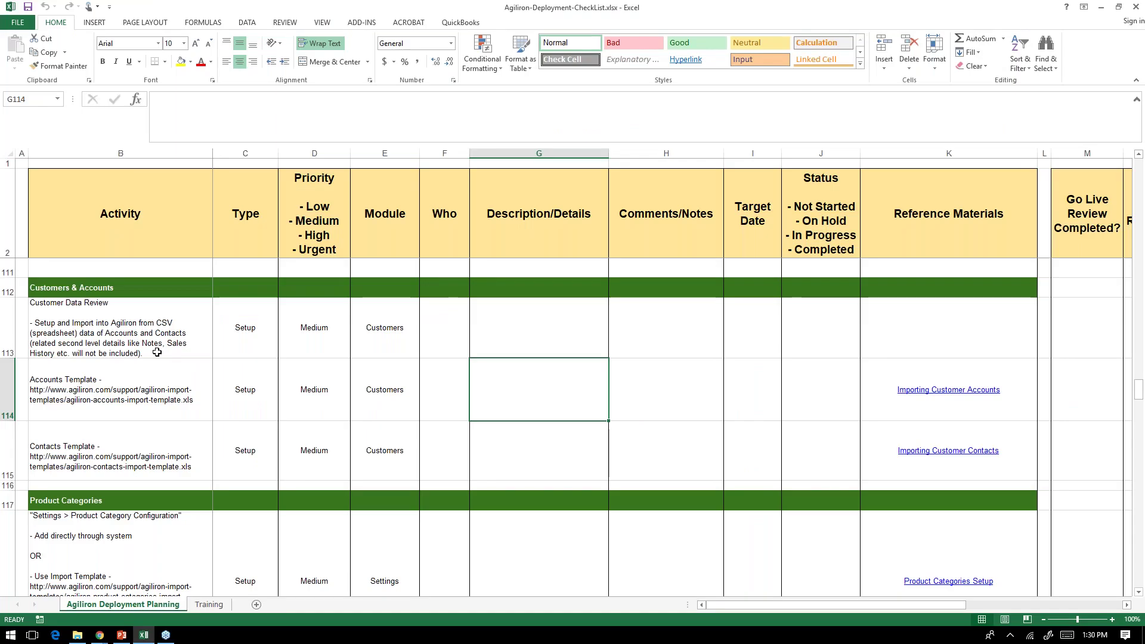
scroll(210, 372, down, 2)
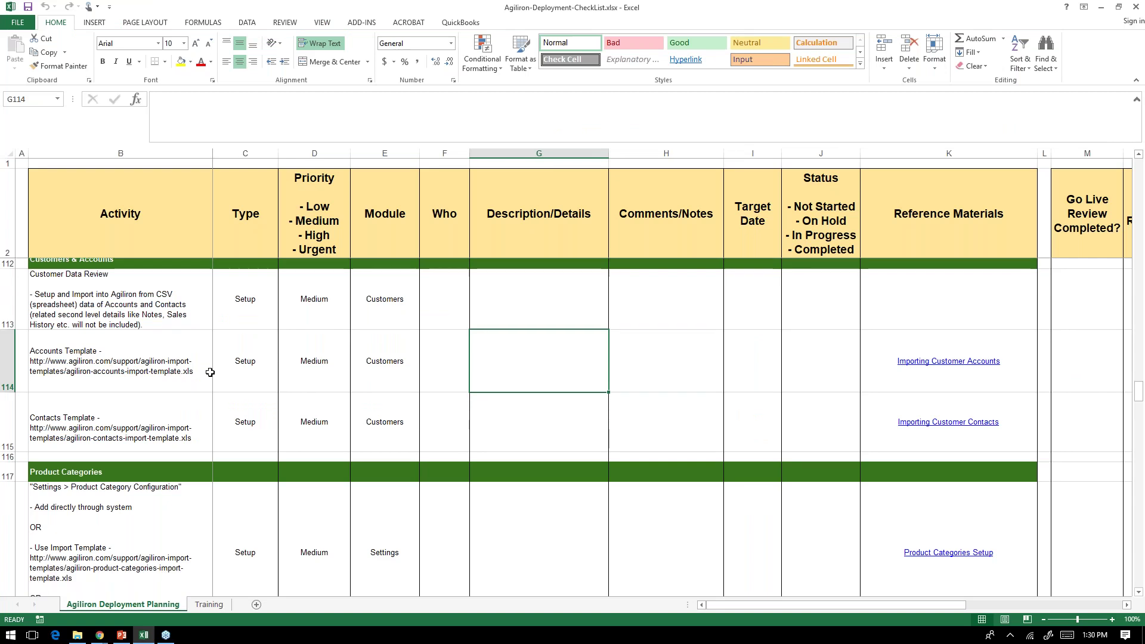
scroll(210, 372, down, 1)
scroll(208, 374, up, 3)
scroll(117, 348, down, 2)
click(117, 348)
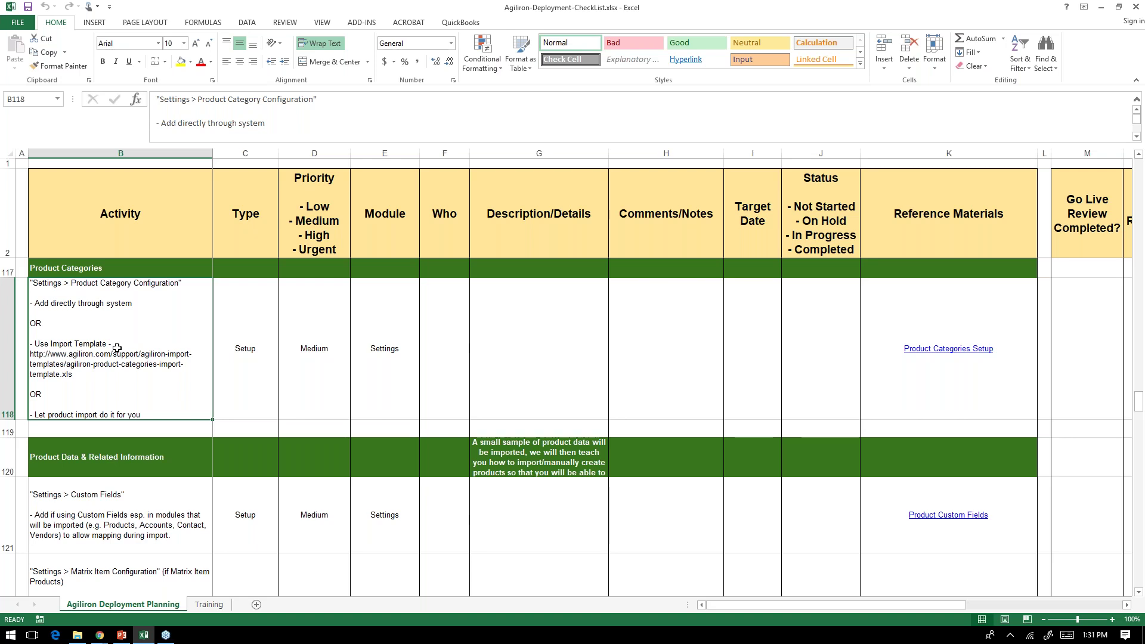
- Examine the Product Data & Related Information activities and highlight the Vendor Data Review row
scroll(302, 281, down, 1)
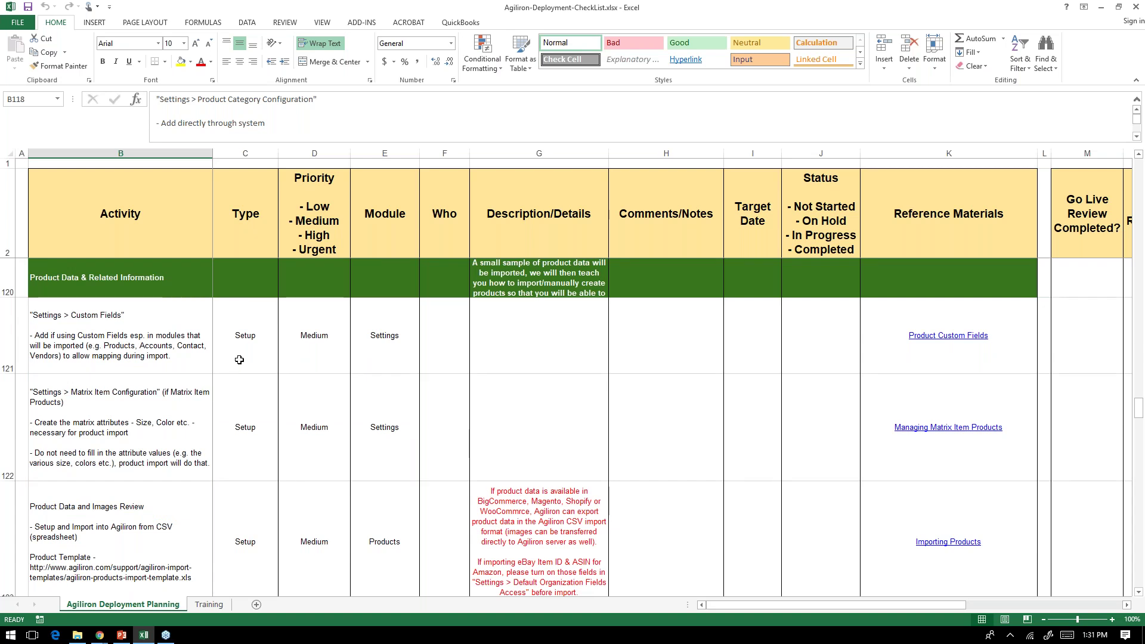
scroll(239, 359, down, 1)
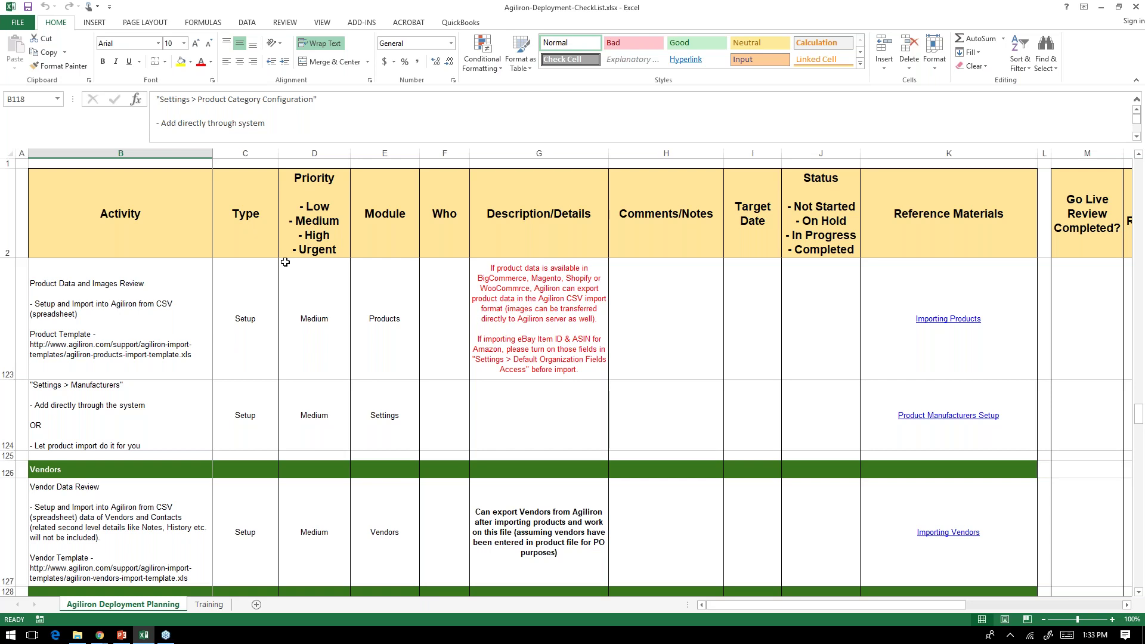
click(907, 36)
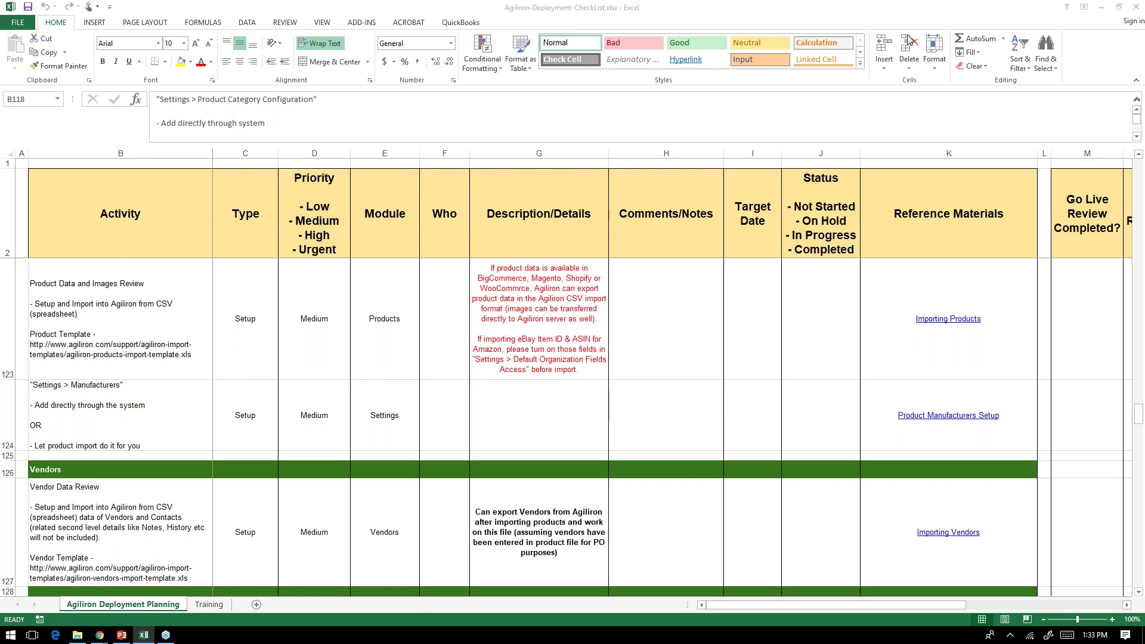
click(907, 40)
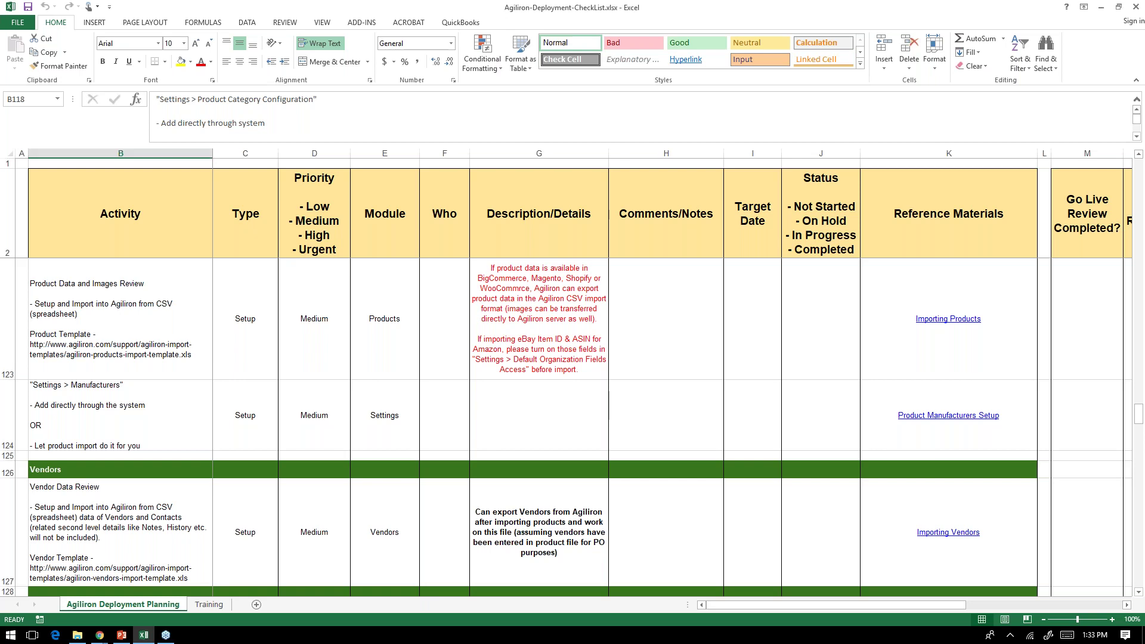
scroll(165, 318, down, 1)
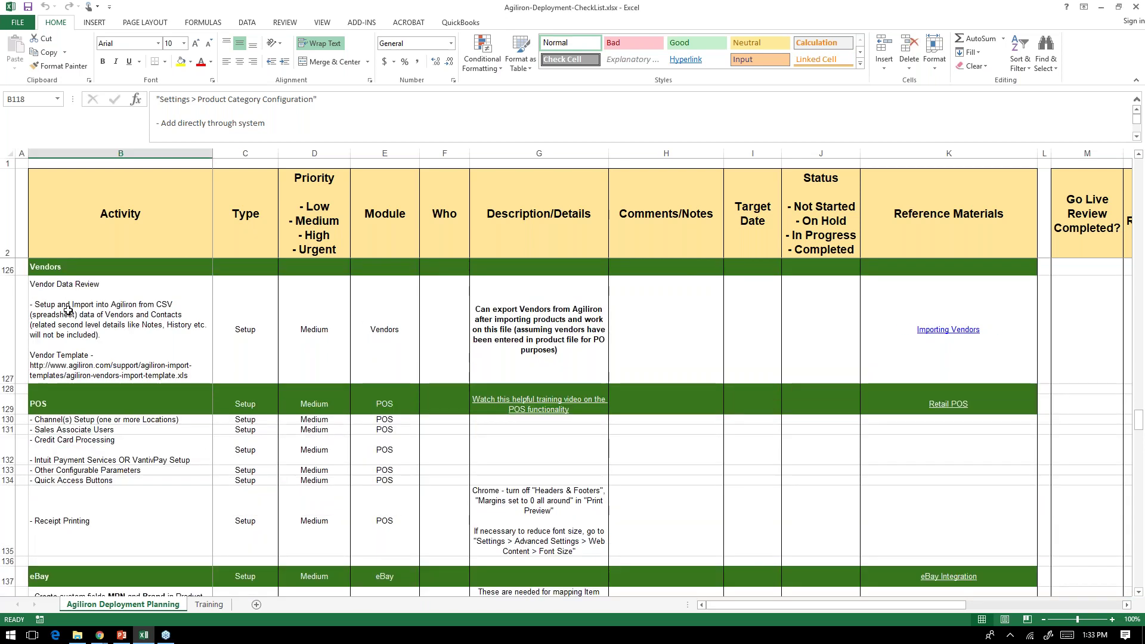
click(8, 328)
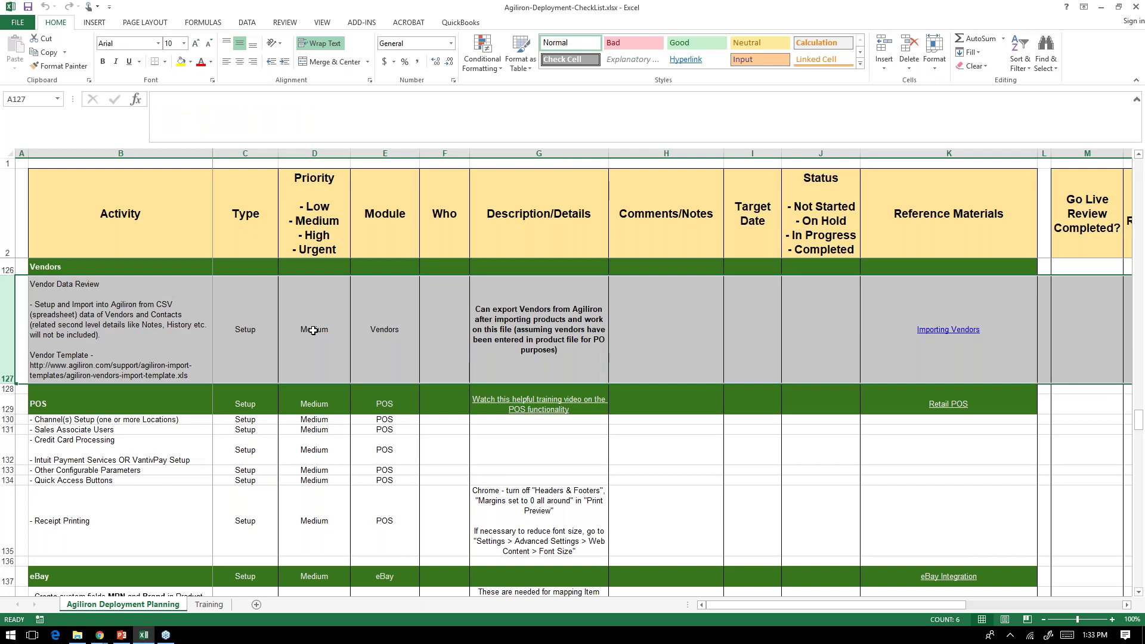
- Examine the POS, eBay, Amazon, B2C Store and B2B Store setup activities, continuing to Other Imports under Week Three
scroll(313, 329, down, 1)
scroll(313, 331, down, 1)
click(313, 331)
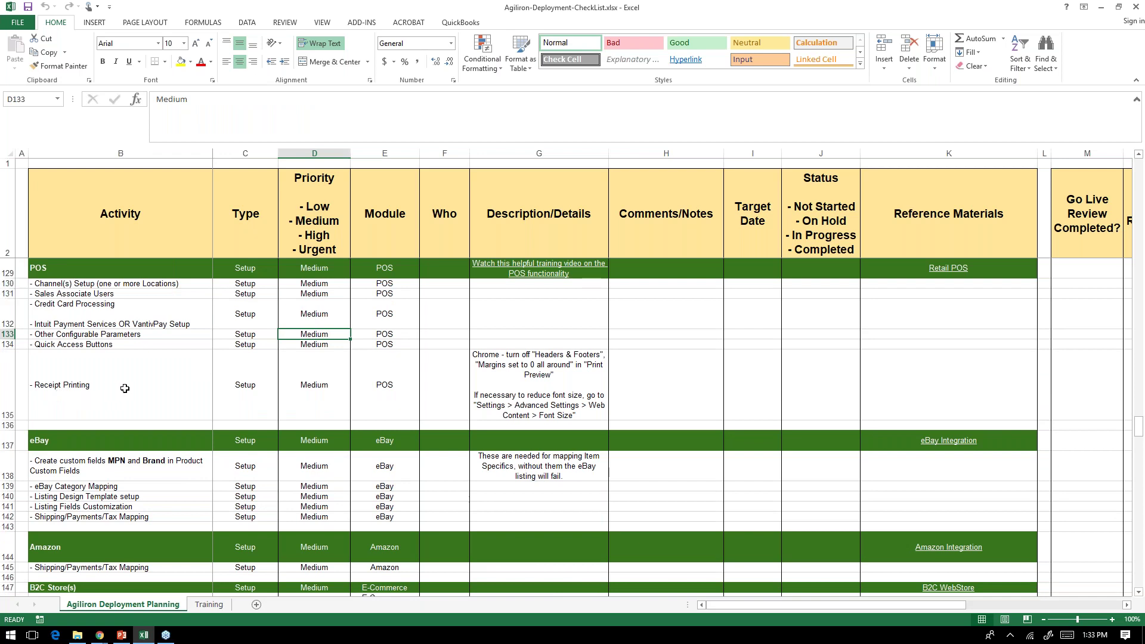
scroll(125, 388, down, 1)
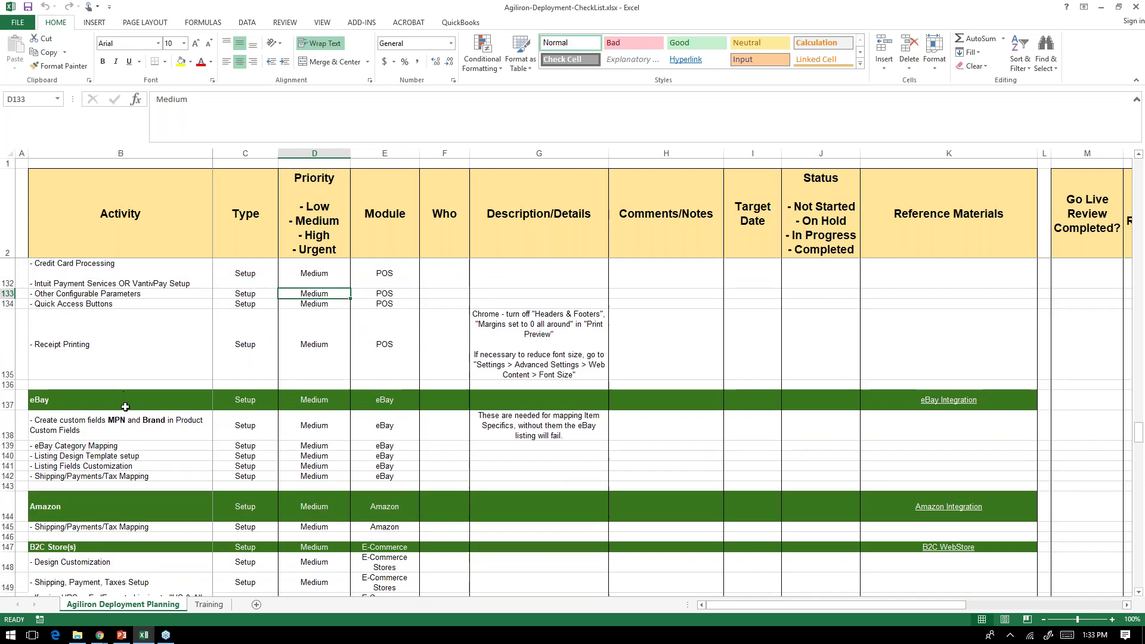
scroll(125, 406, down, 1)
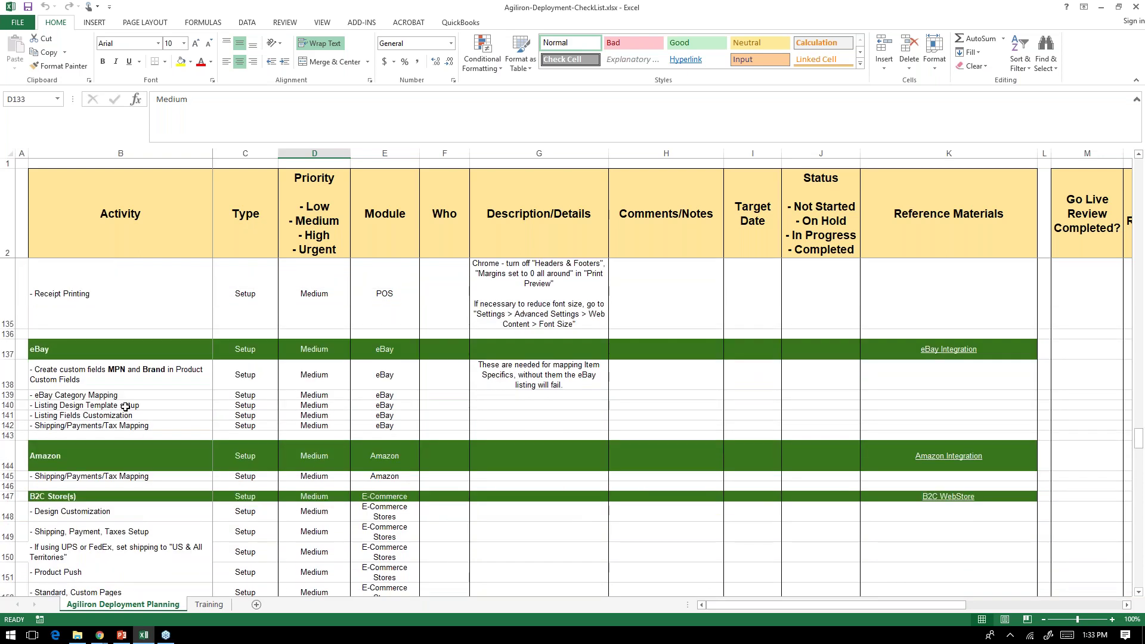
scroll(126, 406, down, 1)
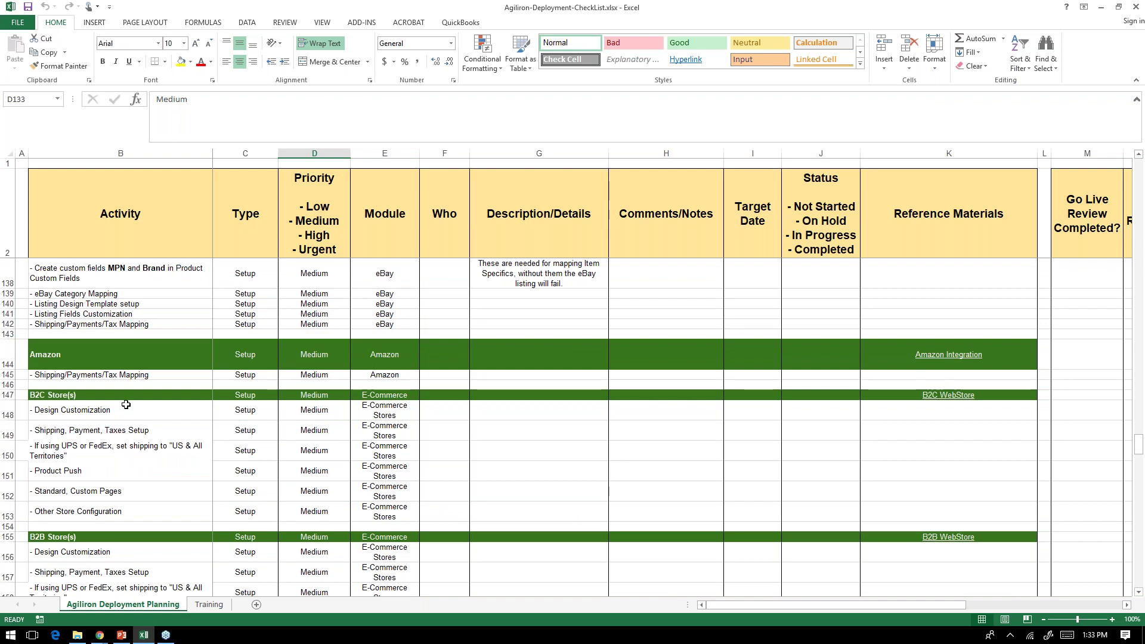
scroll(126, 404, down, 3)
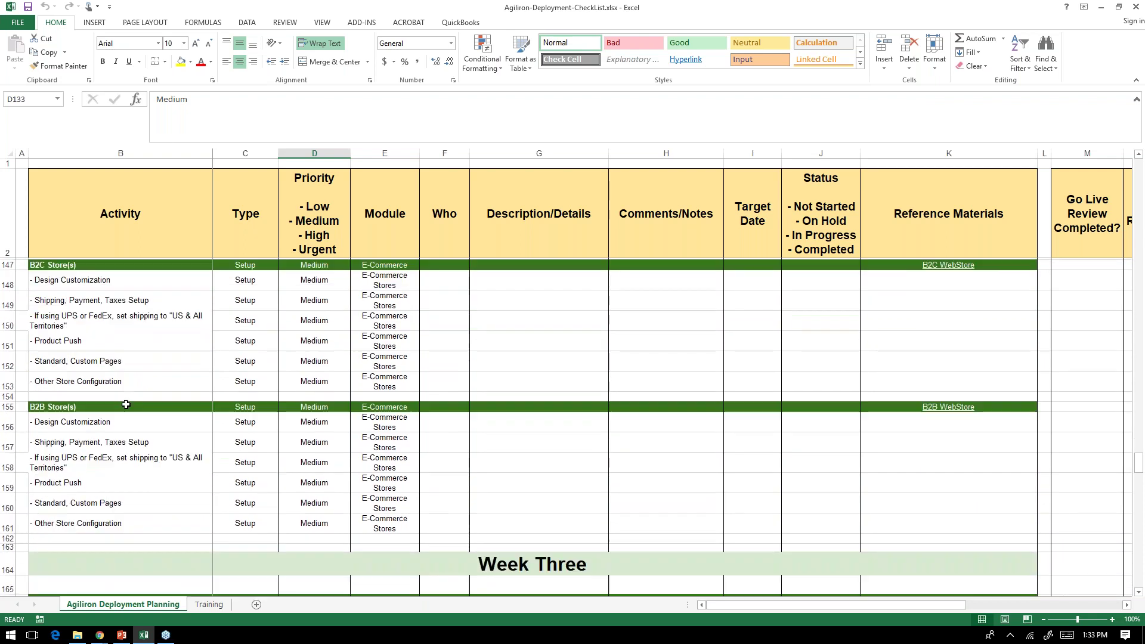
scroll(125, 405, down, 1)
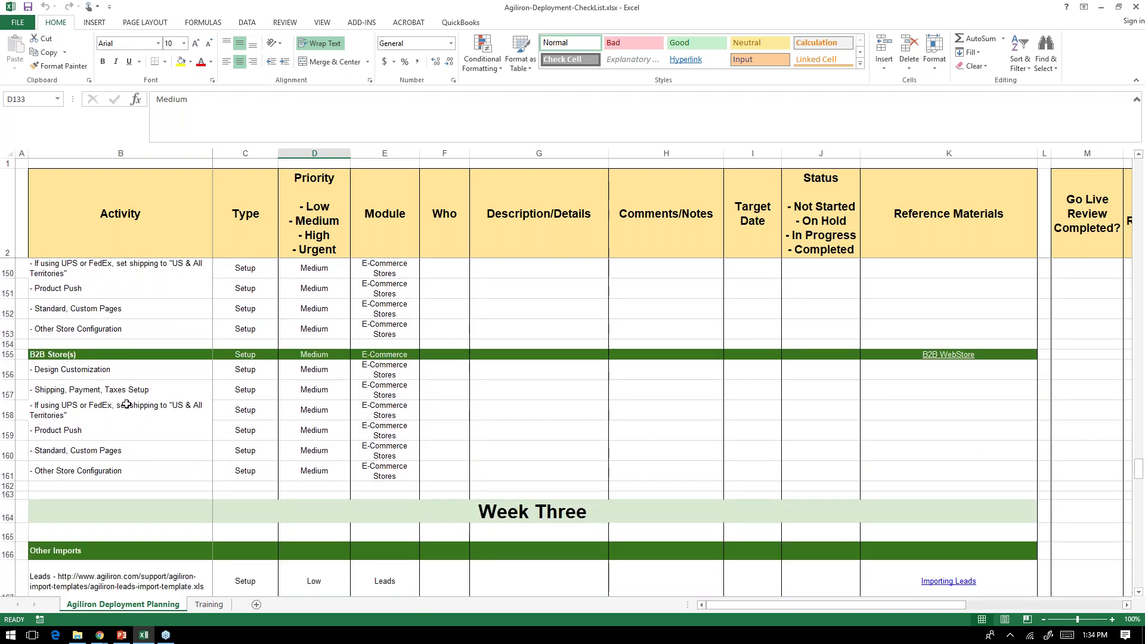
scroll(126, 404, down, 4)
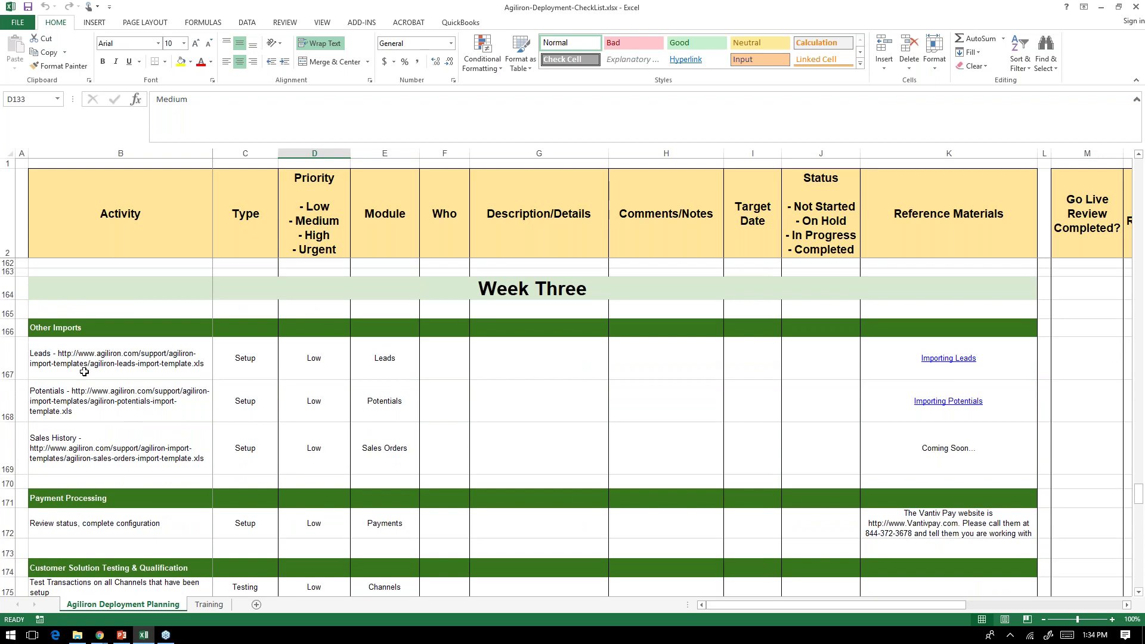
- Examine the Other Imports activities under Week Three, highlighting the Leads and Sales History rows
click(8, 358)
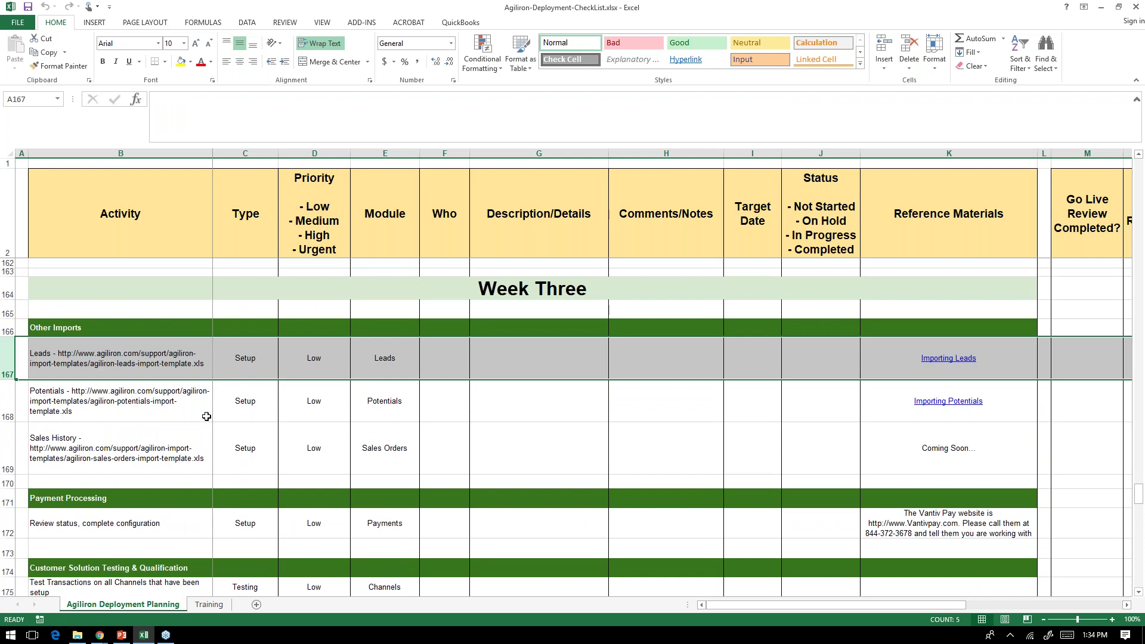
click(7, 447)
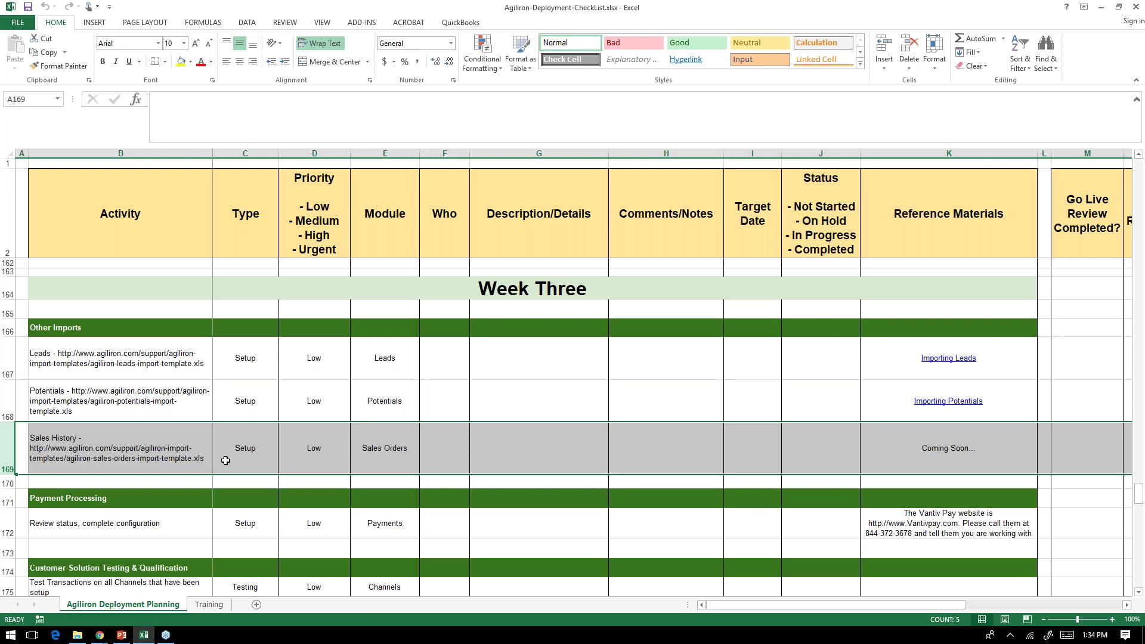
scroll(251, 434, down, 2)
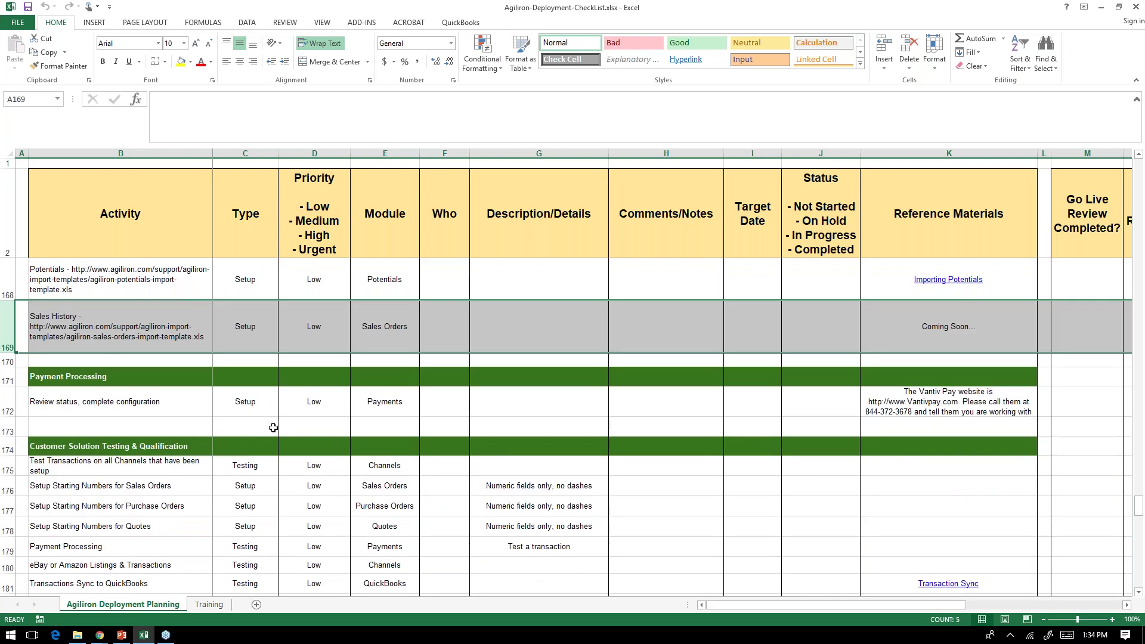
click(164, 330)
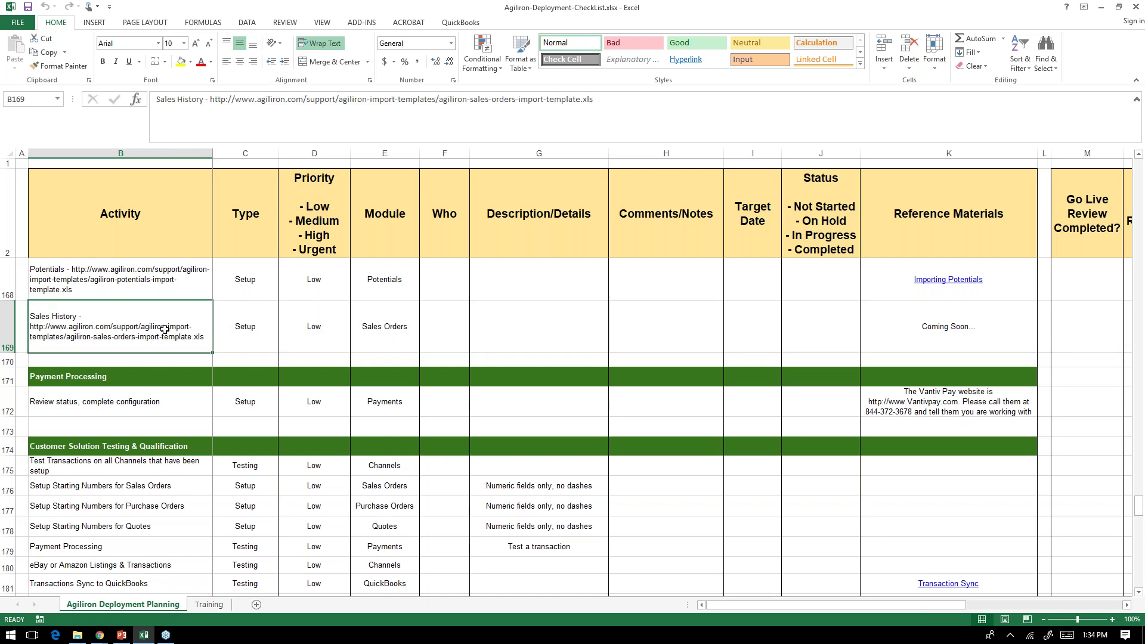
scroll(228, 365, down, 1)
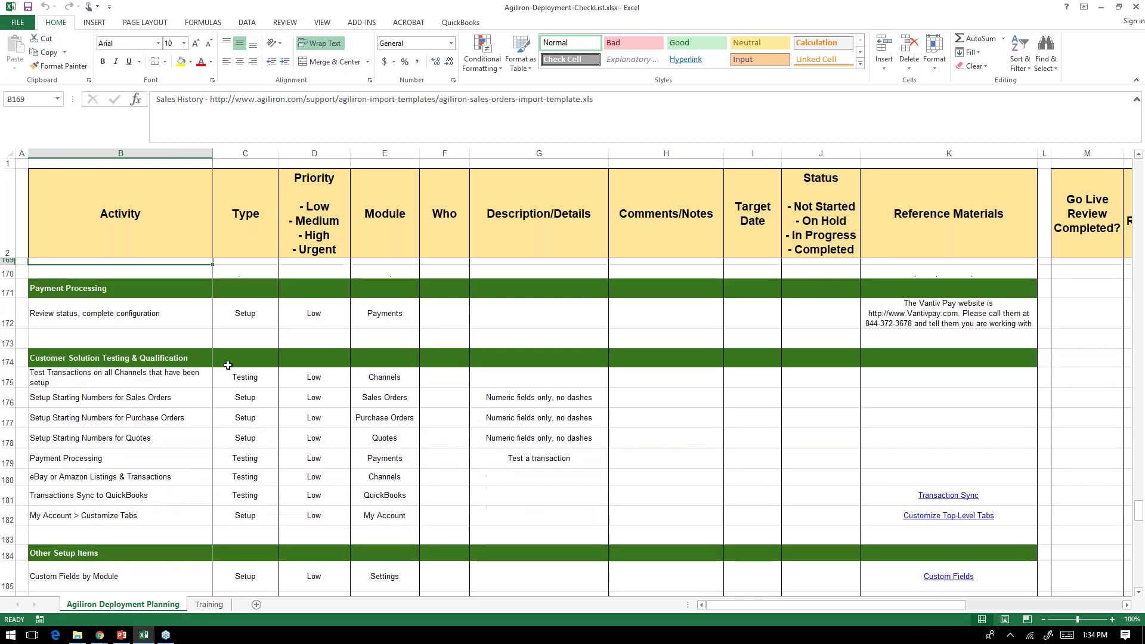
scroll(242, 380, up, 2)
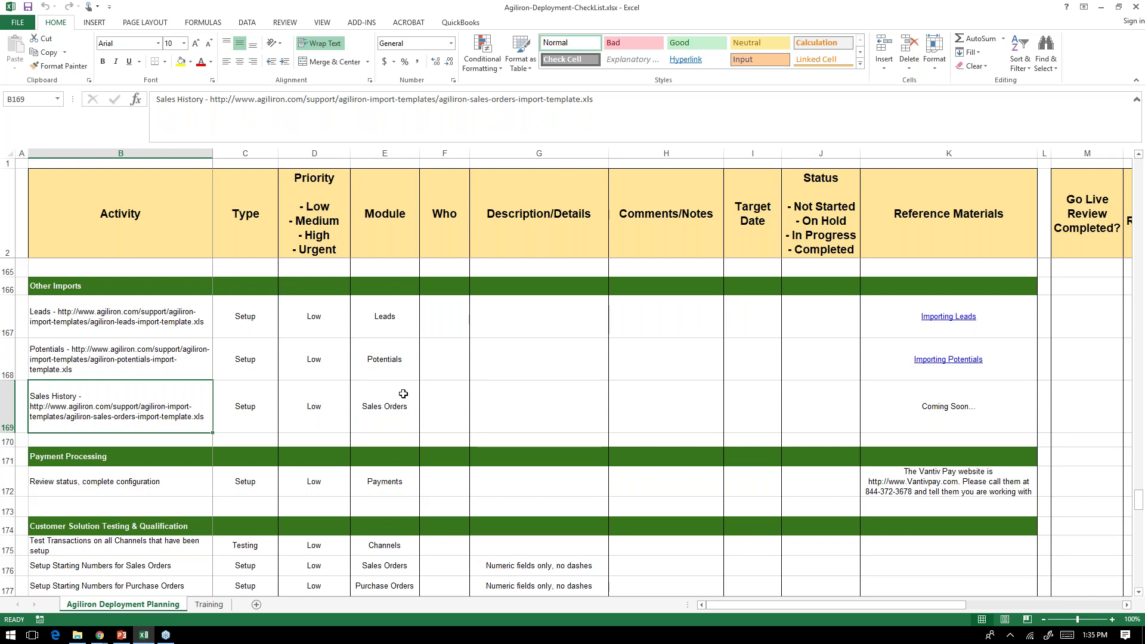
- Examine the Payment Processing, Customer Solution Testing & Qualification and Other Setup Items activities, continuing through Week Four to the end of Customer Go Live
scroll(403, 393, down, 2)
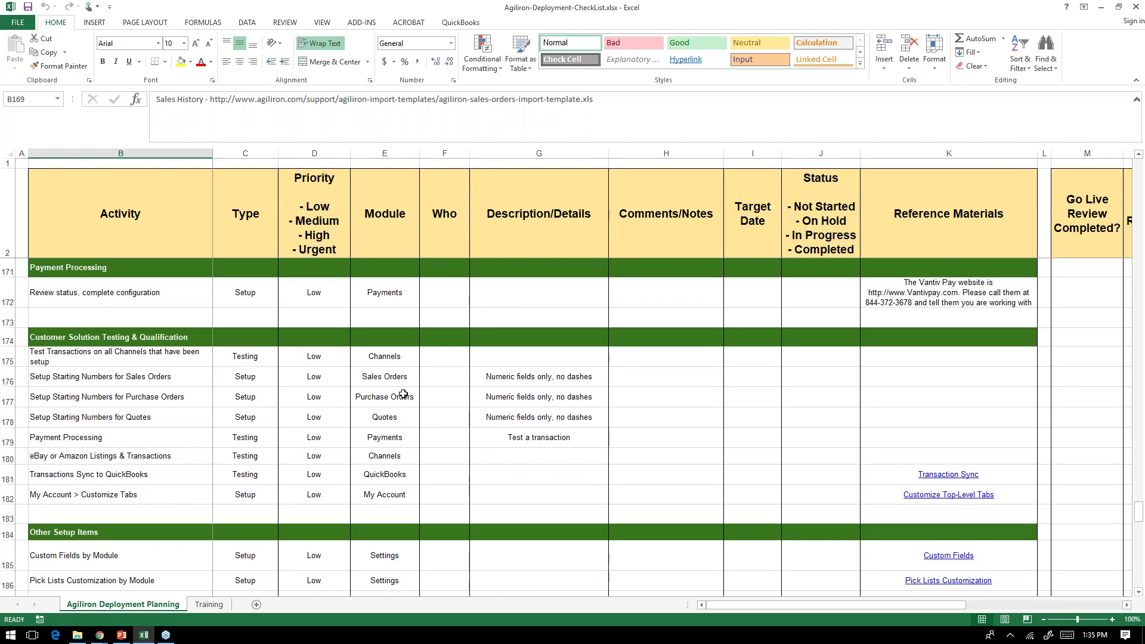
scroll(403, 394, down, 1)
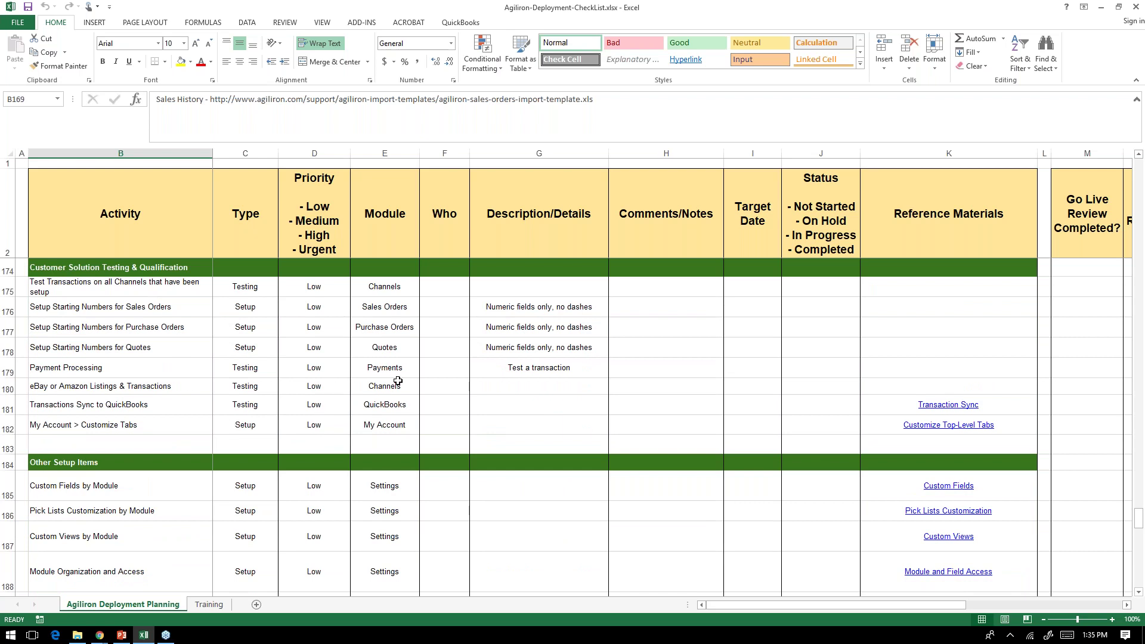
scroll(397, 380, down, 3)
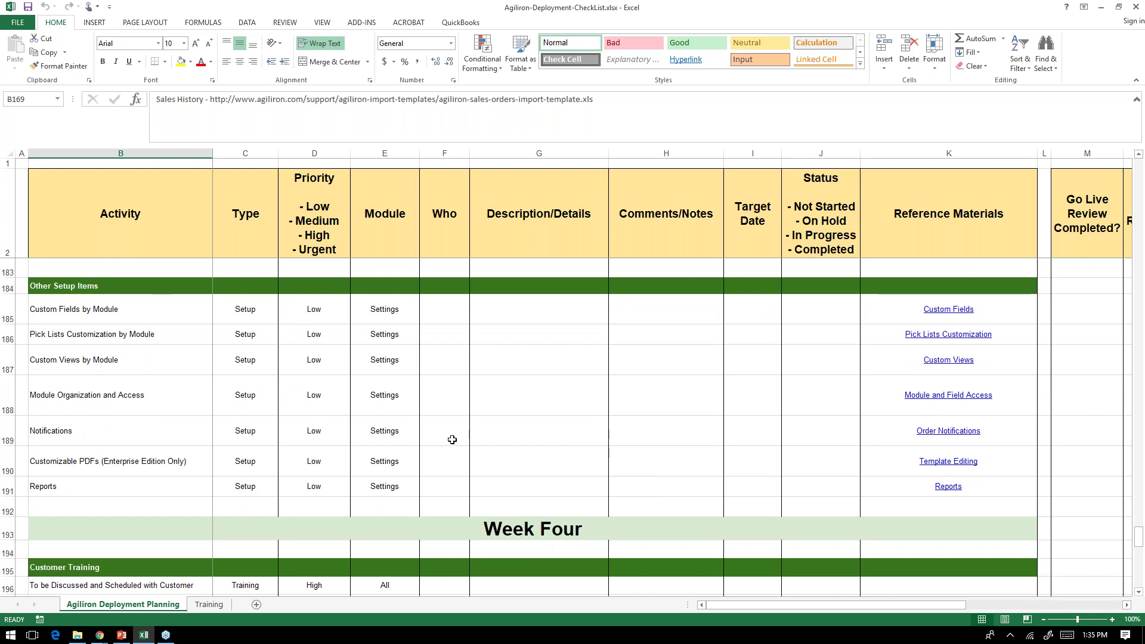
scroll(451, 439, down, 3)
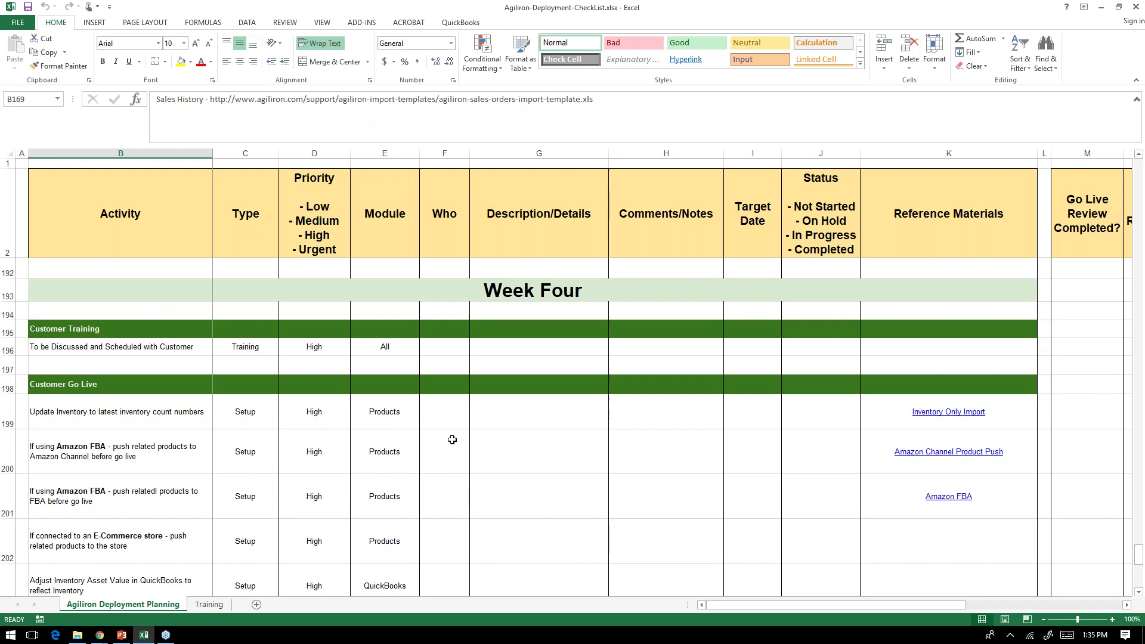
scroll(452, 439, down, 1)
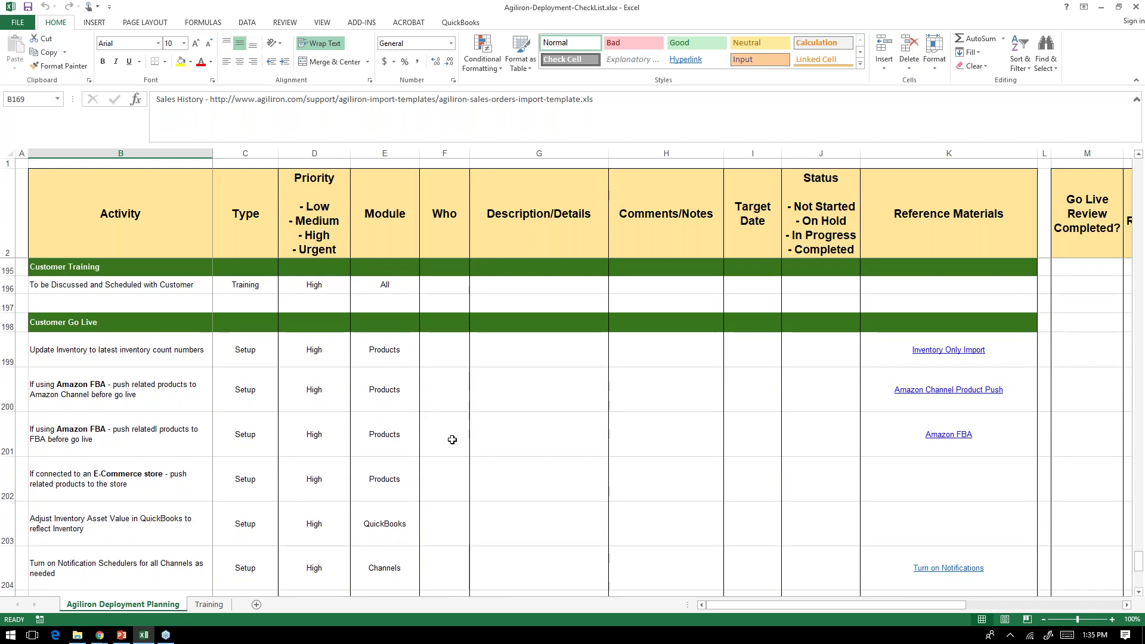
scroll(452, 439, down, 1)
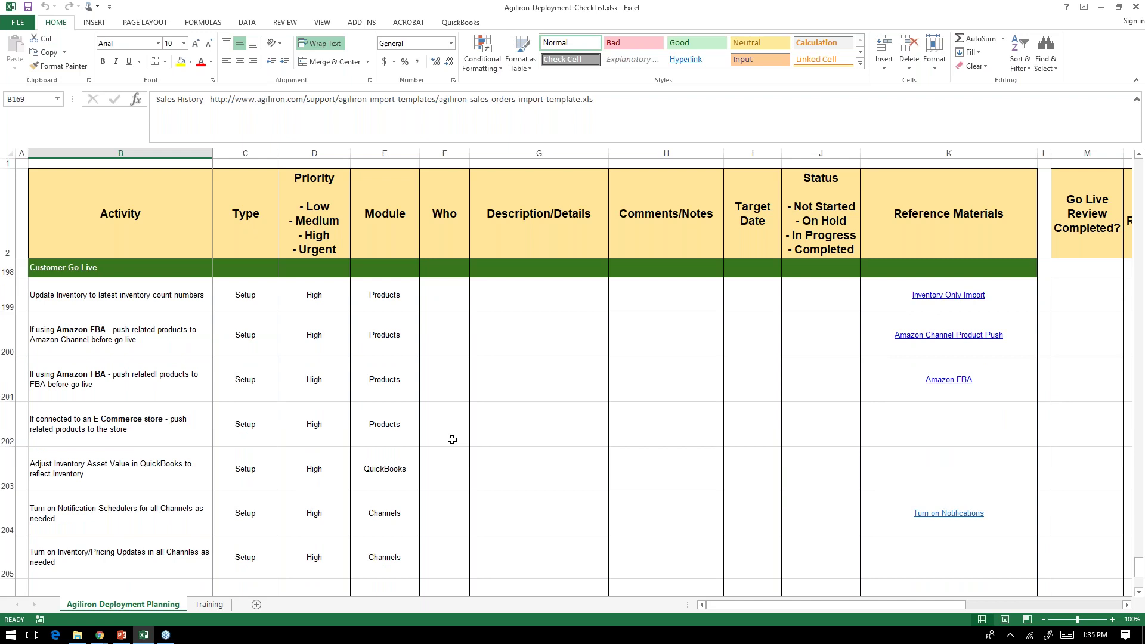
scroll(452, 440, down, 2)
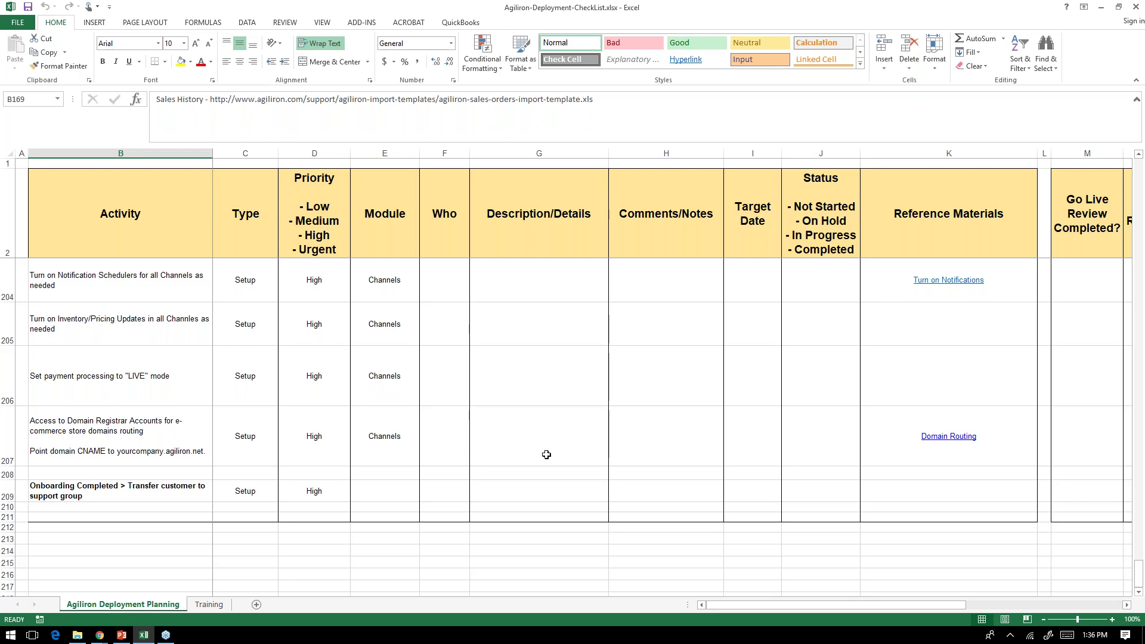
- Review the checklist again from the POS and eBay setup activities down to Week Four's Customer Training and Customer Go Live
scroll(546, 454, up, 9)
scroll(546, 455, up, 16)
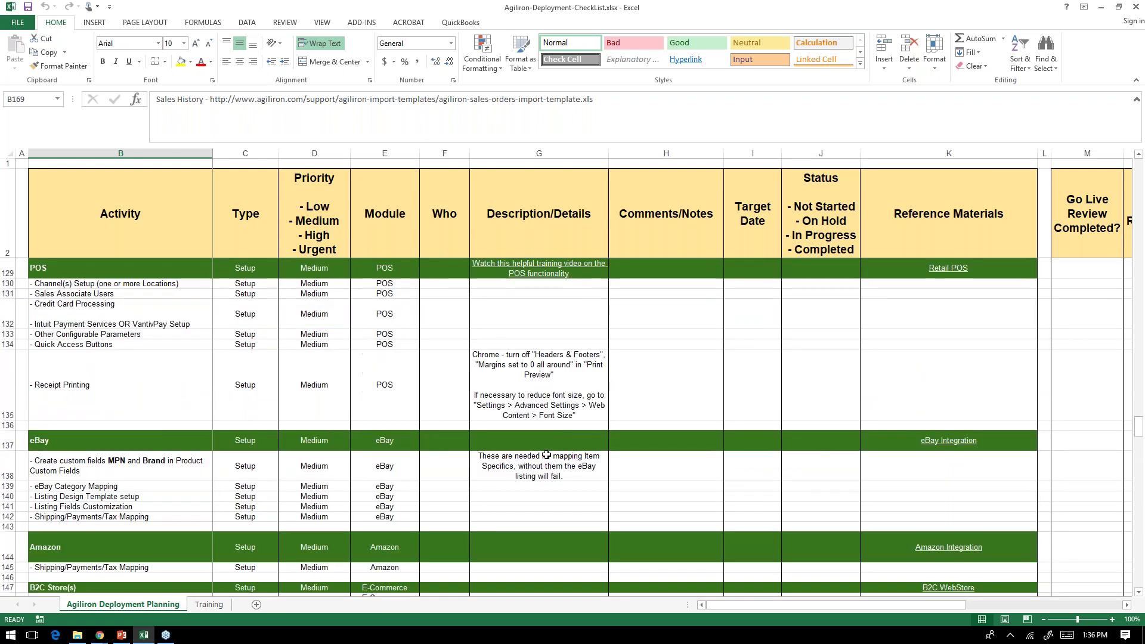
scroll(546, 454, down, 10)
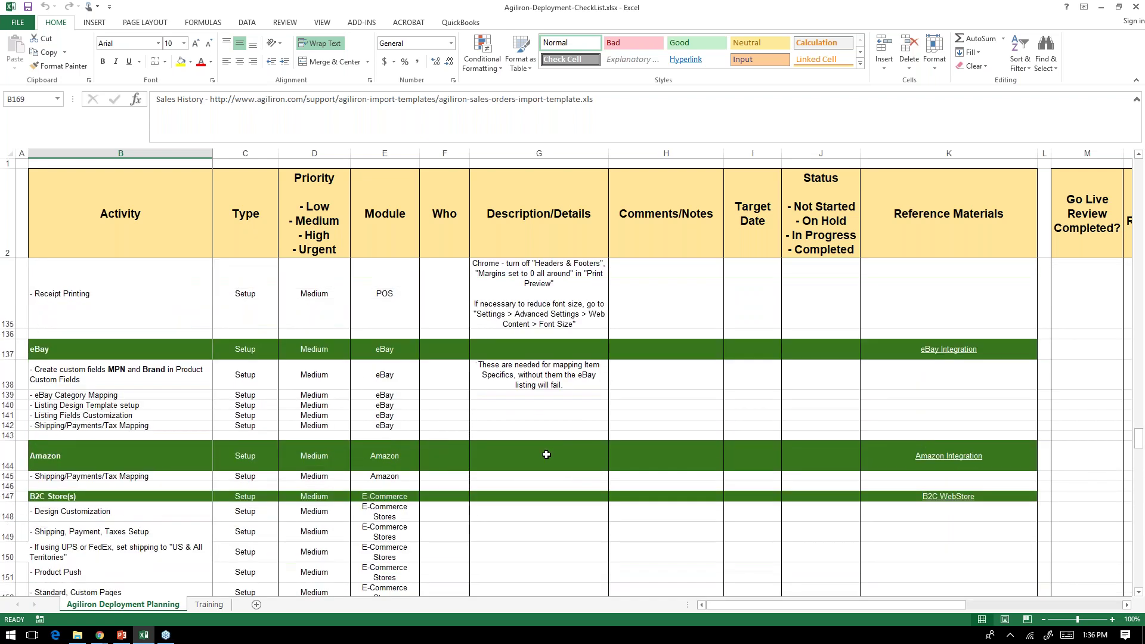
scroll(546, 454, down, 4)
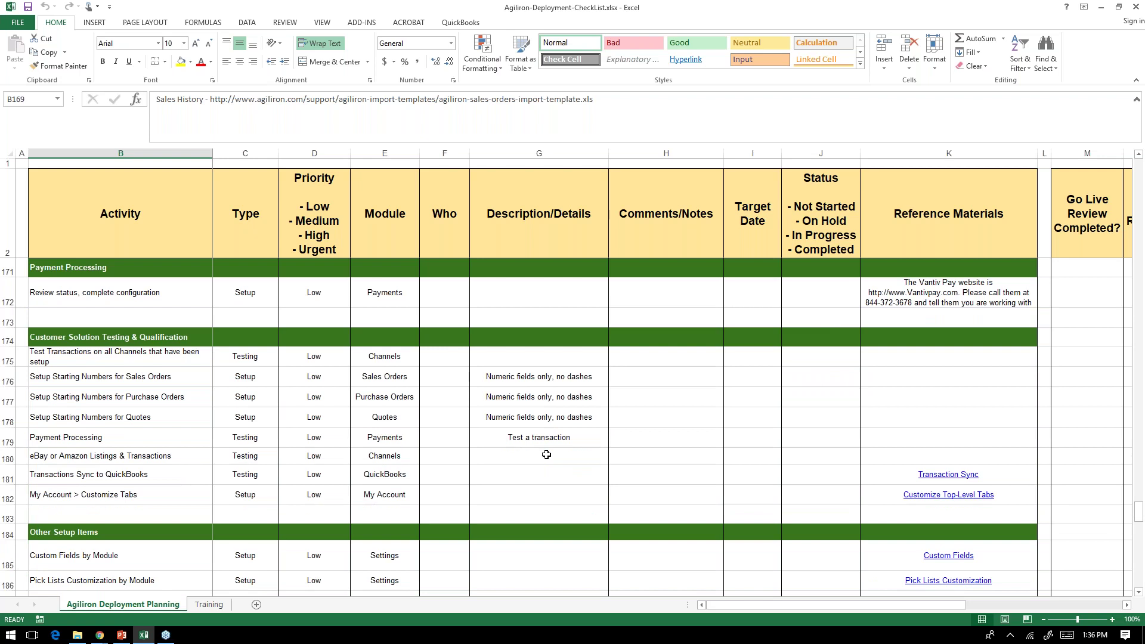
scroll(547, 455, down, 8)
scroll(546, 455, up, 3)
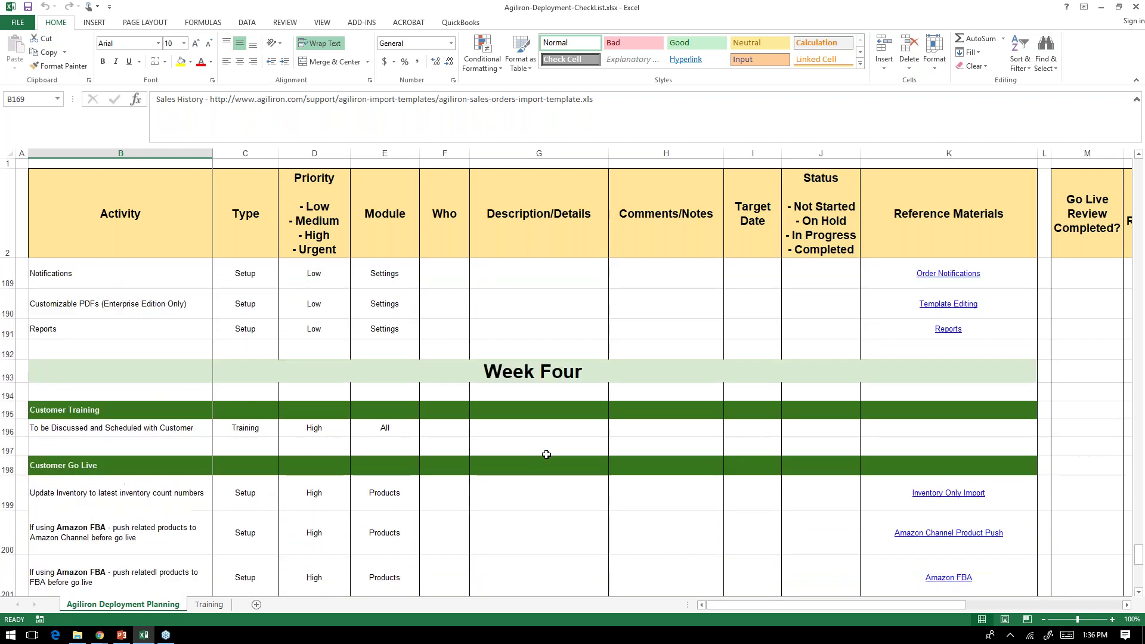
scroll(546, 454, up, 7)
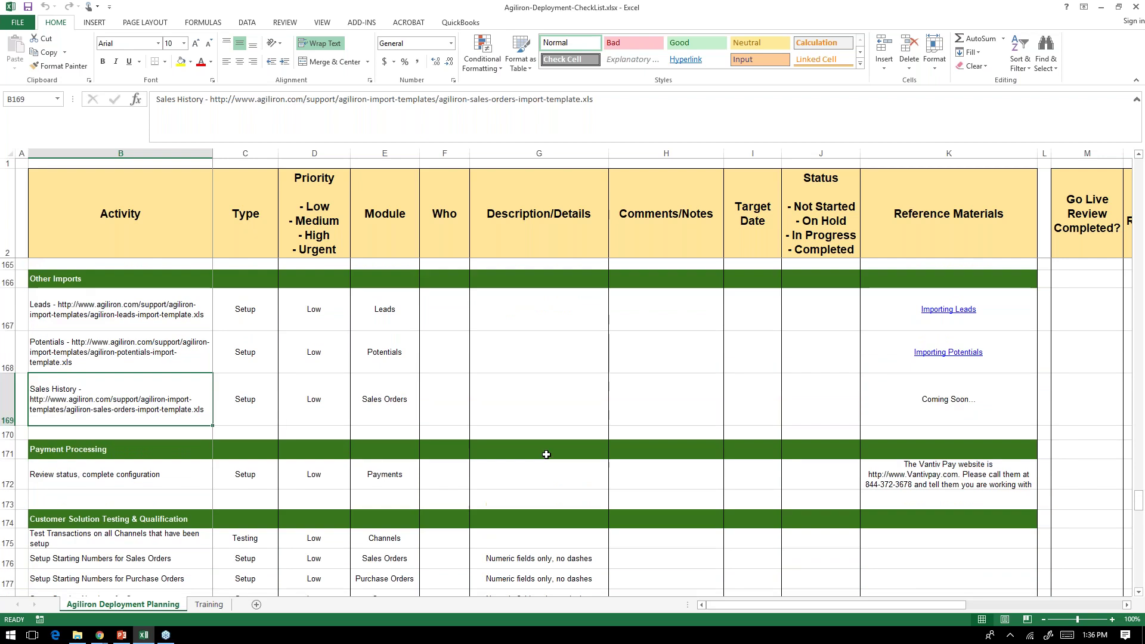
scroll(546, 455, down, 2)
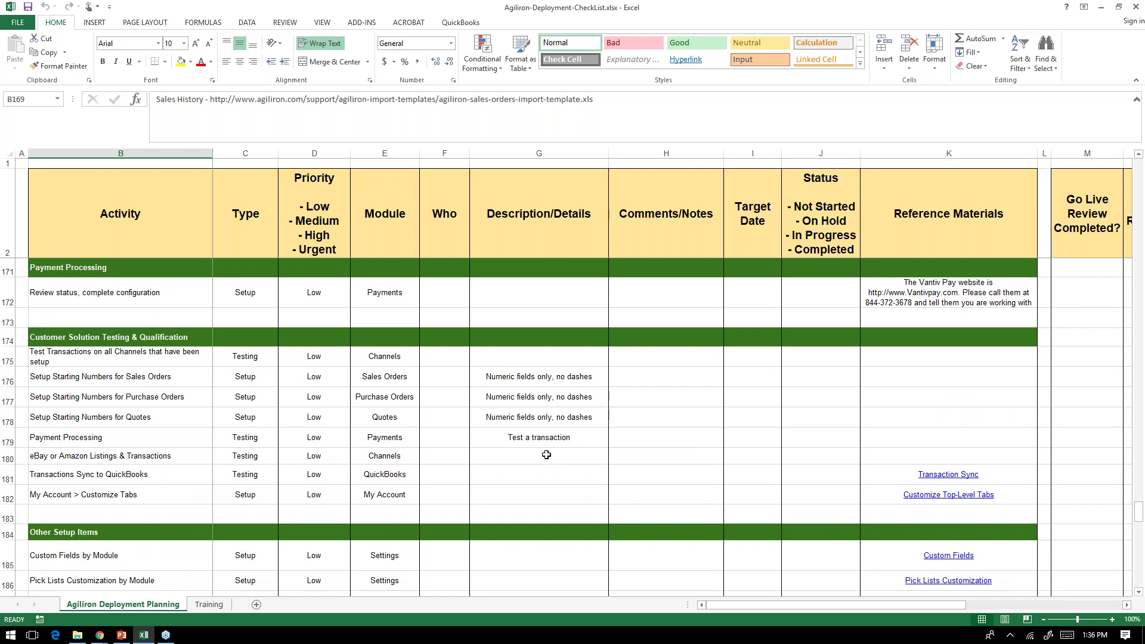
scroll(546, 454, down, 7)
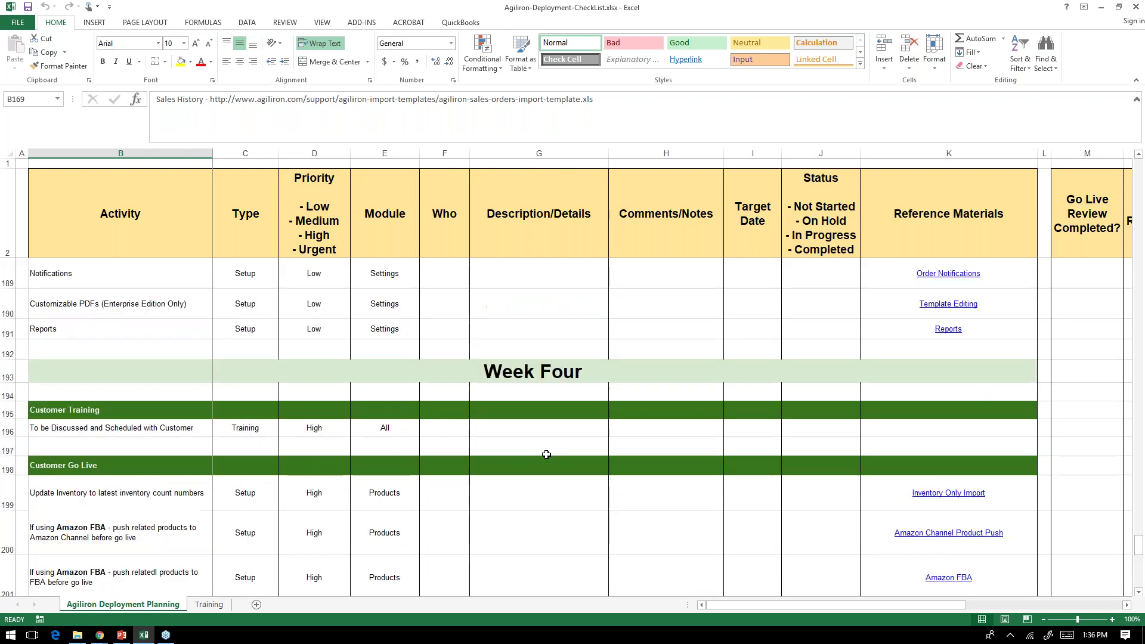
scroll(546, 454, down, 1)
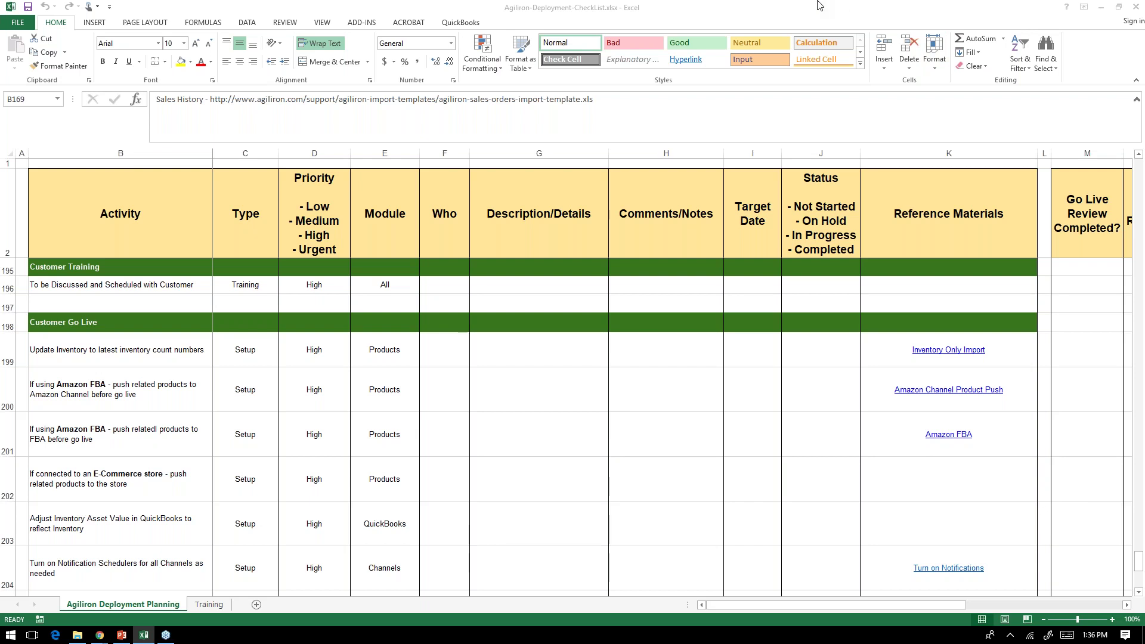
- Close the Excel checklist workbook and return to the Deployment Tracker Checklist slide in PowerPoint
click(1140, 8)
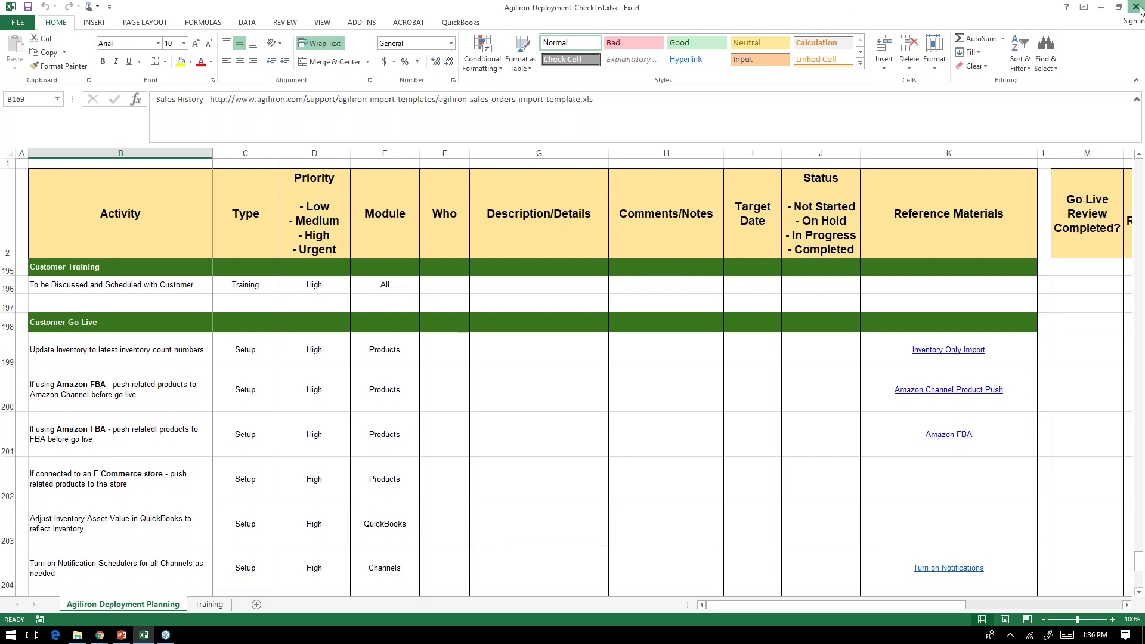
click(1140, 8)
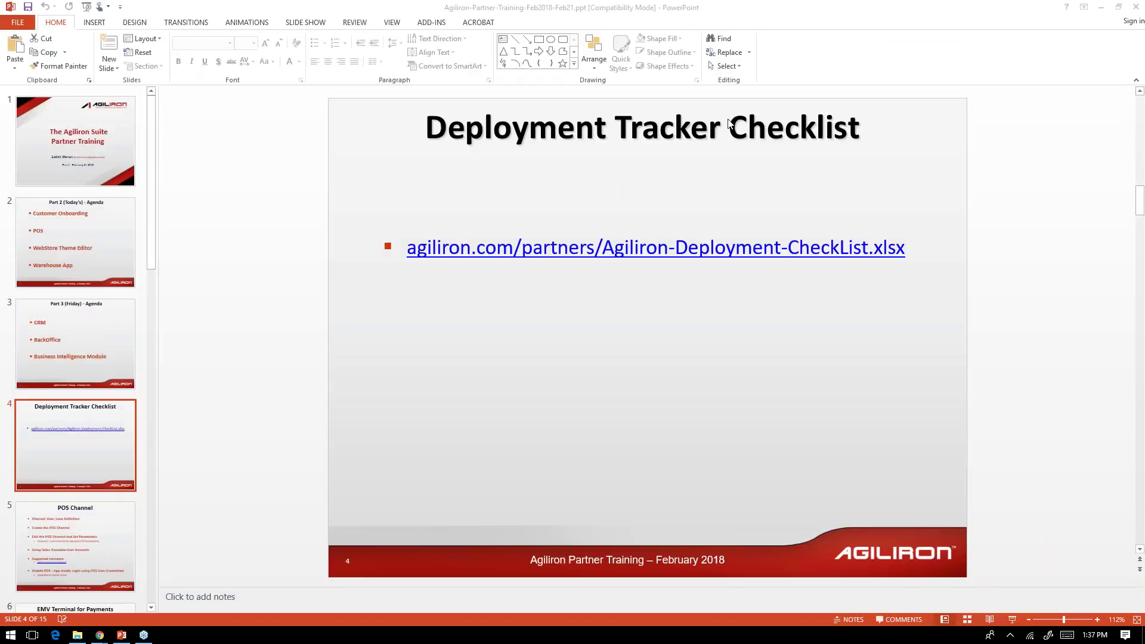
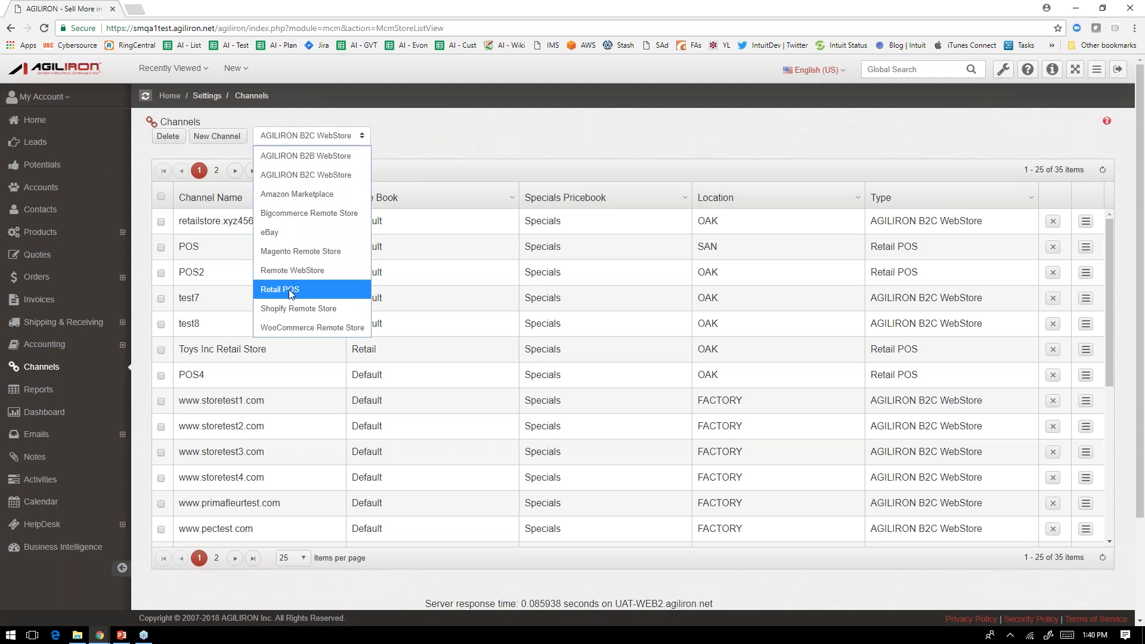
- Start a new Retail POS channel in Agiliron and name it PartnerTrainingPOS1
click(217, 136)
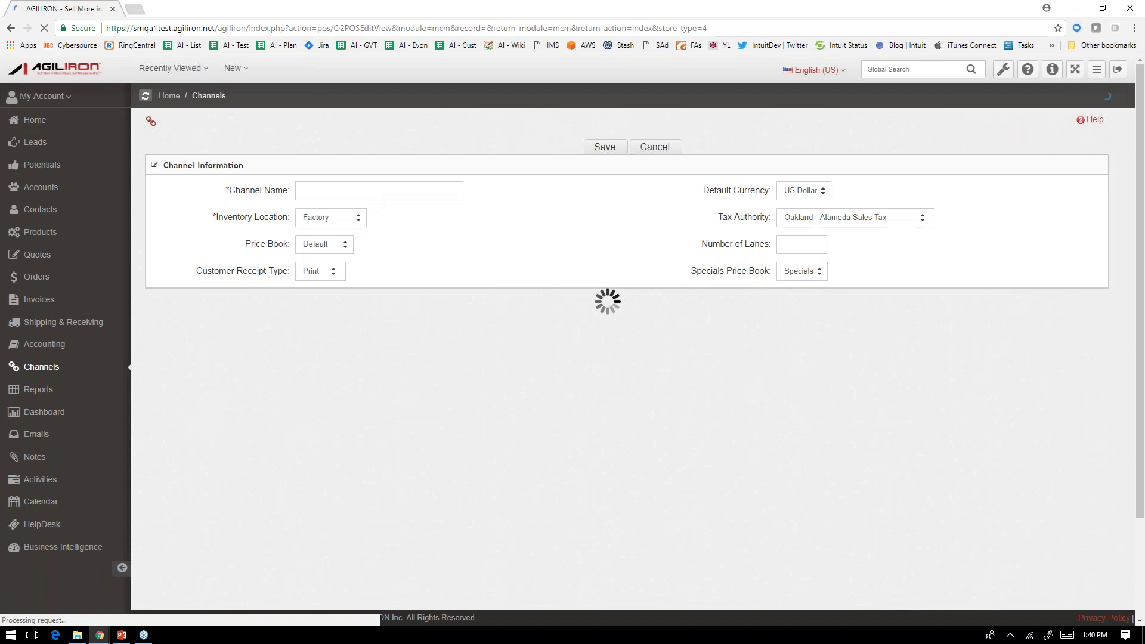
text(Pa)
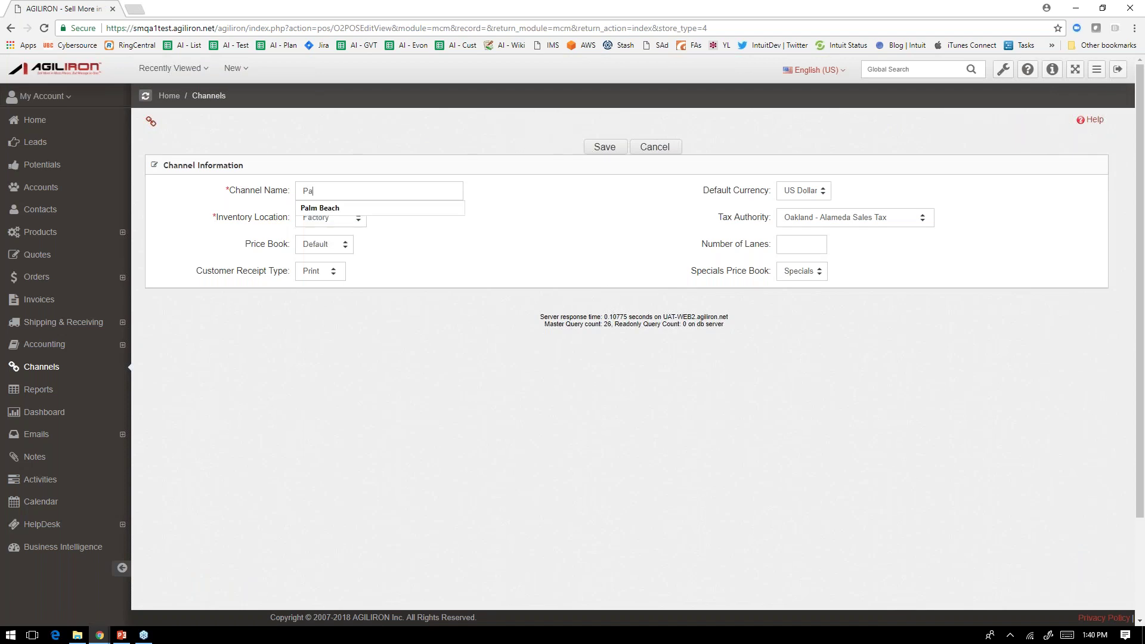
text(rtnerTraining)
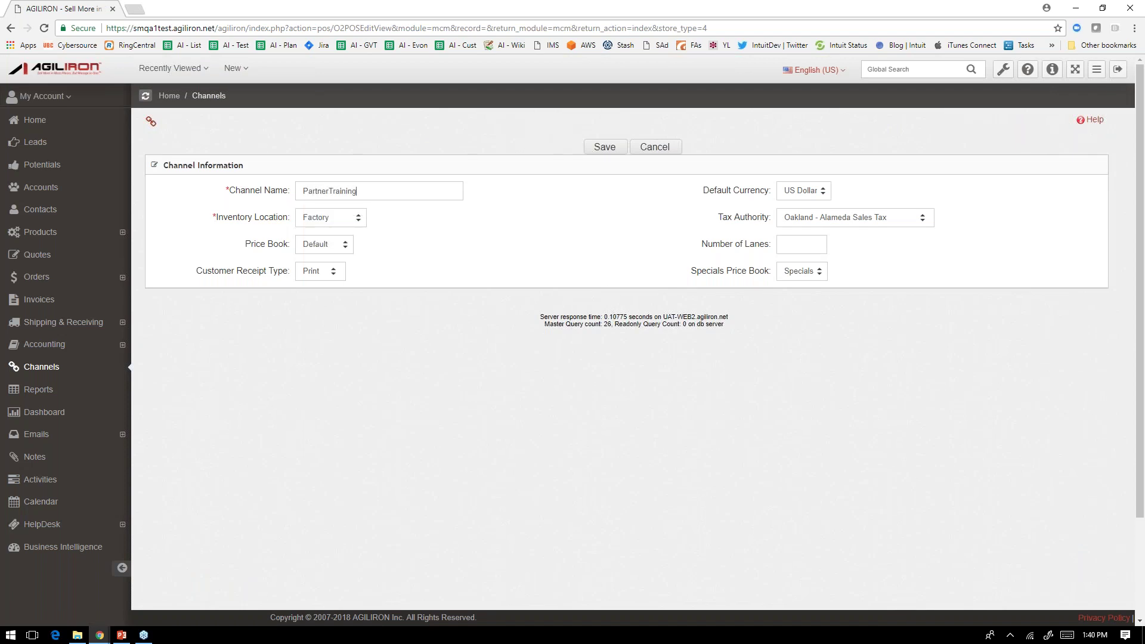
text(POS1)
- Keep US Dollar as the channel's default currency and set its inventory location to Oakland
double_click(728, 190)
click(729, 190)
click(797, 191)
click(801, 229)
click(327, 219)
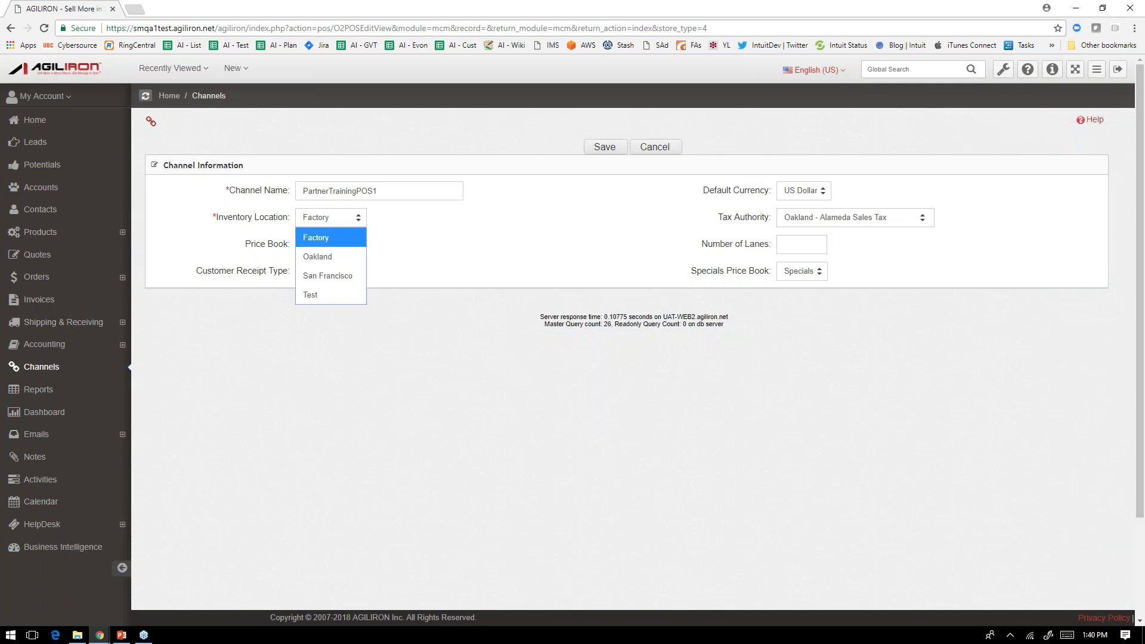
click(360, 256)
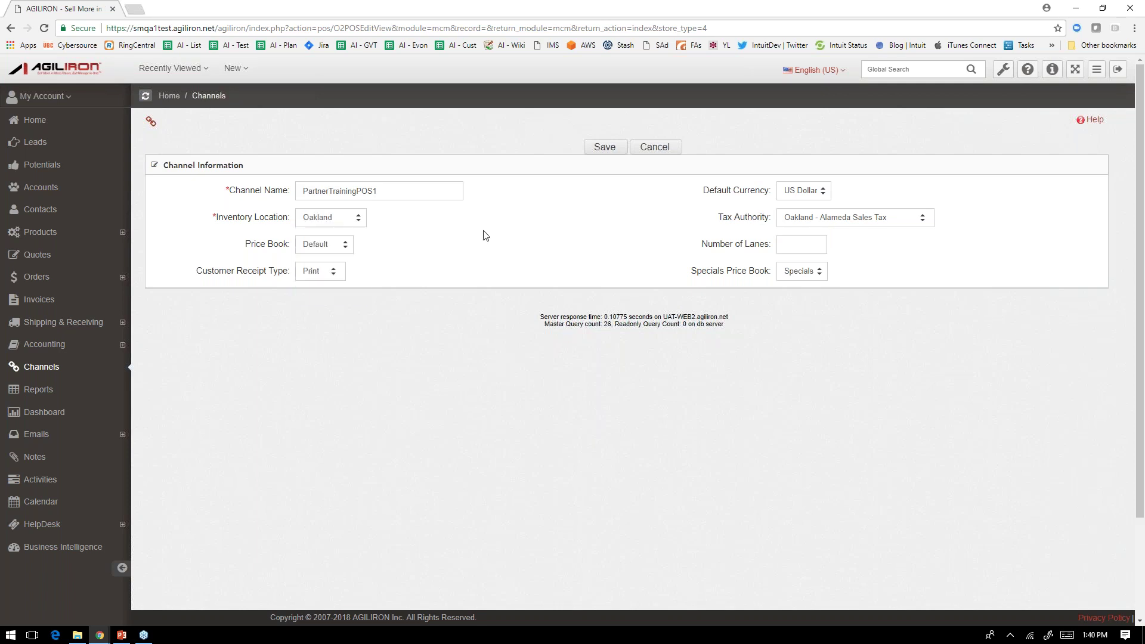
- View the available Tax Authority and Price Book options for the channel without changing either selection
click(877, 222)
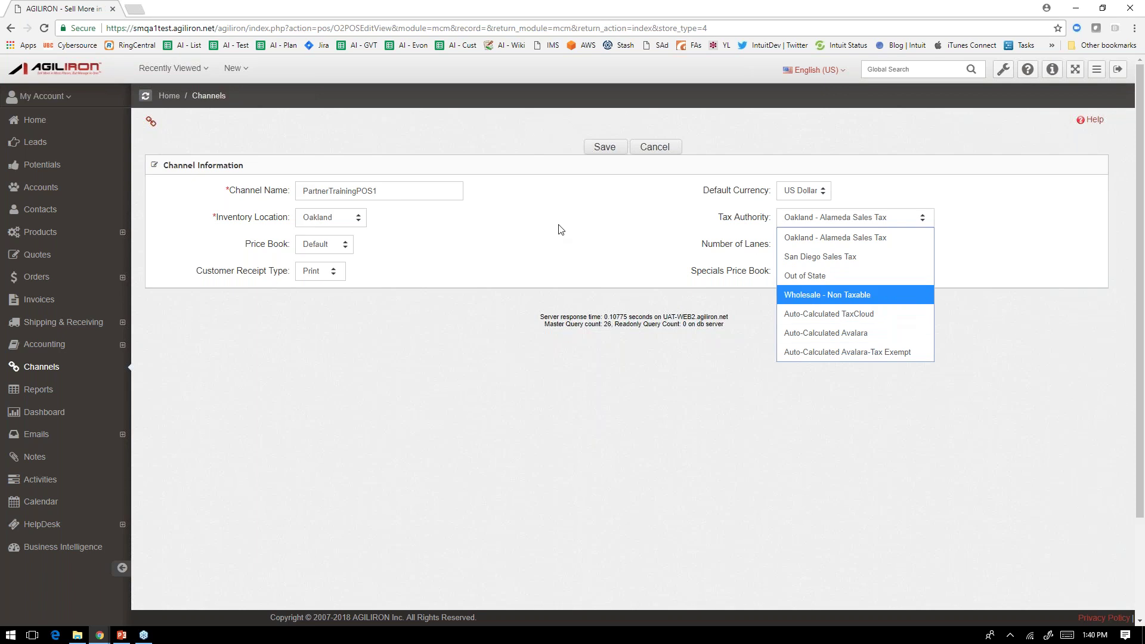
click(417, 250)
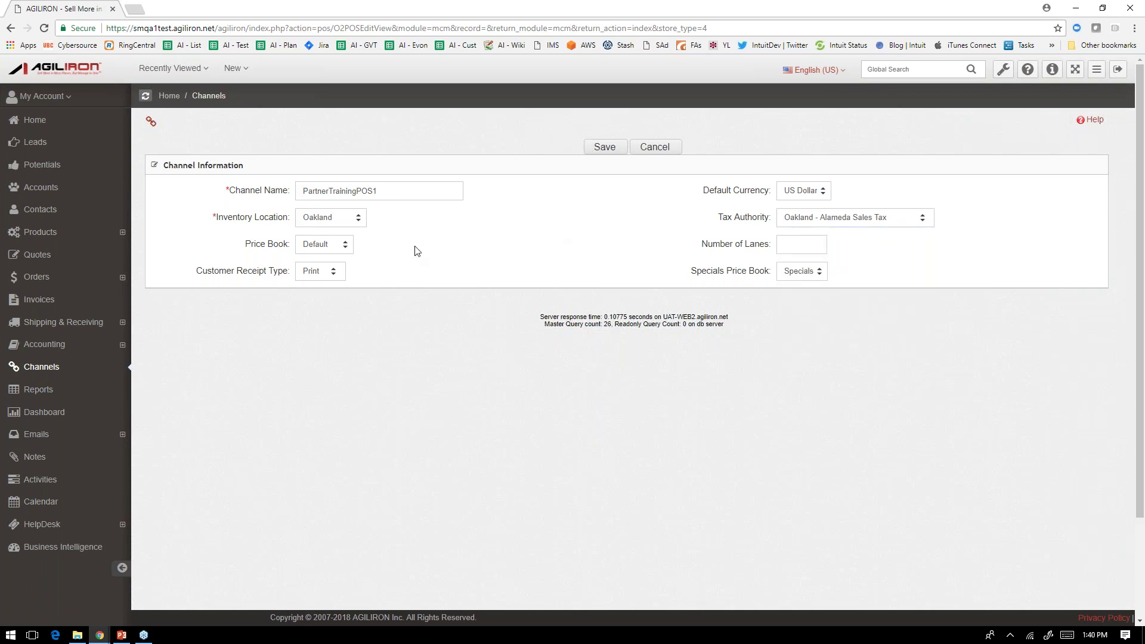
click(326, 248)
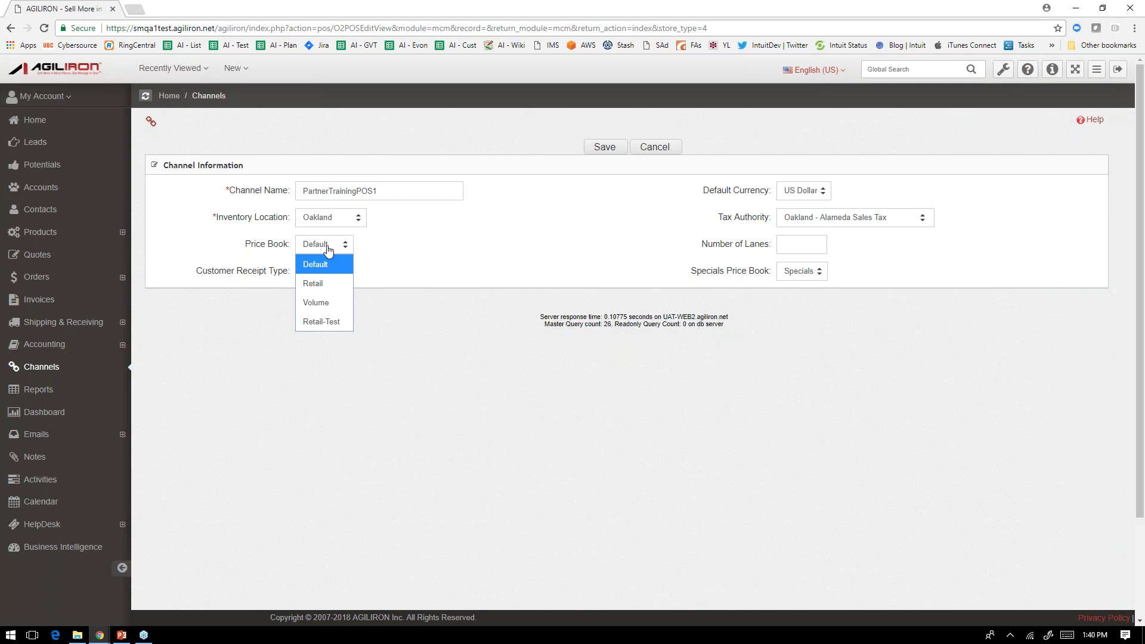
click(420, 251)
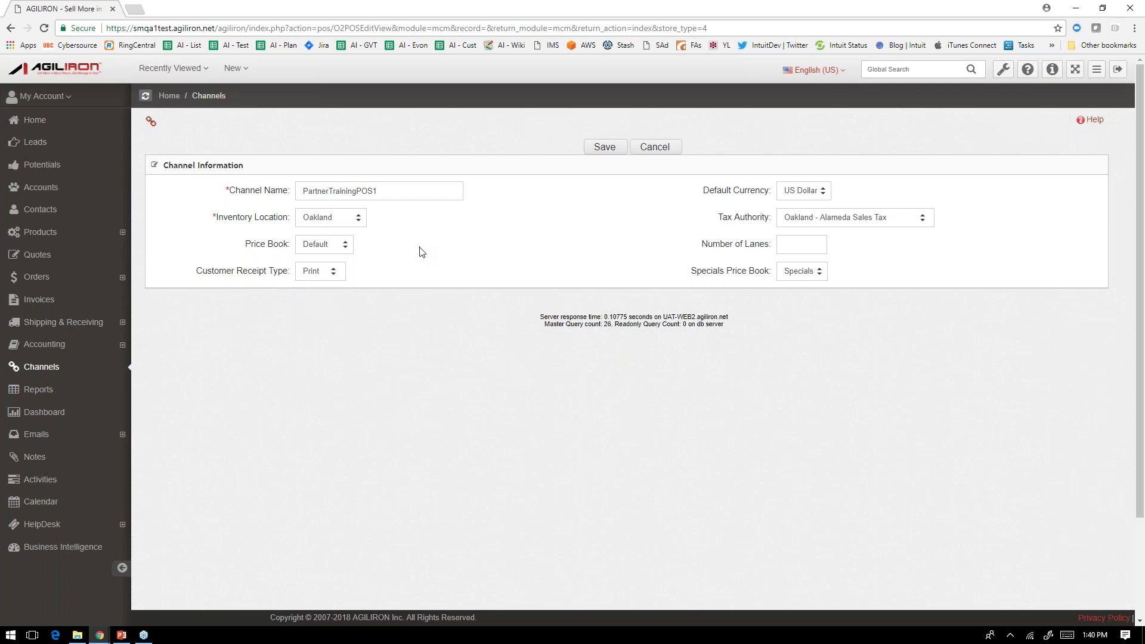
- Set the channel's number of lanes to 2 and view the customer receipt types, keeping Print
click(795, 248)
text(2)
click(310, 273)
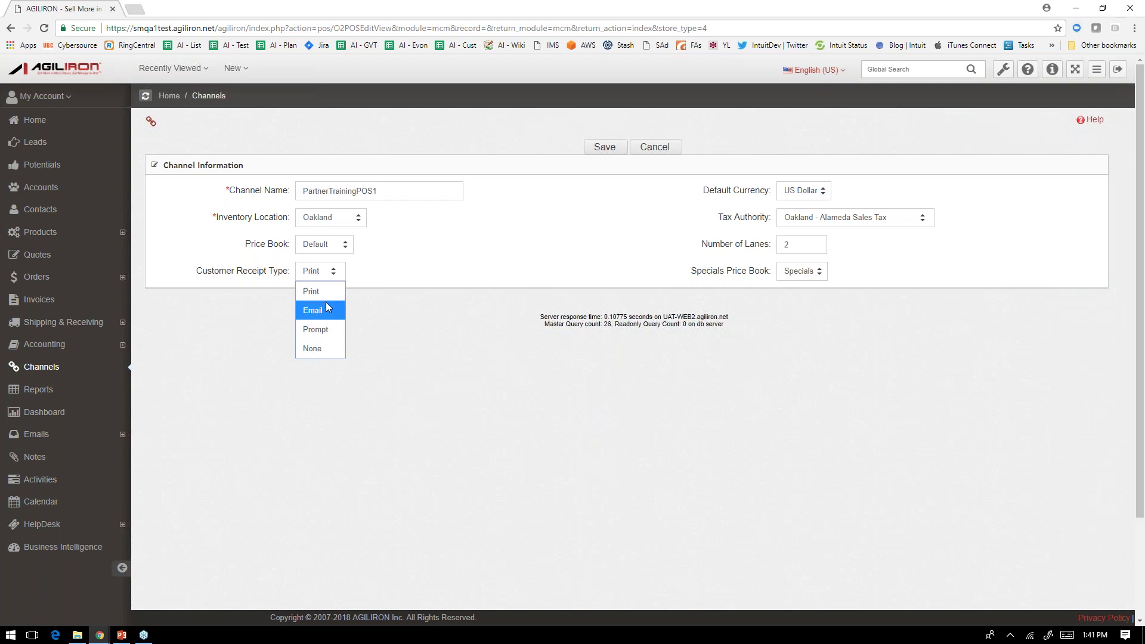
click(580, 277)
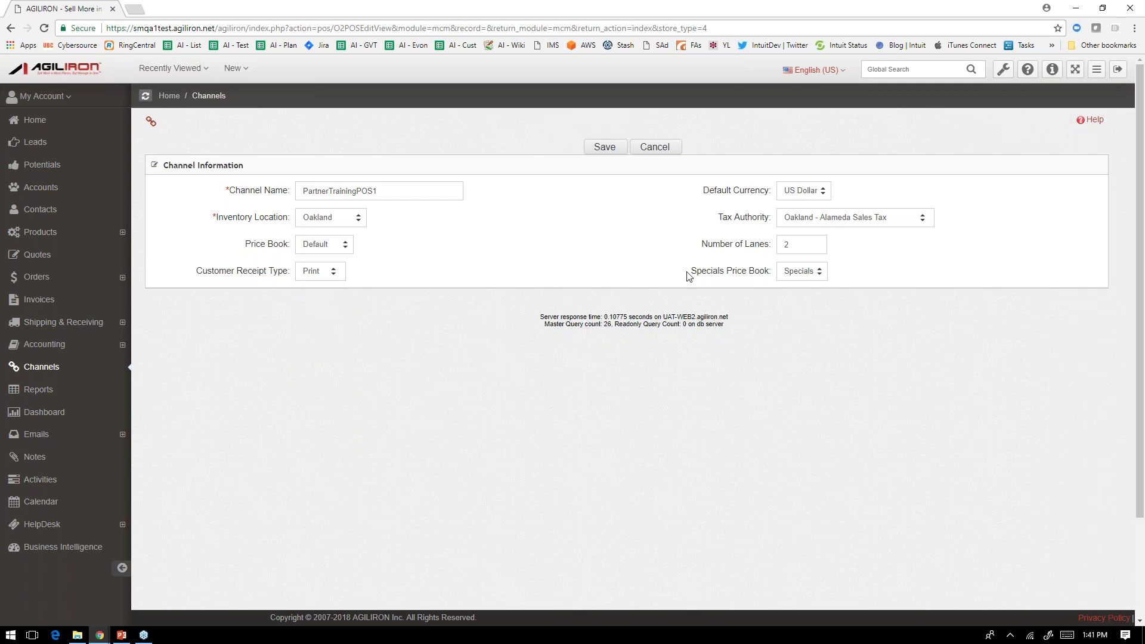
- View the Specials Price Book options, keep Specials, and save the new POS channel
click(802, 271)
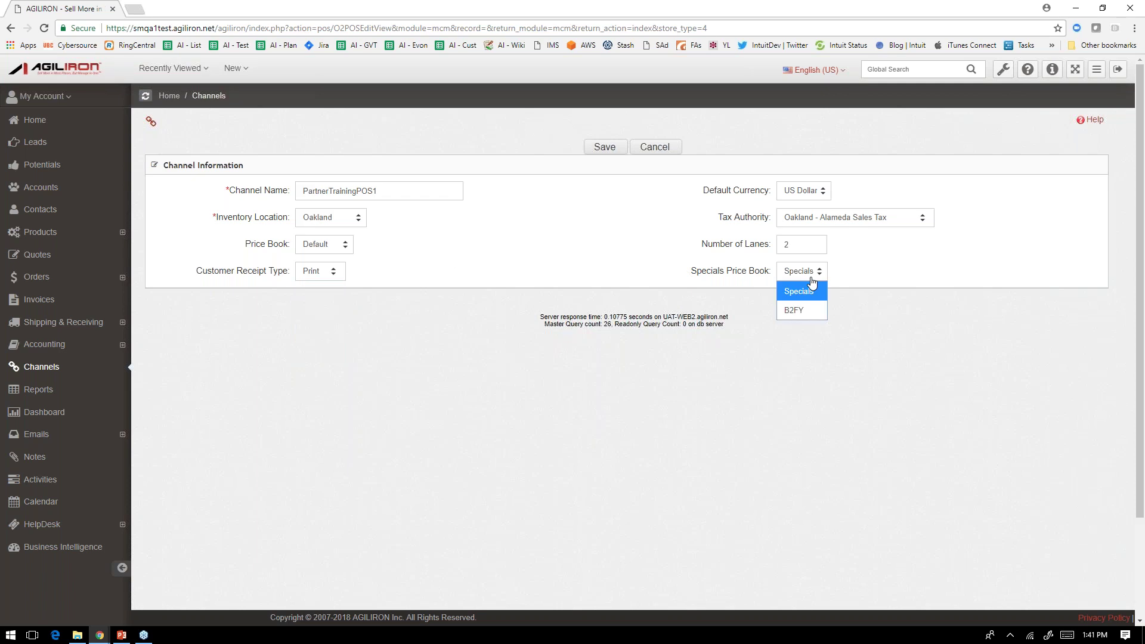
click(866, 263)
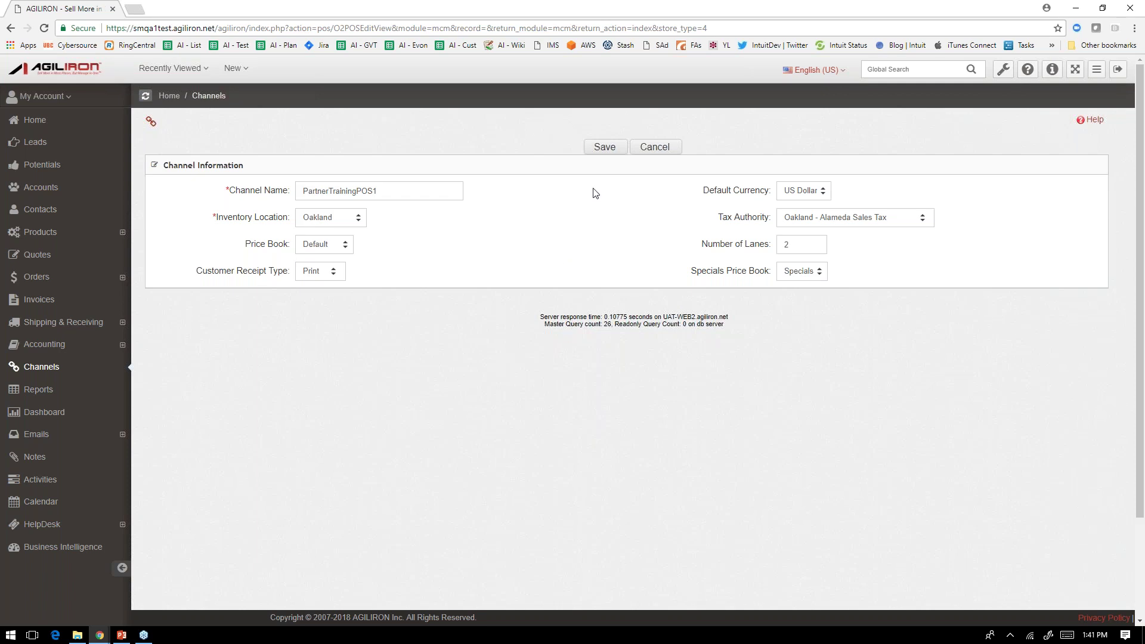
click(605, 149)
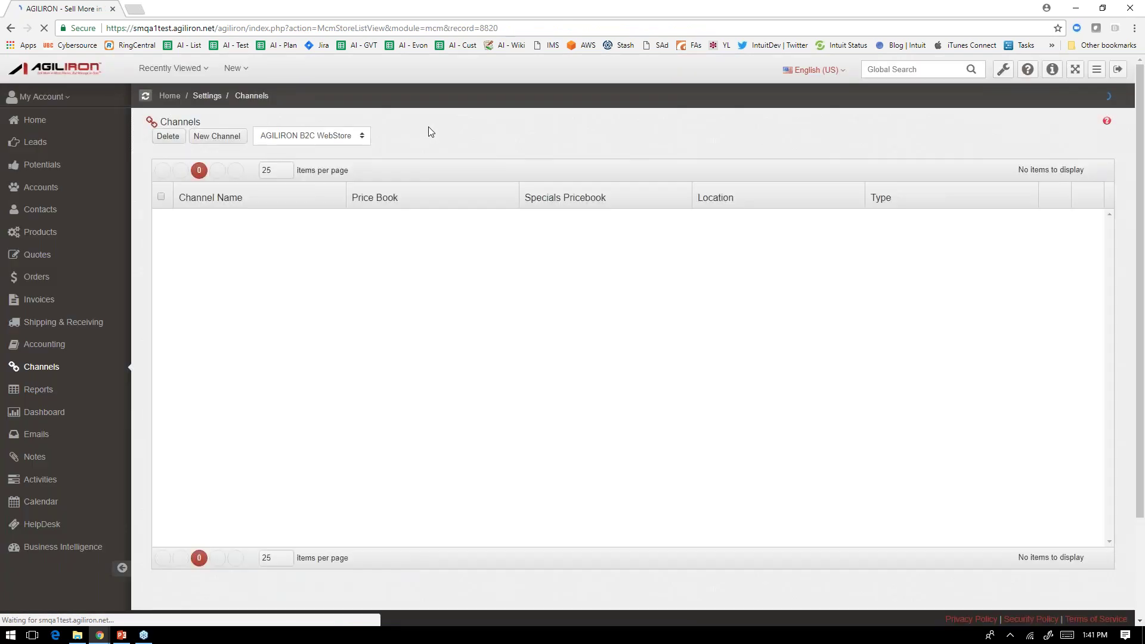
- Open the PartnerTrainingPOS1 channel for editing from the channel list
click(252, 171)
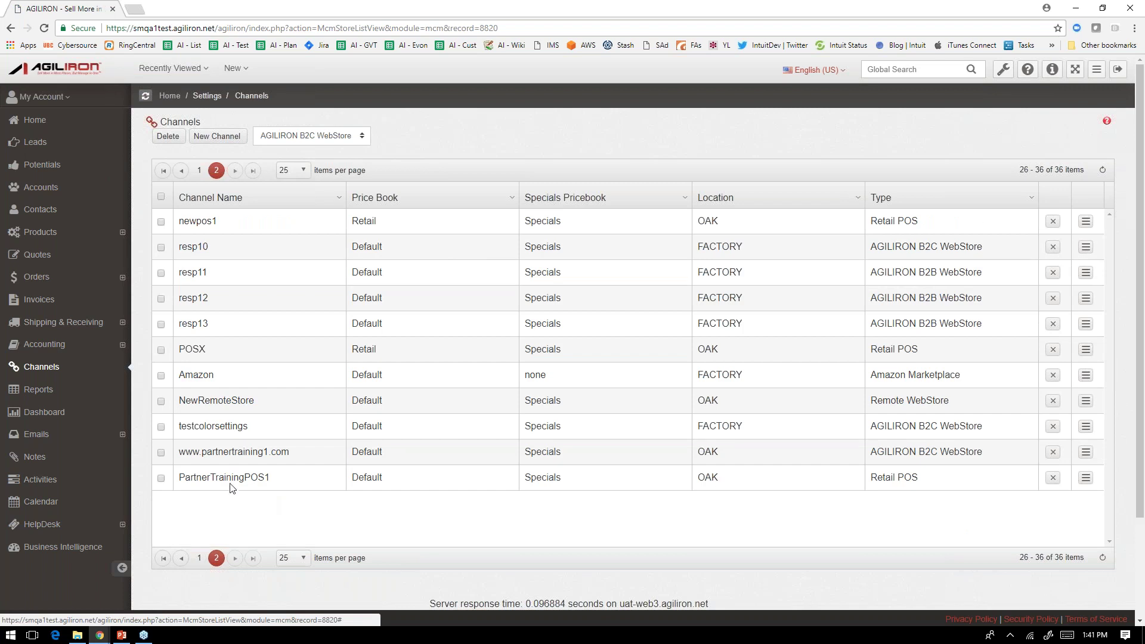
double_click(232, 484)
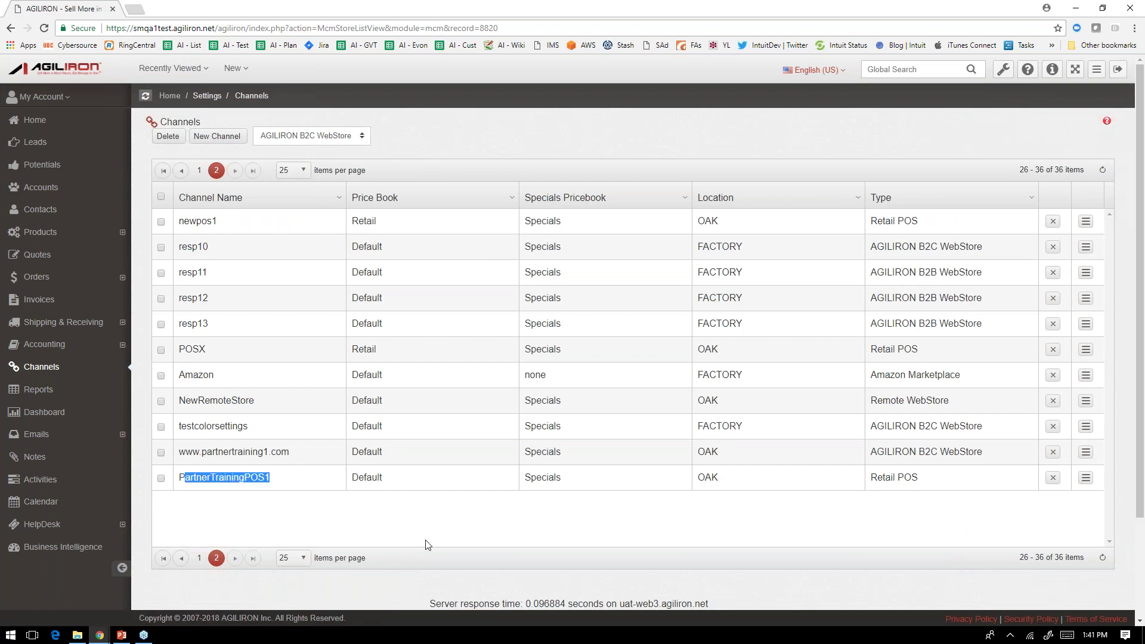
click(644, 525)
click(1085, 478)
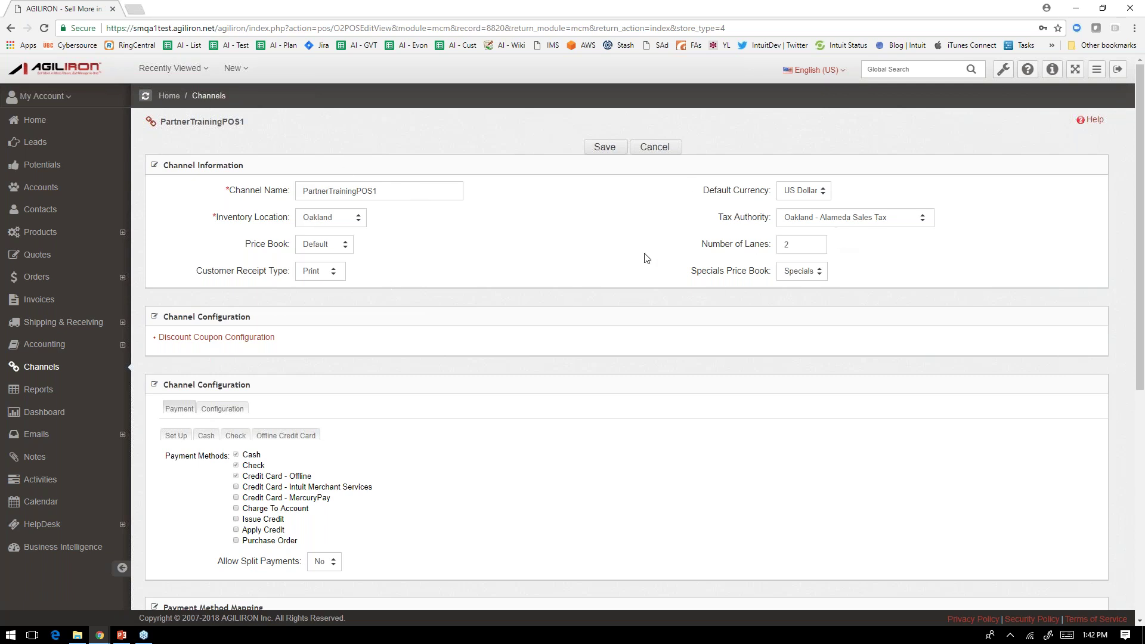
- Enable the Credit Card - MercuryPay payment method and view its merchant settings before returning to the payment setup
scroll(646, 257, down, 1)
scroll(602, 279, down, 1)
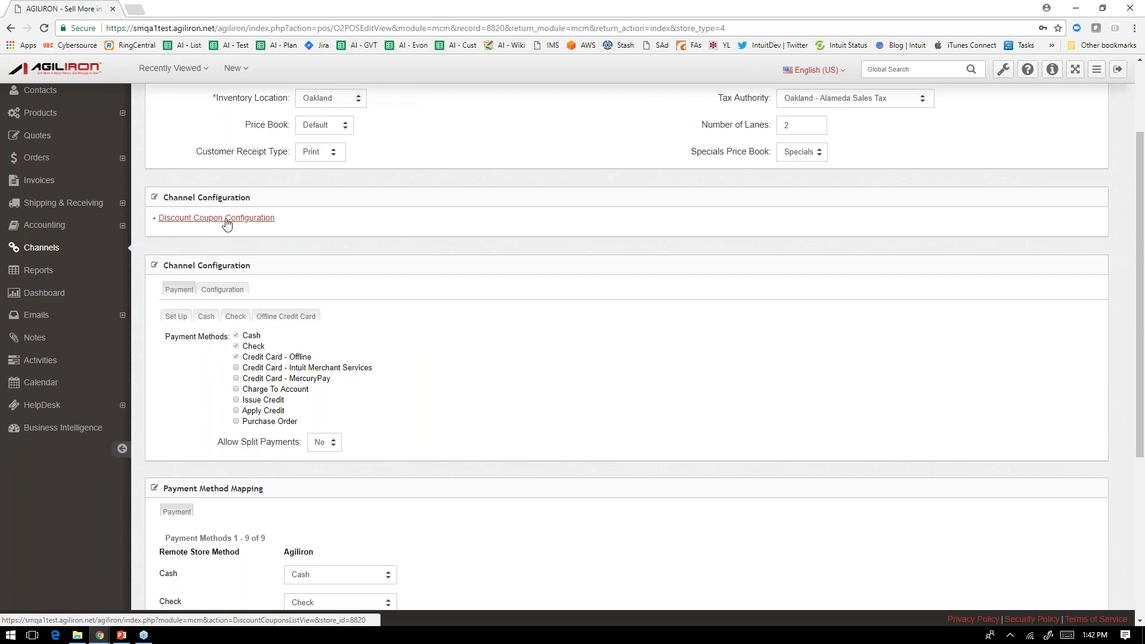
scroll(313, 313, down, 1)
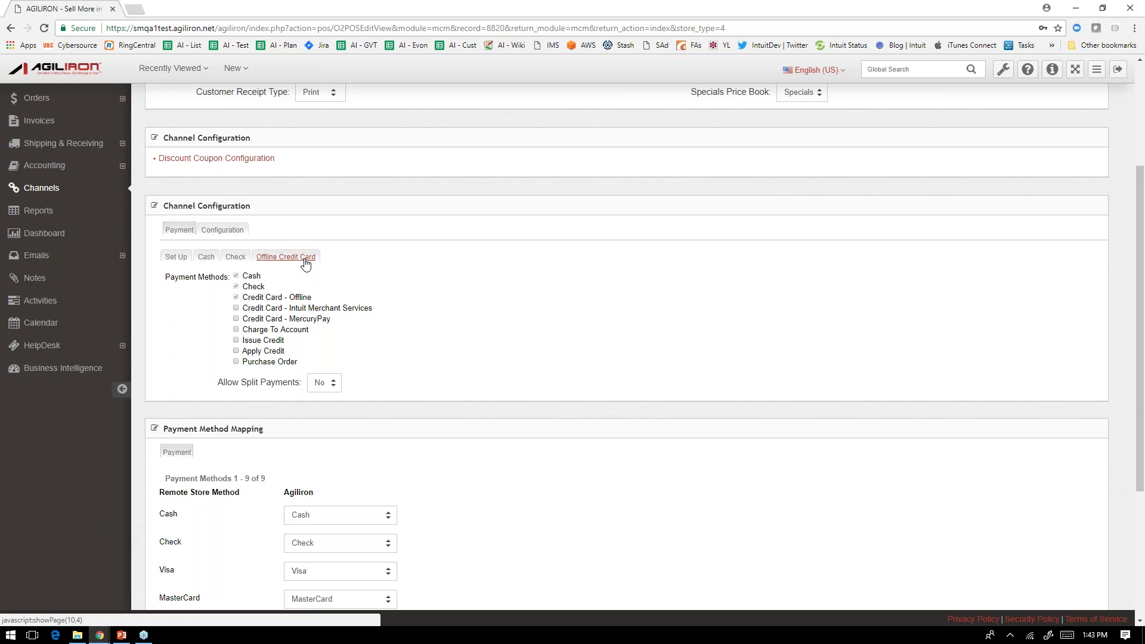
click(235, 319)
click(275, 258)
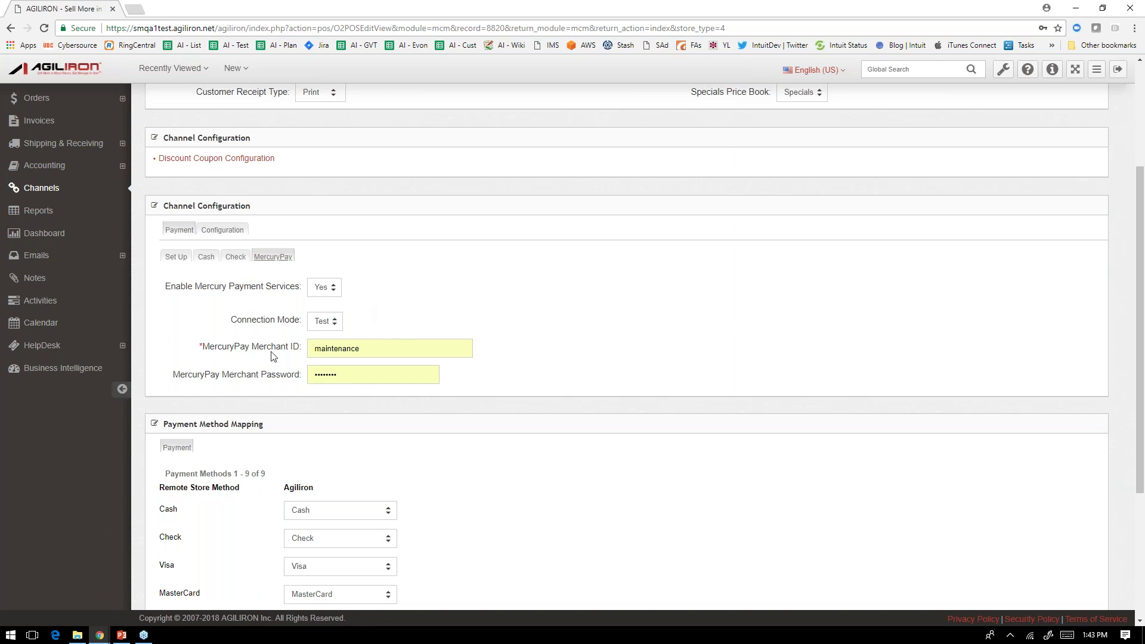
click(176, 258)
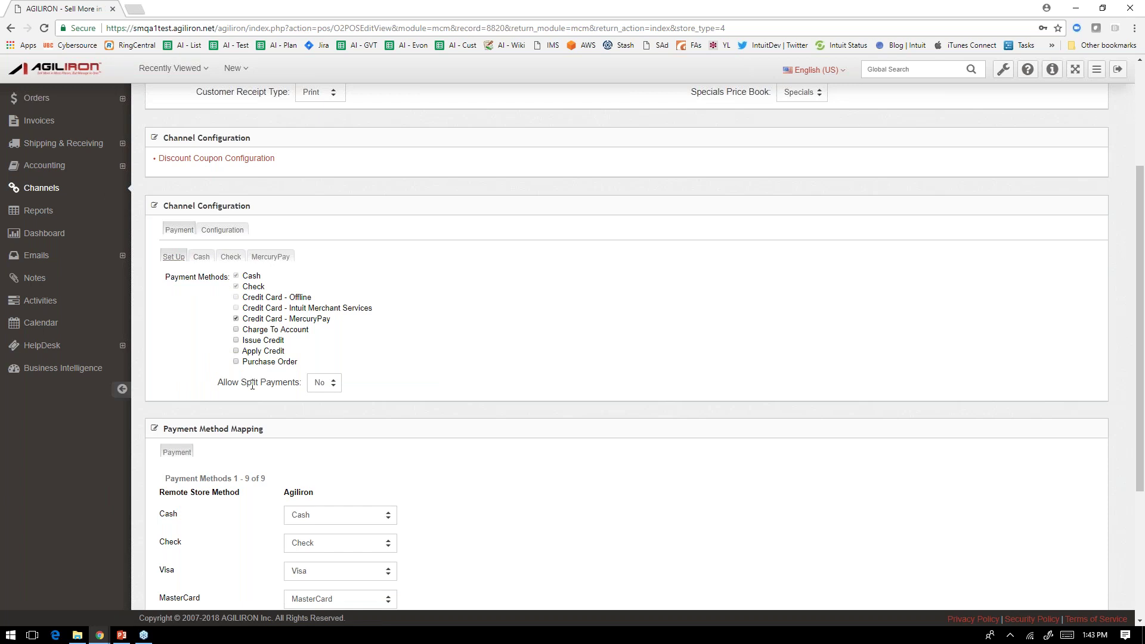
- Allow split payments and switch the card payment method from MercuryPay back to Credit Card - Offline
click(324, 383)
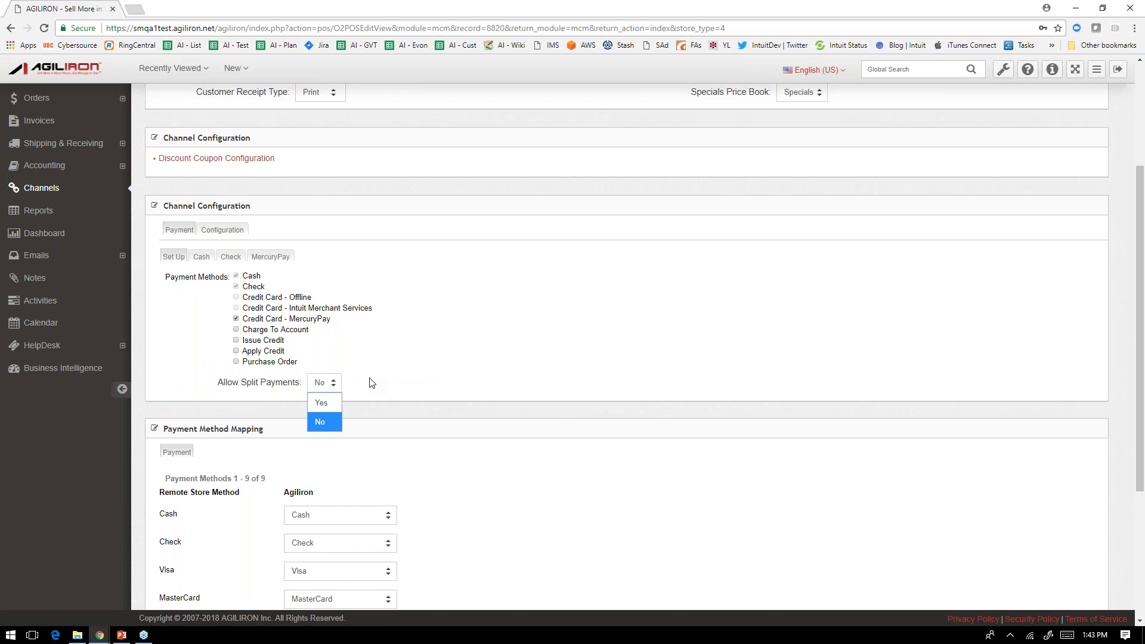
click(325, 402)
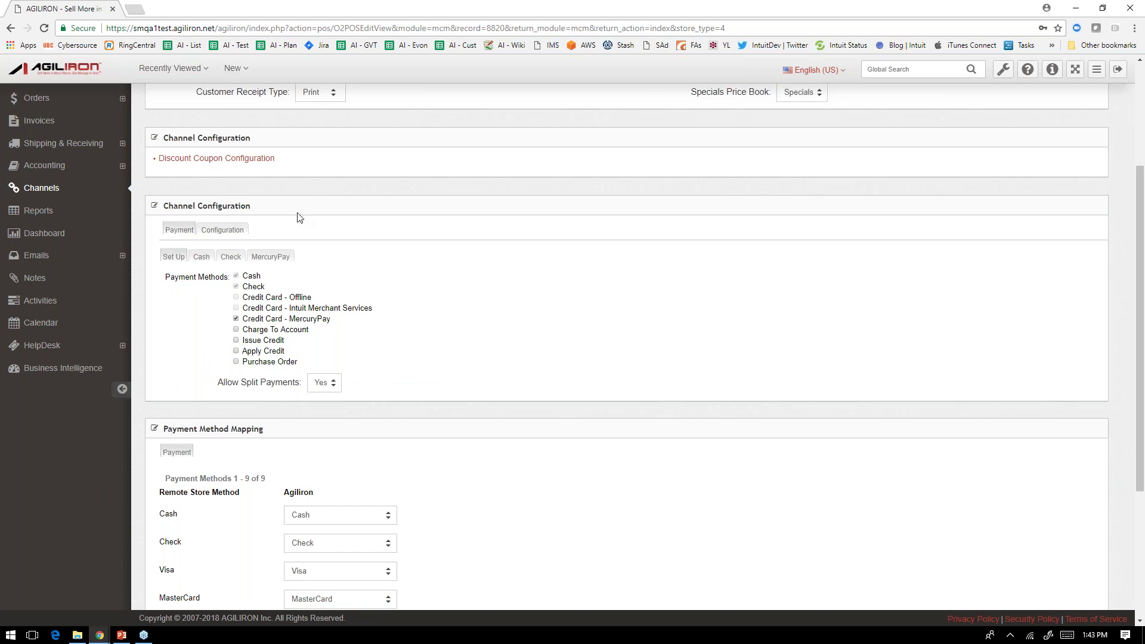
click(236, 319)
click(236, 297)
- Look through the channel's sales associate, customer receipt, inventory, pricing and sales tax configuration options
click(228, 232)
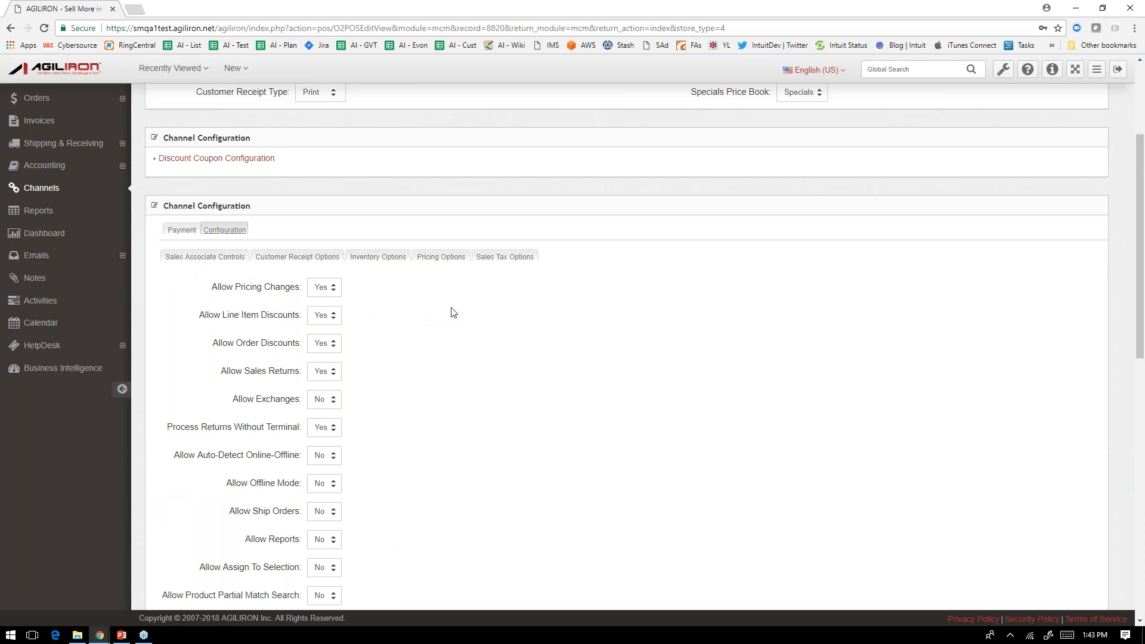
scroll(451, 307, down, 1)
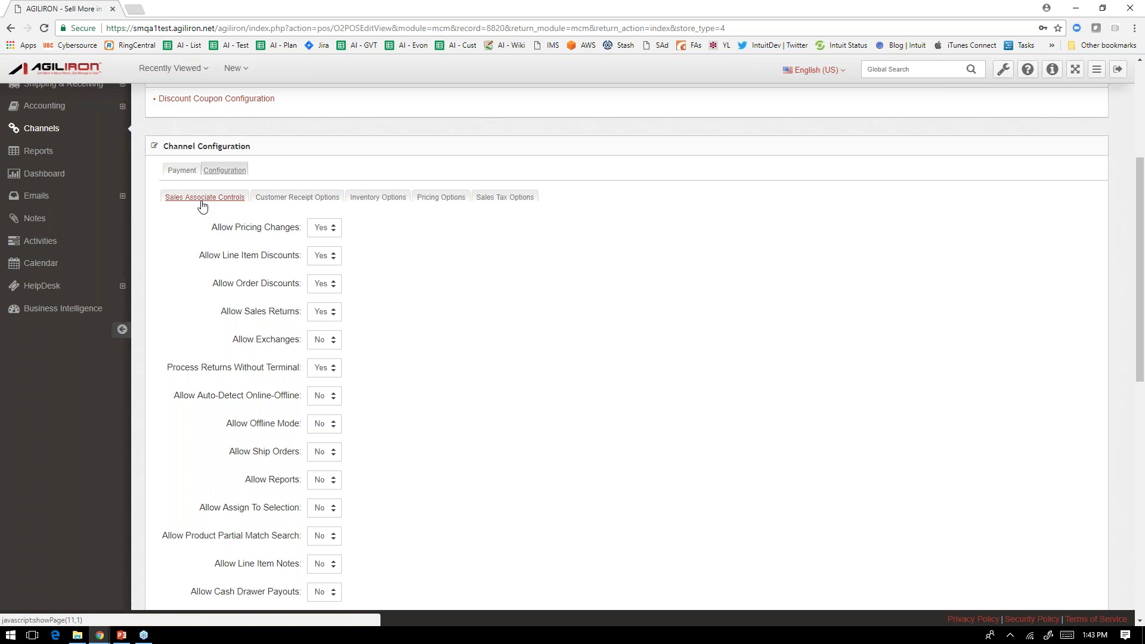
click(322, 198)
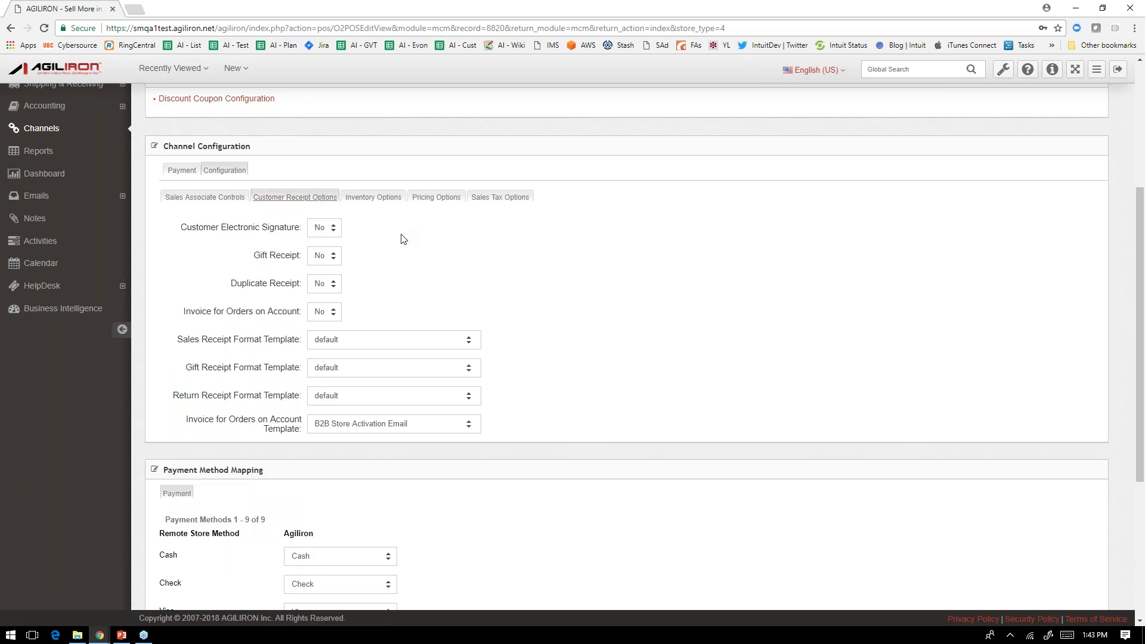
click(382, 201)
click(433, 200)
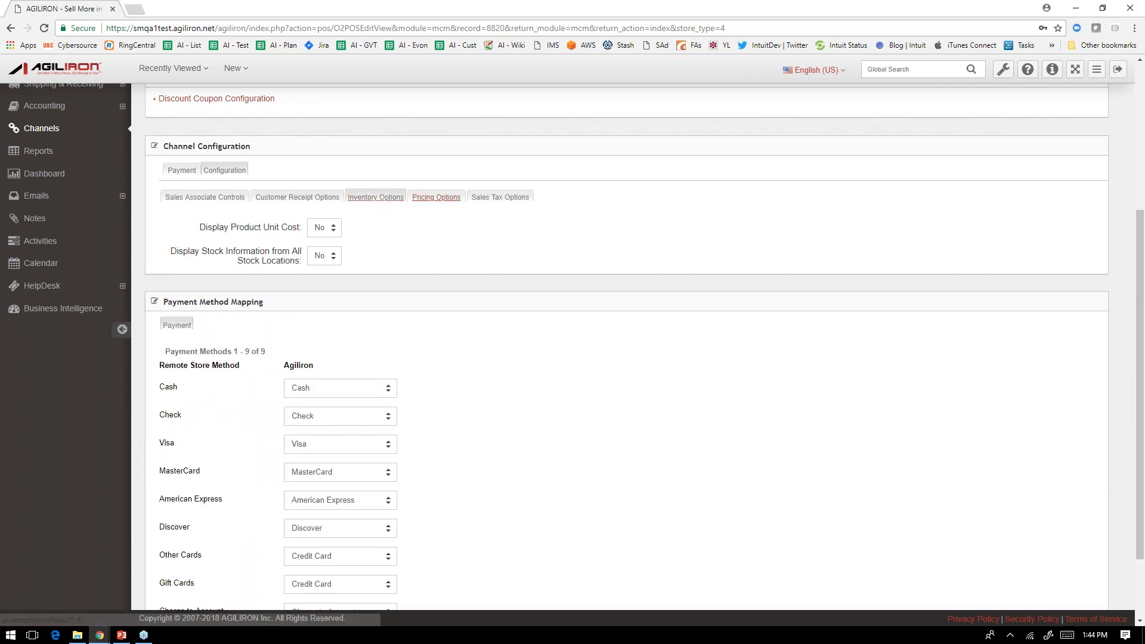
click(513, 198)
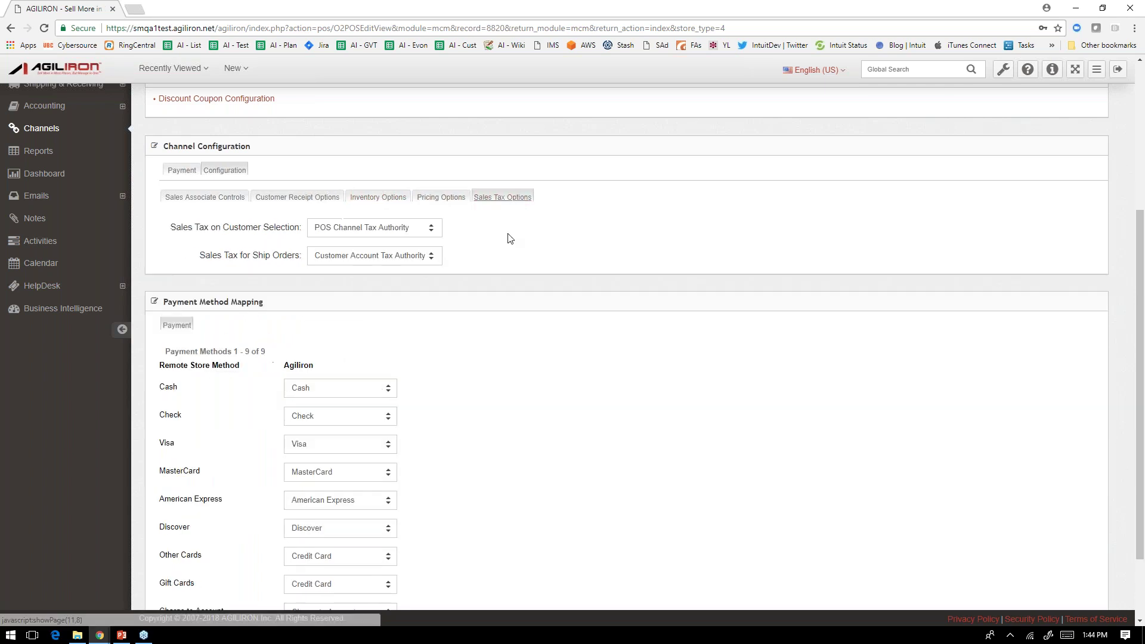
- Review the sales associate controls for pricing changes, line item discounts, order discounts, sales returns and exchanges
click(216, 202)
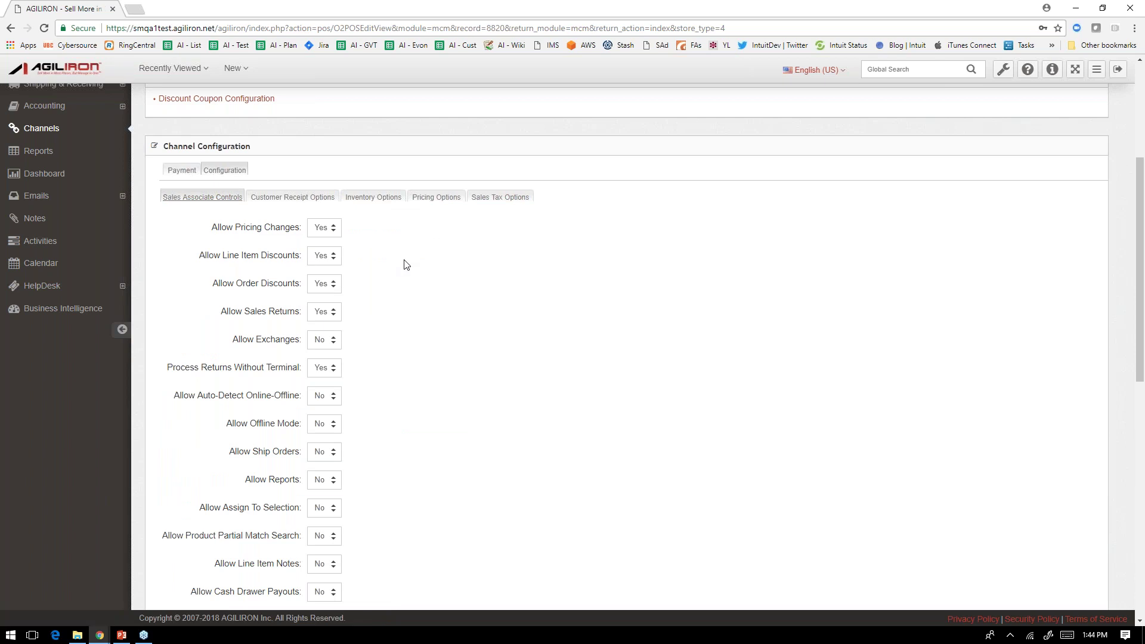
scroll(407, 265, down, 1)
drag(214, 163, 284, 161)
click(247, 172)
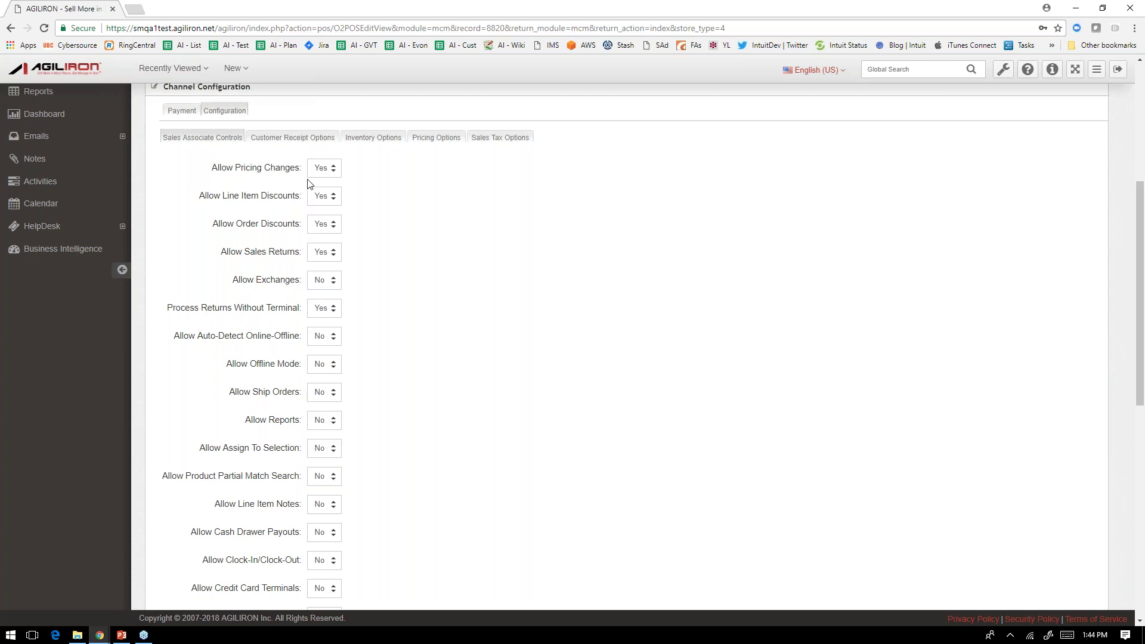
drag(208, 197, 276, 192)
drag(227, 224, 294, 224)
scroll(250, 265, down, 1)
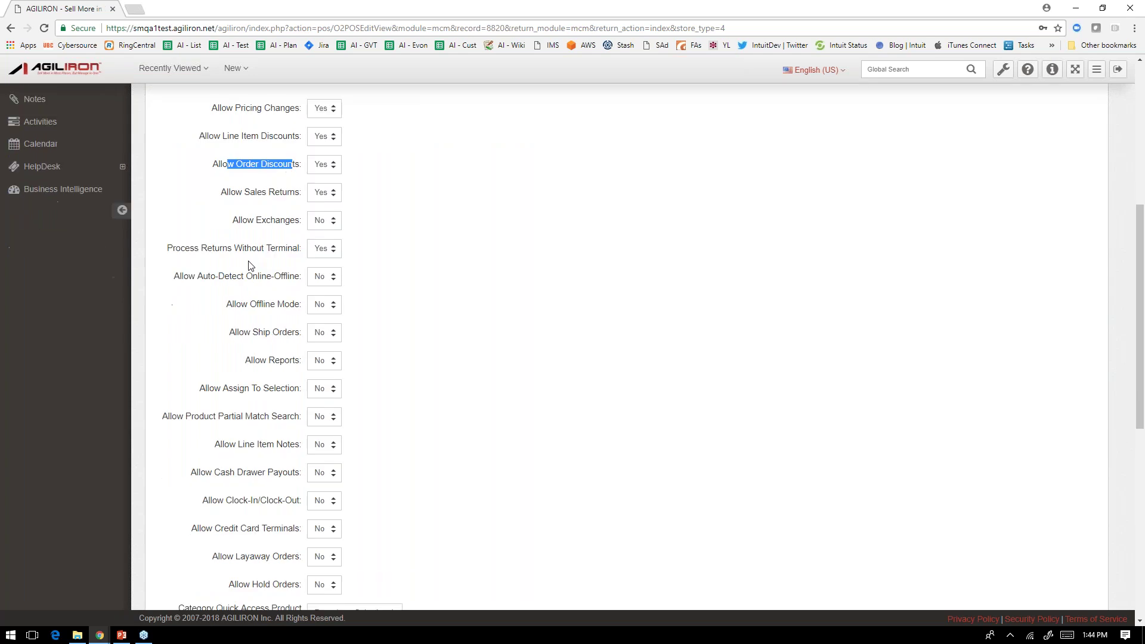
drag(230, 192, 292, 191)
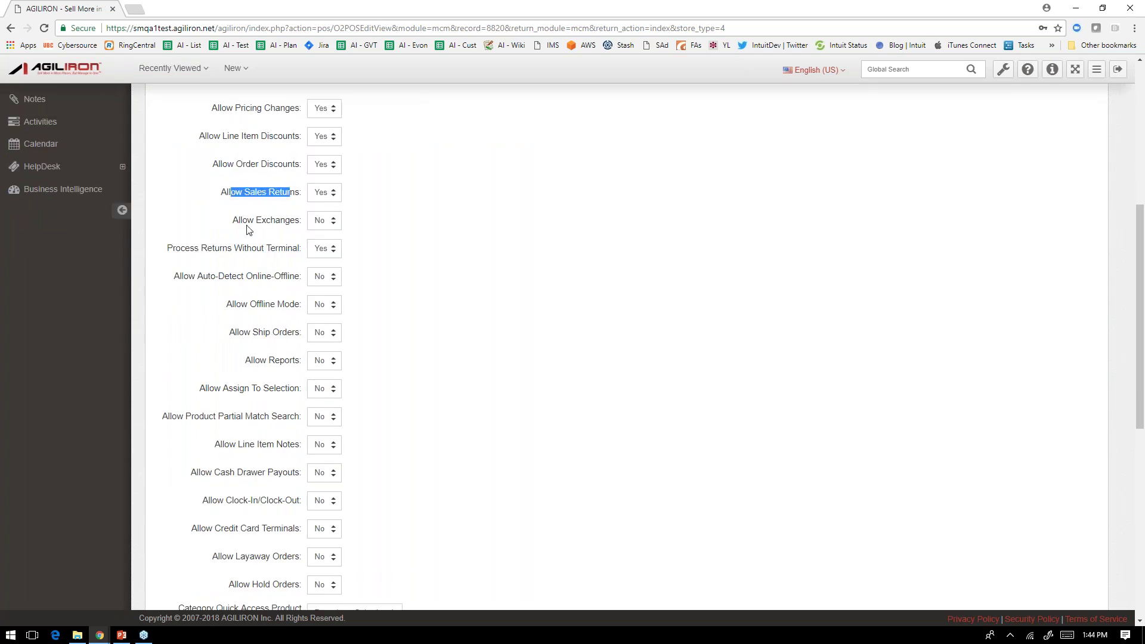
drag(239, 220, 281, 218)
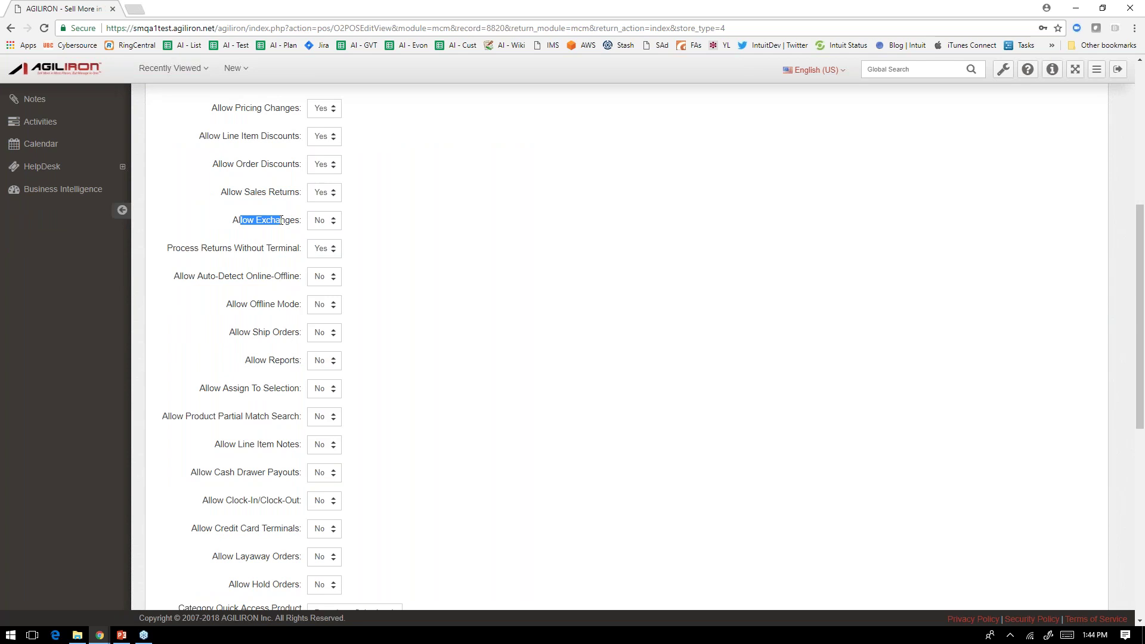
- Review the controls for returns without a terminal, auto-detect online-offline, offline mode and ship orders
scroll(282, 220, down, 1)
drag(186, 187, 288, 186)
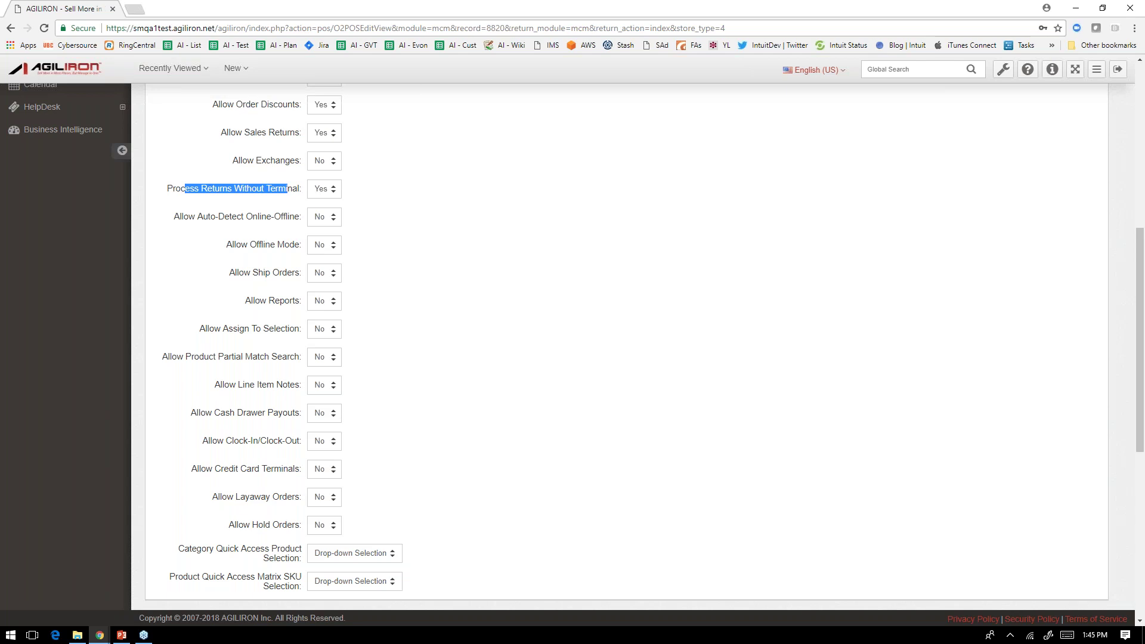
scroll(286, 188, down, 1)
drag(189, 157, 286, 157)
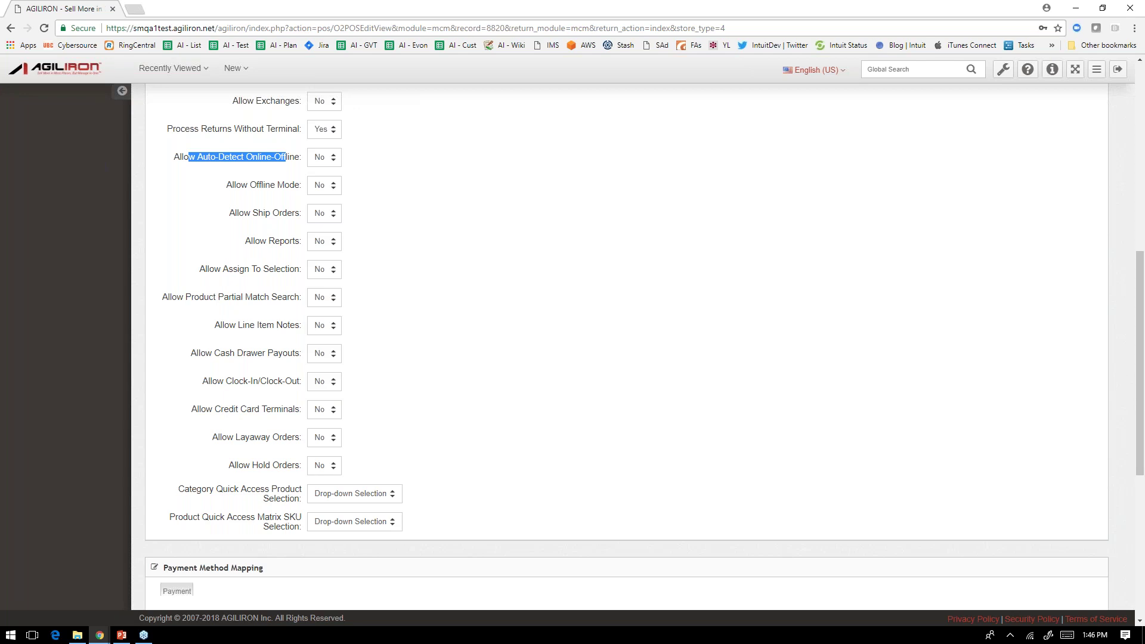
drag(236, 184, 285, 185)
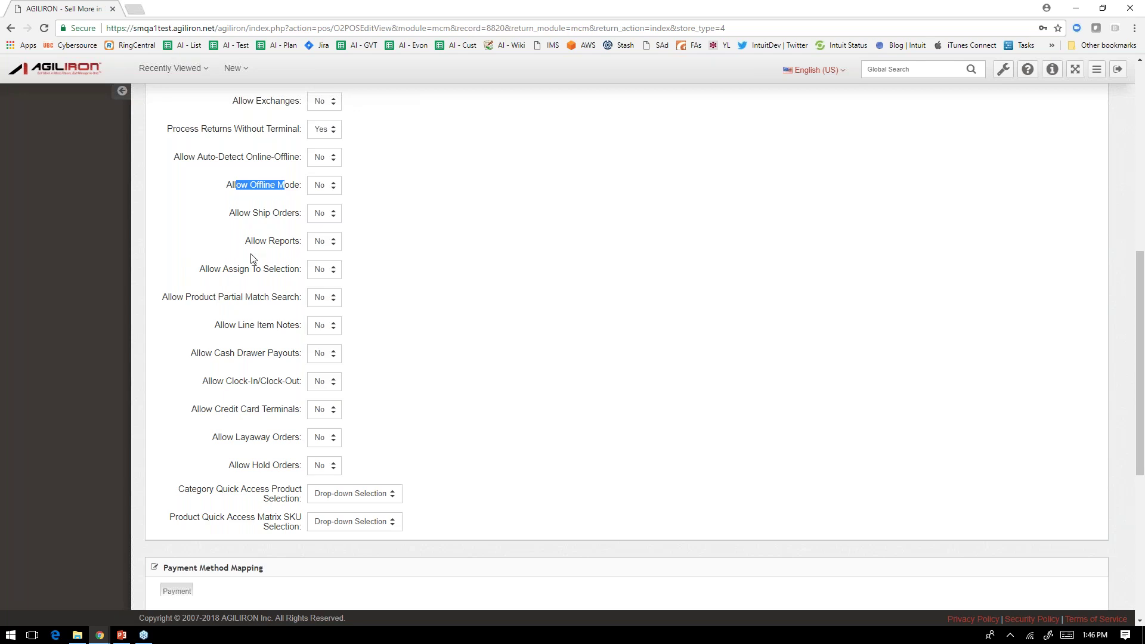
scroll(251, 258, down, 1)
drag(241, 152, 283, 150)
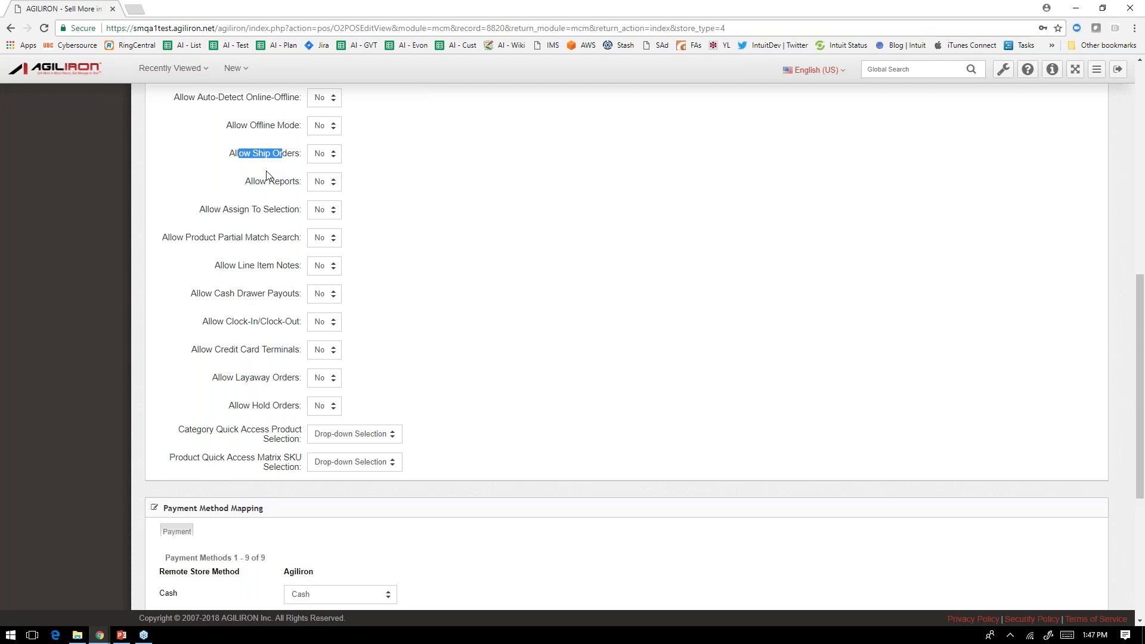
- Set Allow Exchanges to Yes in the sales associate controls
scroll(267, 175, up, 1)
scroll(267, 175, up, 2)
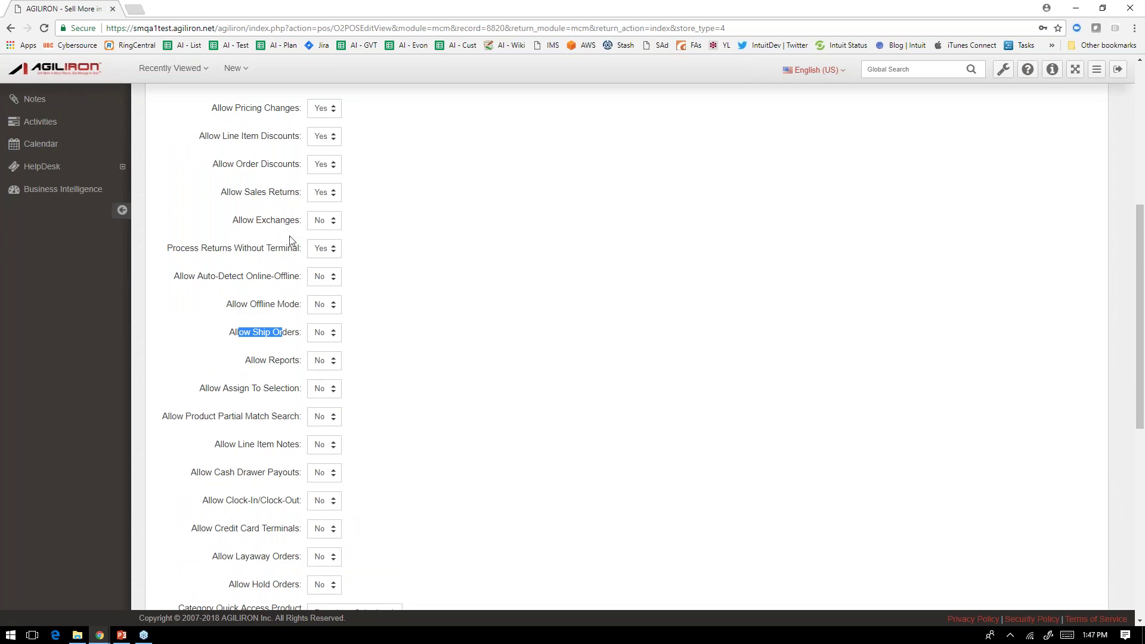
click(322, 222)
- Try to set Allow Auto-Detect Online-Offline to Yes and dismiss the alert
click(323, 278)
click(328, 297)
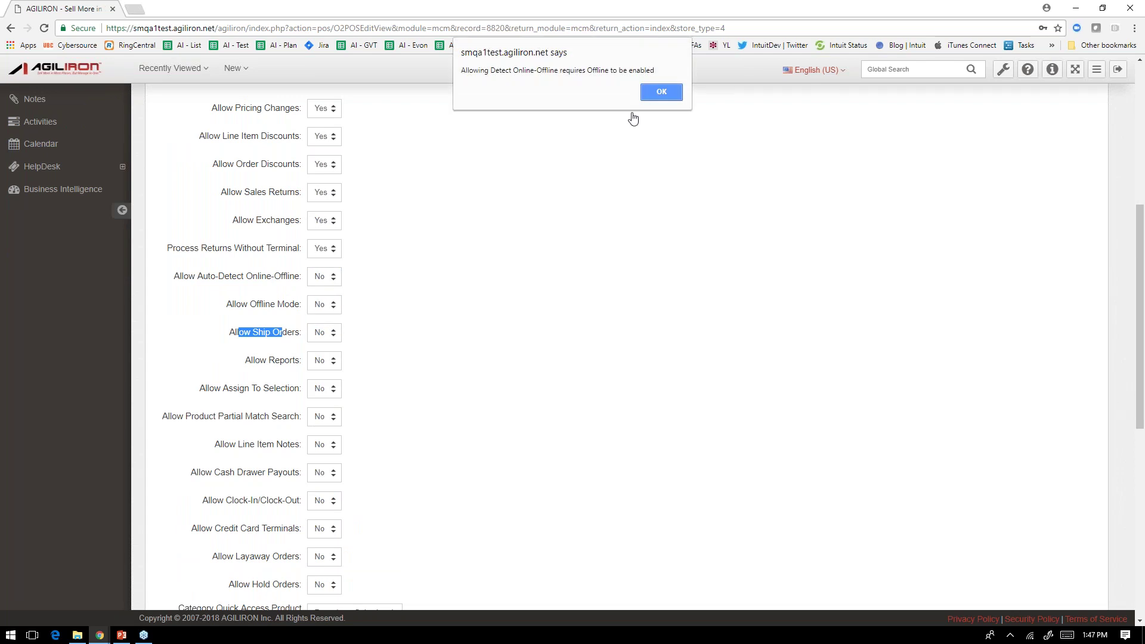
click(662, 91)
- Set Allow Offline Mode to Yes before setting Allow Auto-Detect Online-Offline to Yes
click(322, 311)
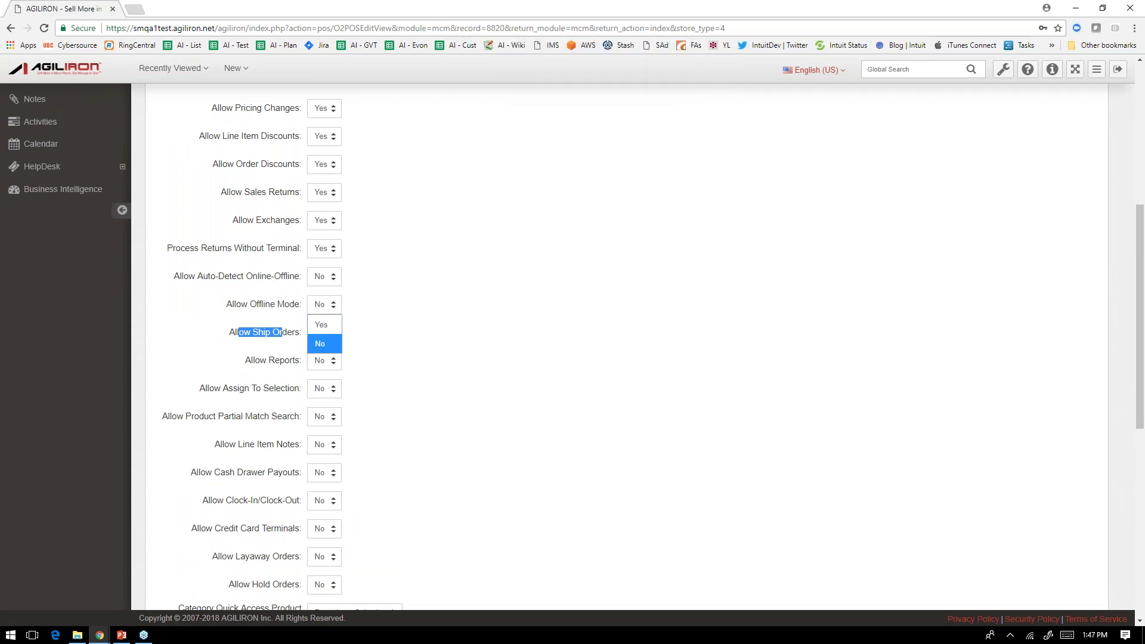
click(325, 278)
click(325, 278)
click(327, 296)
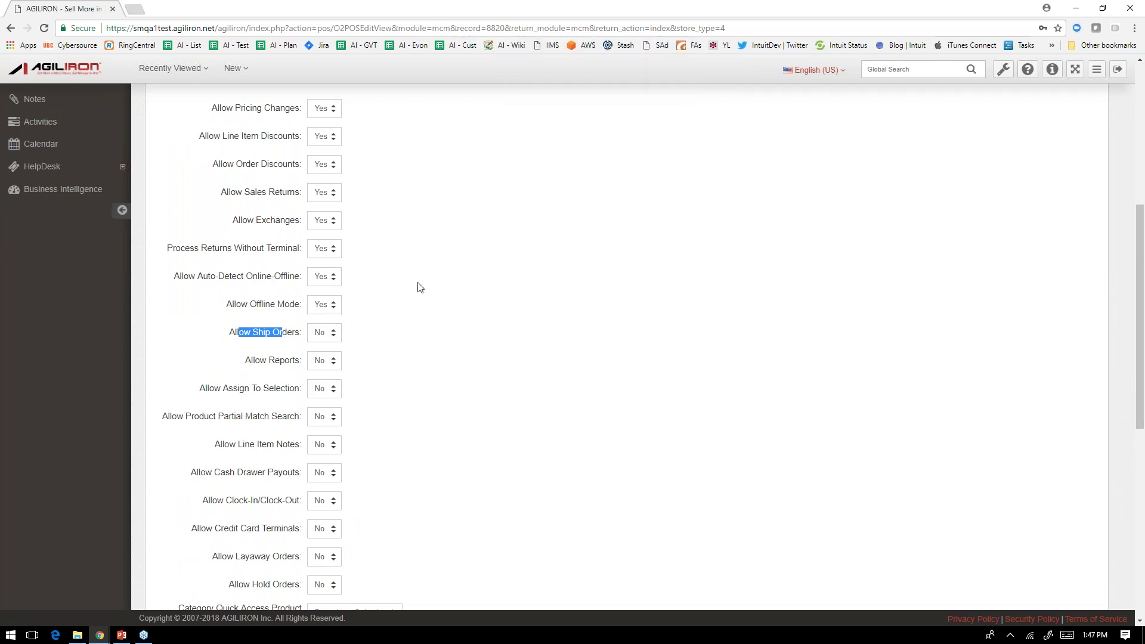
- Set Allow Ship Orders and Allow Reports to Yes for the channel's sales associates
scroll(420, 285, down, 1)
click(324, 273)
click(325, 292)
scroll(406, 276, down, 1)
drag(250, 241, 290, 241)
click(324, 242)
click(356, 261)
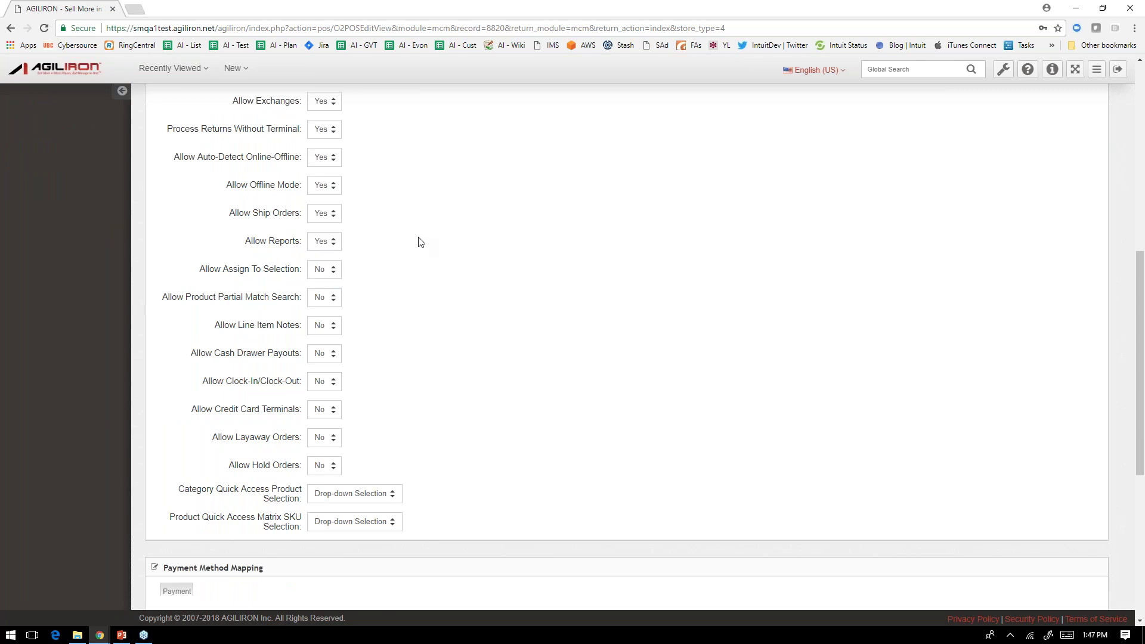
- Review Allow Assign To Selection, and set Allow Product Partial Match Search and Allow Line Item Notes to Yes
scroll(390, 241, down, 1)
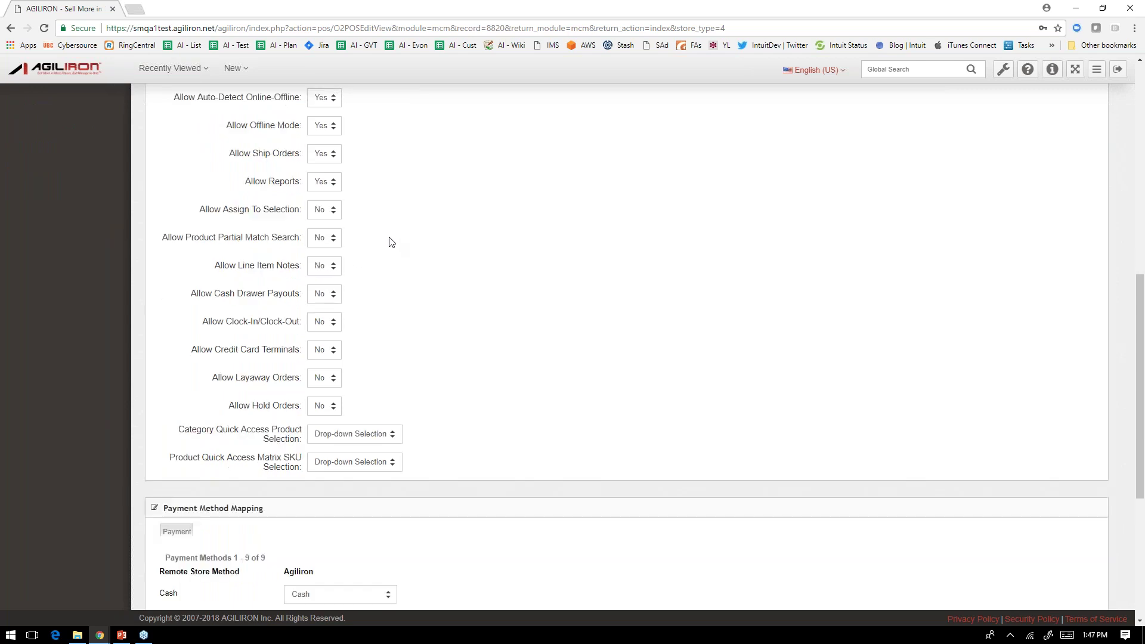
drag(209, 209, 283, 210)
scroll(265, 232, down, 1)
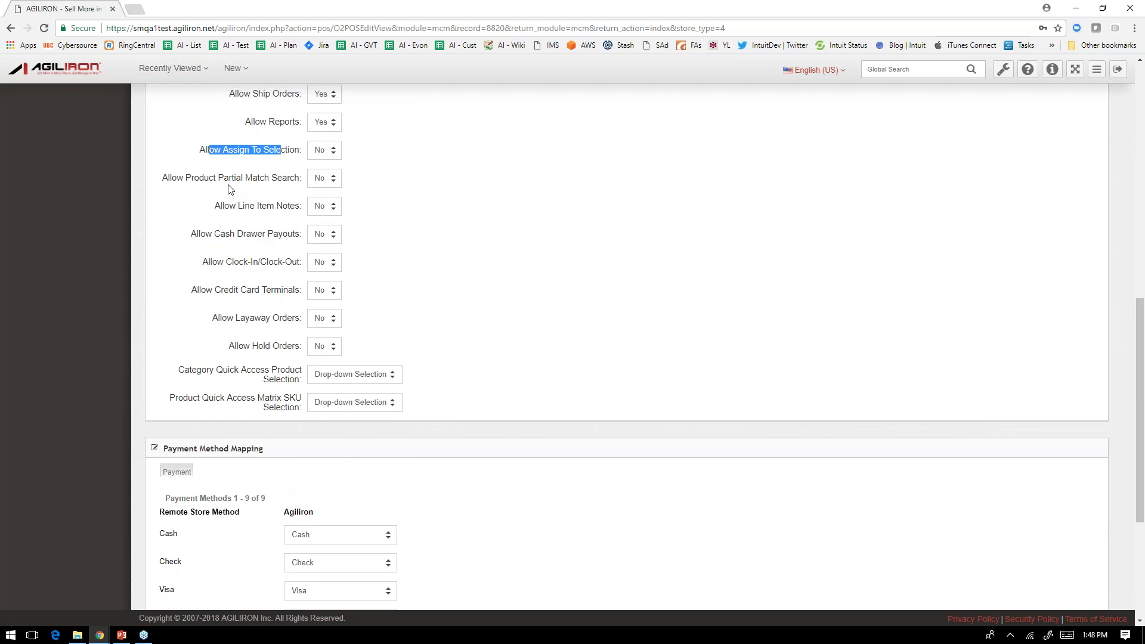
drag(206, 178, 292, 177)
click(320, 182)
click(322, 198)
click(409, 177)
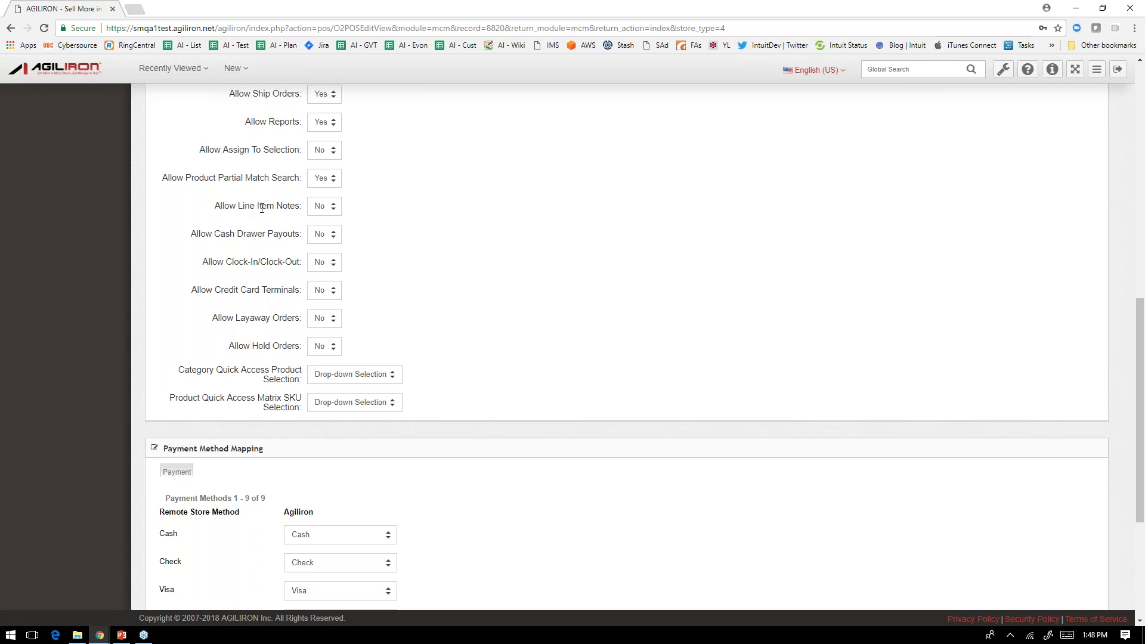
drag(230, 205, 283, 206)
click(327, 230)
- Review the cash drawer payouts and clock-in/clock-out controls without changing them
click(248, 253)
drag(205, 234, 273, 234)
click(270, 237)
drag(223, 262, 275, 262)
- Try to set Allow Credit Card Terminals to Yes for the channel's sales associates
drag(207, 290, 302, 290)
click(318, 292)
click(327, 310)
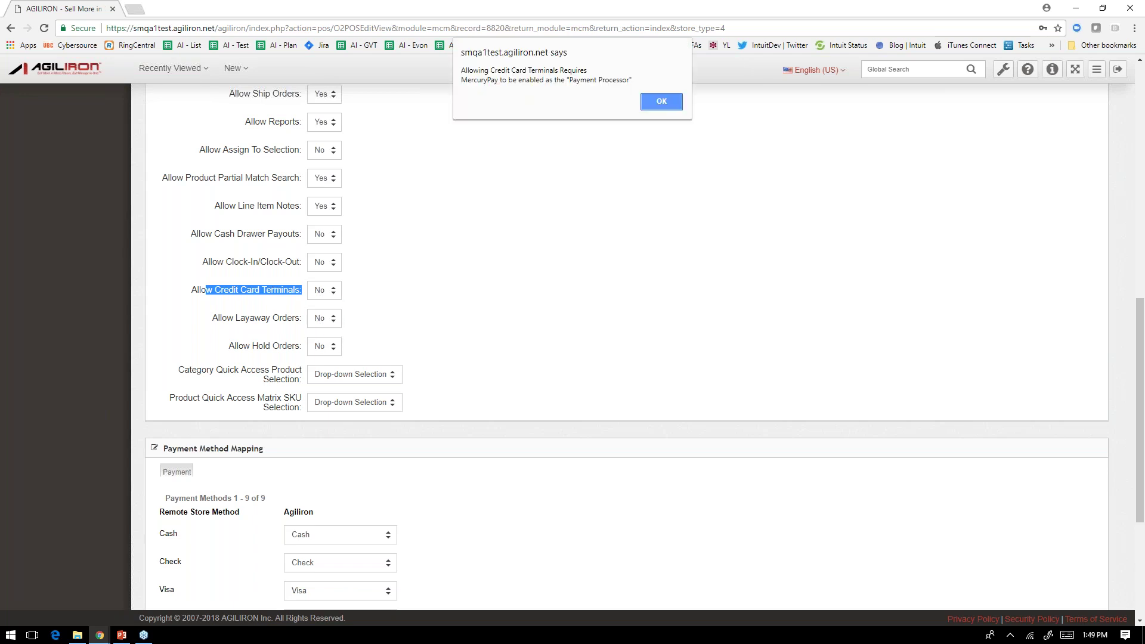
key(Return)
- Set Allow Layaway Orders and Allow Hold Orders to Yes for the channel's sales associates
click(238, 316)
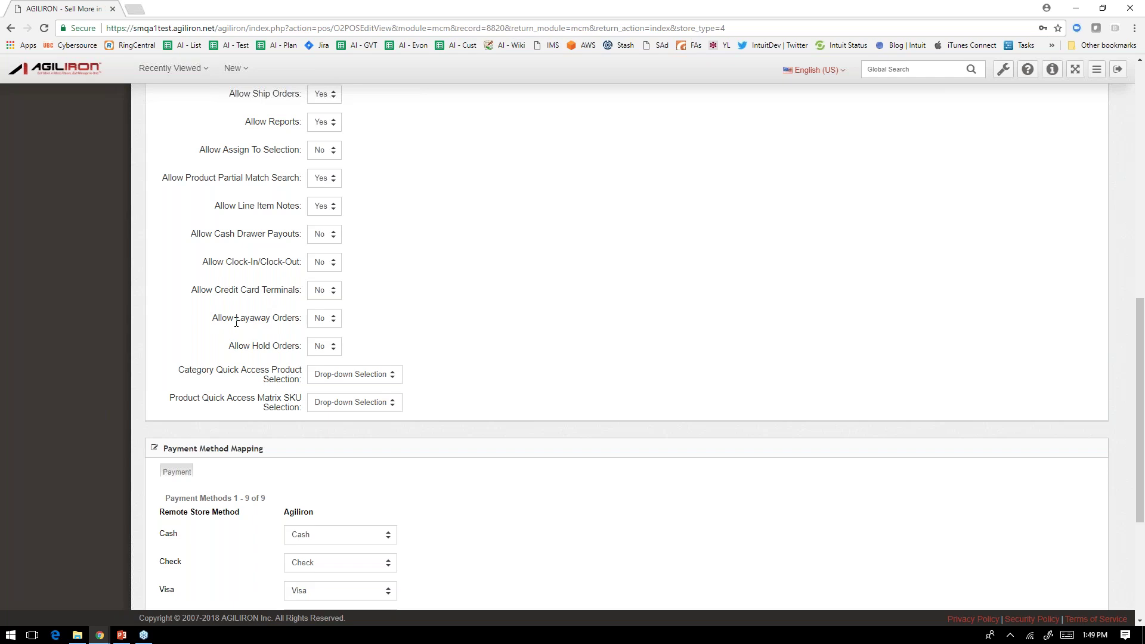
click(334, 321)
click(323, 338)
drag(244, 347, 285, 342)
click(325, 347)
click(322, 365)
- Set both Category Quick Access Product Selection and Product Quick Access Matrix SKU Selection to Grid Selection
drag(201, 369, 278, 370)
click(262, 382)
click(359, 376)
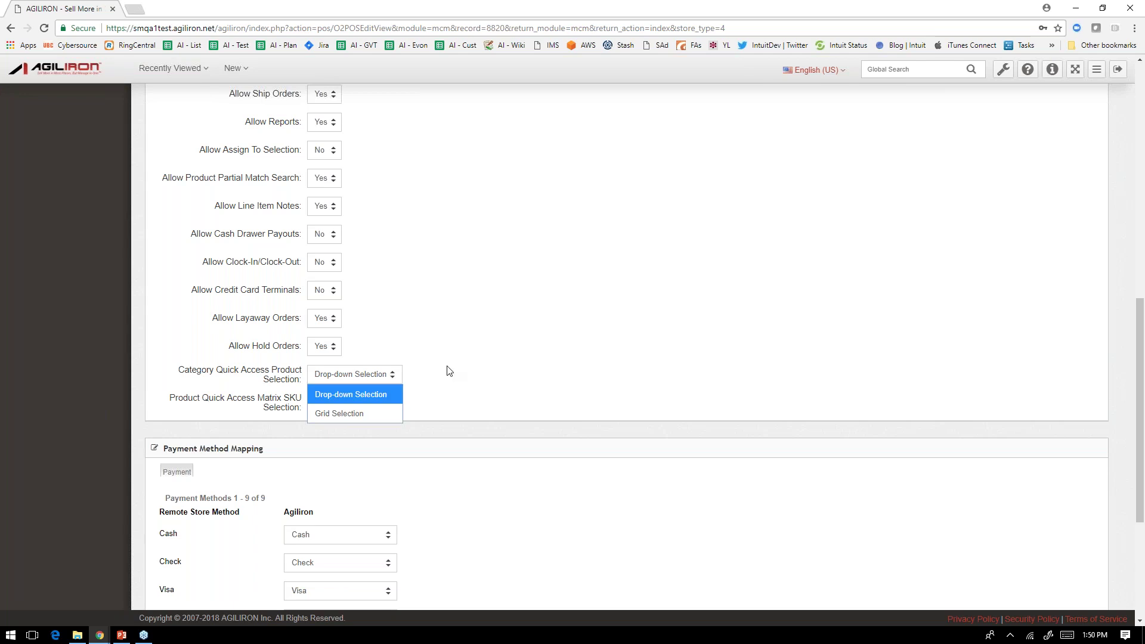
click(366, 410)
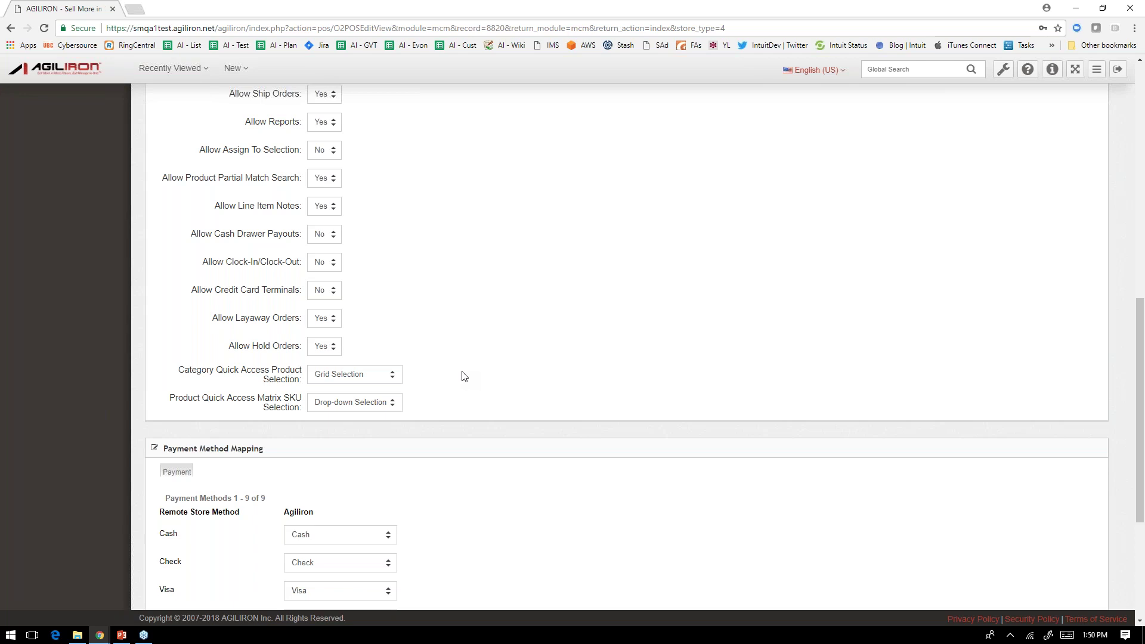
click(354, 402)
click(347, 441)
- Review the Payment Method Mapping section and the Agiliron methods available for the Cash payment method
scroll(510, 339, down, 1)
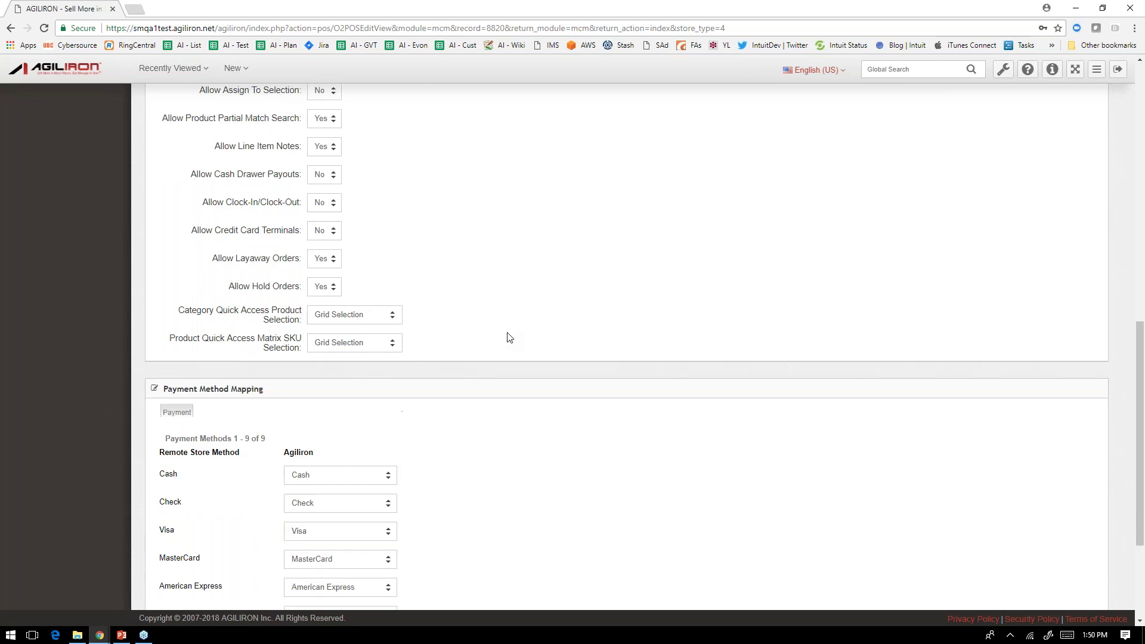
scroll(509, 338, down, 3)
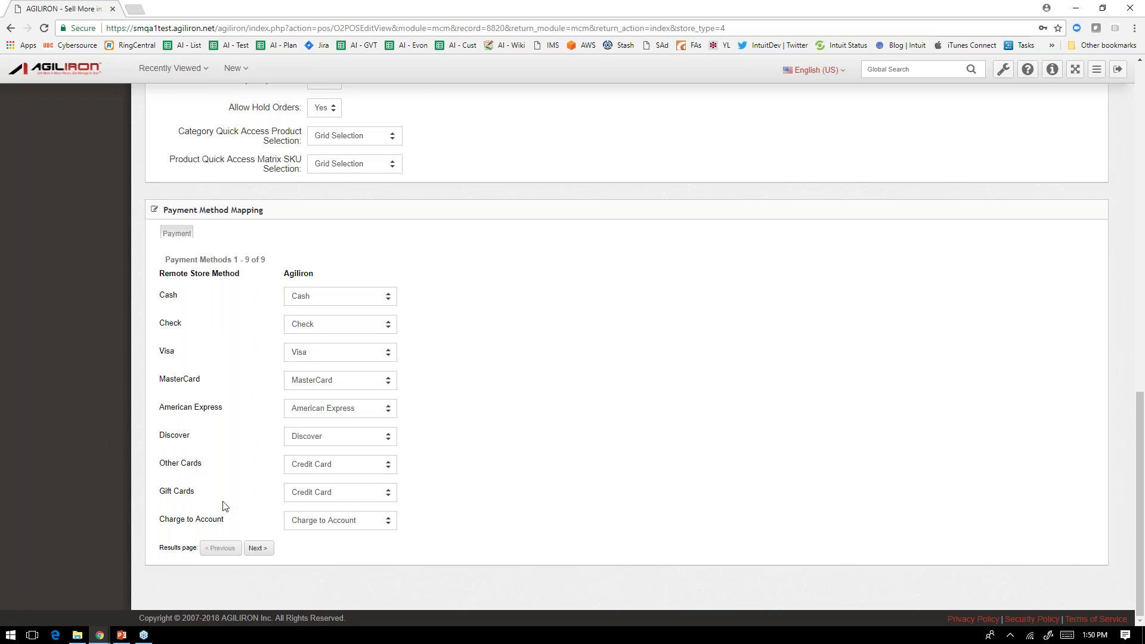
click(334, 296)
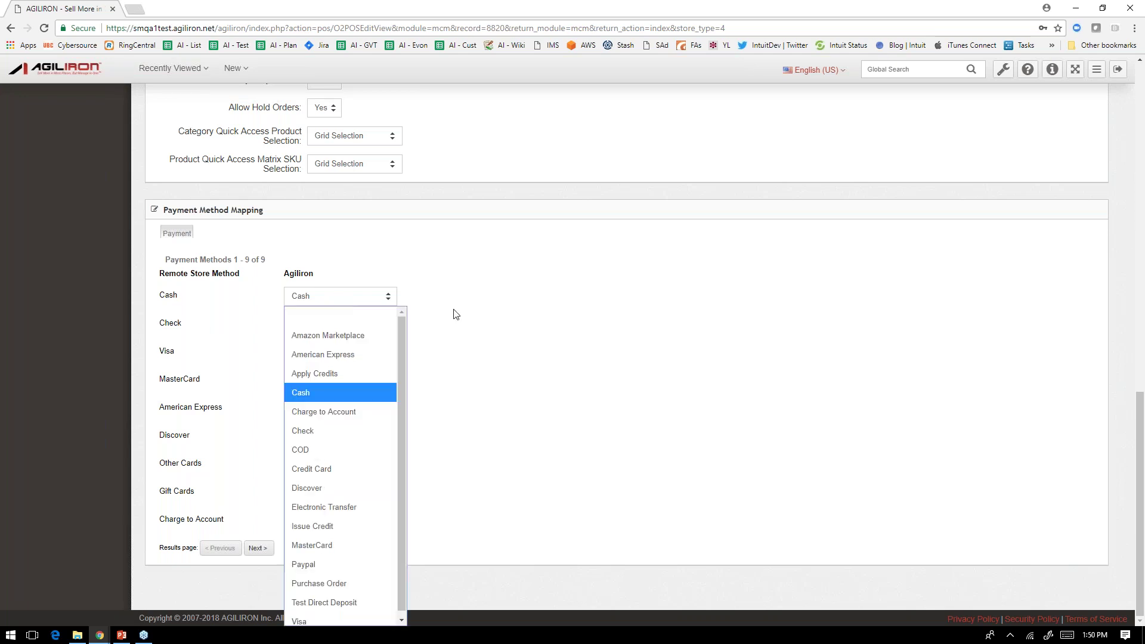
click(456, 314)
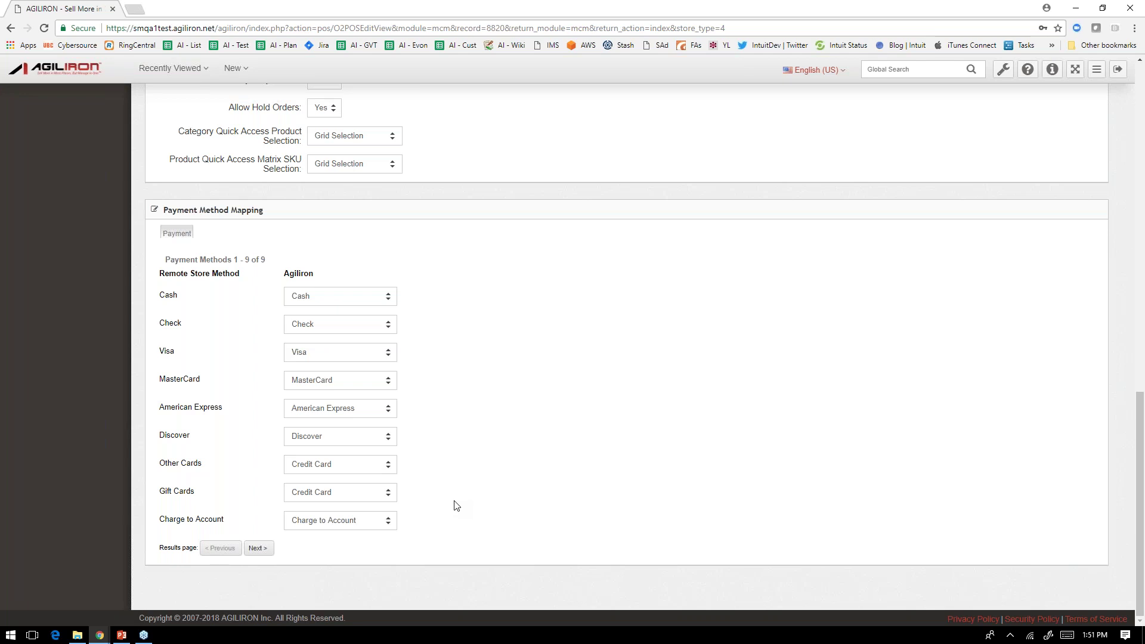
- Examine the channel's Customer Receipt Options, including Invoice for Orders on Account and the receipt format templates
scroll(449, 475, up, 13)
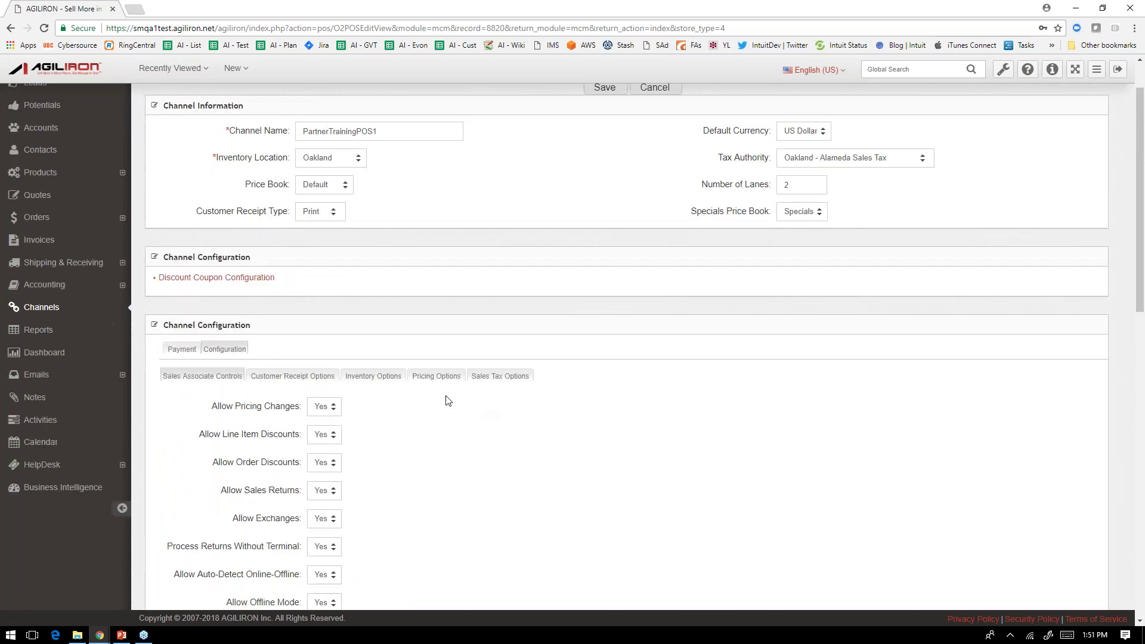
scroll(447, 397, down, 2)
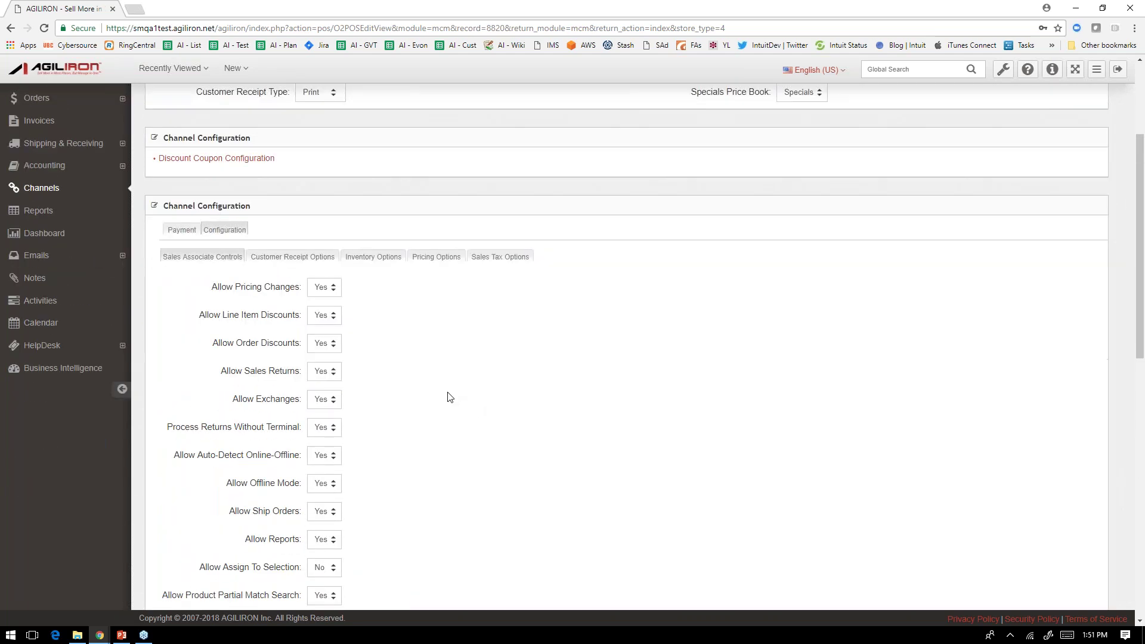
click(312, 258)
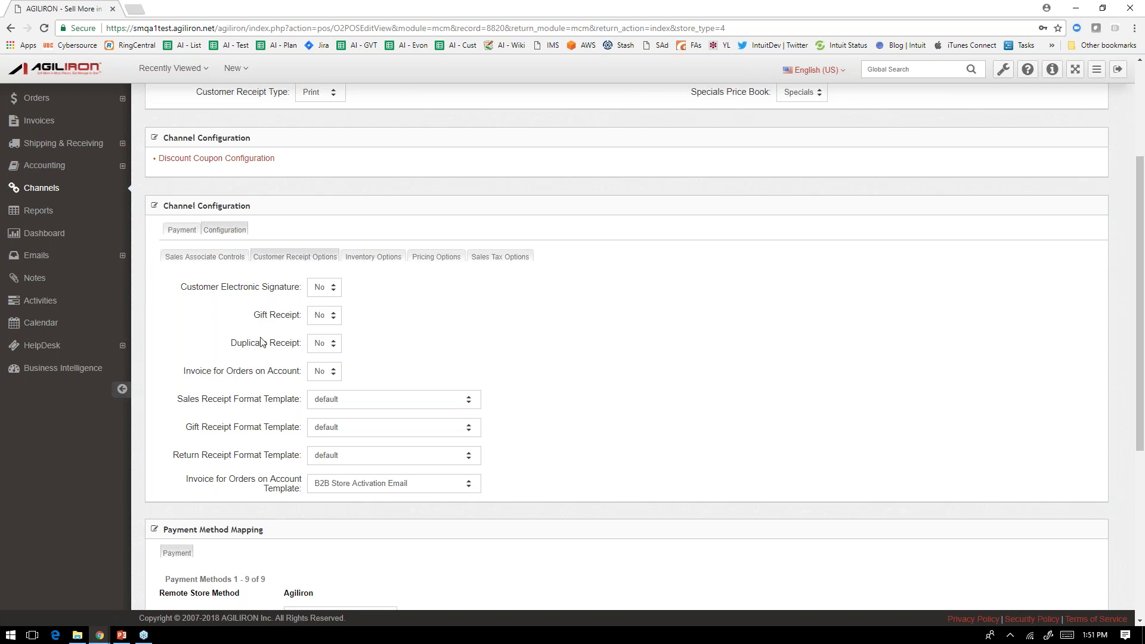
scroll(257, 348, down, 1)
drag(211, 311, 273, 307)
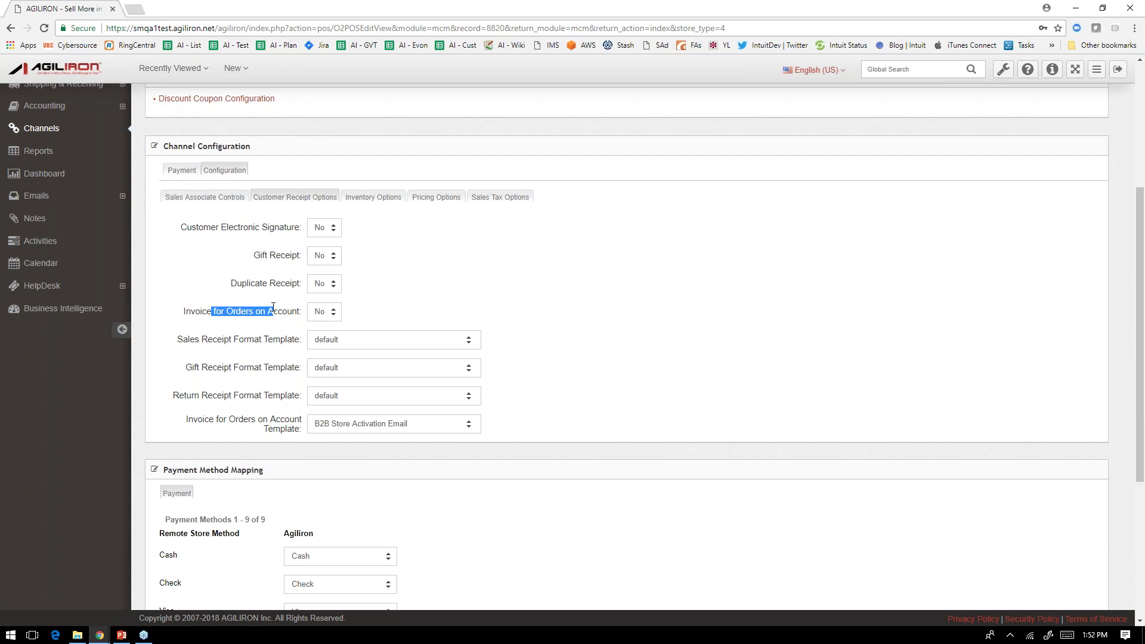
click(206, 351)
- Open Settings in a separate browser tab and review the Communication Setup templates for POS receipts
right_click(1004, 73)
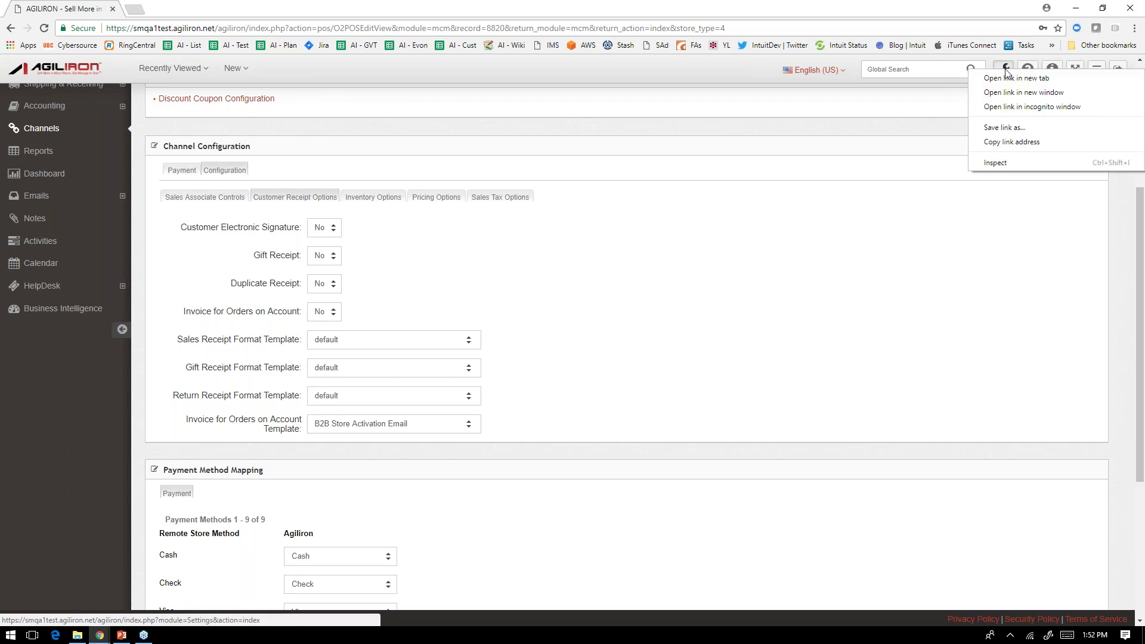
click(1008, 81)
click(179, 8)
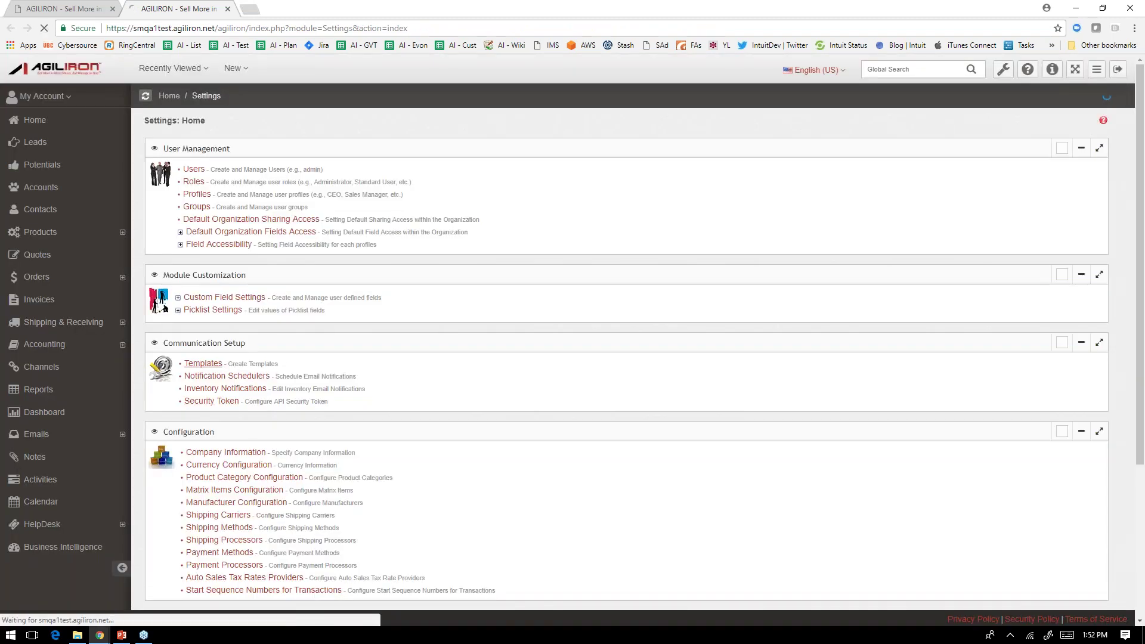
click(221, 366)
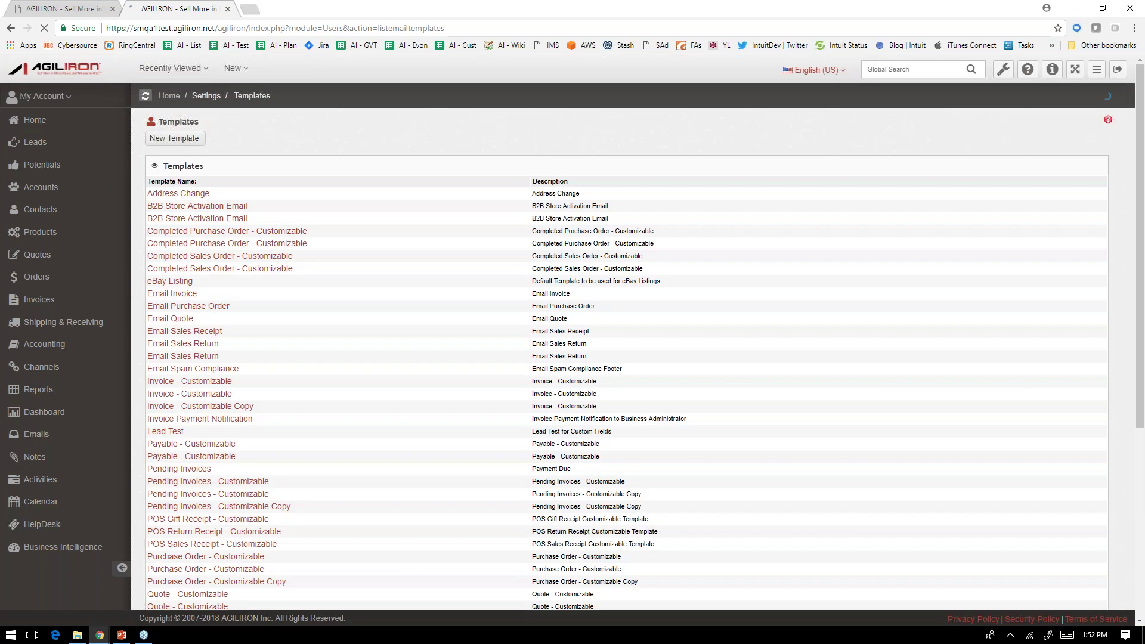
scroll(178, 367, down, 3)
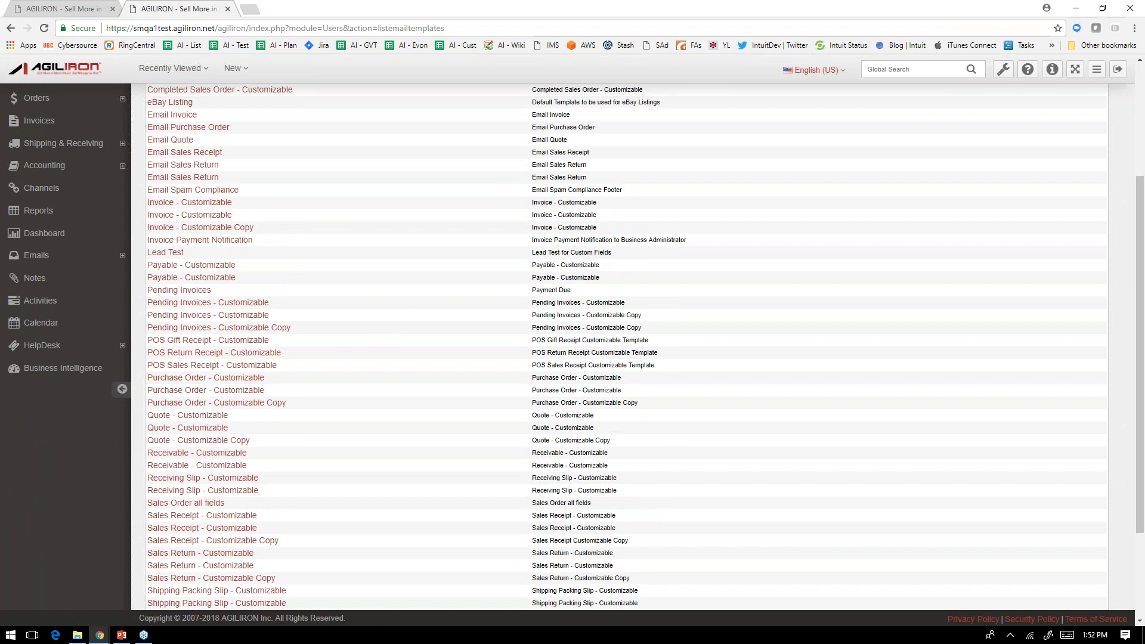
- Return to the channel configuration, set Sales Receipt Format Template to Sales Receipt - Customizable, and check the Gift Receipt Format Template choices
click(90, 7)
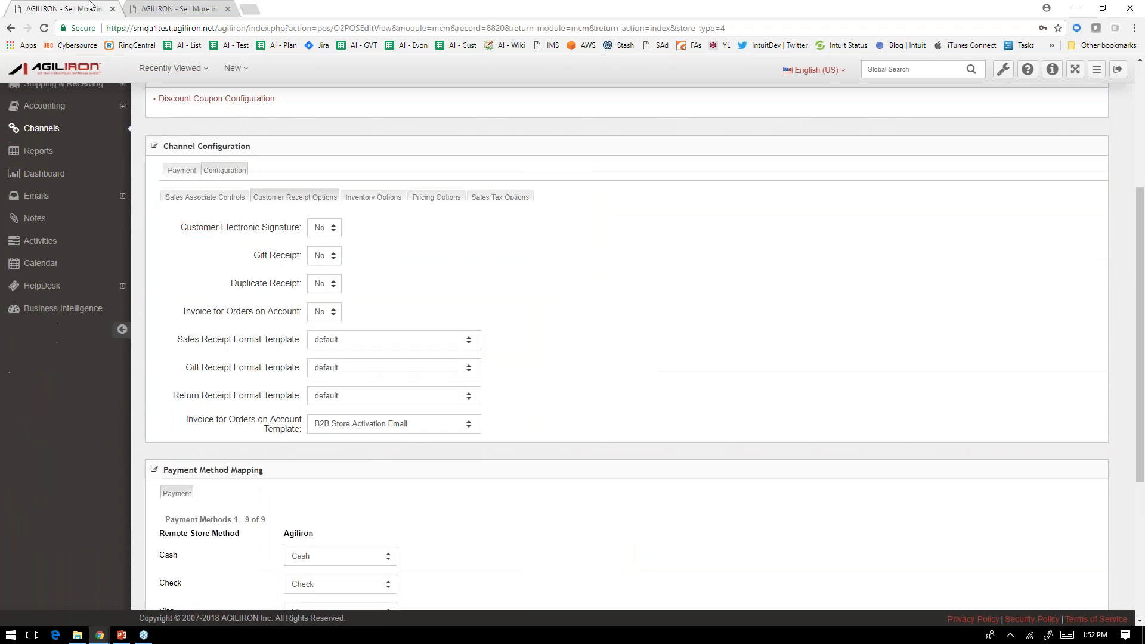
click(387, 338)
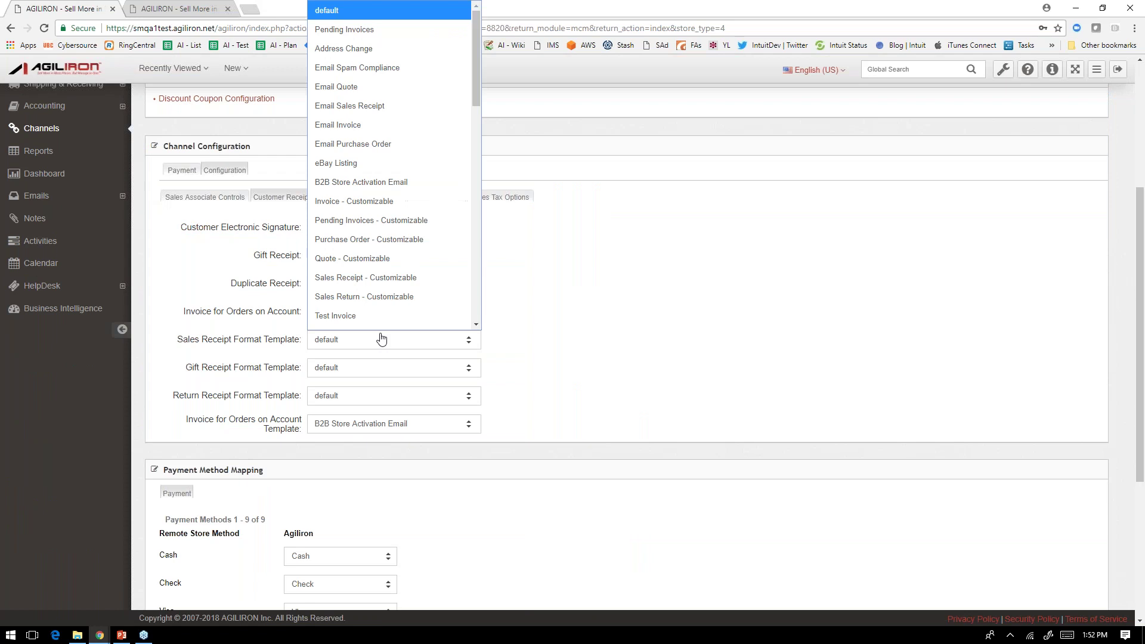
click(392, 264)
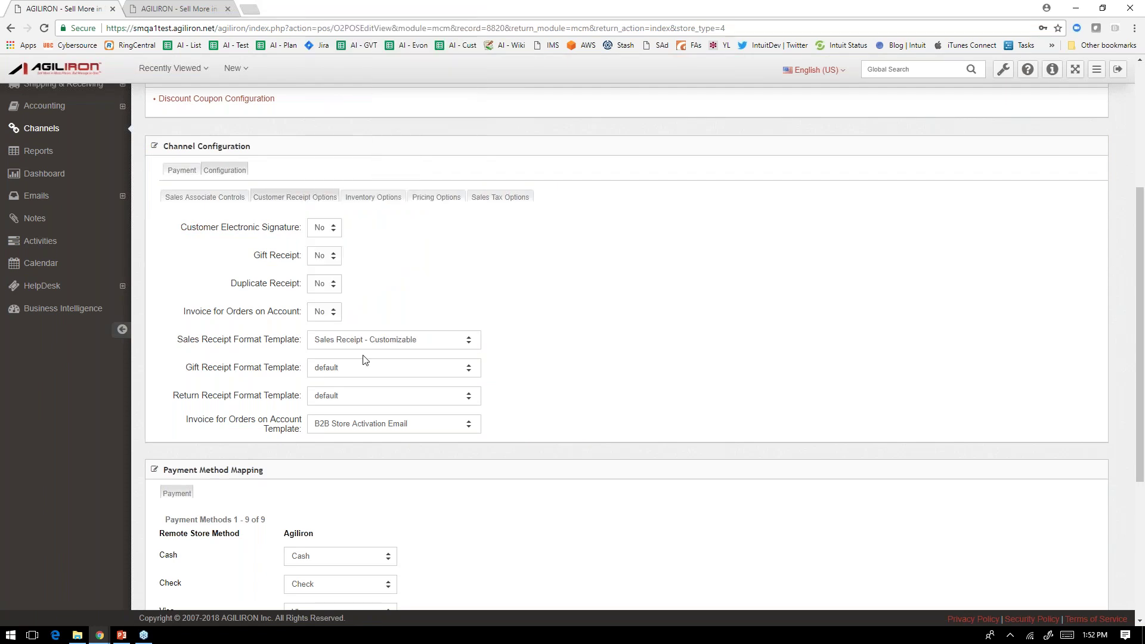
click(365, 359)
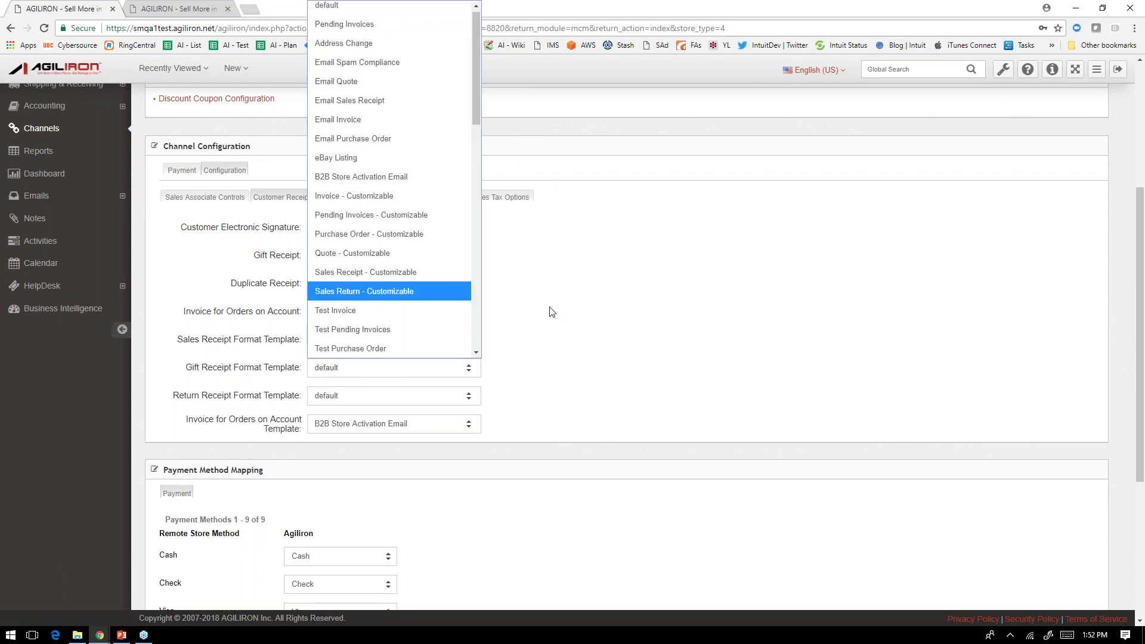
click(540, 325)
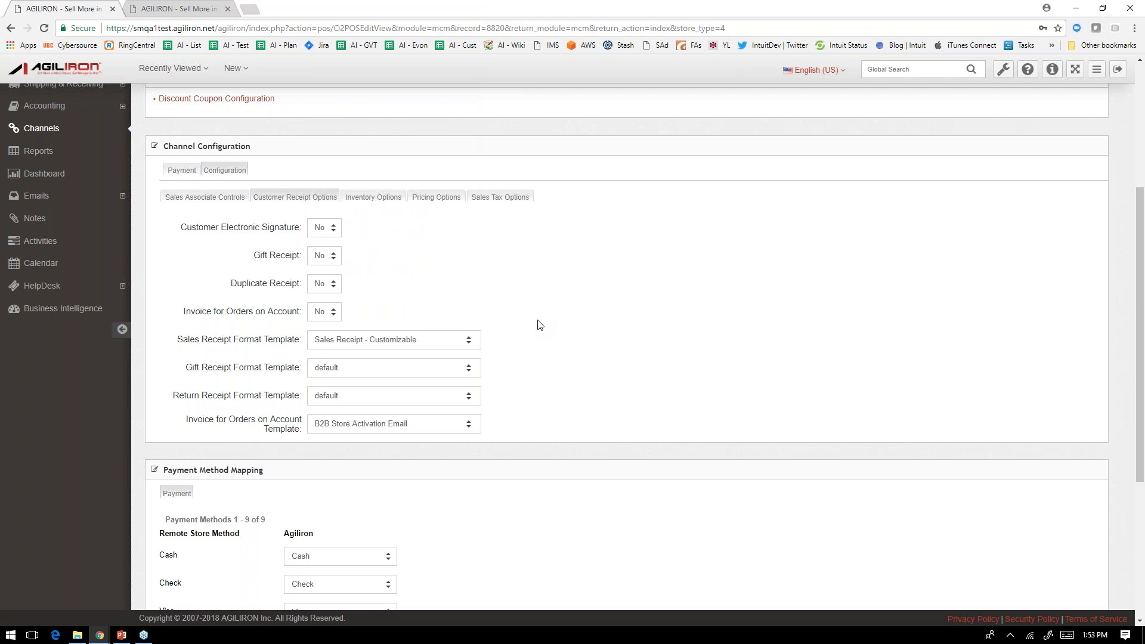
- Review the channel's Inventory Options and Pricing Options, covering Customer Specific Pricing, Buy X for $Y Pricing, Require Full Group and Apply to Qty above X
click(382, 202)
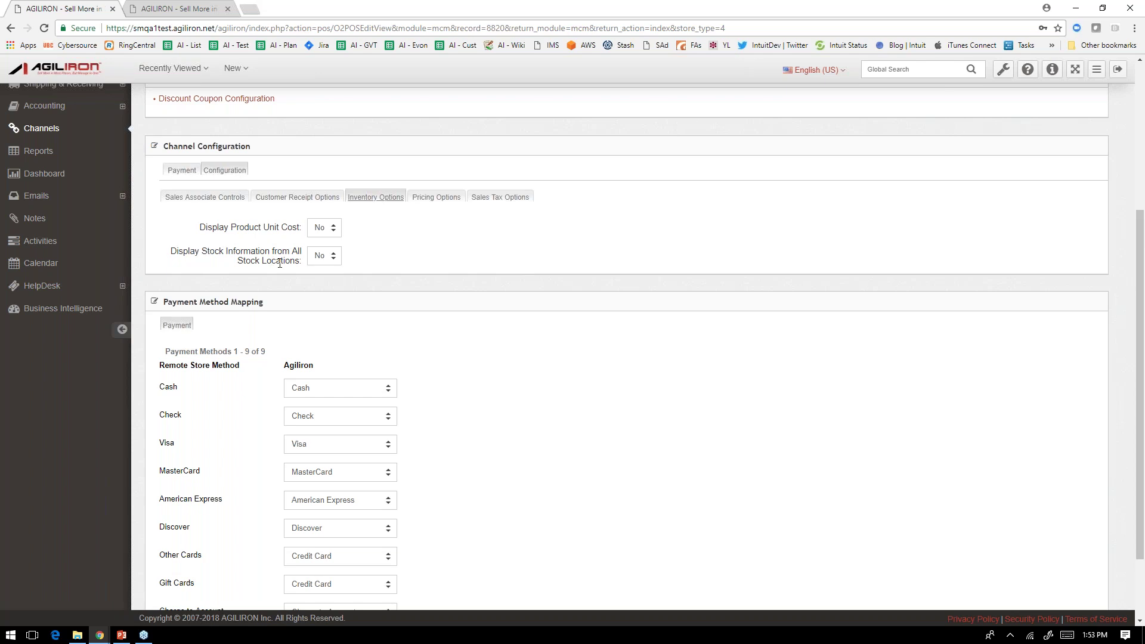
click(436, 198)
drag(204, 227, 274, 226)
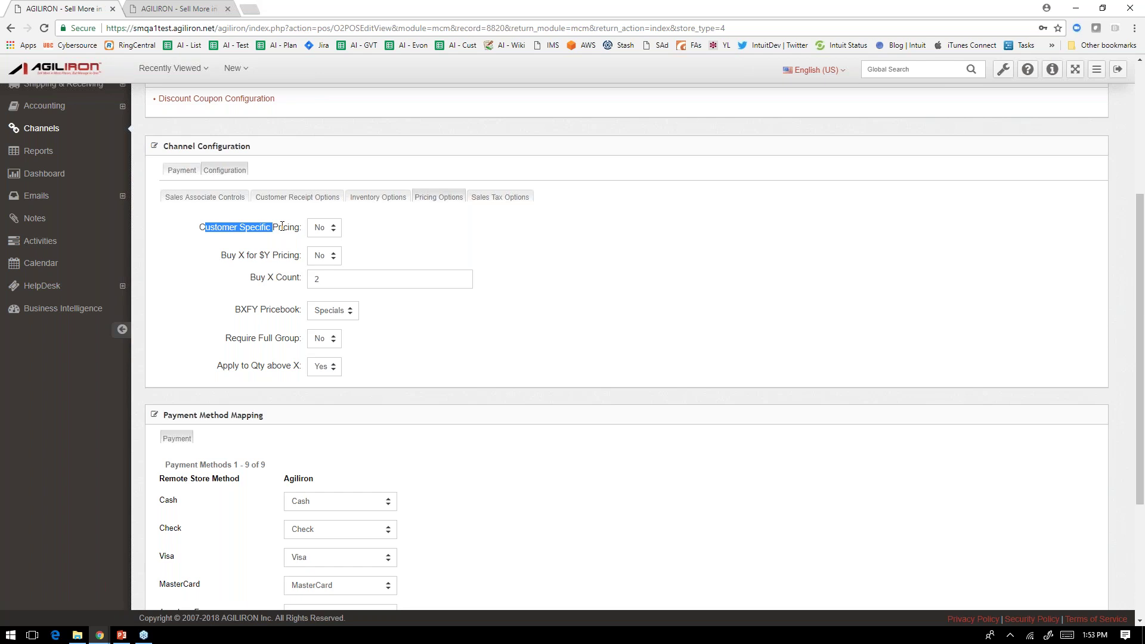
click(913, 37)
drag(221, 255, 302, 258)
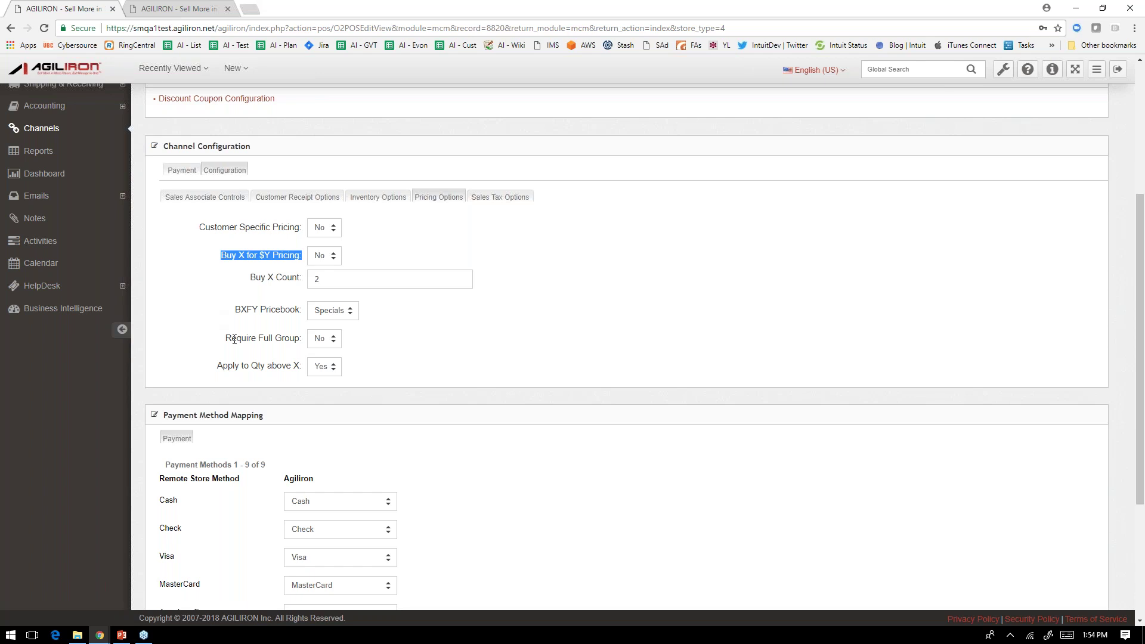
drag(225, 338, 302, 337)
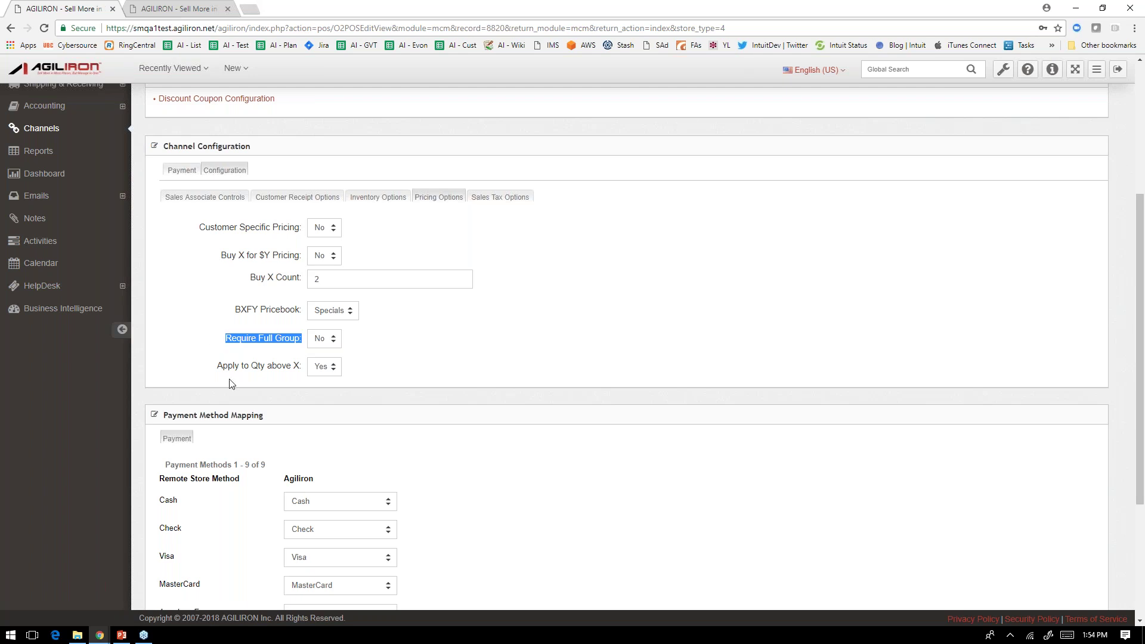
drag(224, 365, 276, 366)
click(439, 349)
- In the Sales Tax Options, set Sales Tax on Customer Selection to Customer Account Tax Authority
click(502, 200)
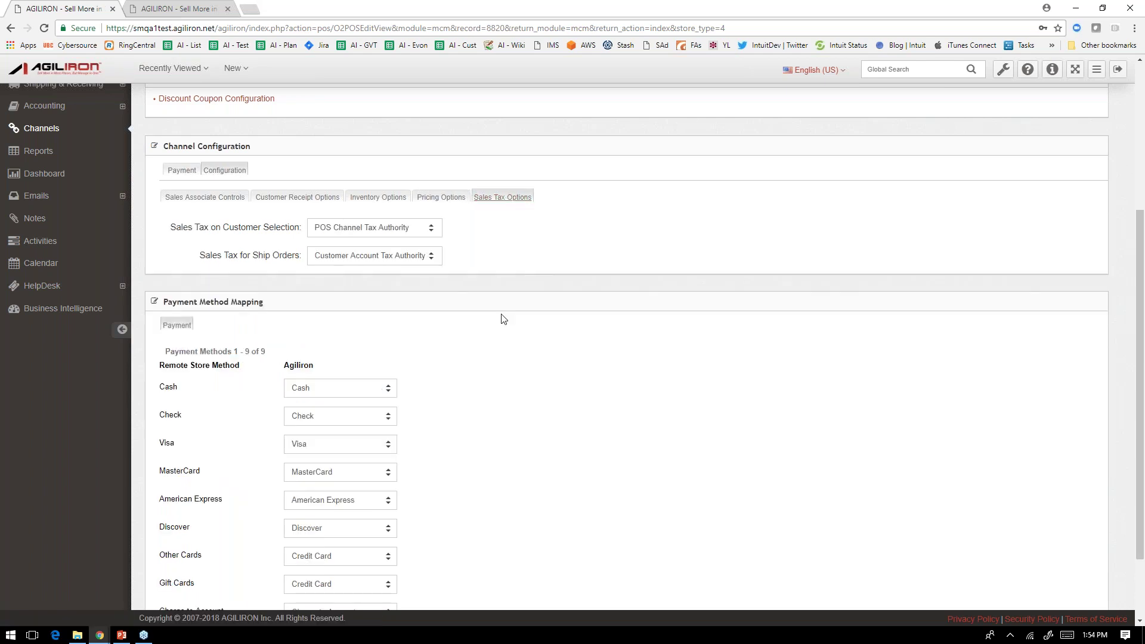
drag(198, 227, 277, 227)
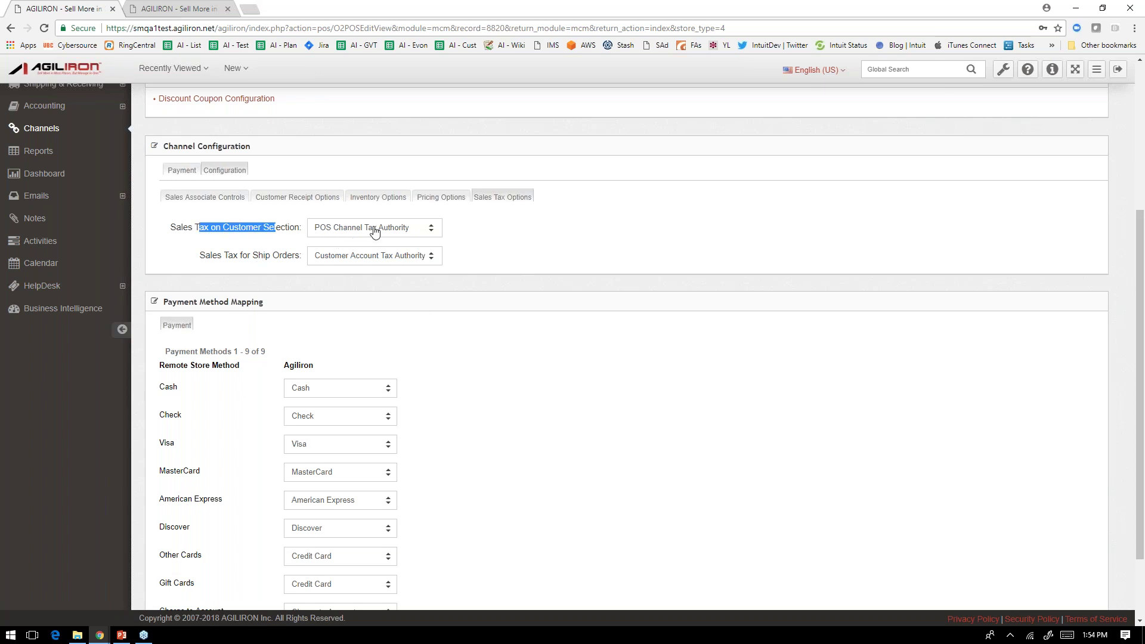
scroll(568, 230, up, 3)
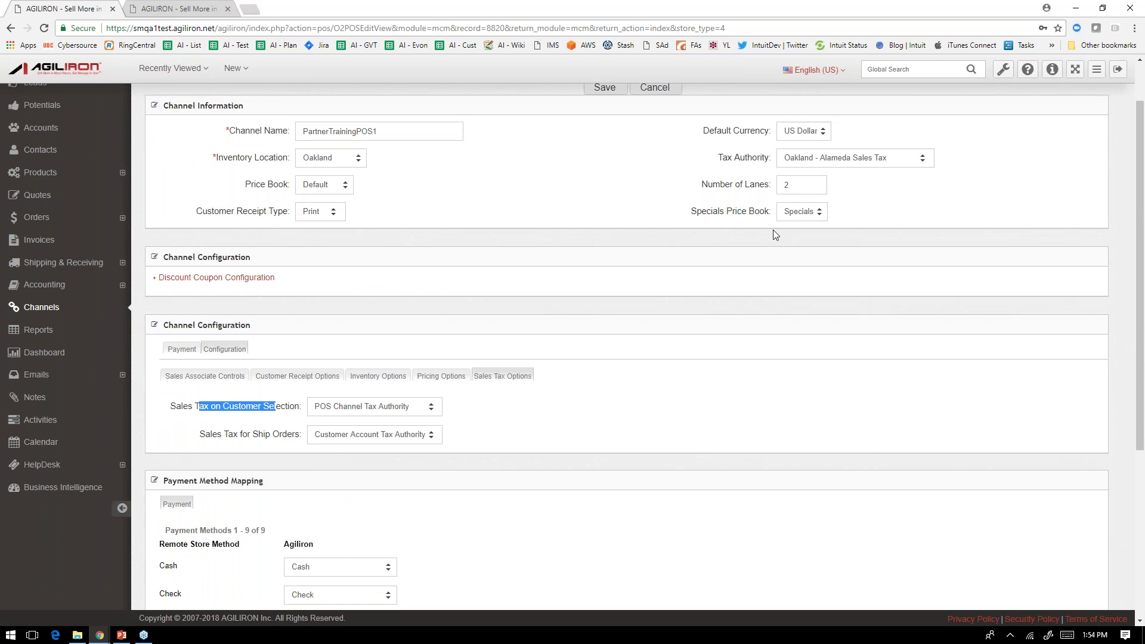
click(376, 408)
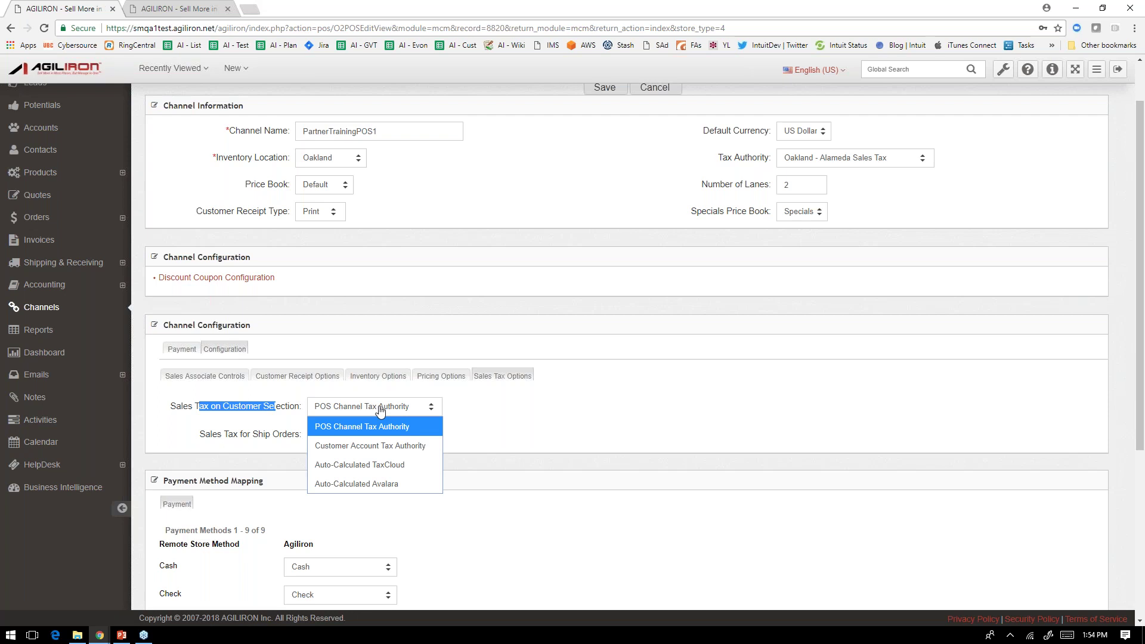
click(406, 454)
click(509, 422)
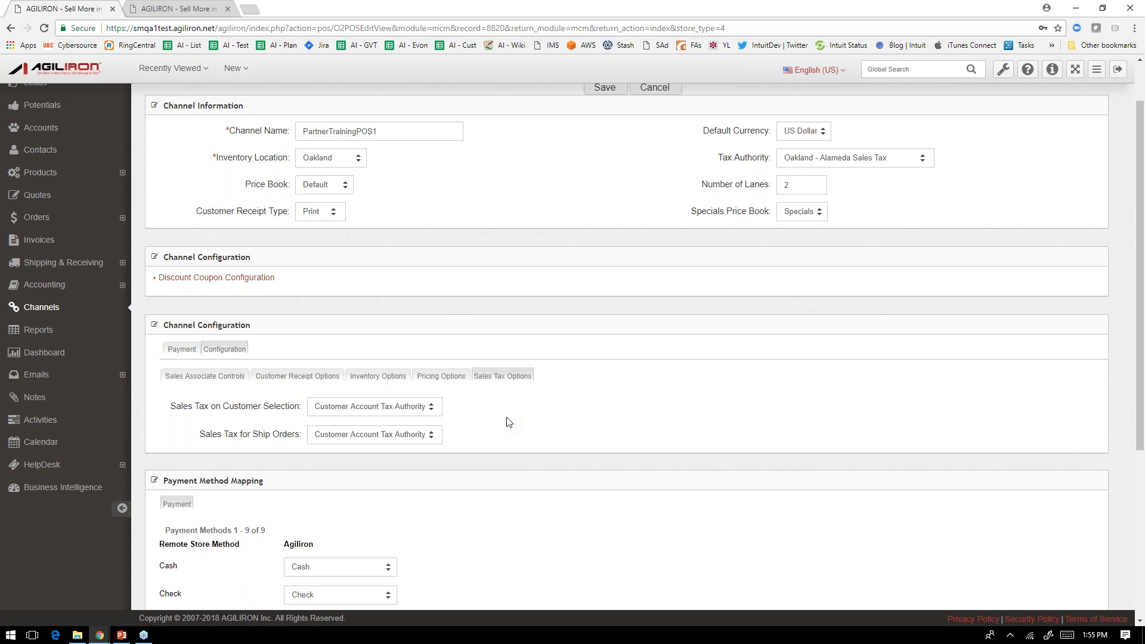
- Review the tax authority choices for Sales Tax for Ship Orders without changing the selection
drag(224, 434, 278, 431)
click(377, 440)
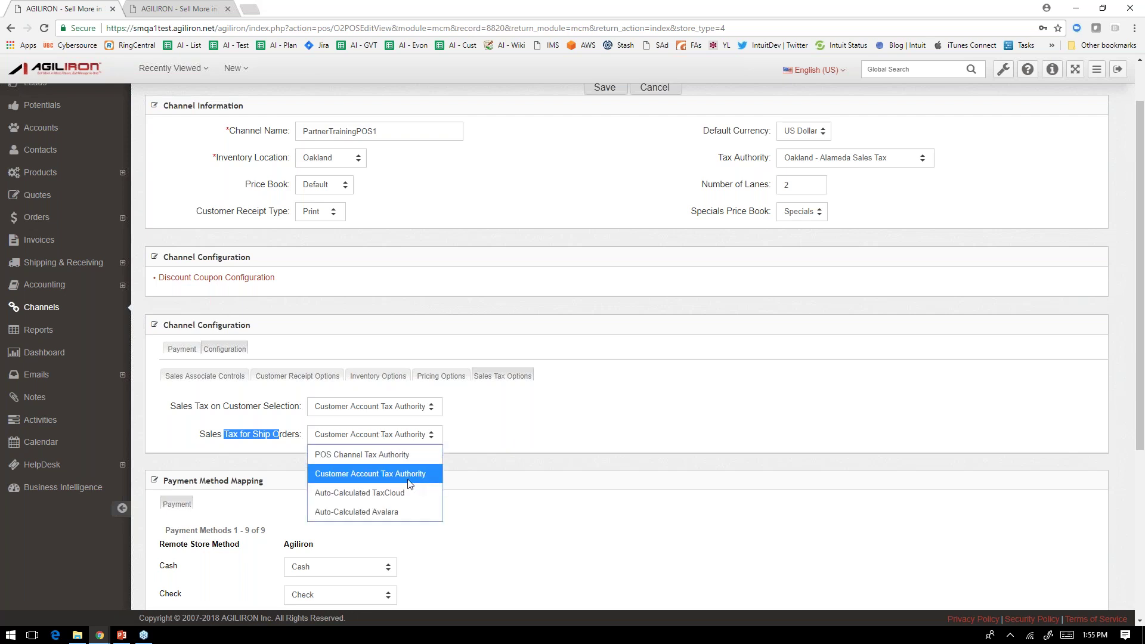
click(509, 453)
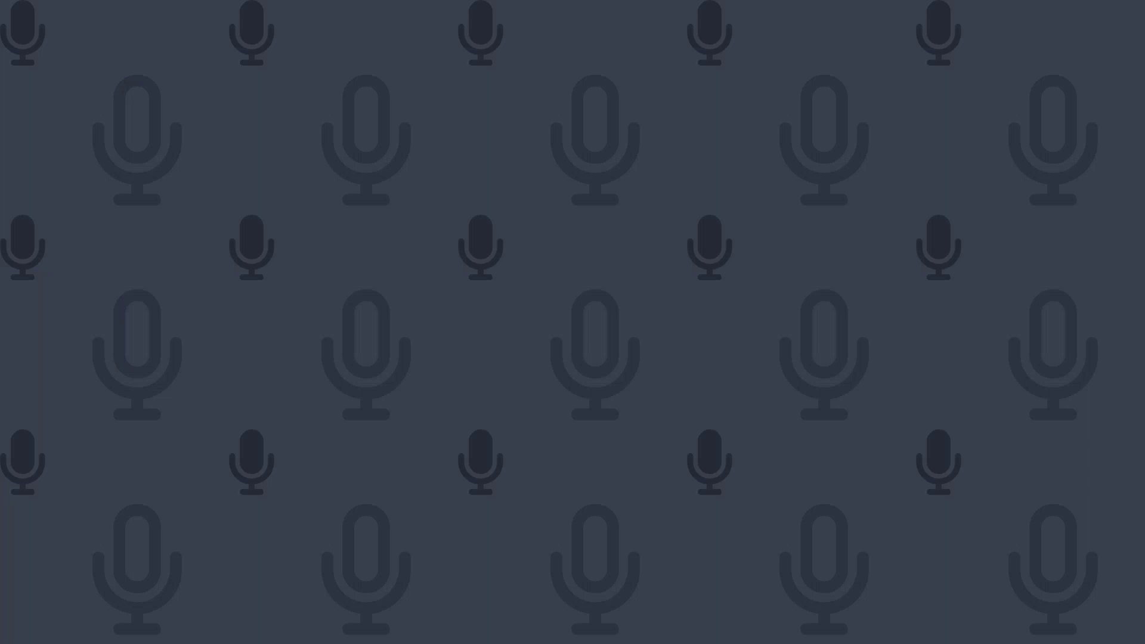
- Switch to the mirrored iPad in Reflector 2 and open the default settings of the Agiliron warehouse app
mouse_move(886, 641)
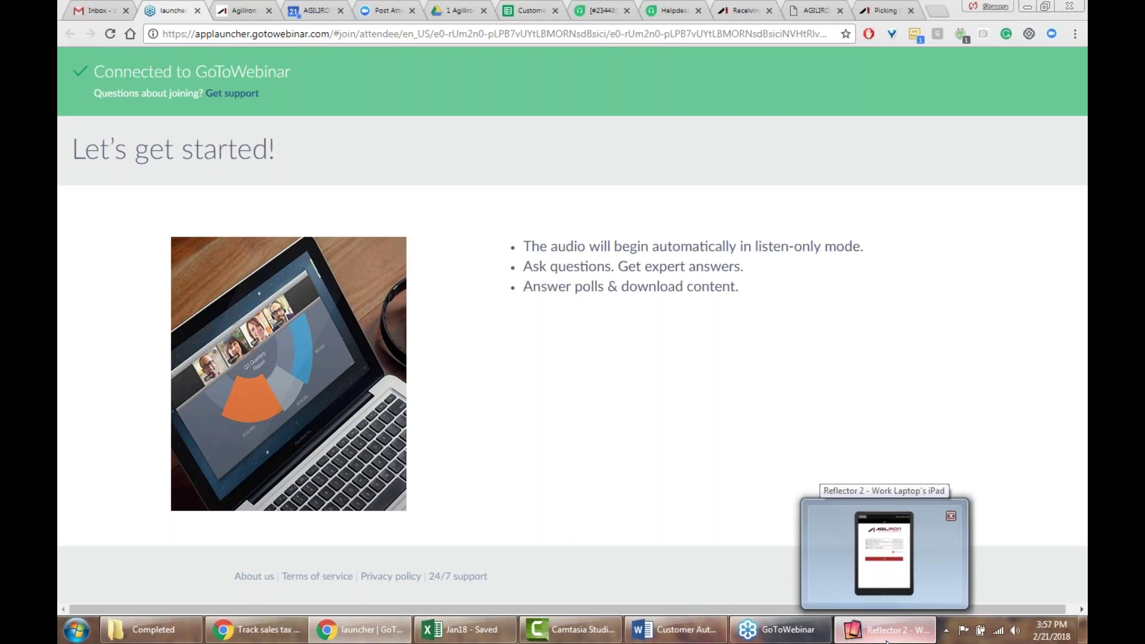
click(887, 641)
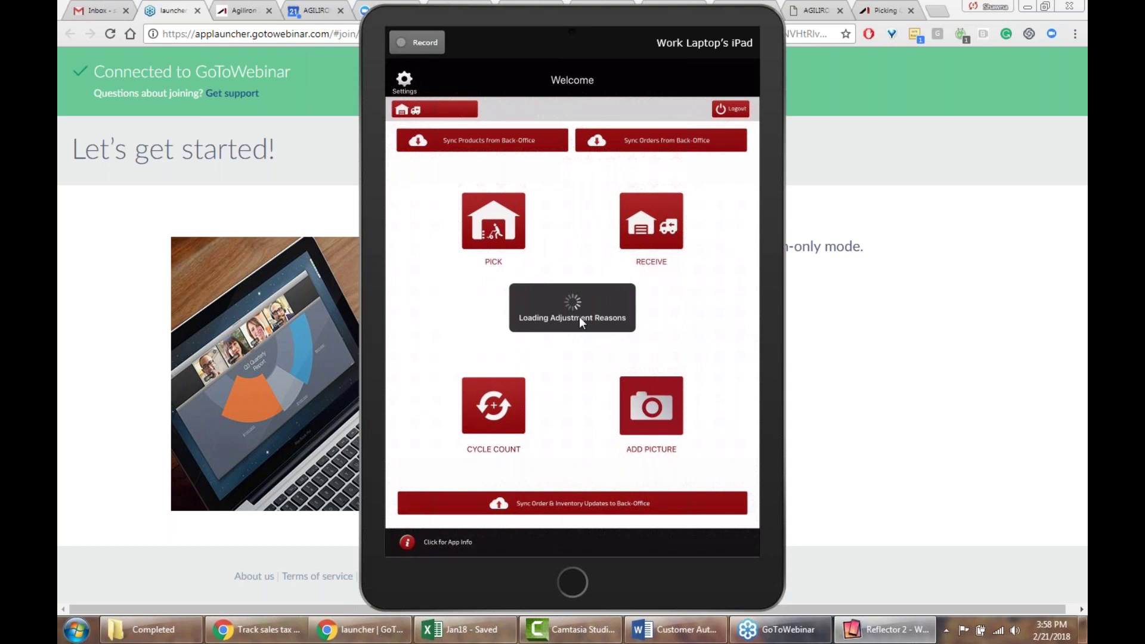
click(416, 88)
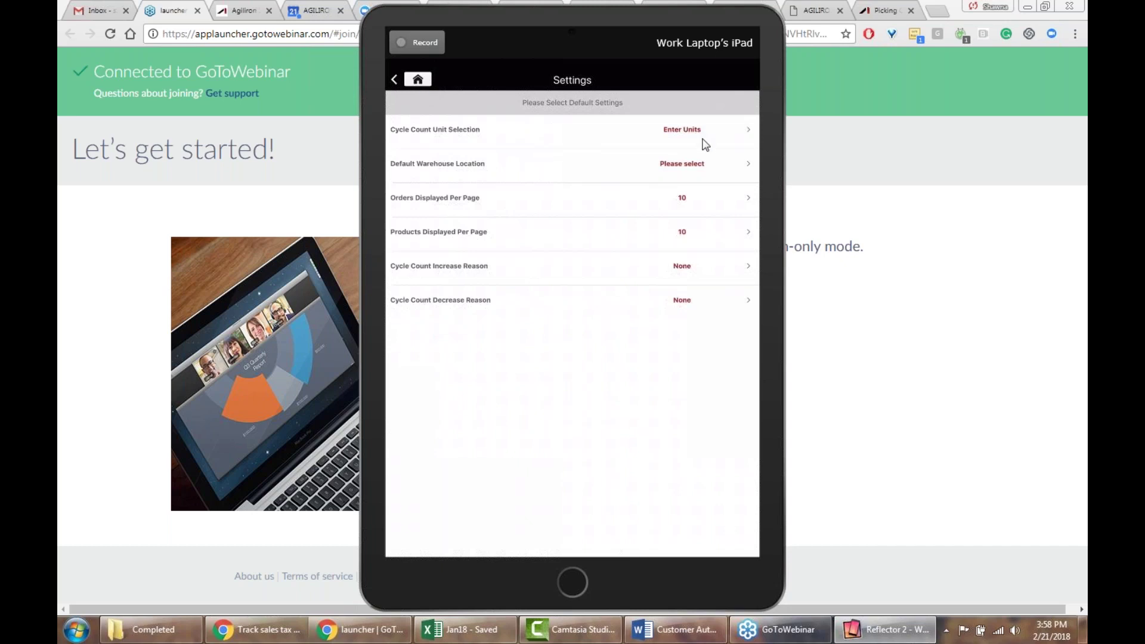
- Sync products and orders from the back office for the Oakland location and open the list of orders to pick
click(705, 145)
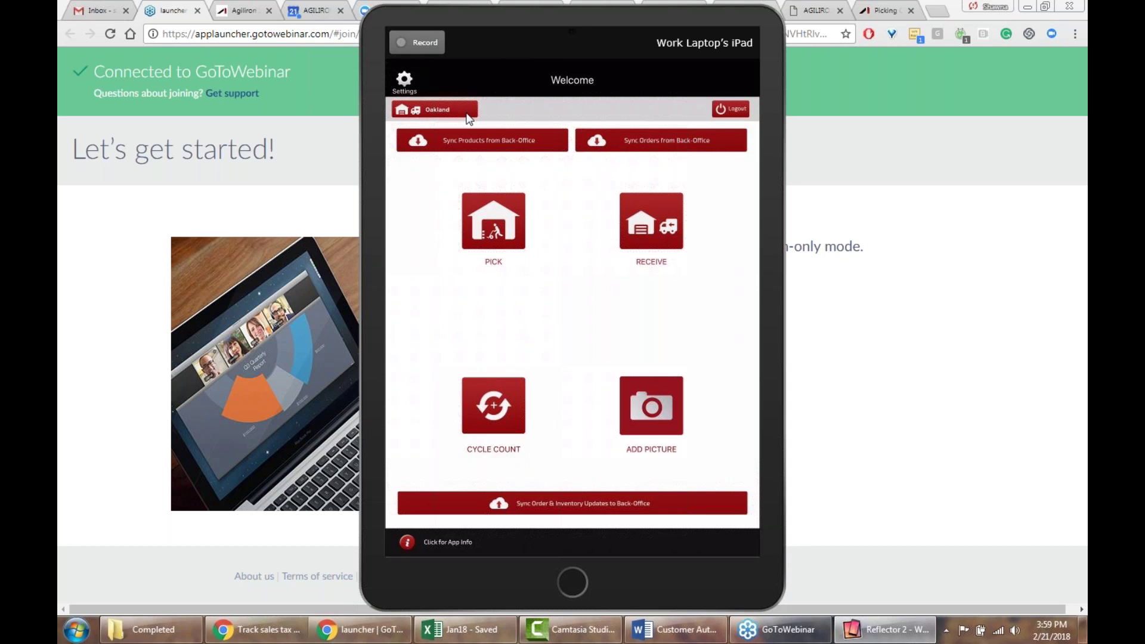
click(502, 144)
click(641, 151)
click(516, 247)
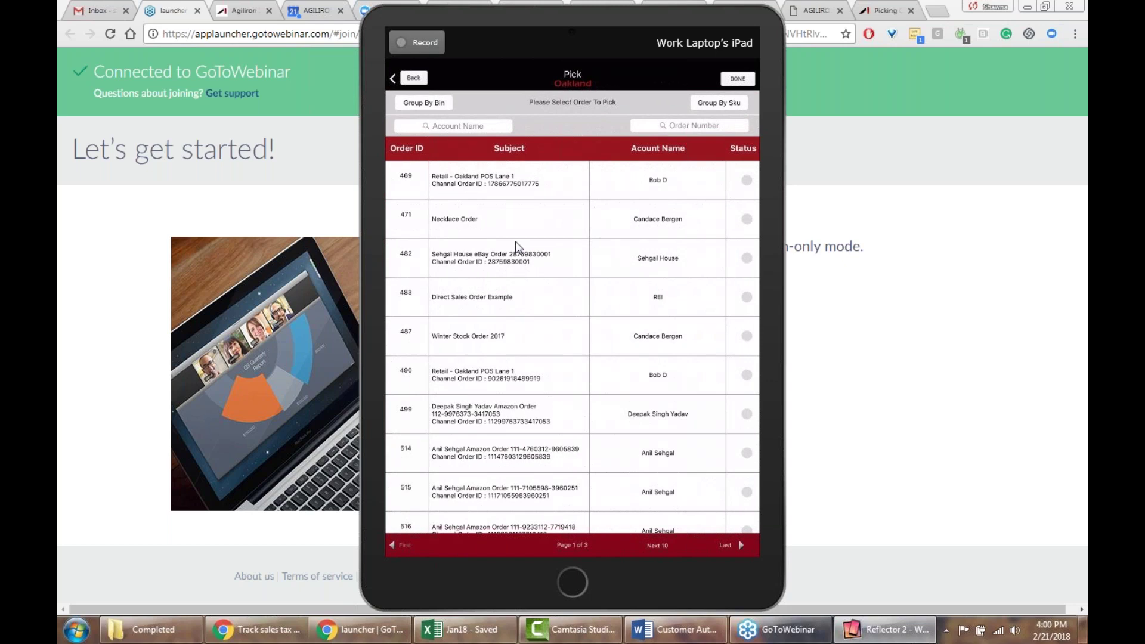
- Group the orders to pick by SKU and pick a quantity of 15 Altec Speakers for Winter Stock Order 2017
click(436, 110)
click(720, 108)
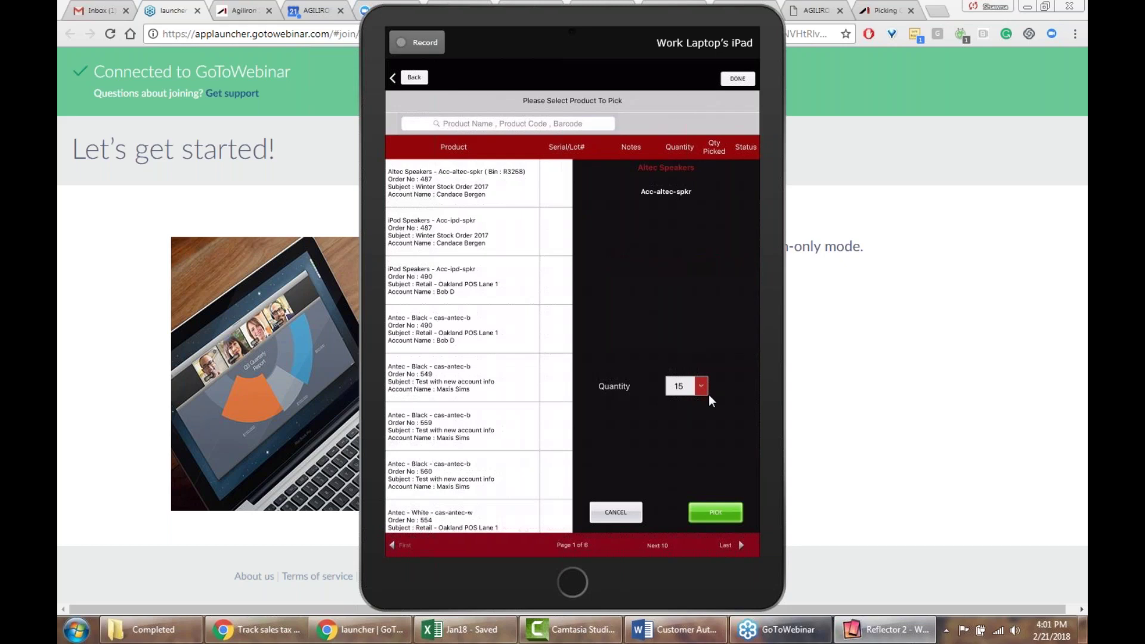
click(731, 520)
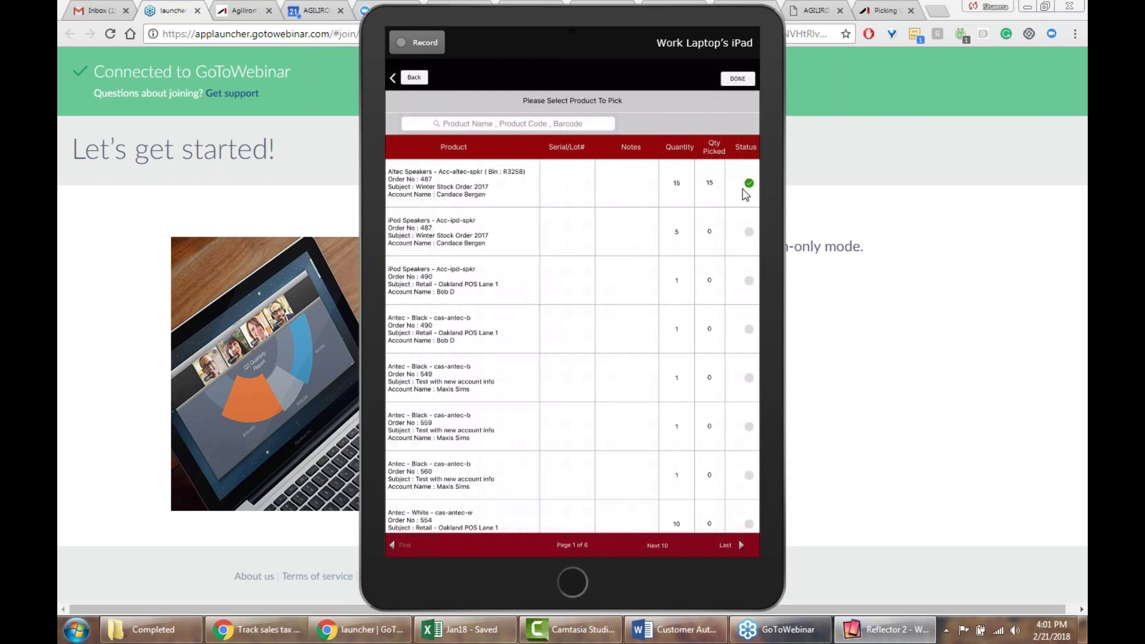
- Look at the last page of products to pick and finish the picking session
click(739, 241)
click(728, 546)
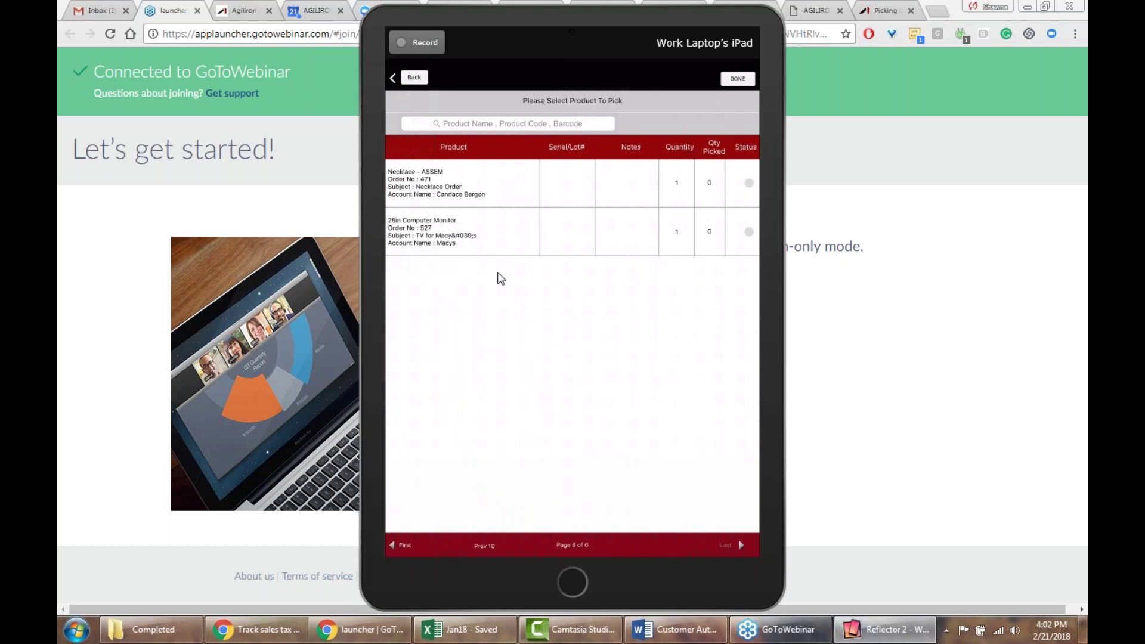
click(737, 79)
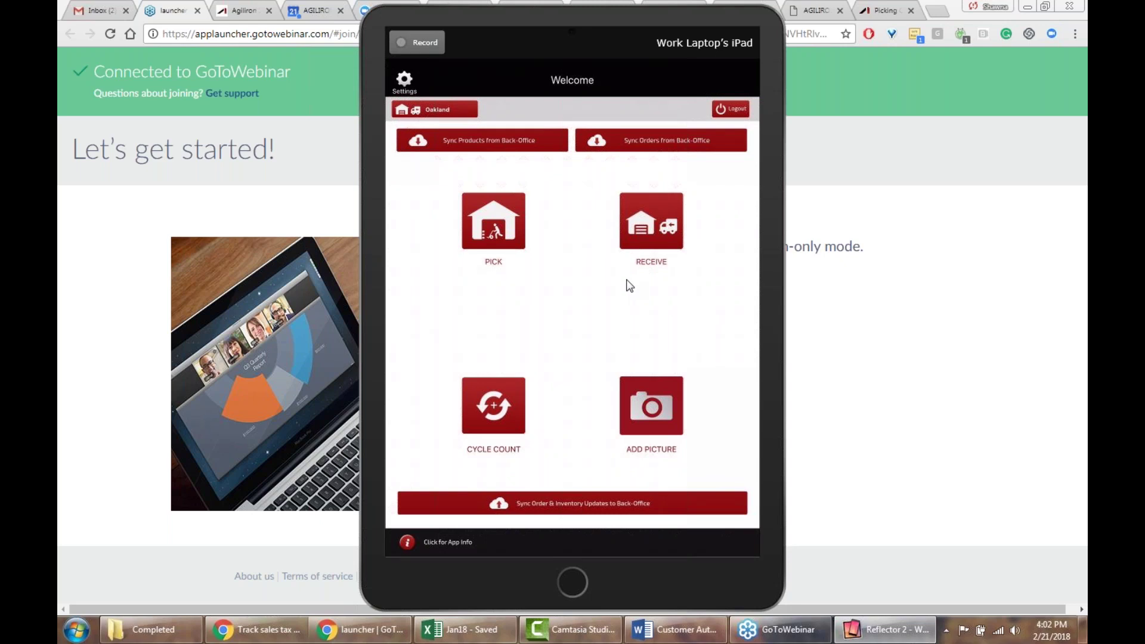
- Open the New 1TB Hard Drives purchase order for receiving and enter serial/lot number 123567 for the WD 1TB My Passport Hard drive
click(661, 243)
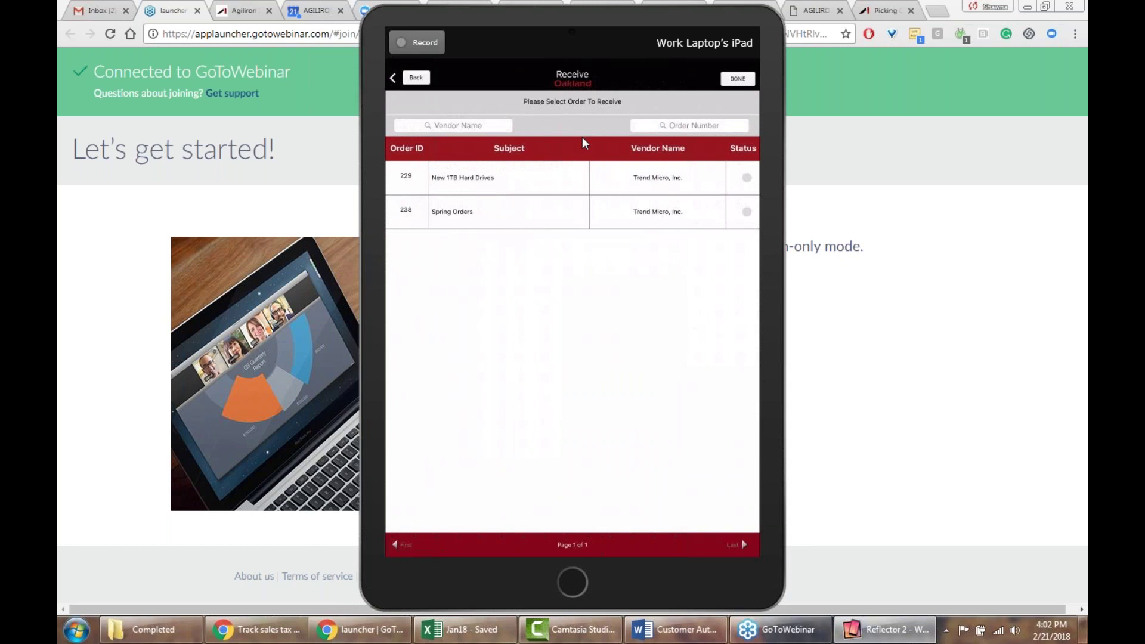
click(577, 179)
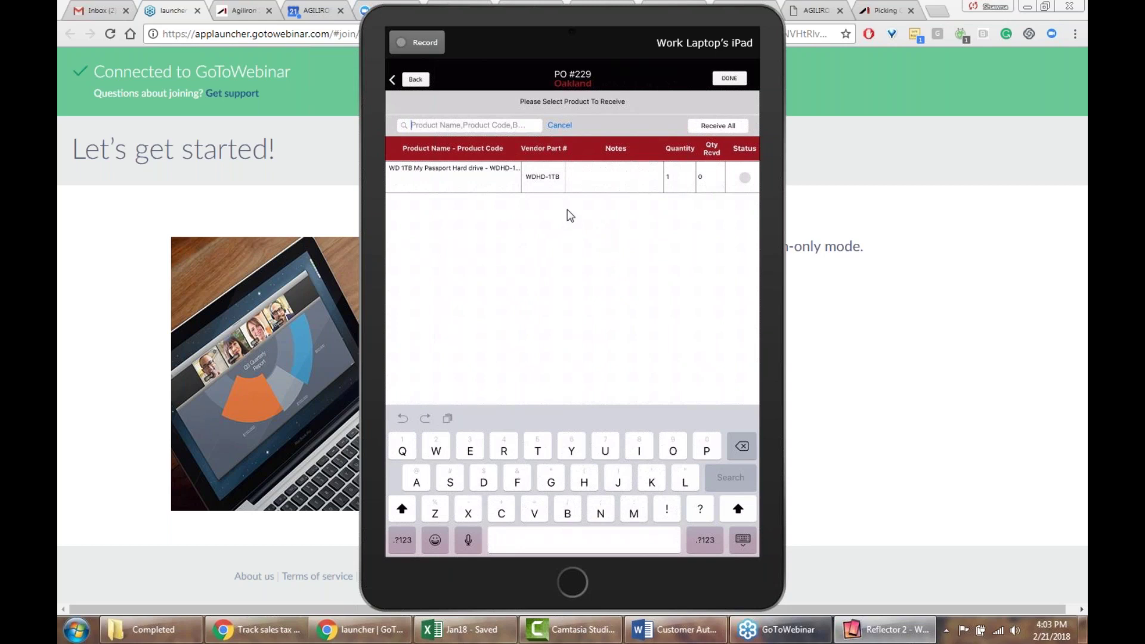
click(616, 186)
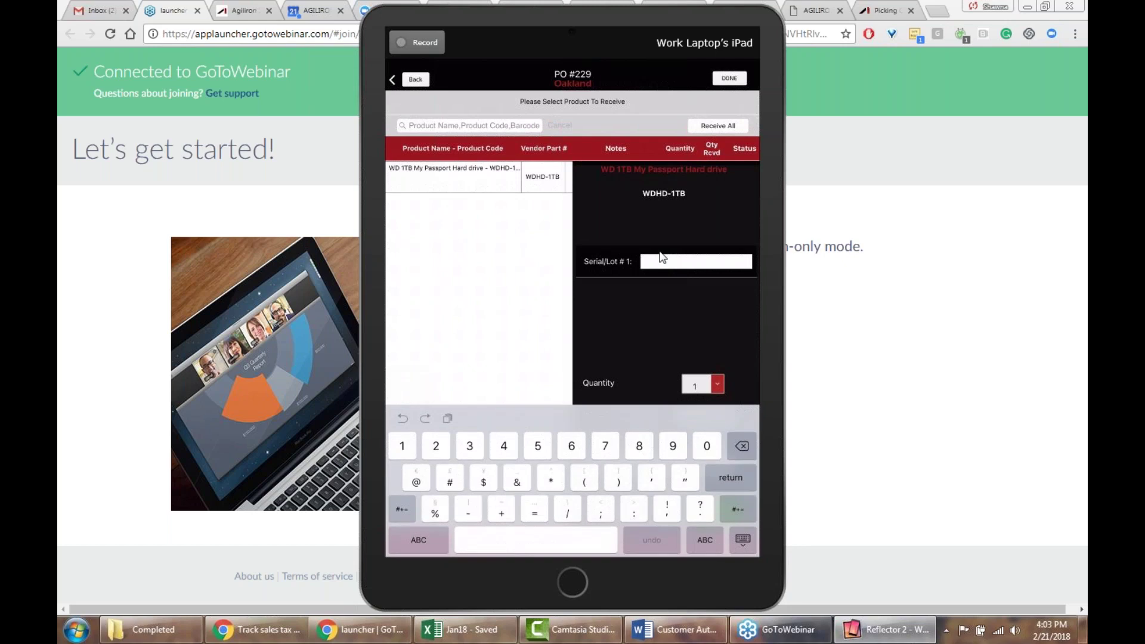
text(1234567)
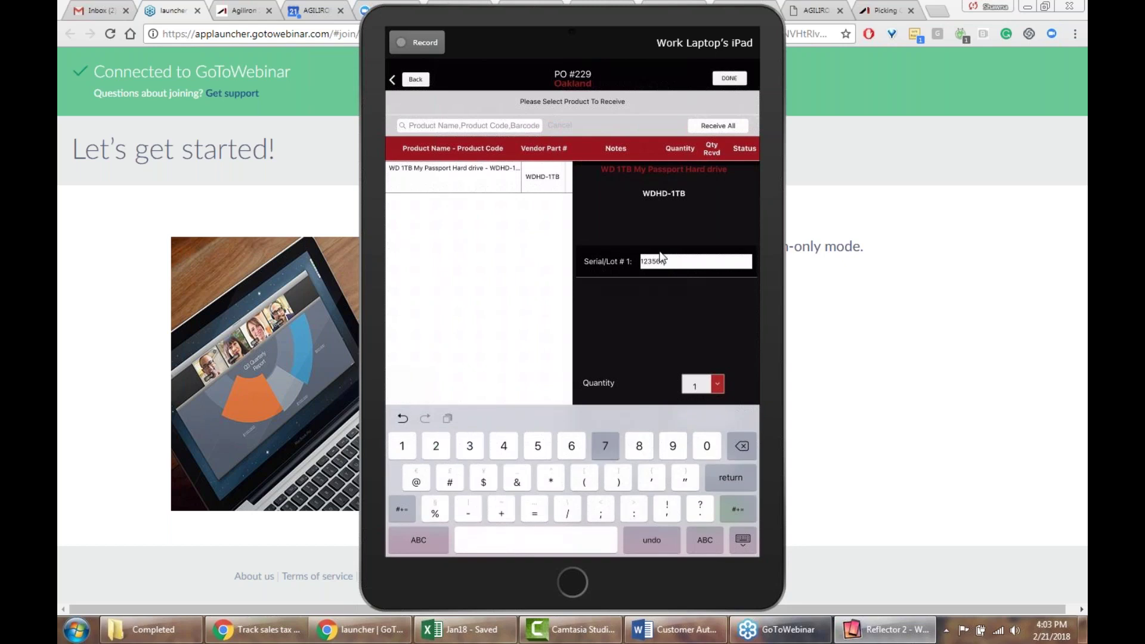
key(Return)
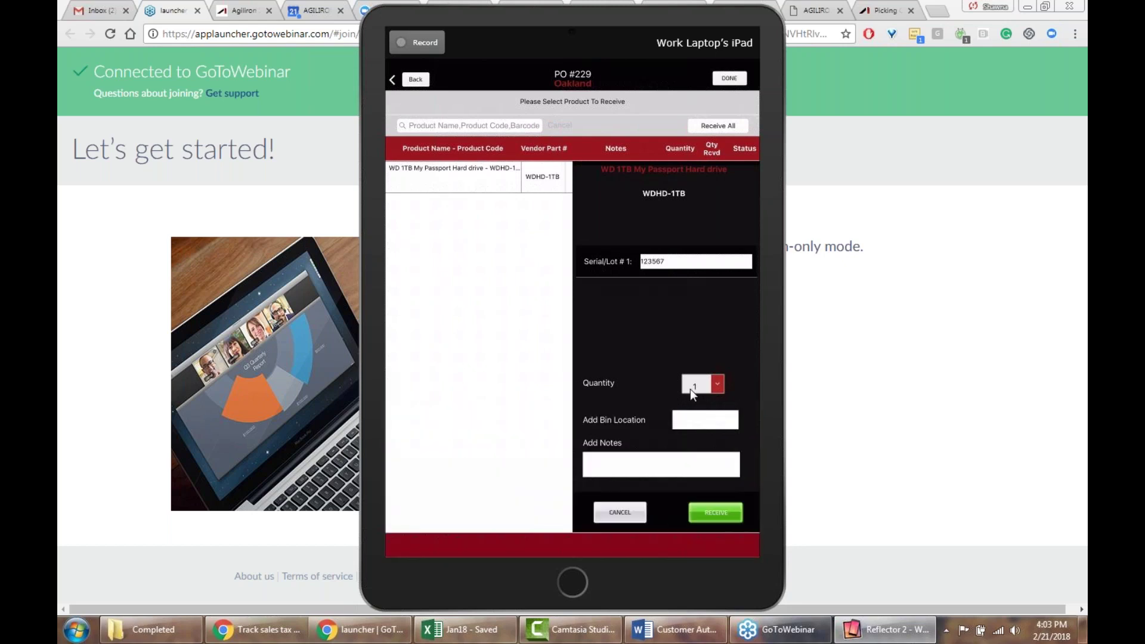
- Add bin location D578 and the note "Test" to the hard drive line and receive it
click(710, 426)
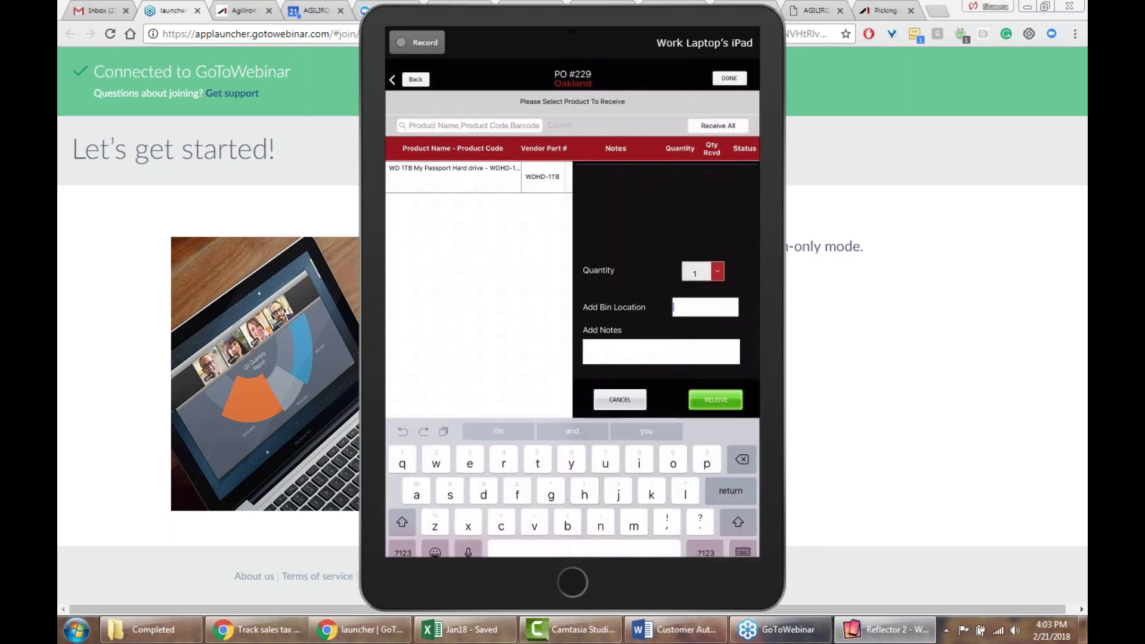
text(D)
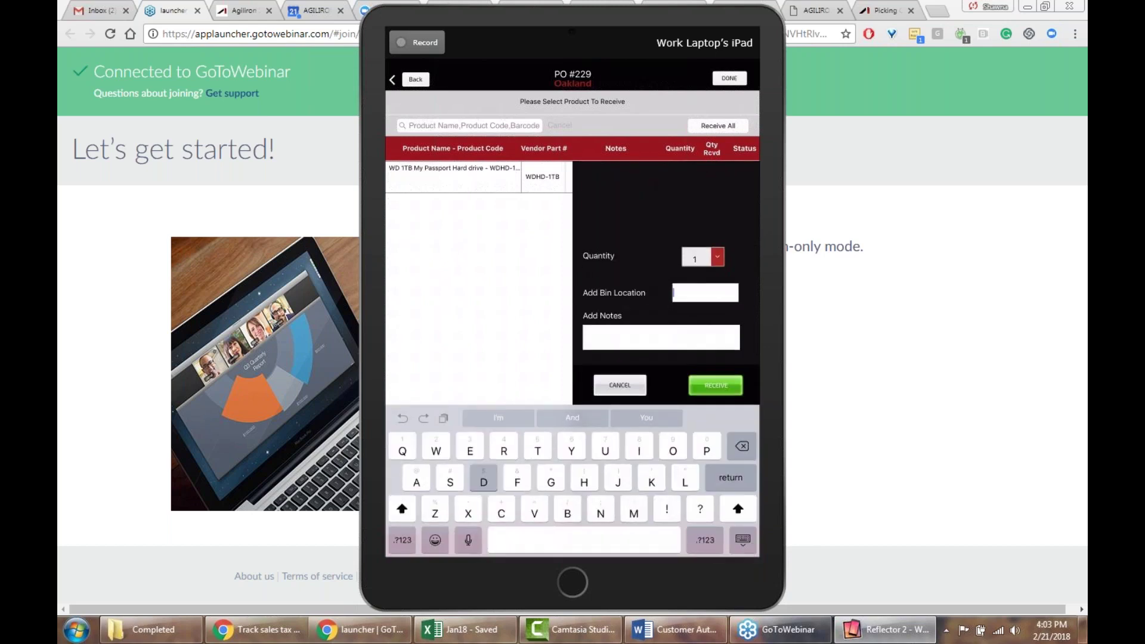
click(572, 538)
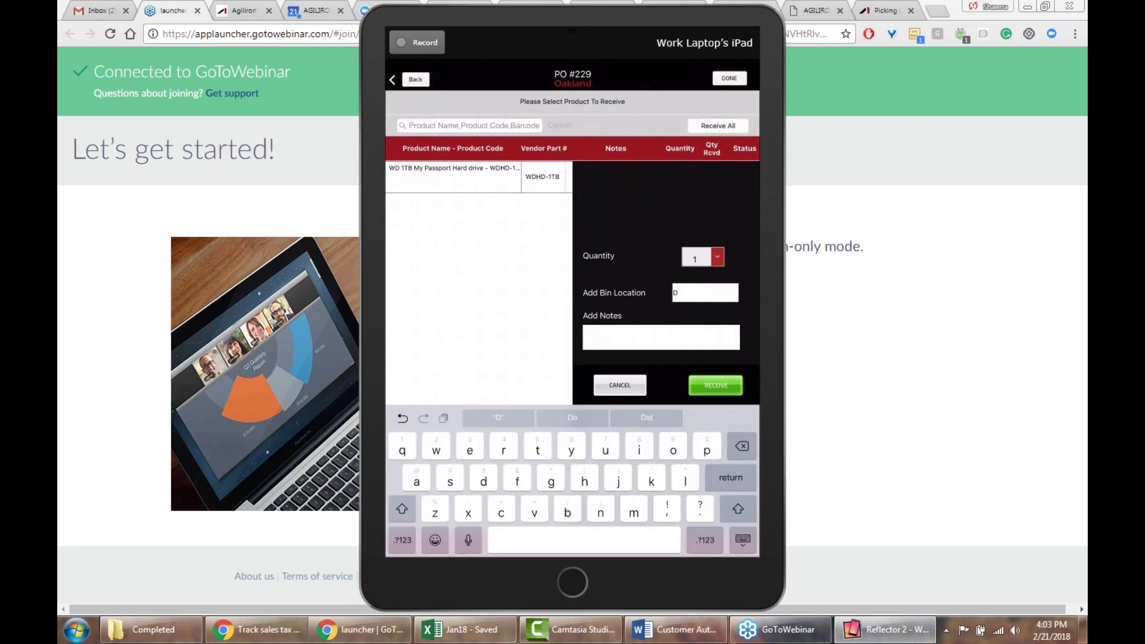
text(578)
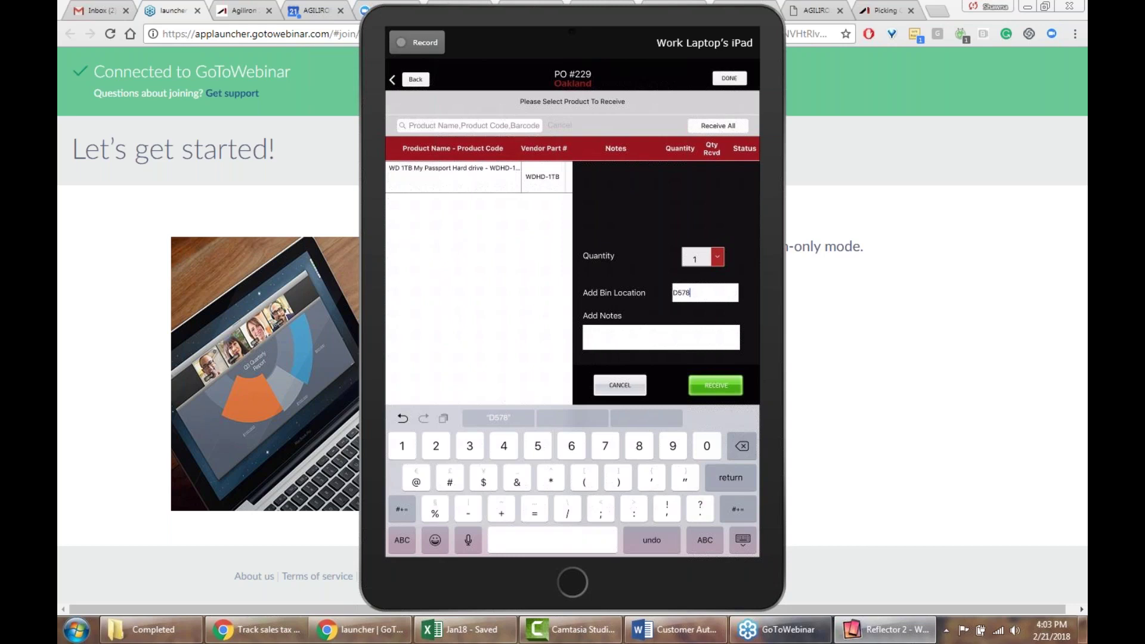
click(660, 337)
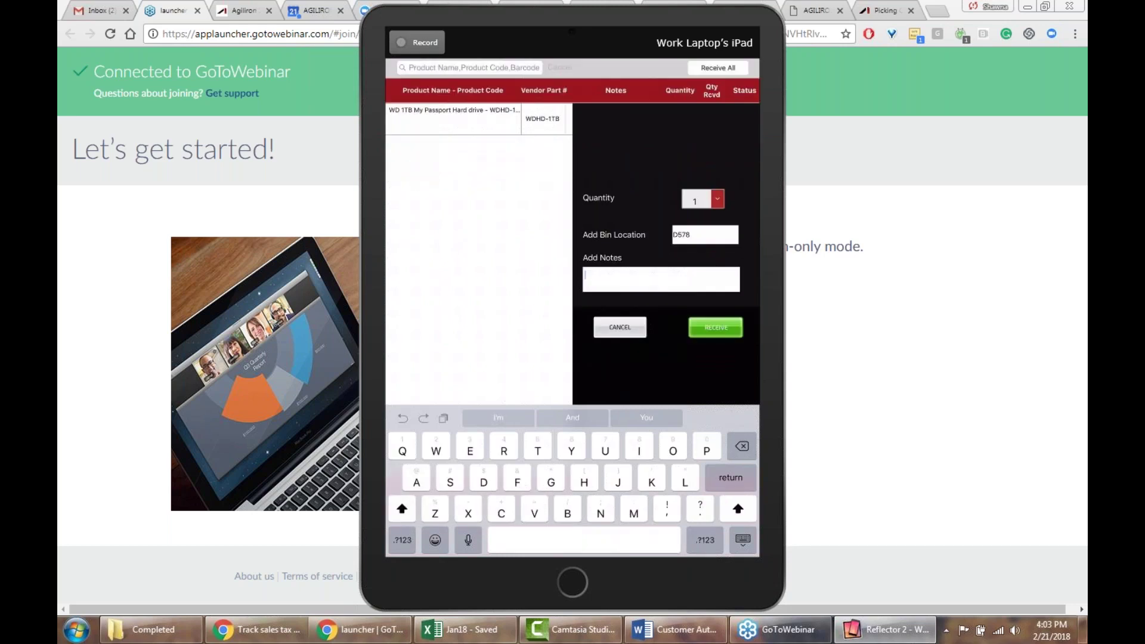
text(Test)
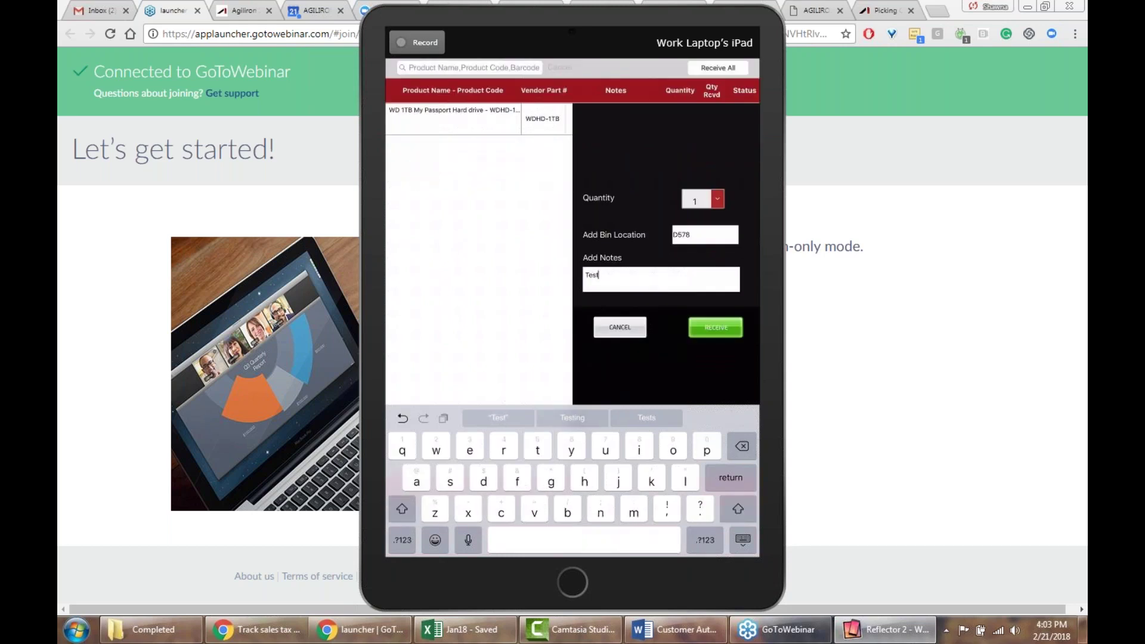
click(715, 327)
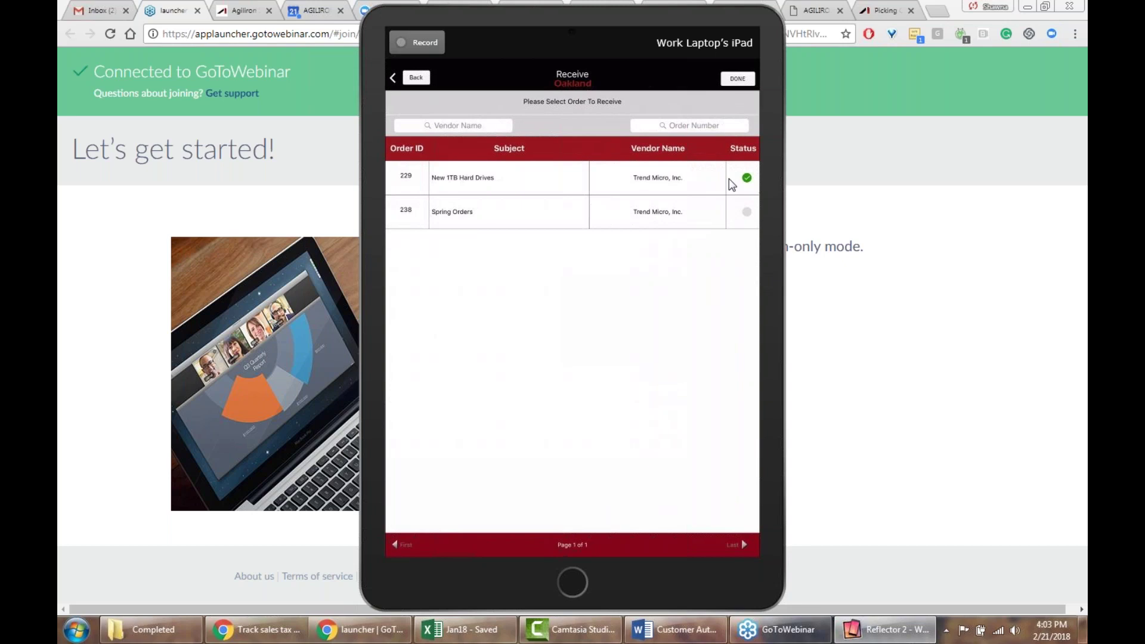
- Open the Spring Orders purchase order and receive all of its products
click(667, 213)
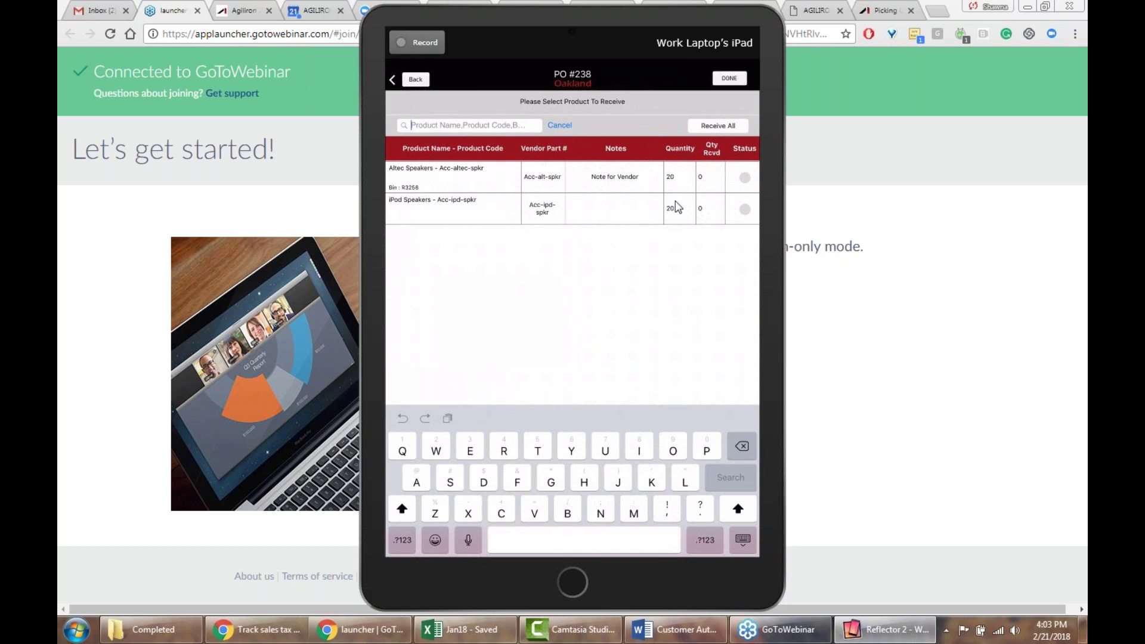
click(724, 128)
click(706, 216)
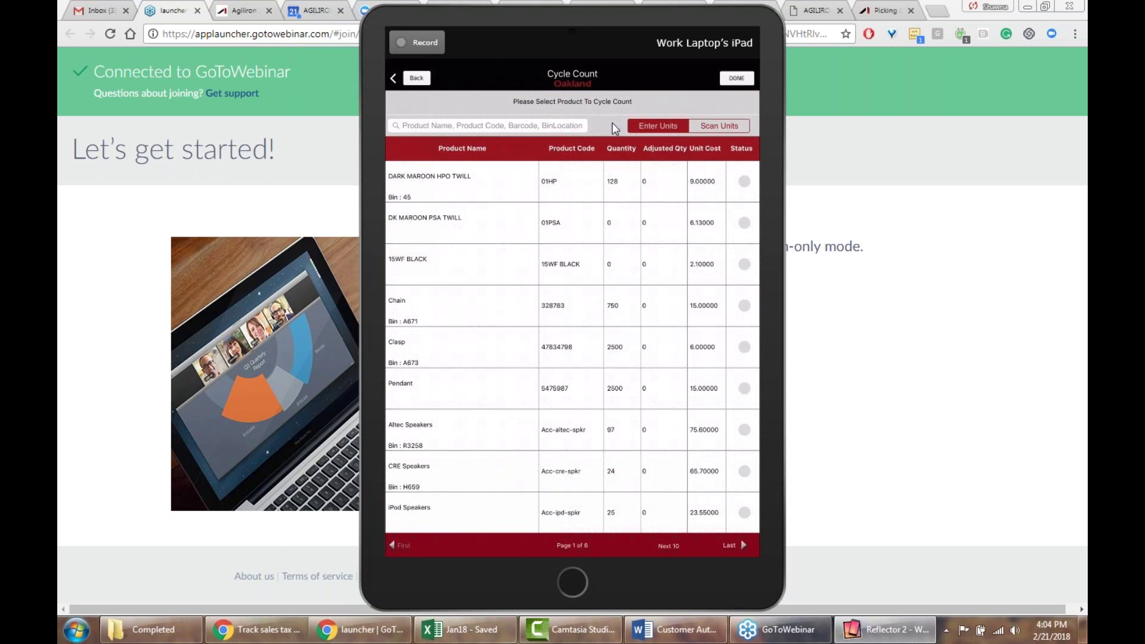
- Try Scan Units mode in Cycle Count, and add and delete an extra lot line for DARK MAROON HPO TWILL
click(713, 125)
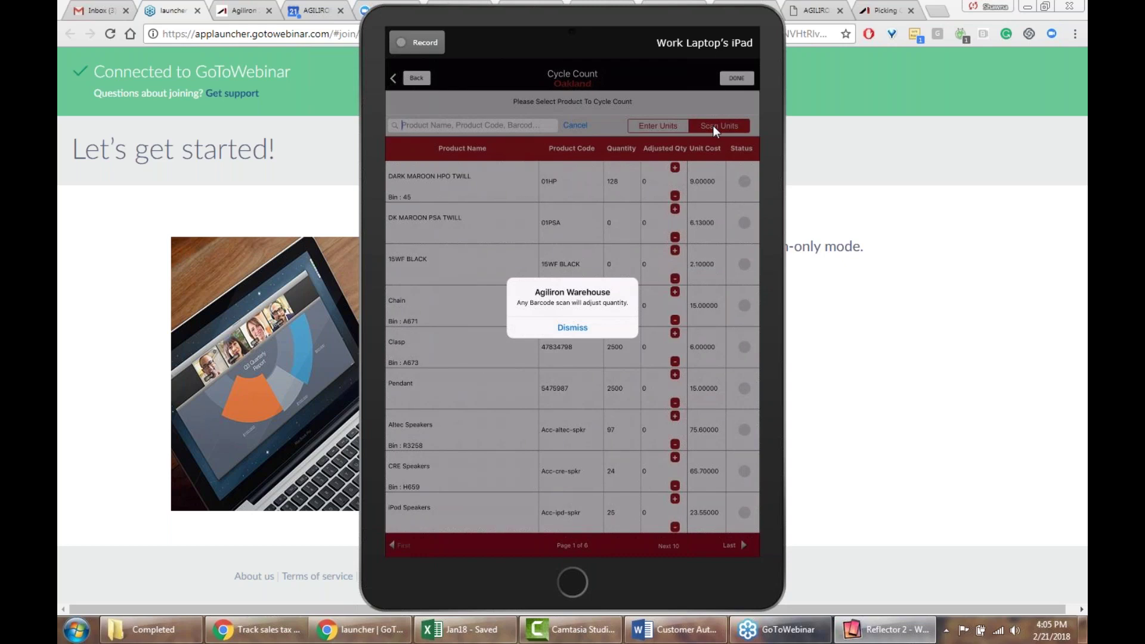
click(503, 125)
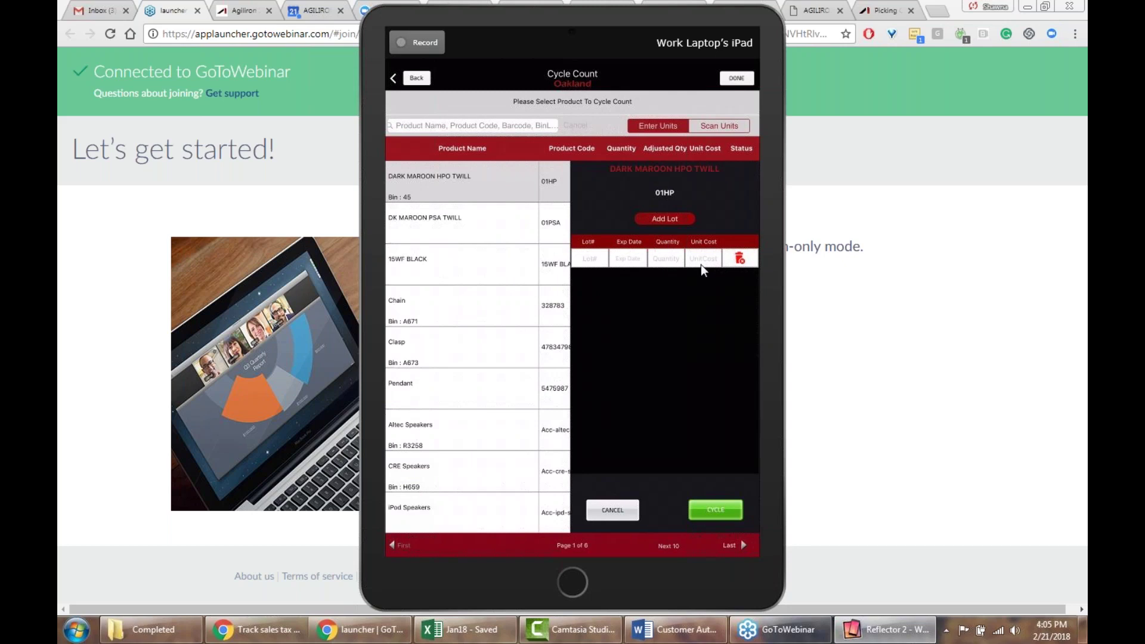
click(691, 219)
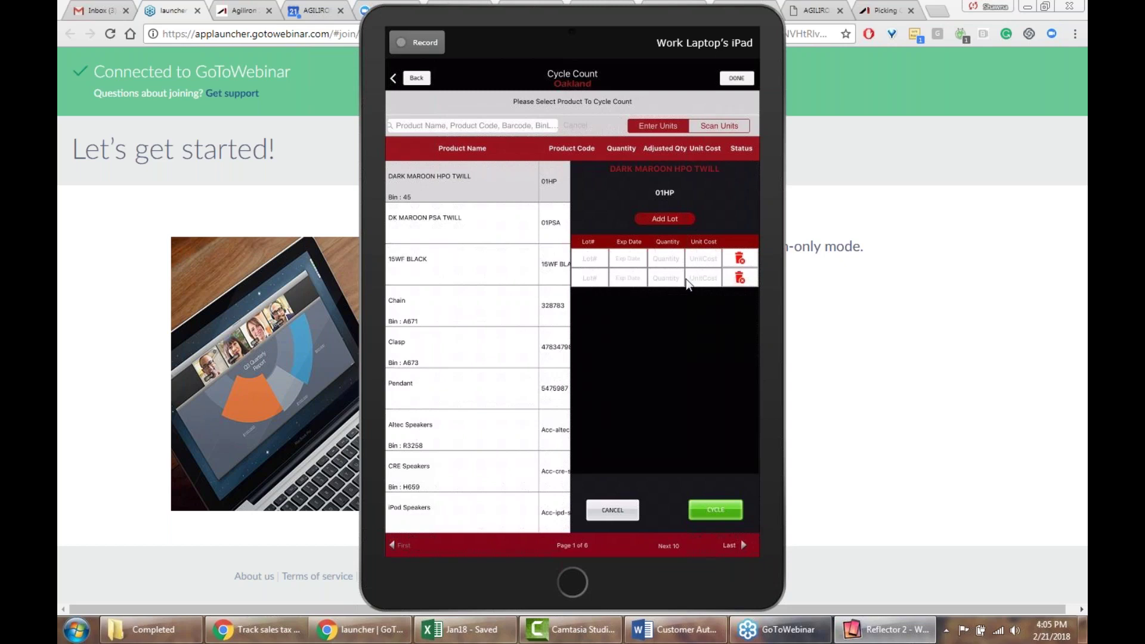
click(740, 277)
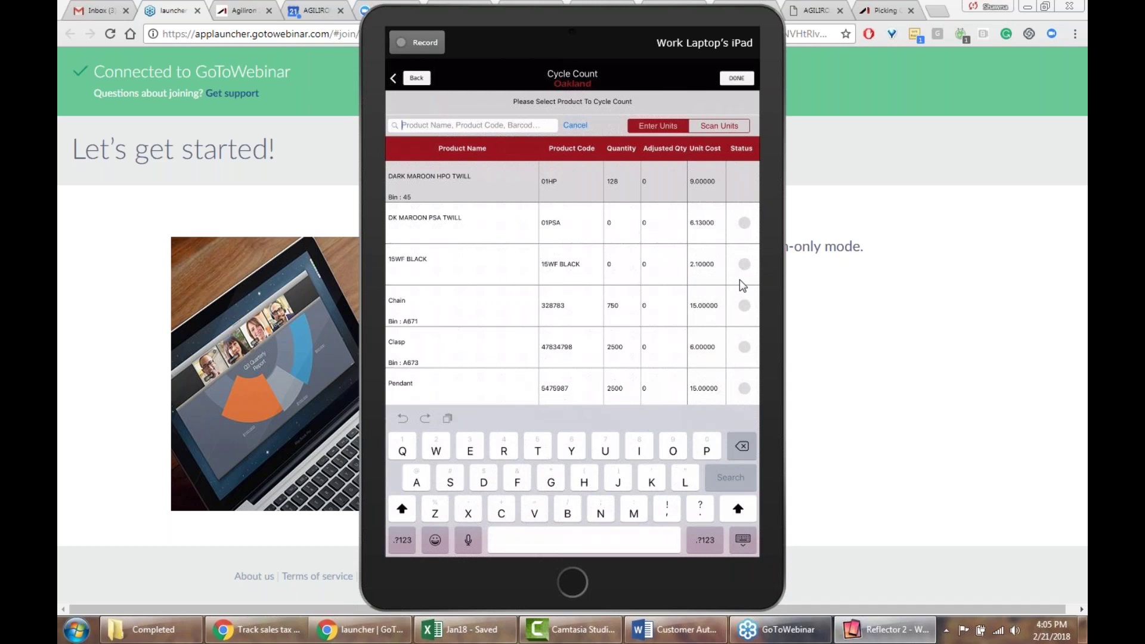
click(739, 279)
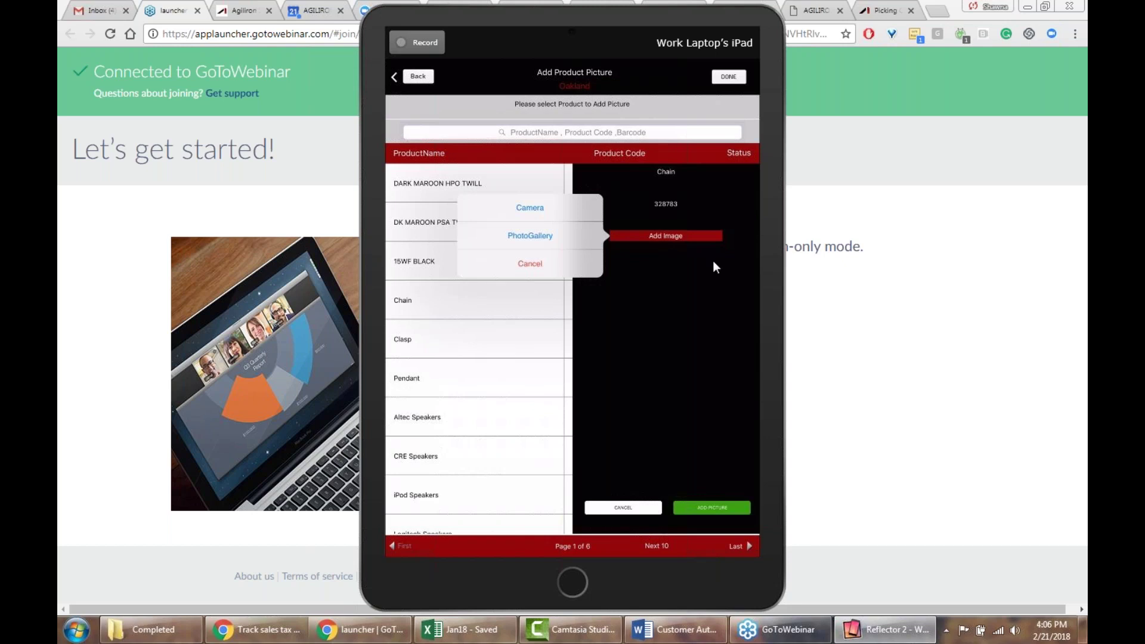
- Add the necklace photo from the Camera Roll as the picture of the Chain product
click(592, 234)
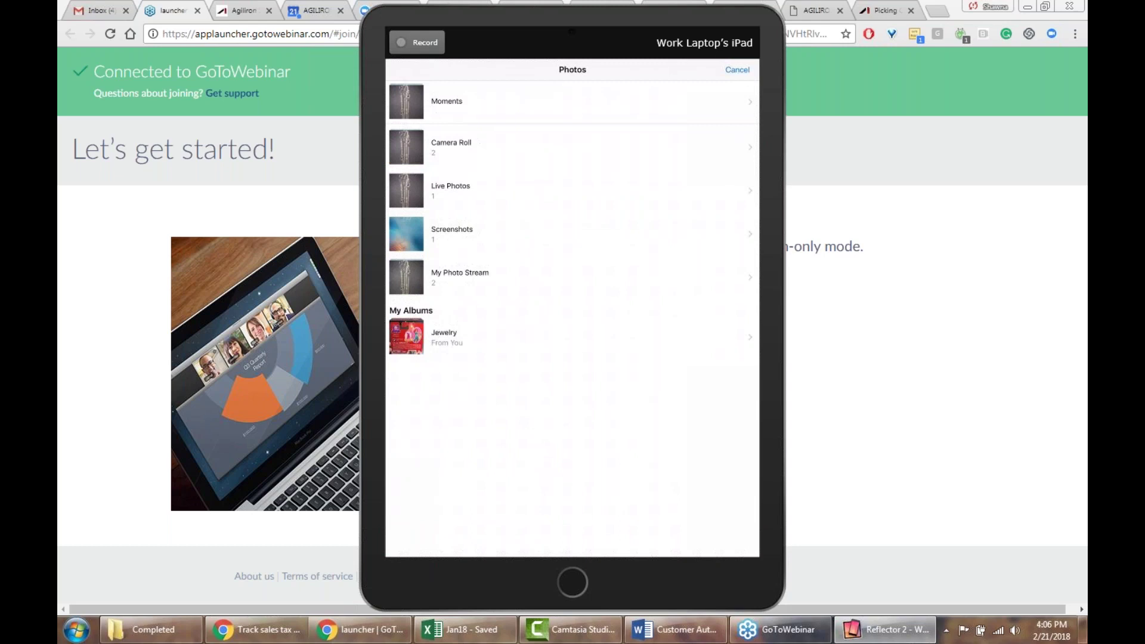
click(451, 147)
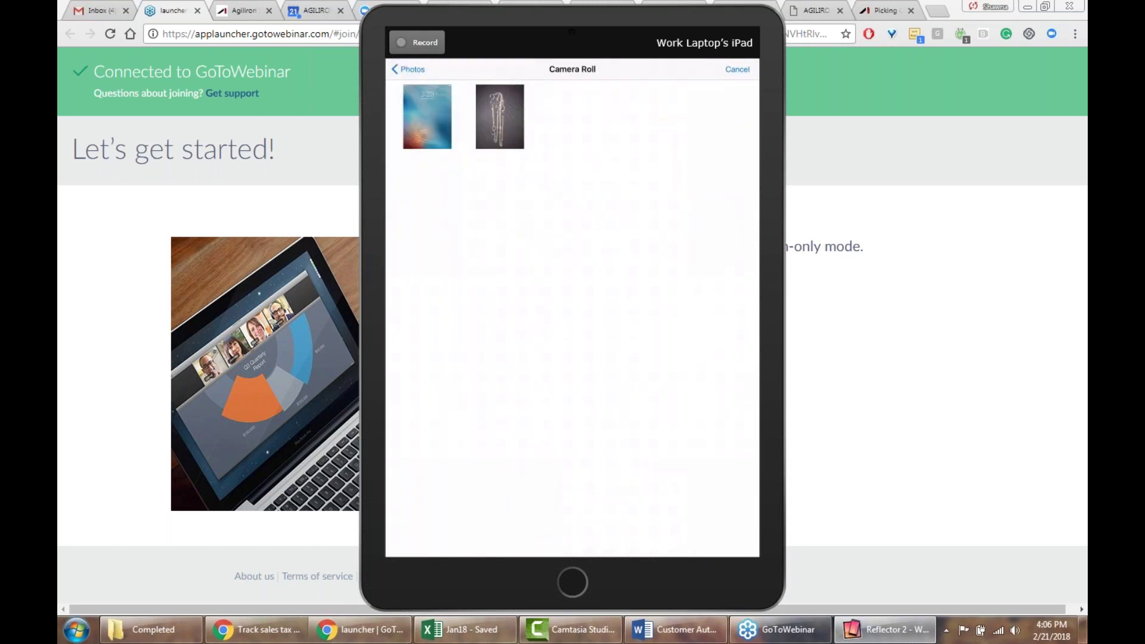
click(500, 117)
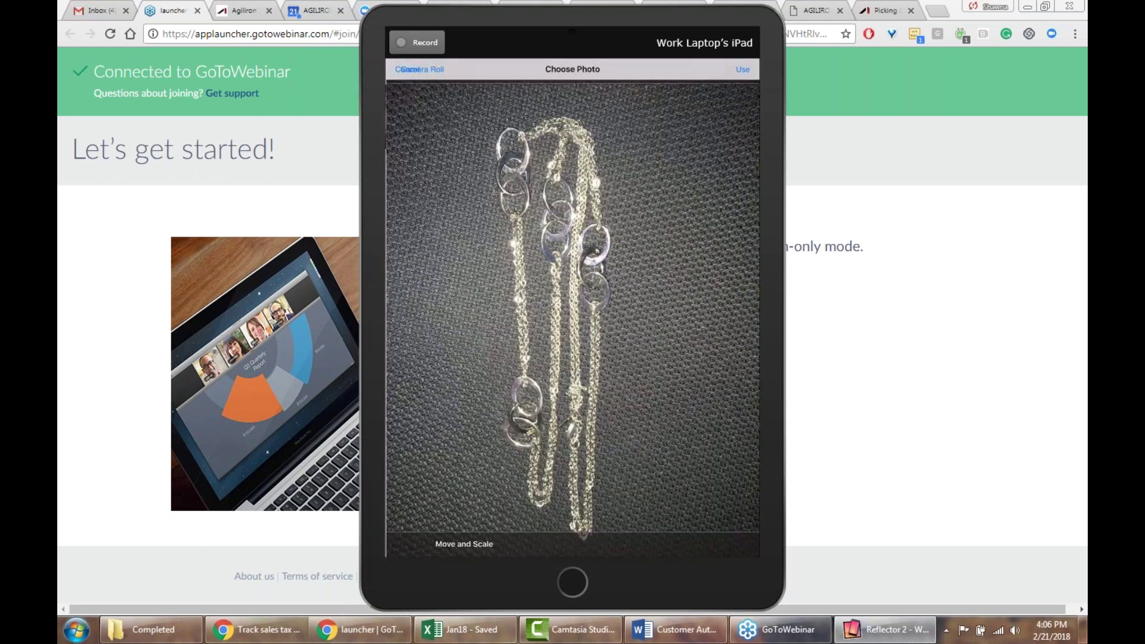
click(741, 74)
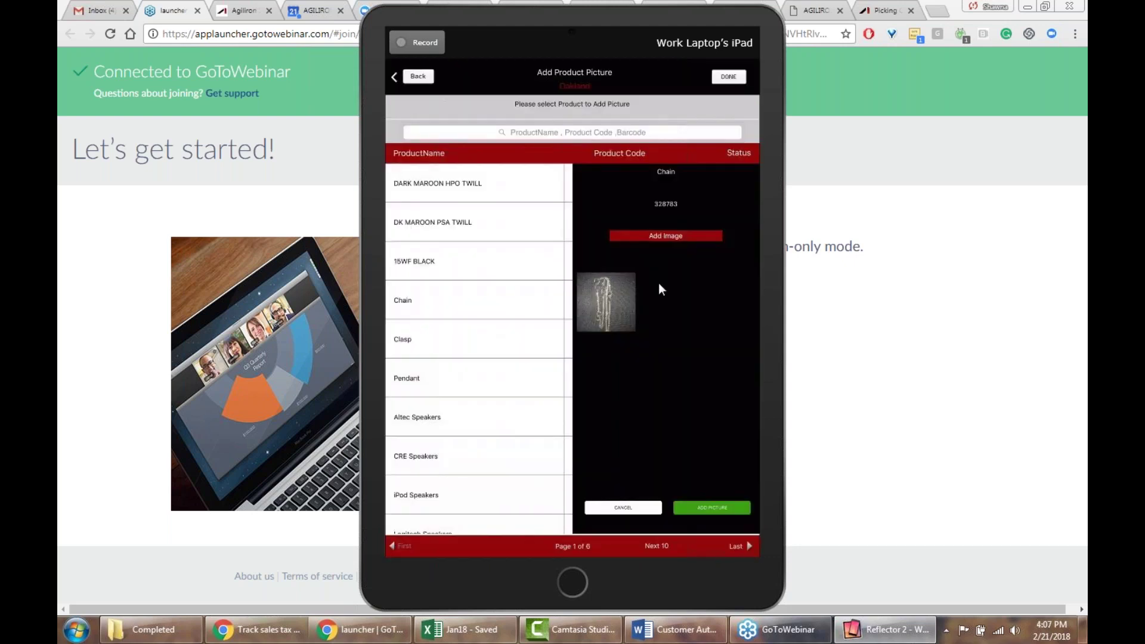
click(732, 504)
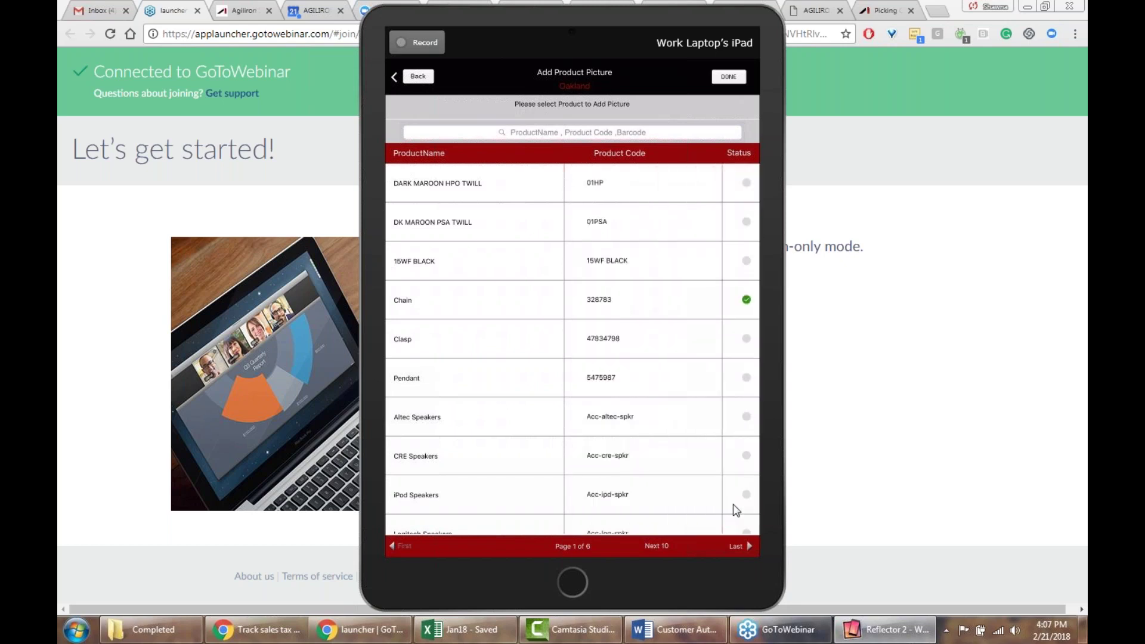
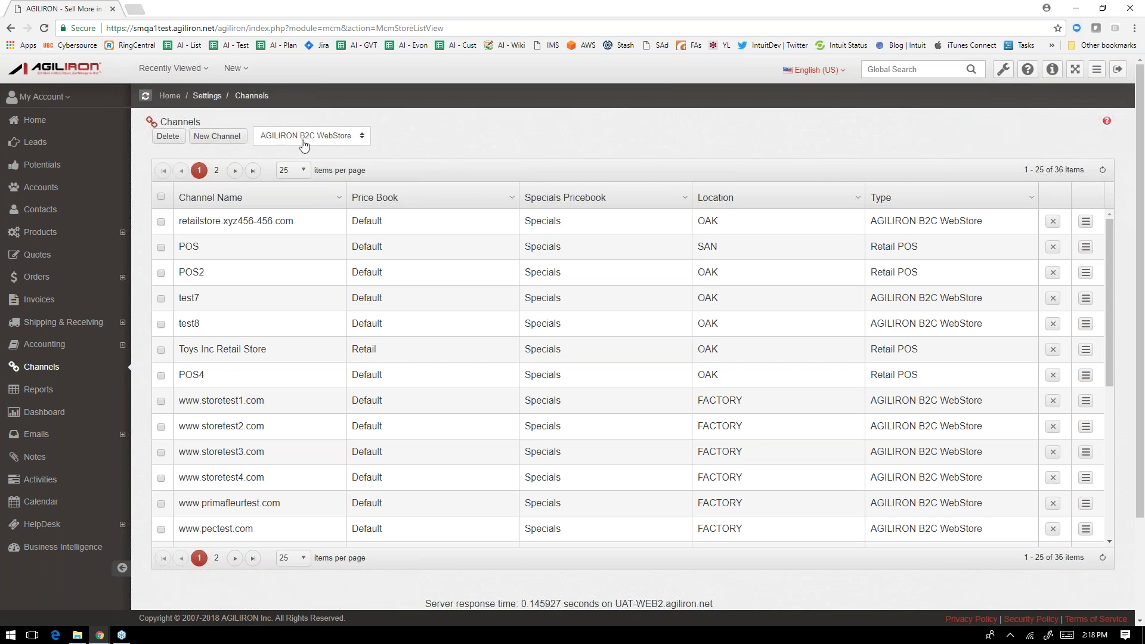
click(221, 136)
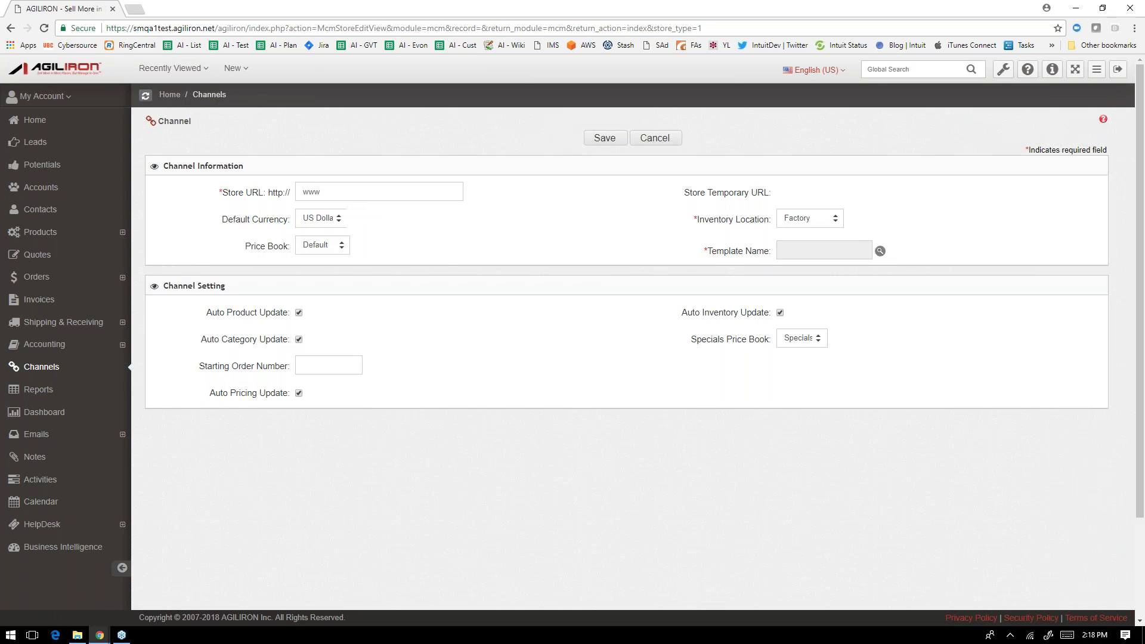
text(partnertraining2.com)
click(814, 231)
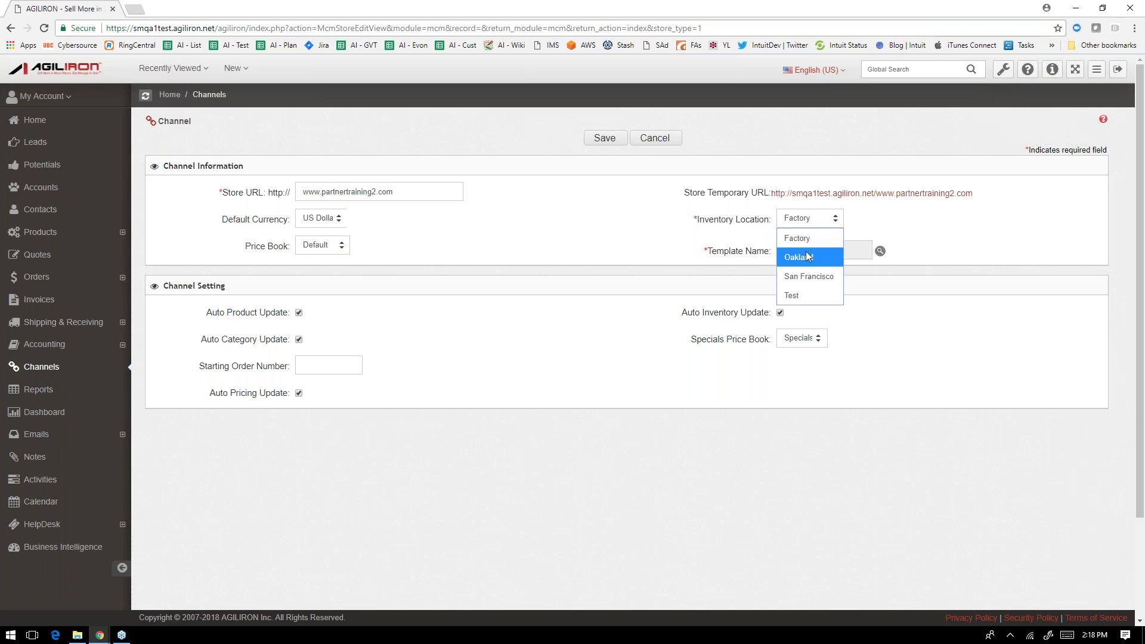
click(802, 253)
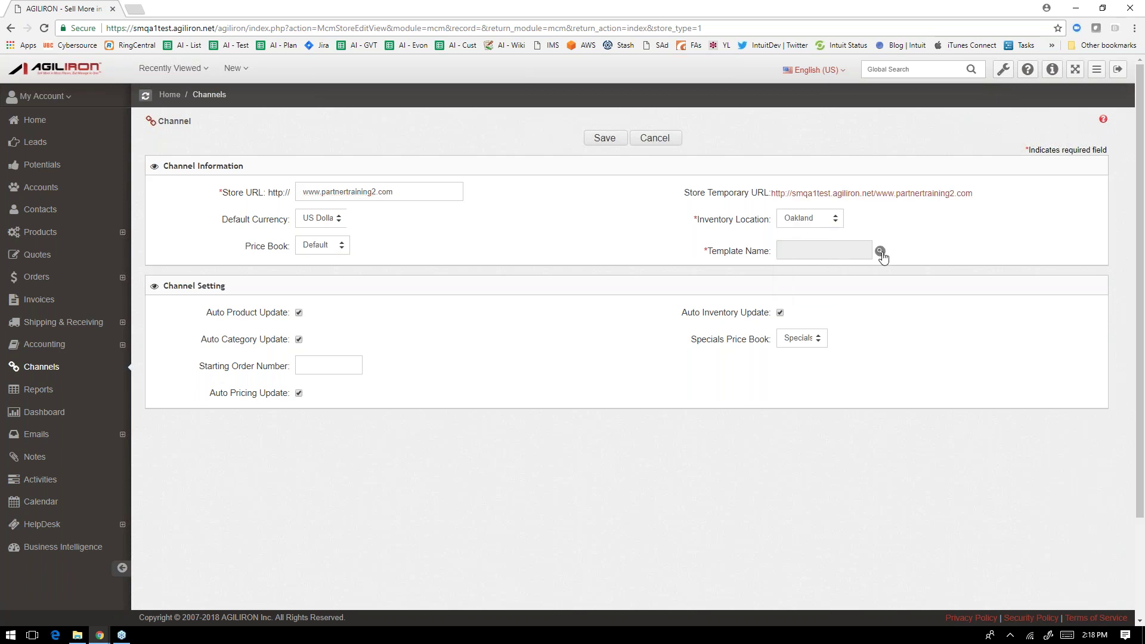
- Assign design template 543100200 to the channel, accept its charge, set the starting order number to 1 and save the channel
click(881, 253)
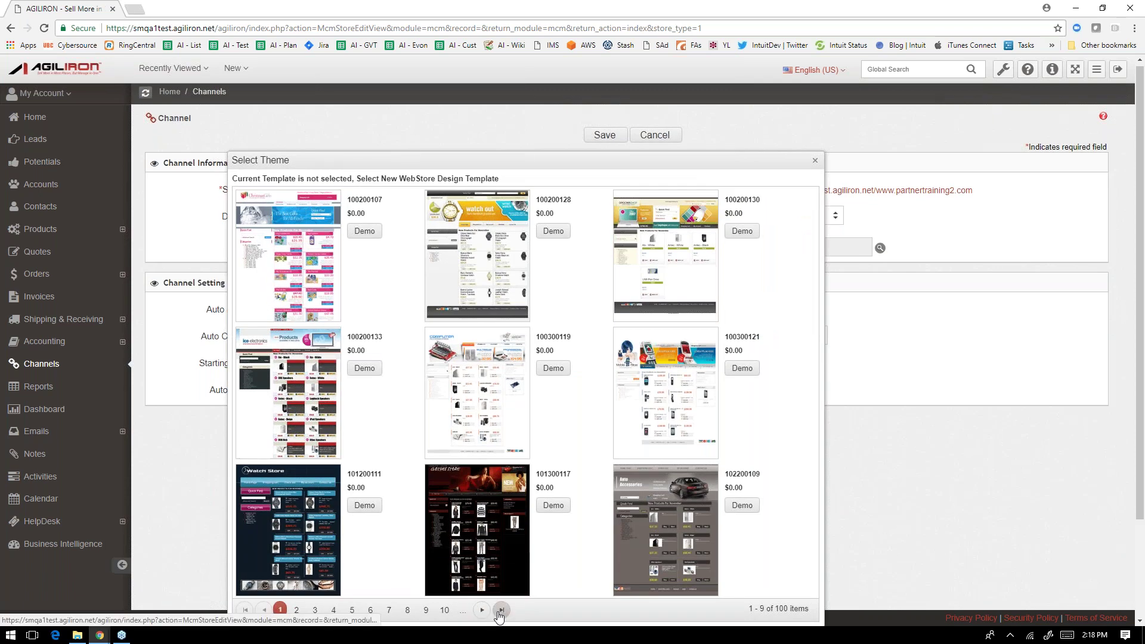
click(502, 610)
click(301, 336)
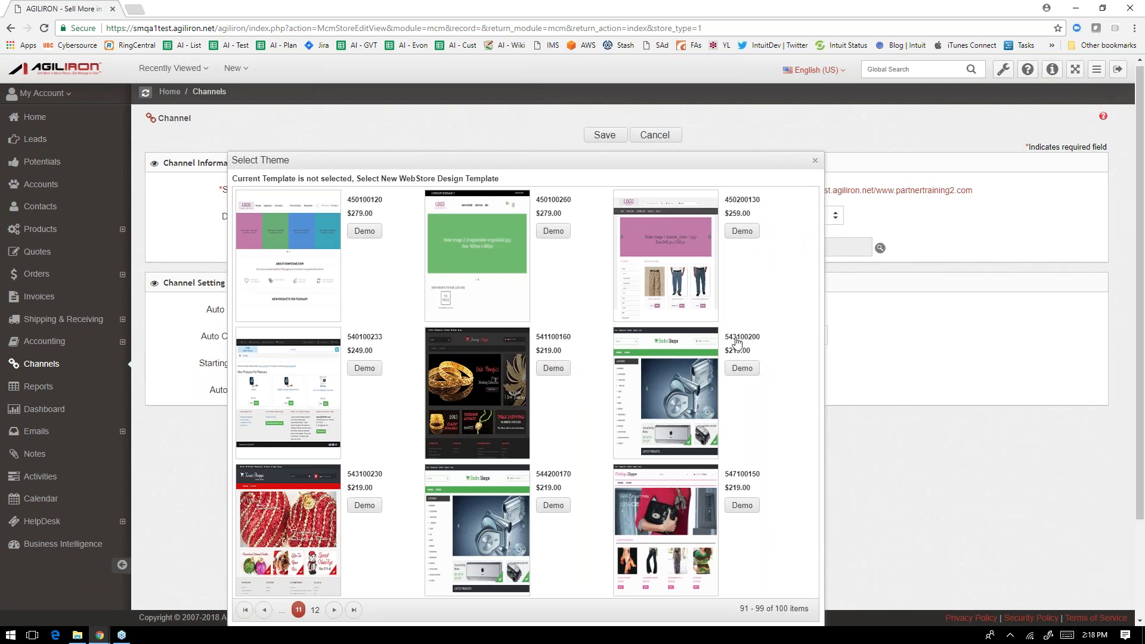
click(667, 382)
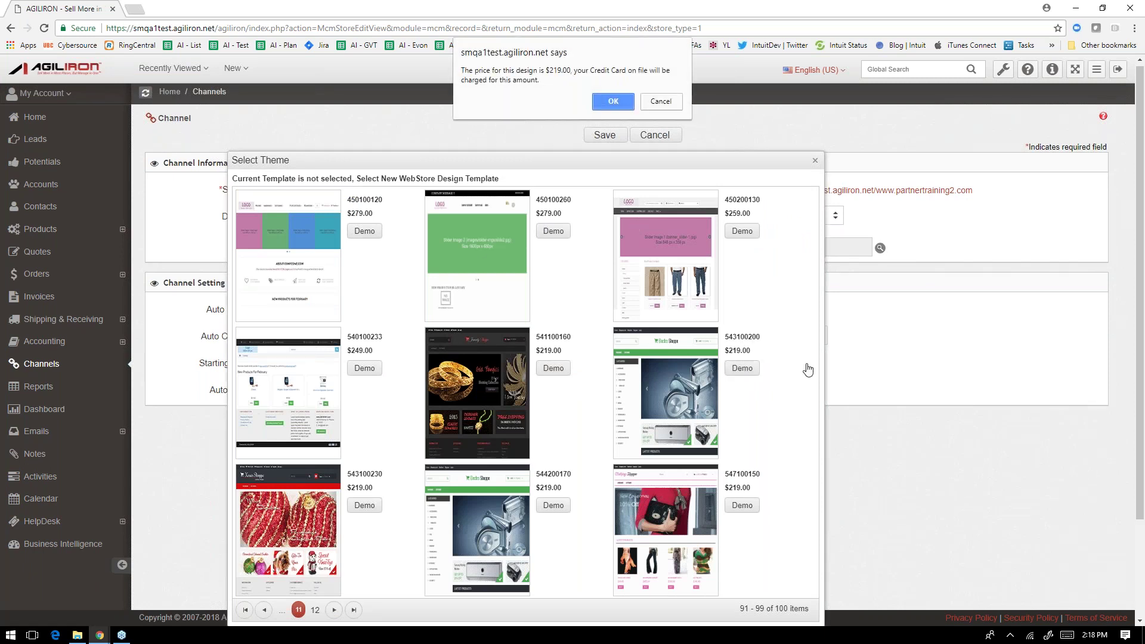
click(613, 101)
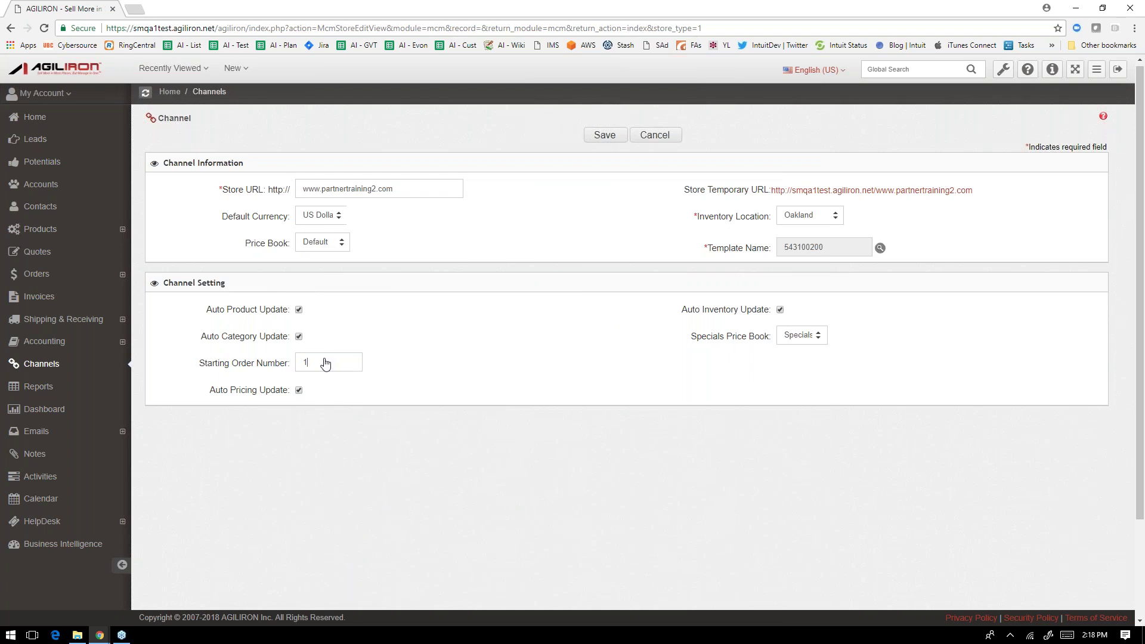
text(1)
click(605, 137)
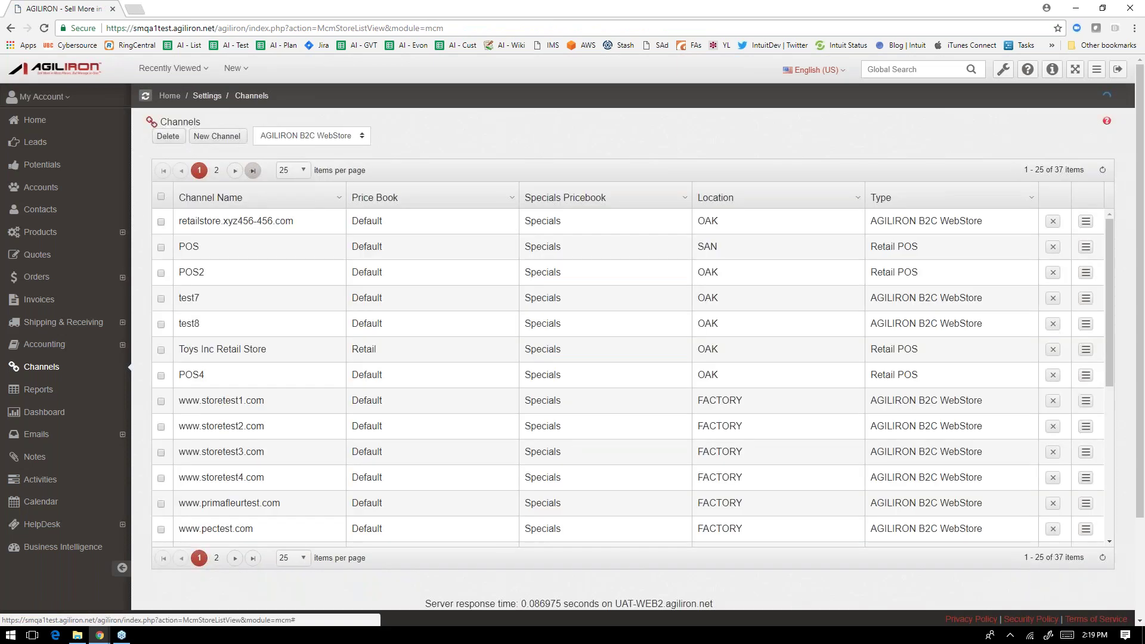
click(253, 171)
scroll(417, 298, down, 1)
drag(216, 443, 269, 443)
click(1085, 443)
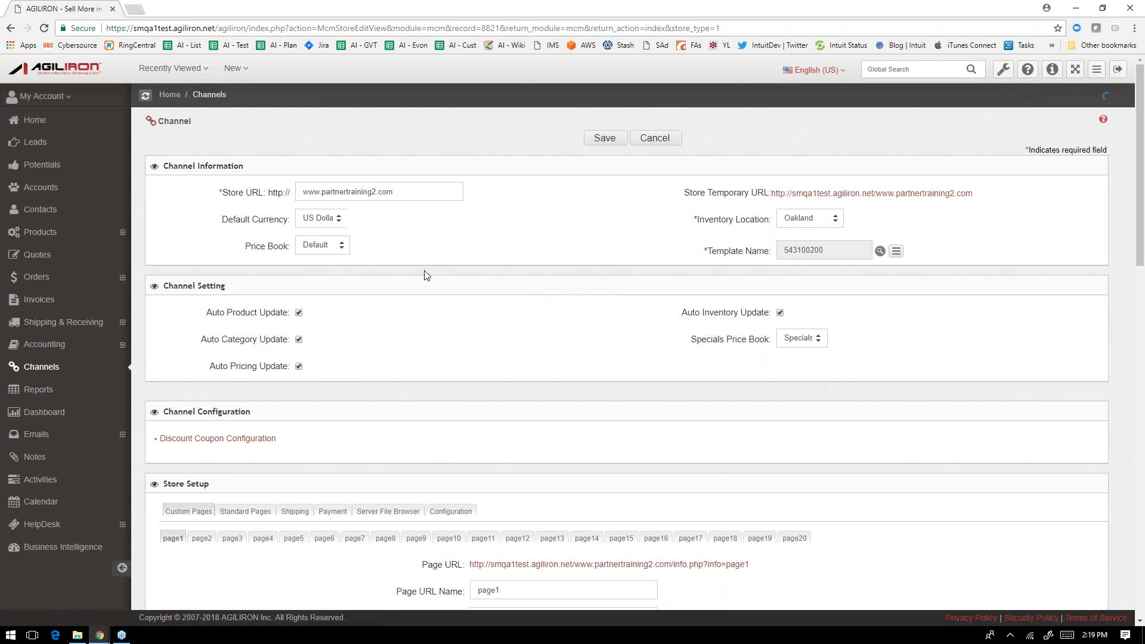
- Review the channel's settings, Store Setup and Tax Method Mapping sections, and its temporary and permanent store URLs
scroll(449, 261, down, 7)
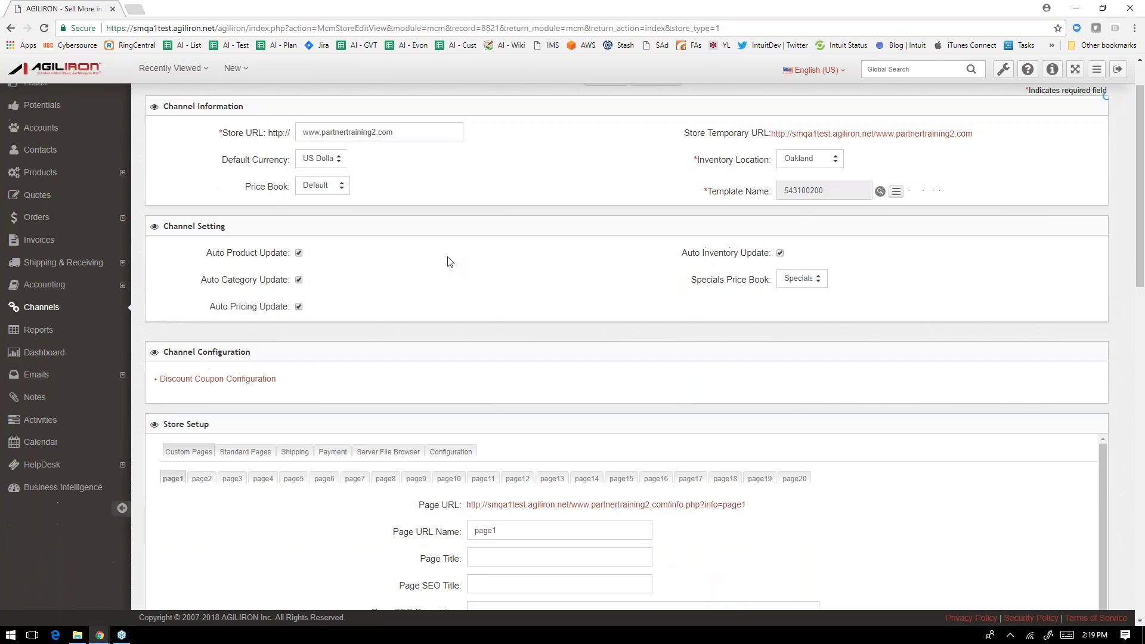
scroll(441, 302, down, 6)
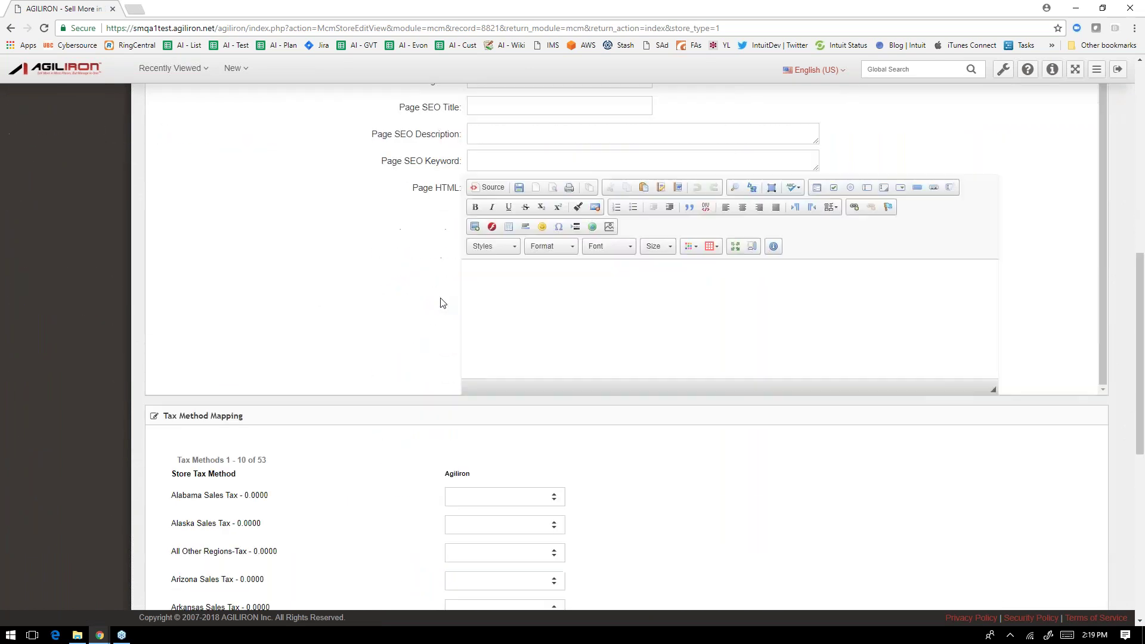
scroll(441, 303, up, 3)
scroll(442, 302, up, 10)
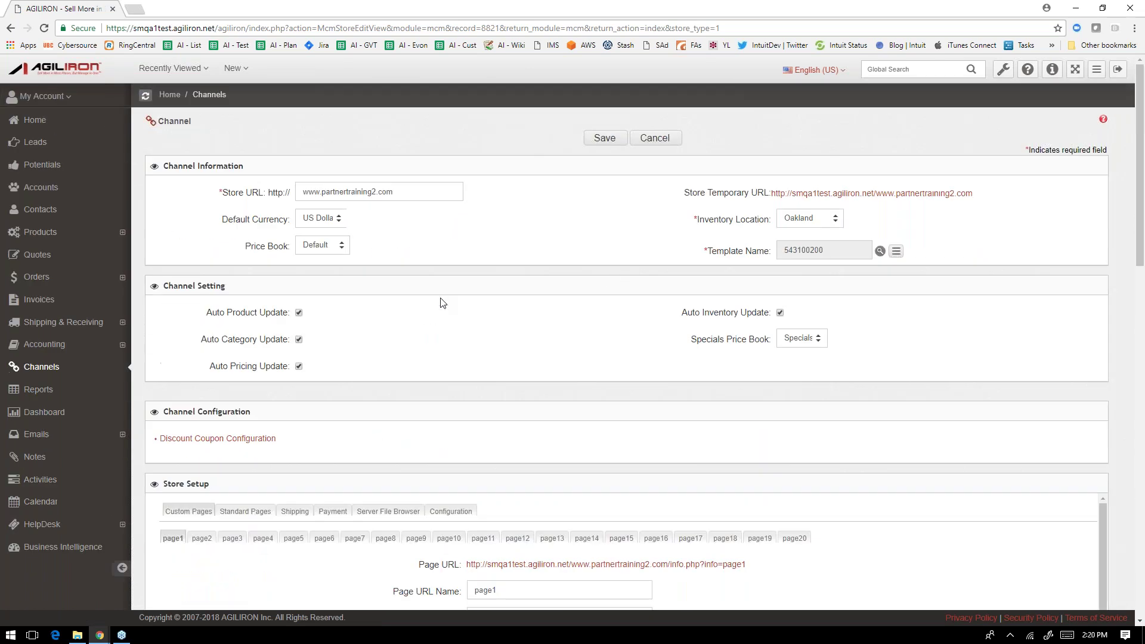
drag(696, 192, 765, 188)
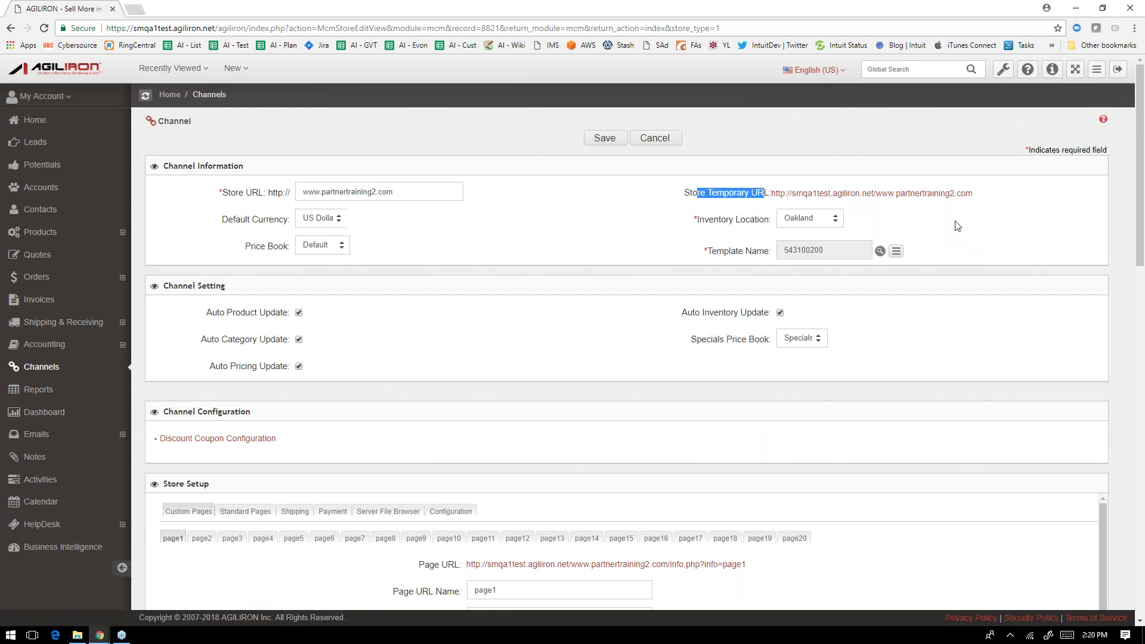
drag(401, 192, 304, 195)
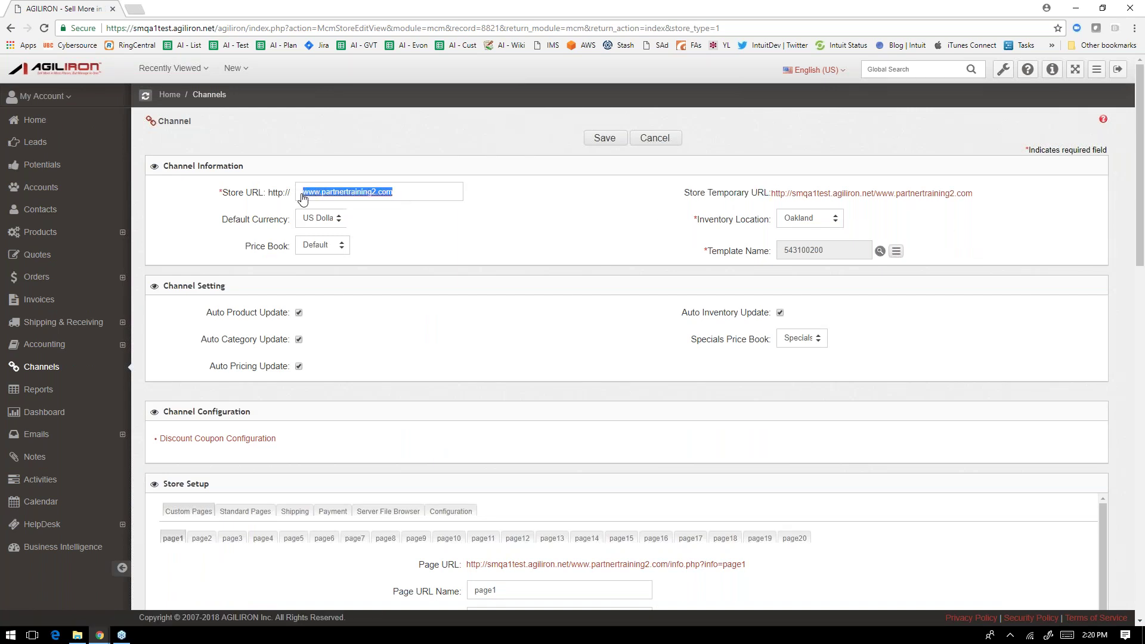
click(455, 228)
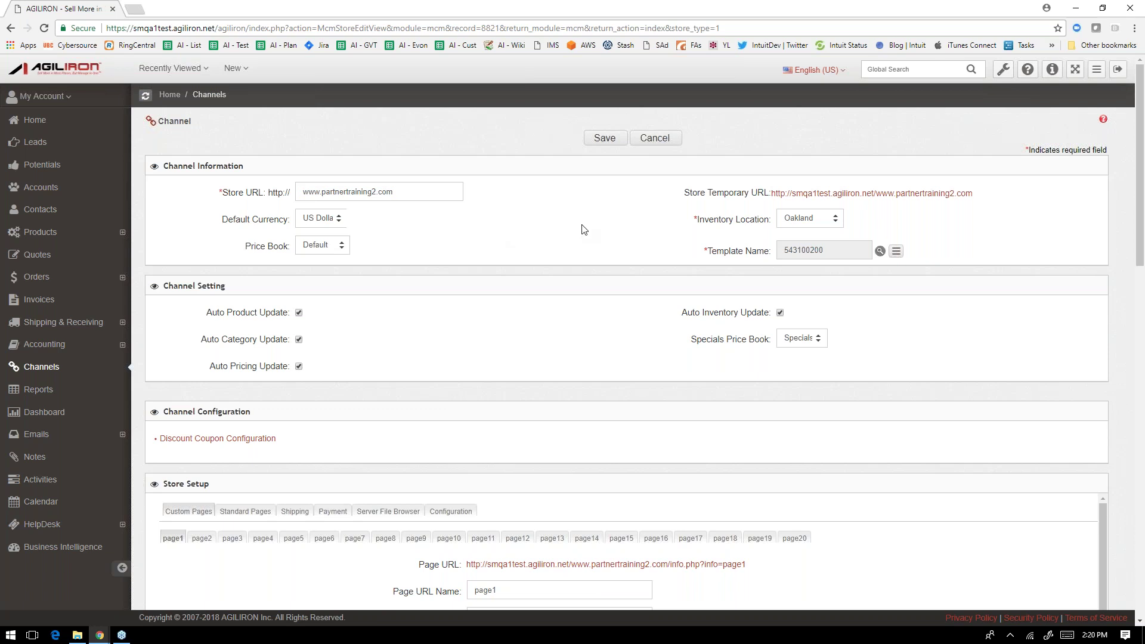
- Open the store's temporary URL, look over the storefront home page down to its footer, and return to the channel settings
click(869, 194)
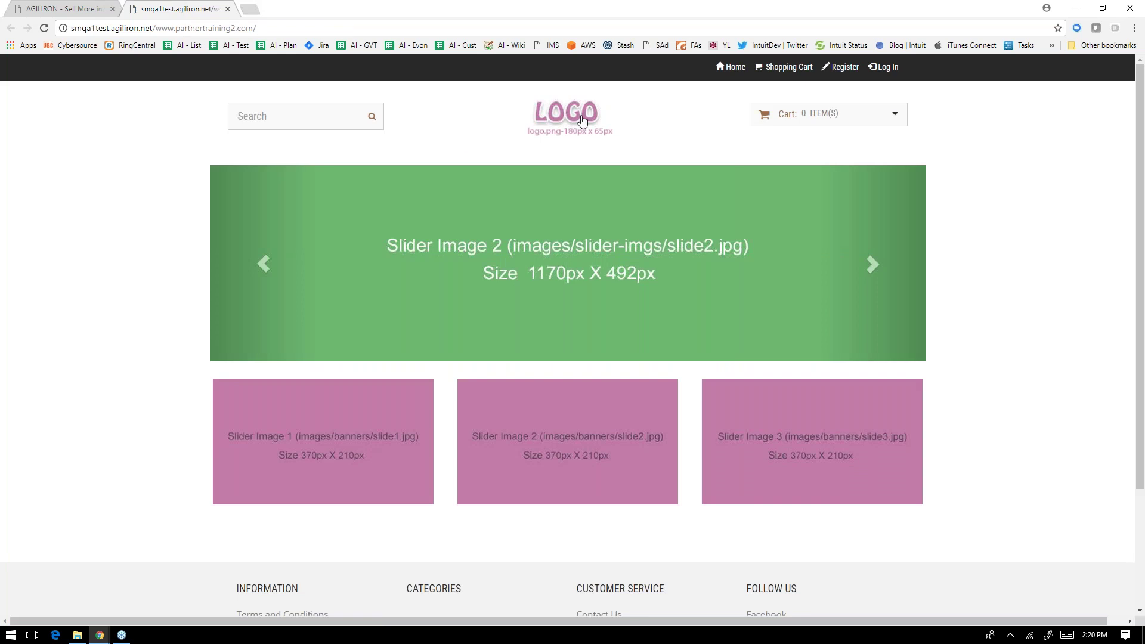
scroll(509, 136, down, 3)
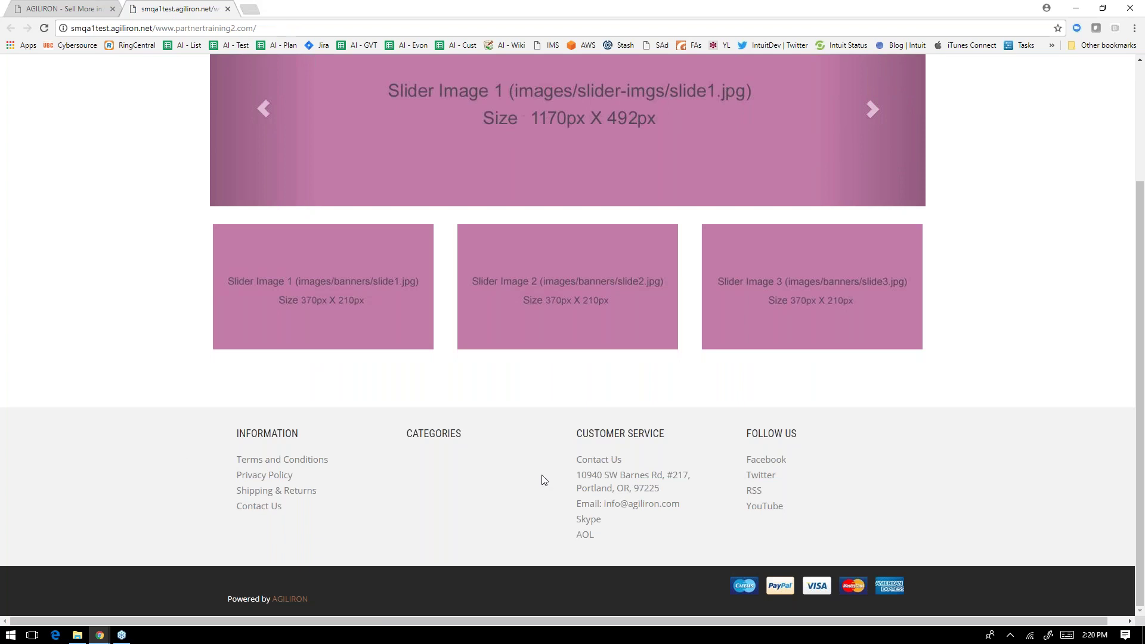
scroll(543, 471, up, 3)
click(77, 9)
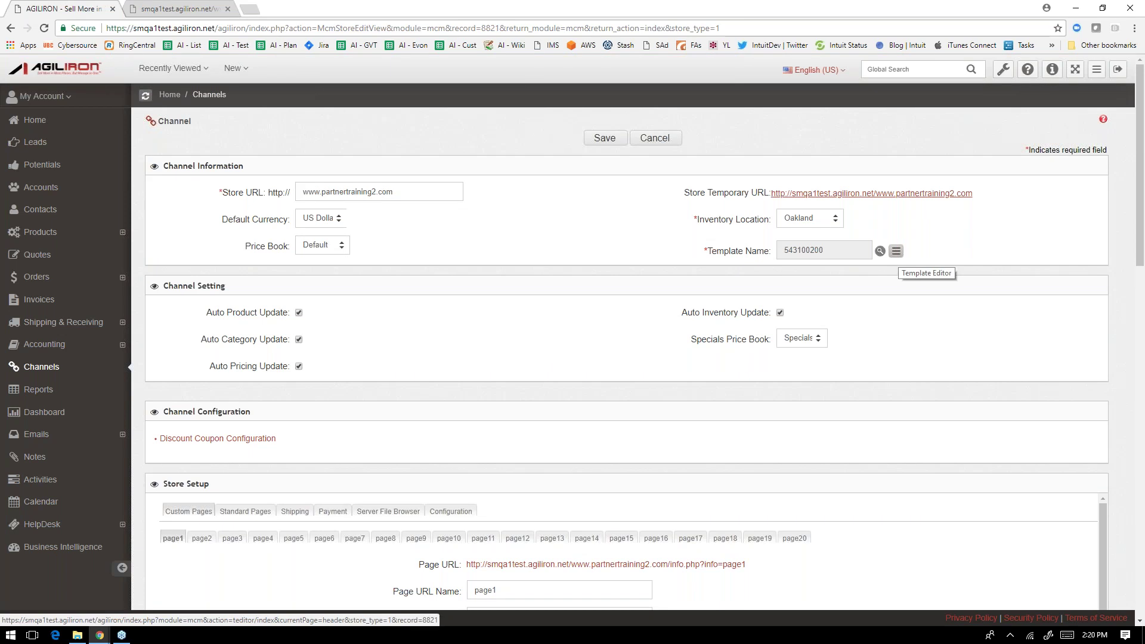
- Open the Template Editor for the store's template and load the Footer page in it
click(895, 251)
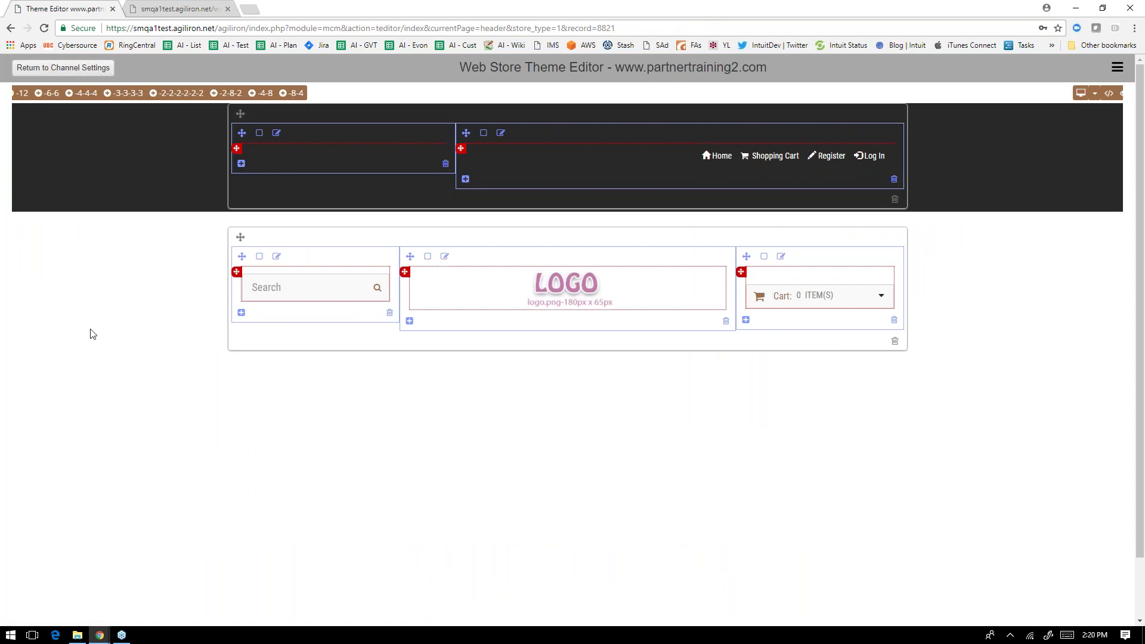
click(1117, 68)
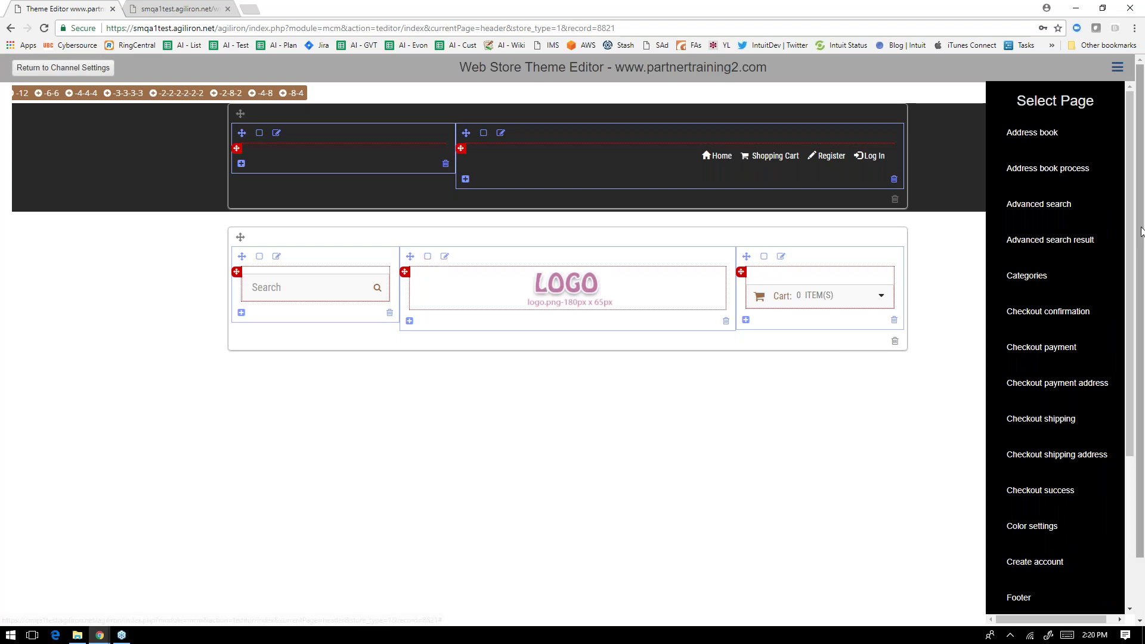
drag(1131, 196, 1132, 206)
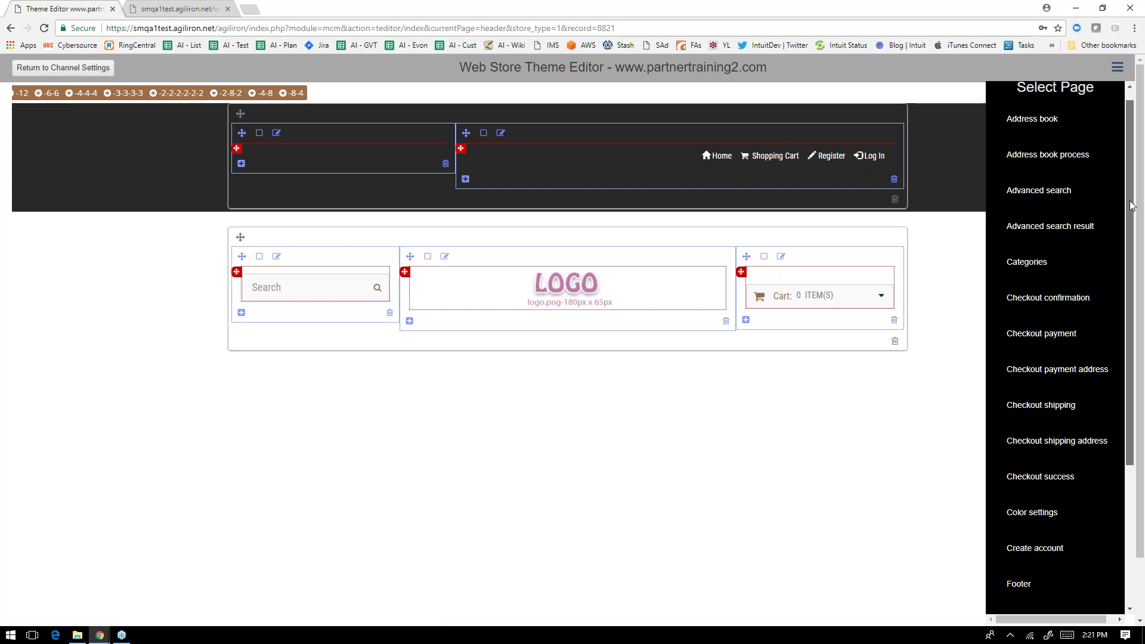
scroll(1049, 298, down, 3)
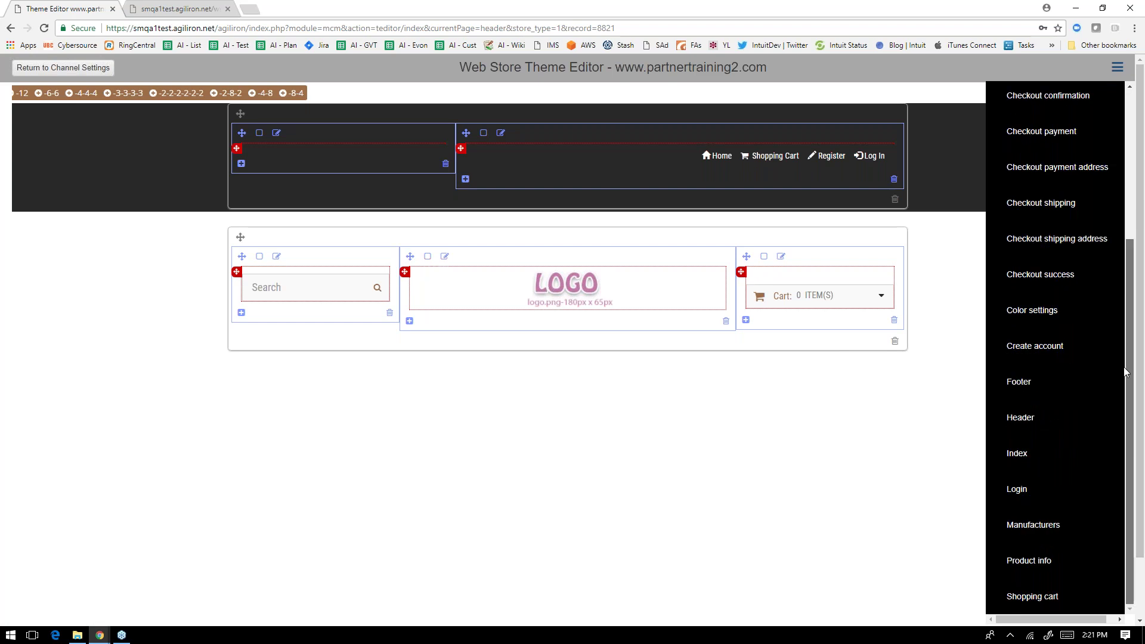
click(1038, 382)
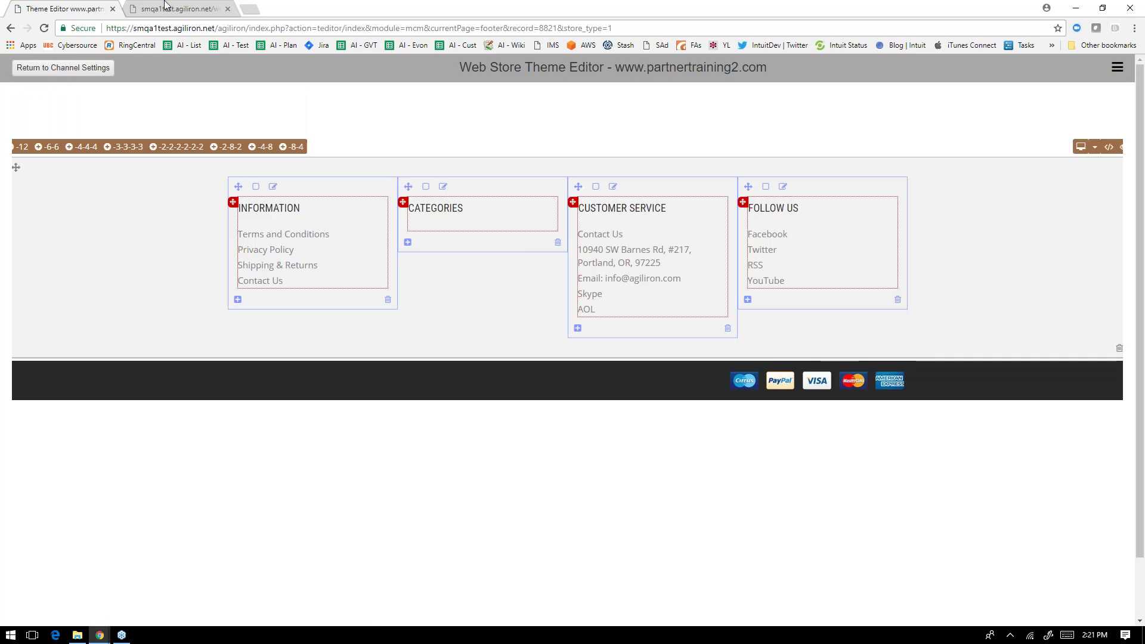
- Compare the Footer page in the theme editor with the footer of the live storefront
click(167, 8)
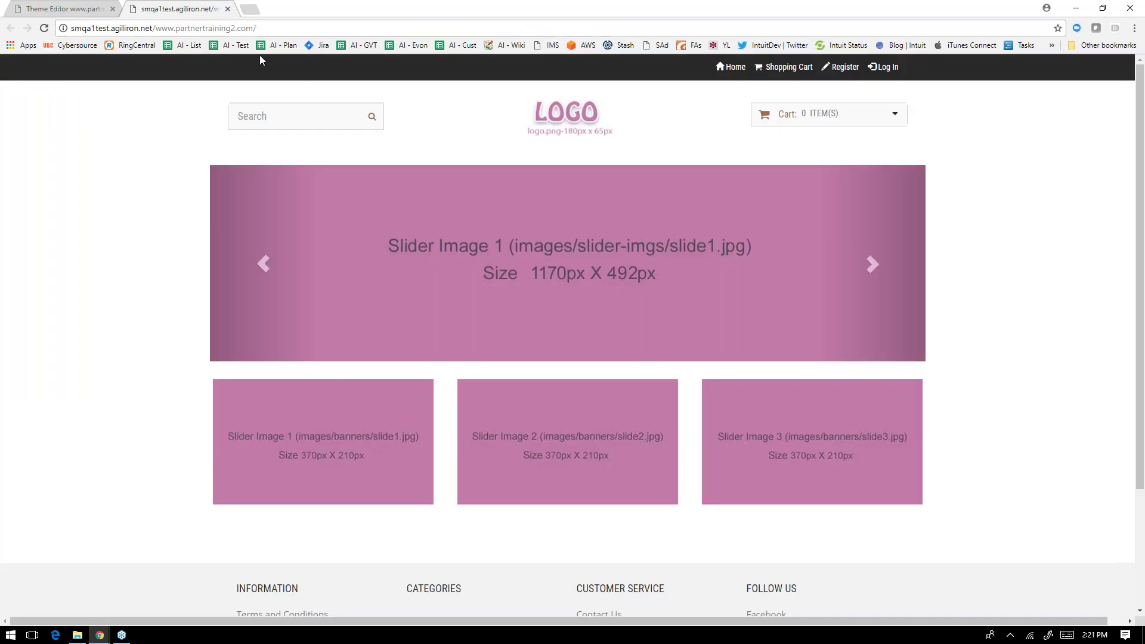
scroll(123, 375, down, 3)
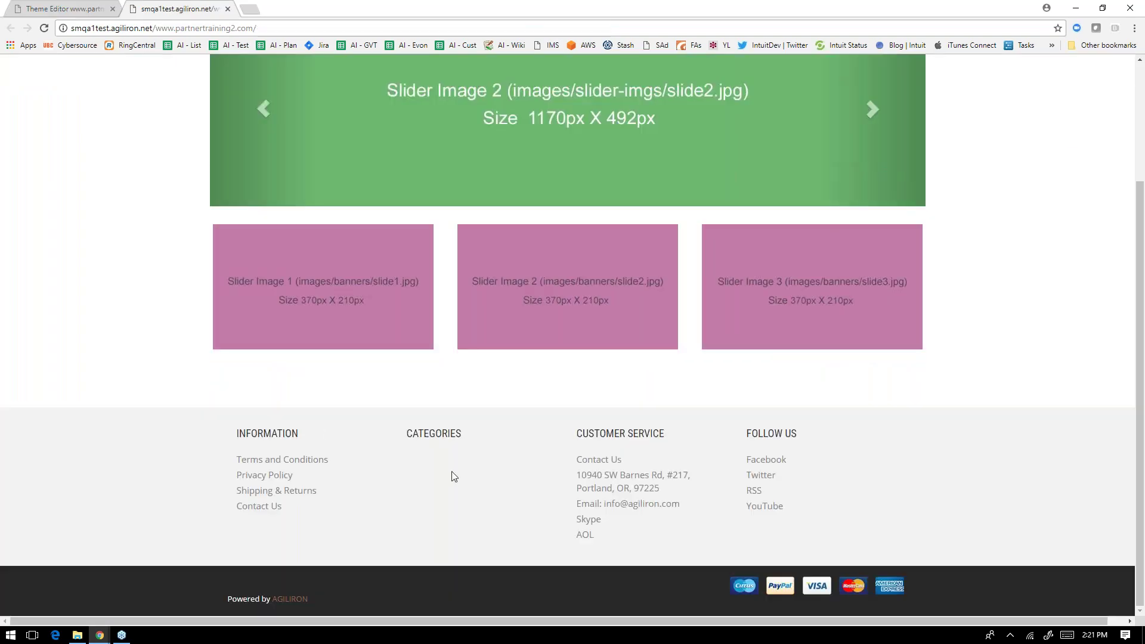
click(66, 9)
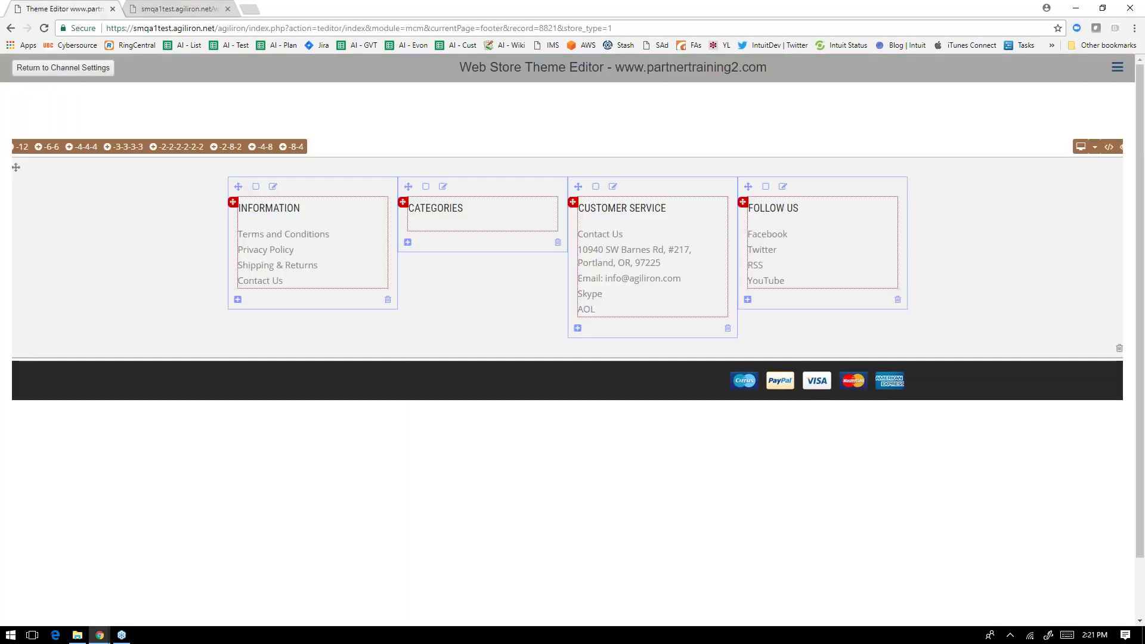
- Load the Index page in the theme editor and compare it with the live storefront's home page
click(1117, 67)
scroll(1049, 256, down, 2)
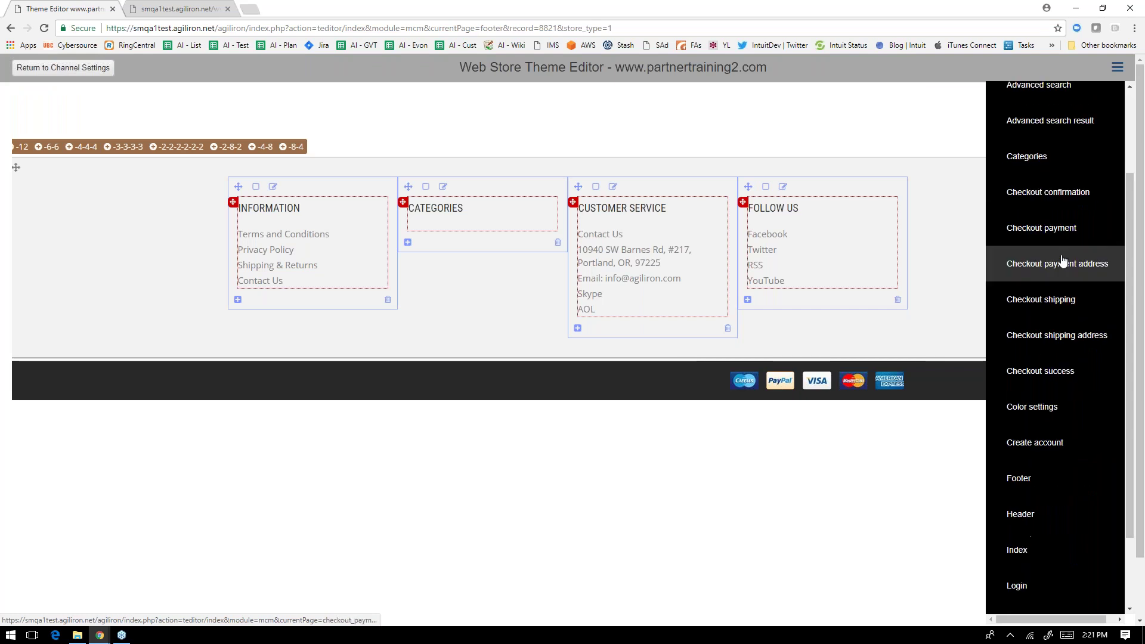
click(1029, 550)
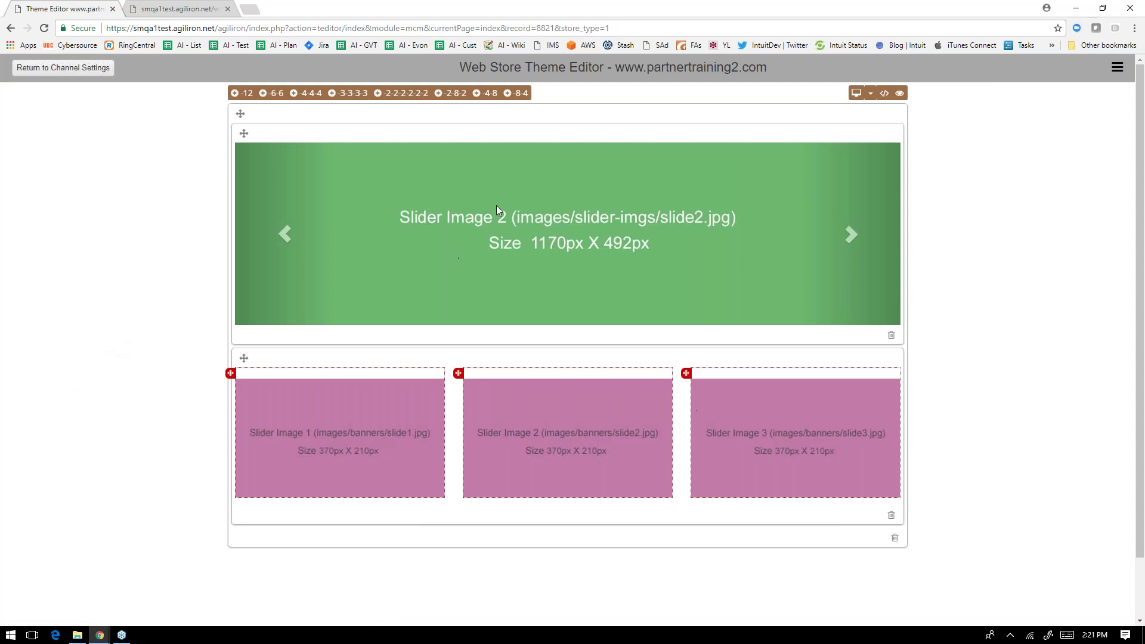
click(169, 6)
click(37, 8)
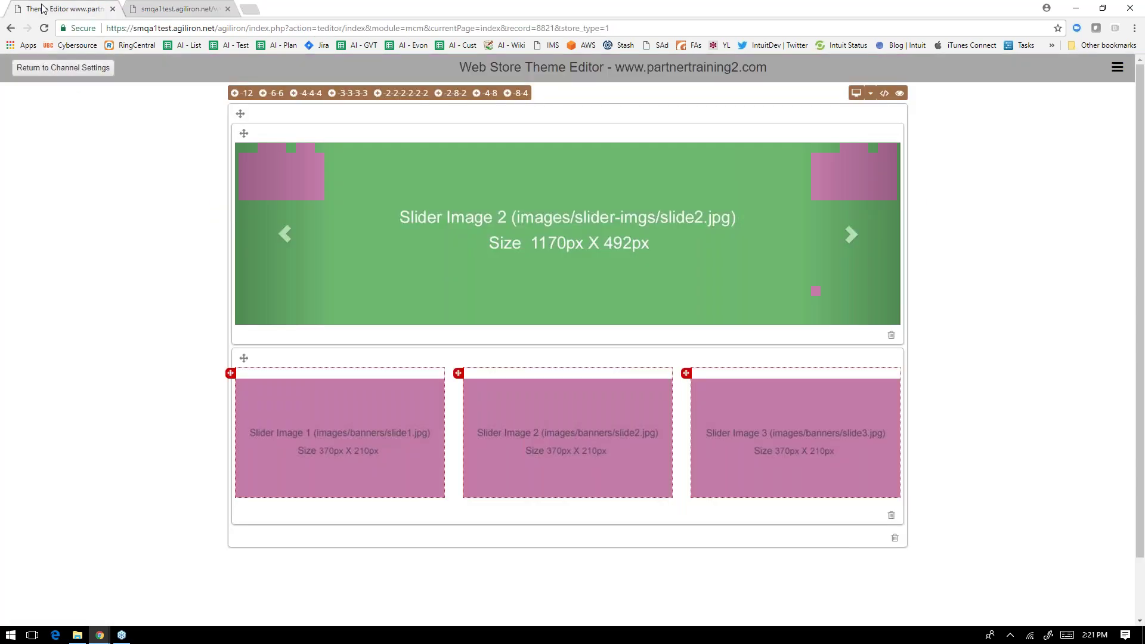
- Look through the list of editable store pages, load the Color settings page, and examine its color options from background to footer
click(1117, 66)
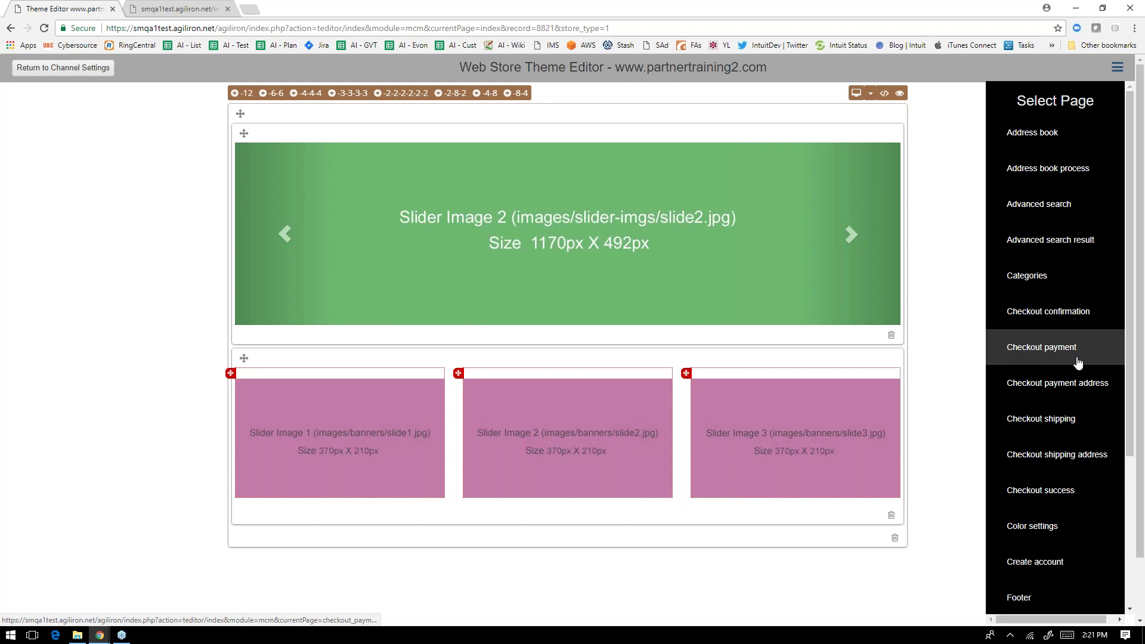
scroll(1078, 363, down, 3)
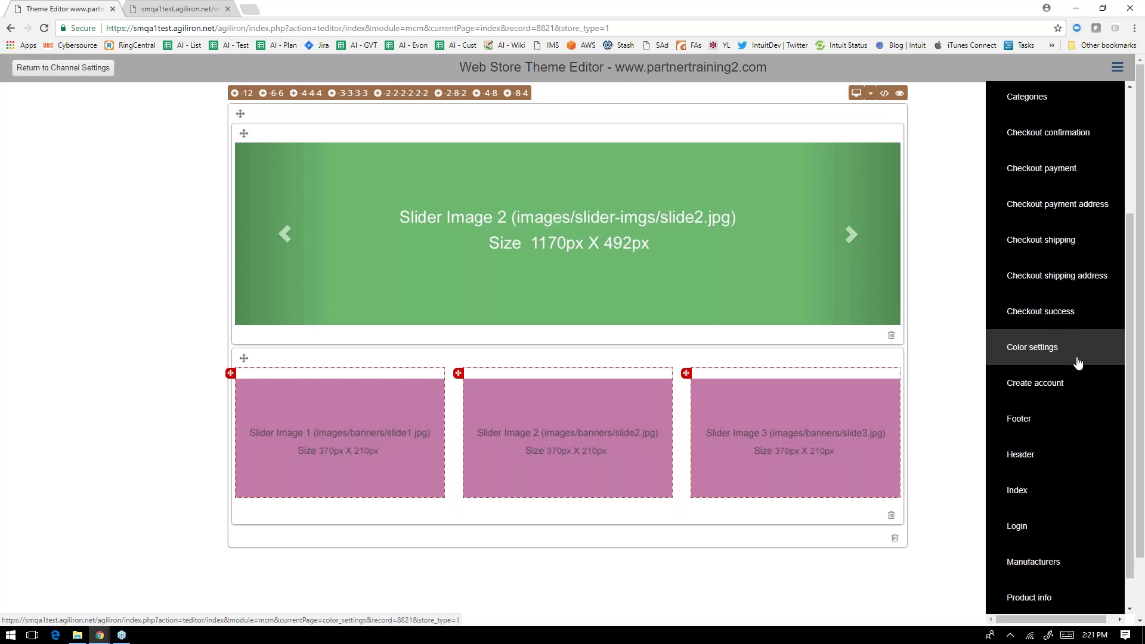
scroll(1078, 363, down, 3)
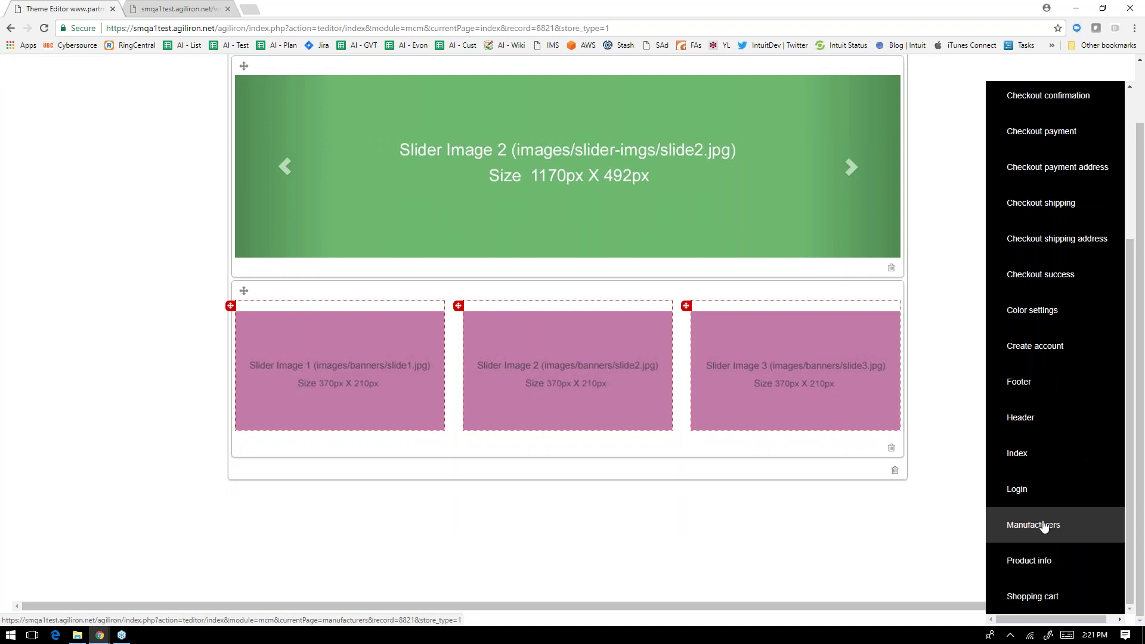
scroll(1058, 415, up, 3)
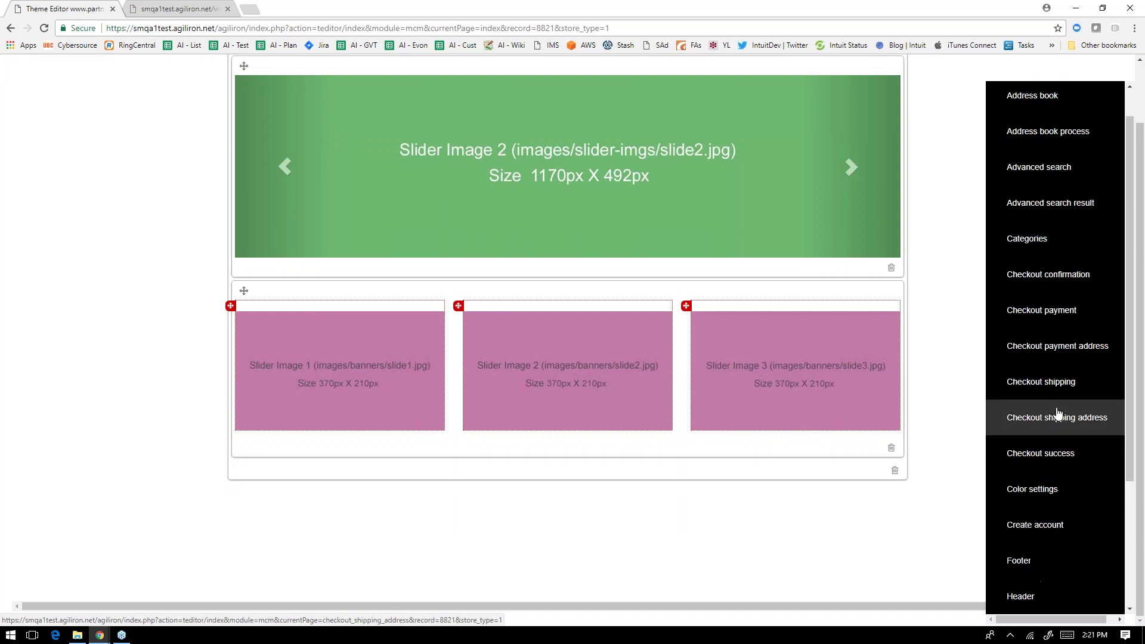
scroll(1068, 238, up, 3)
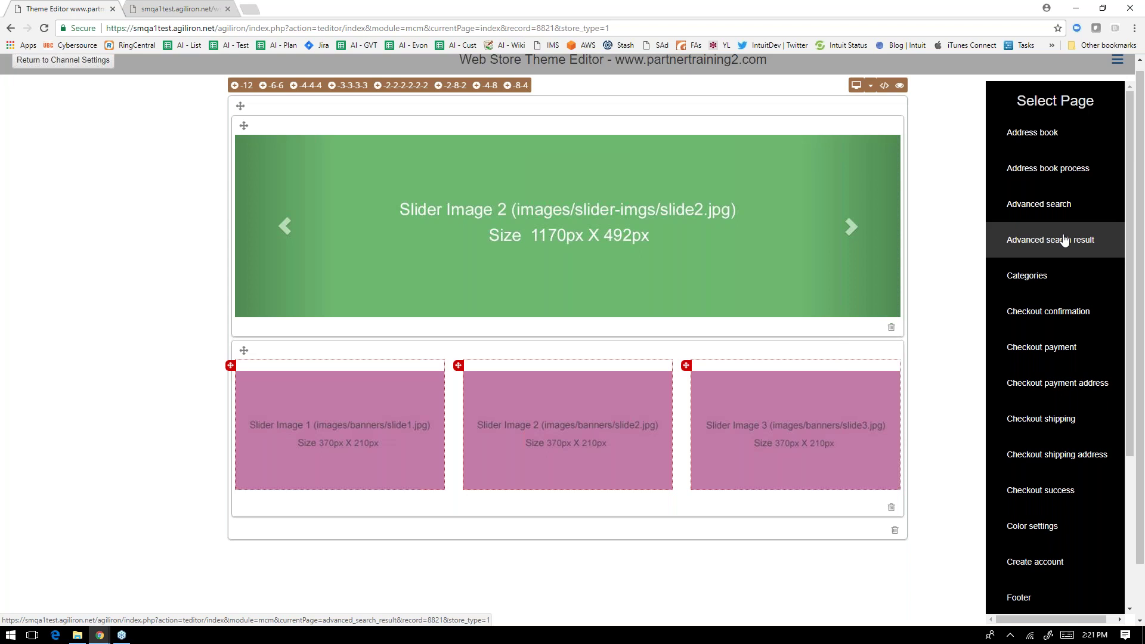
scroll(1064, 239, down, 2)
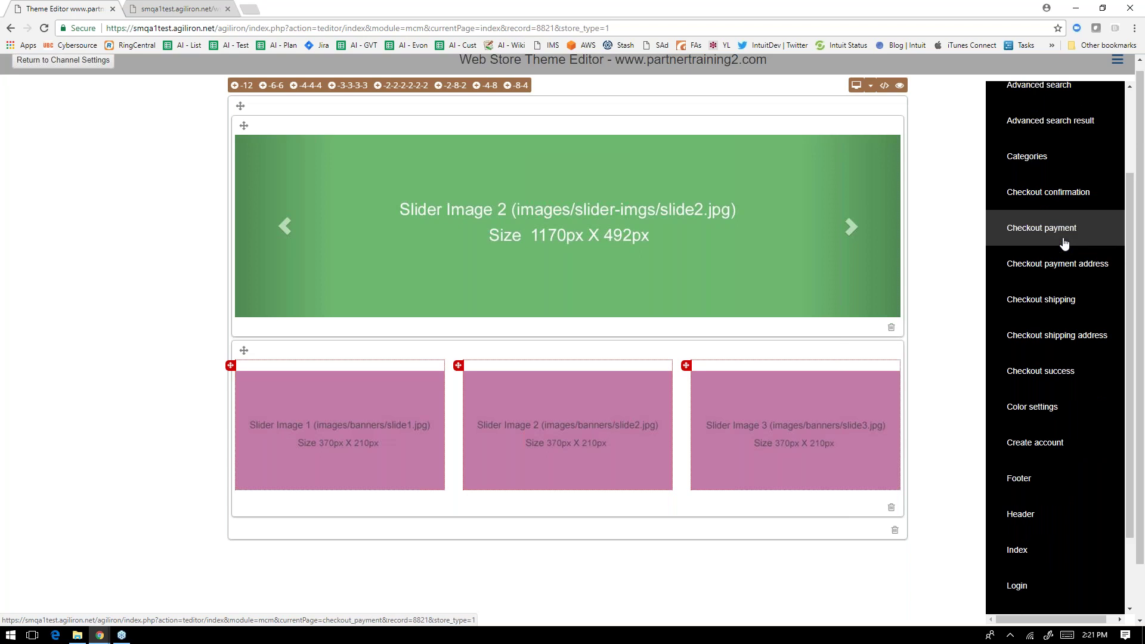
click(1027, 410)
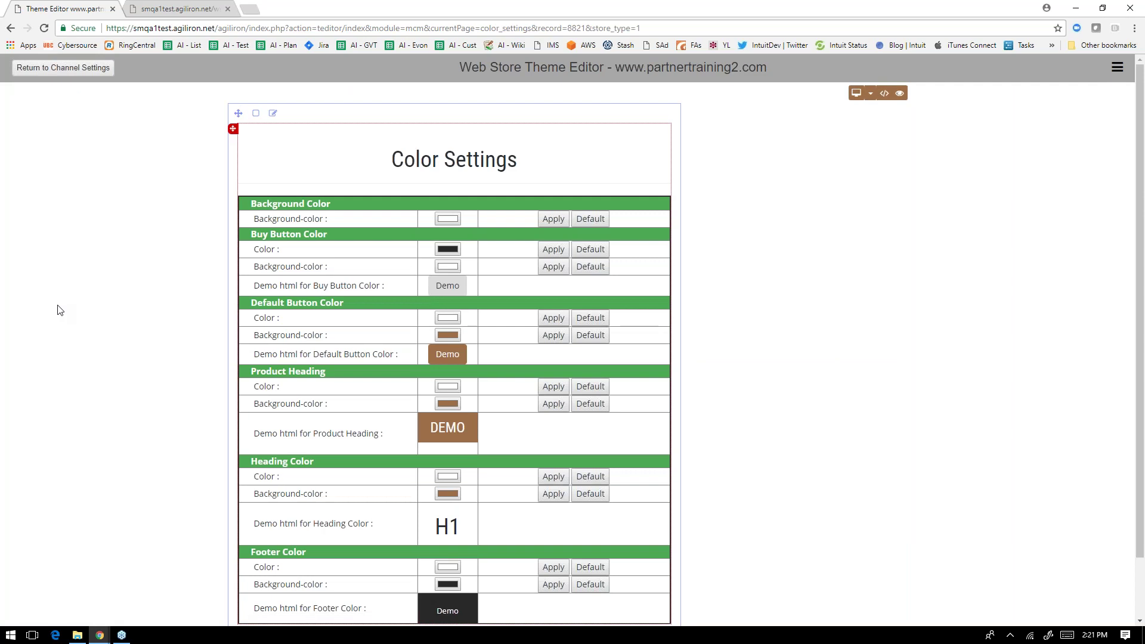
scroll(60, 309, down, 2)
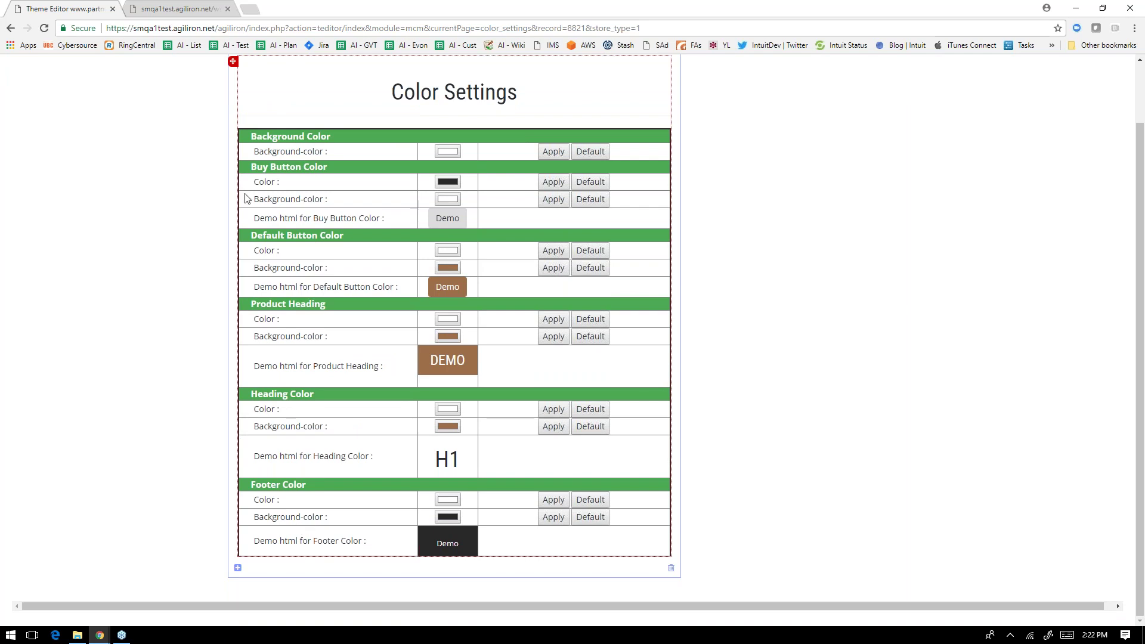
scroll(108, 279, up, 2)
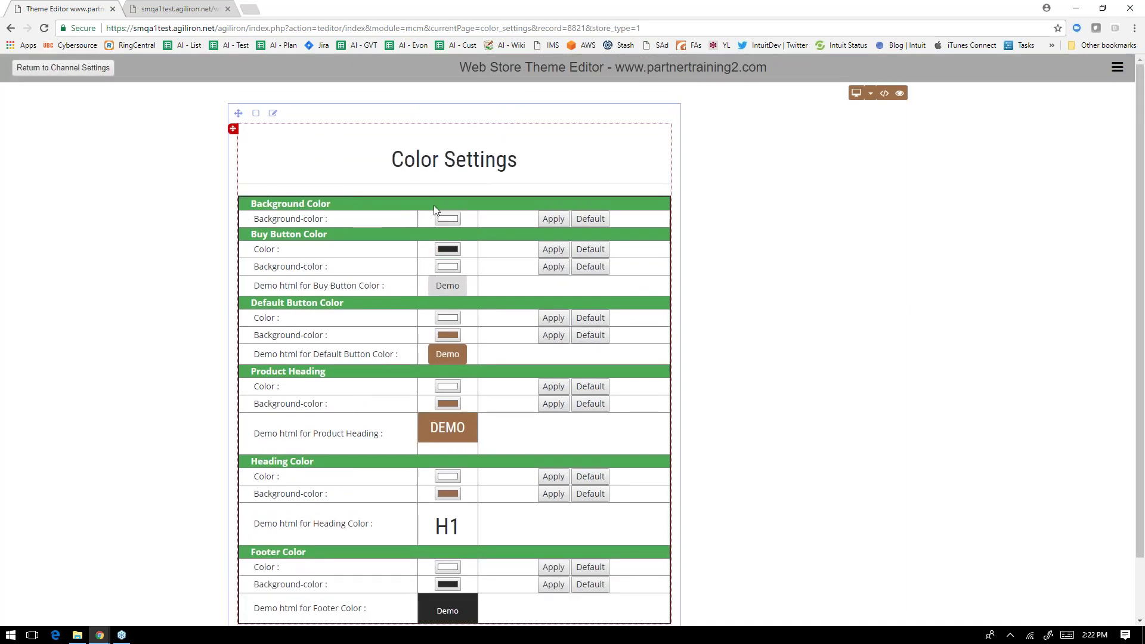
- Load the Header page in the theme editor
click(1118, 69)
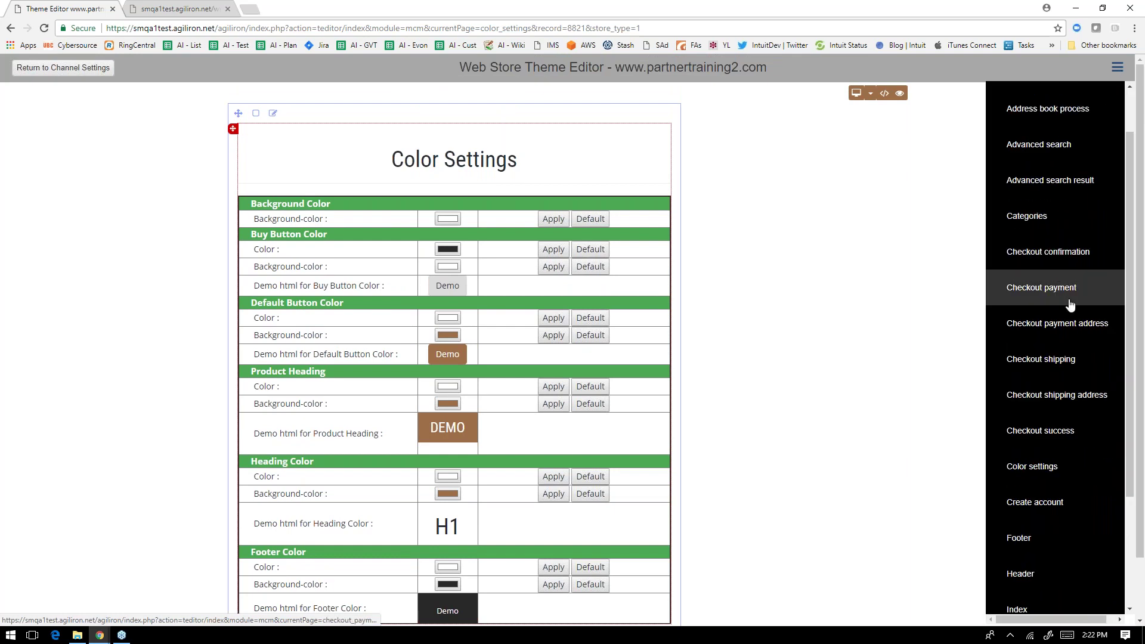
scroll(1069, 305, down, 2)
click(1036, 514)
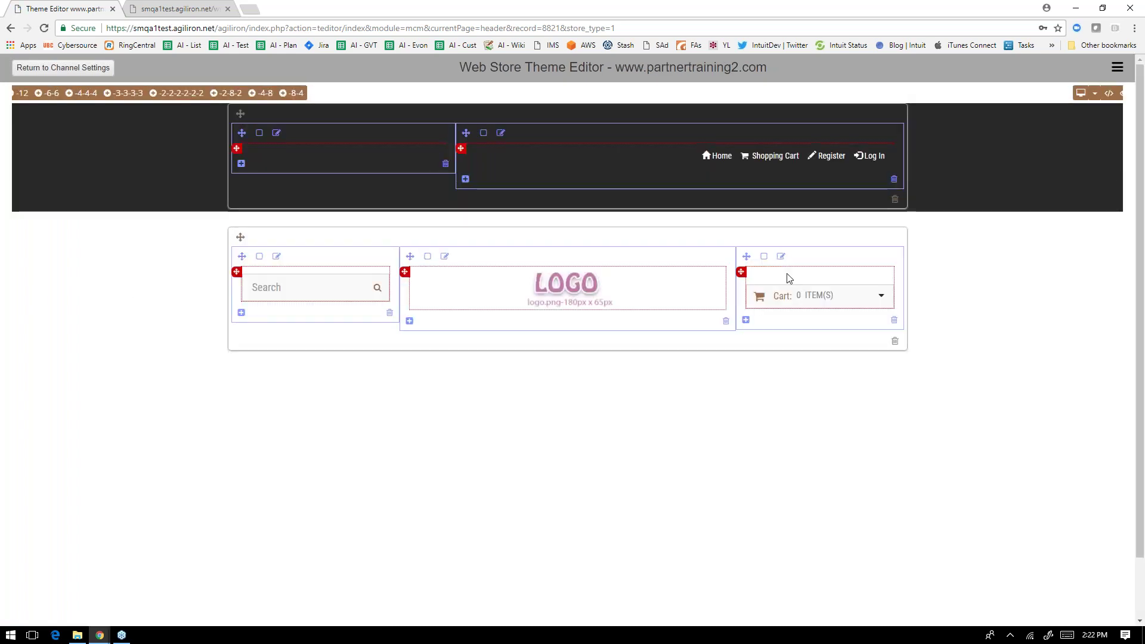
- Check the Header page's desktop, tablet and phone view choices and its save and reset options
click(1081, 95)
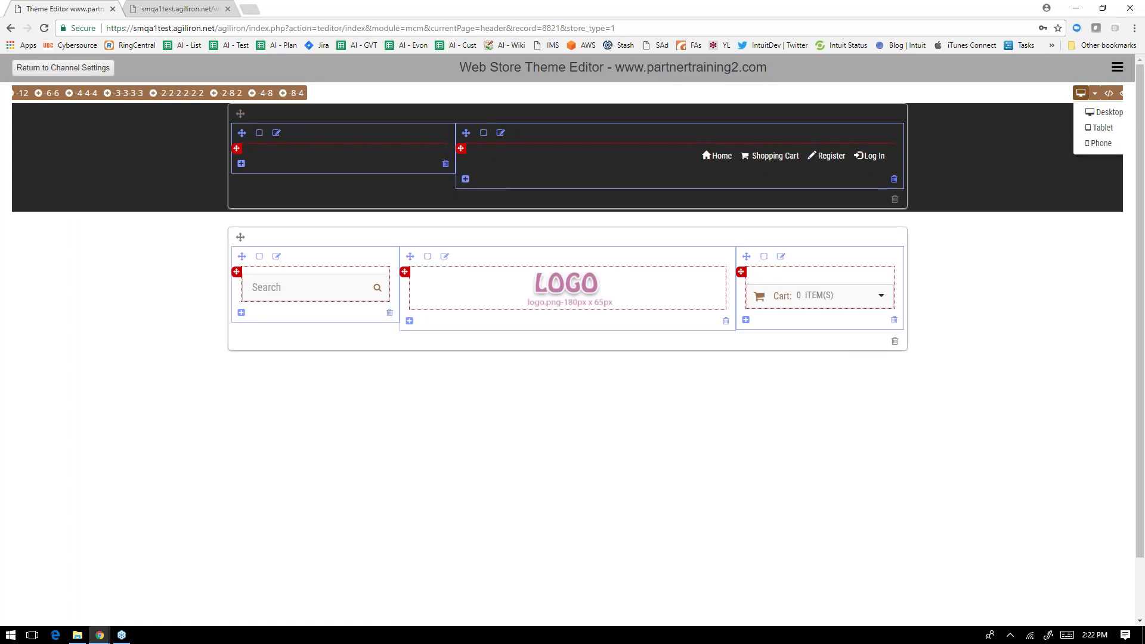
click(1074, 160)
click(1095, 93)
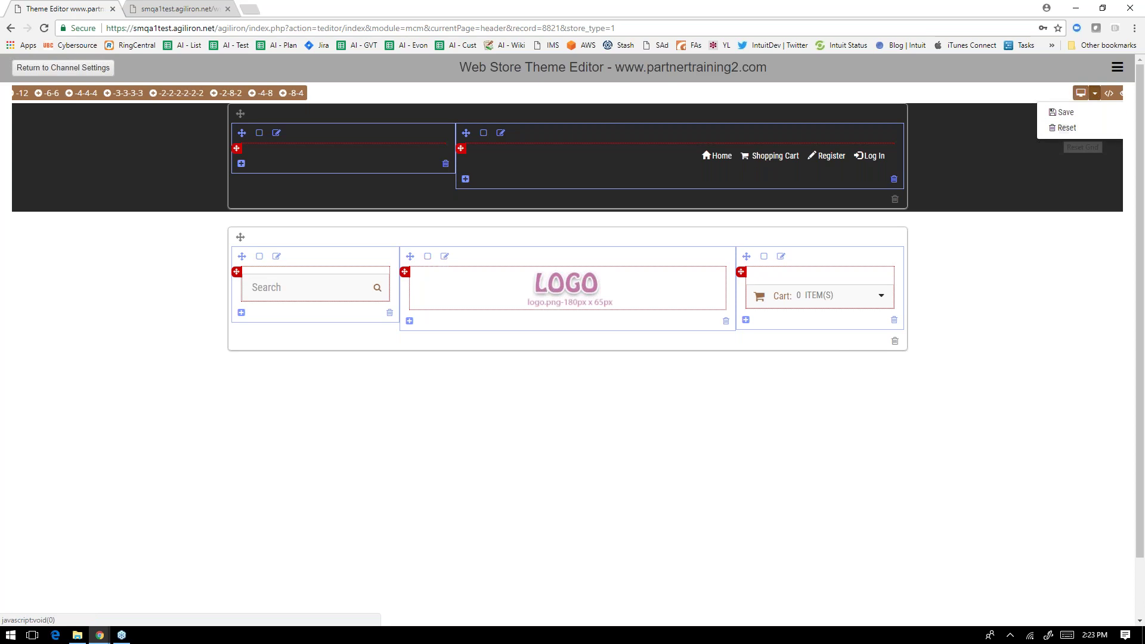
- View the Header page's source code and its preview without editing outlines, and return to the layout editor
click(1109, 97)
click(1109, 96)
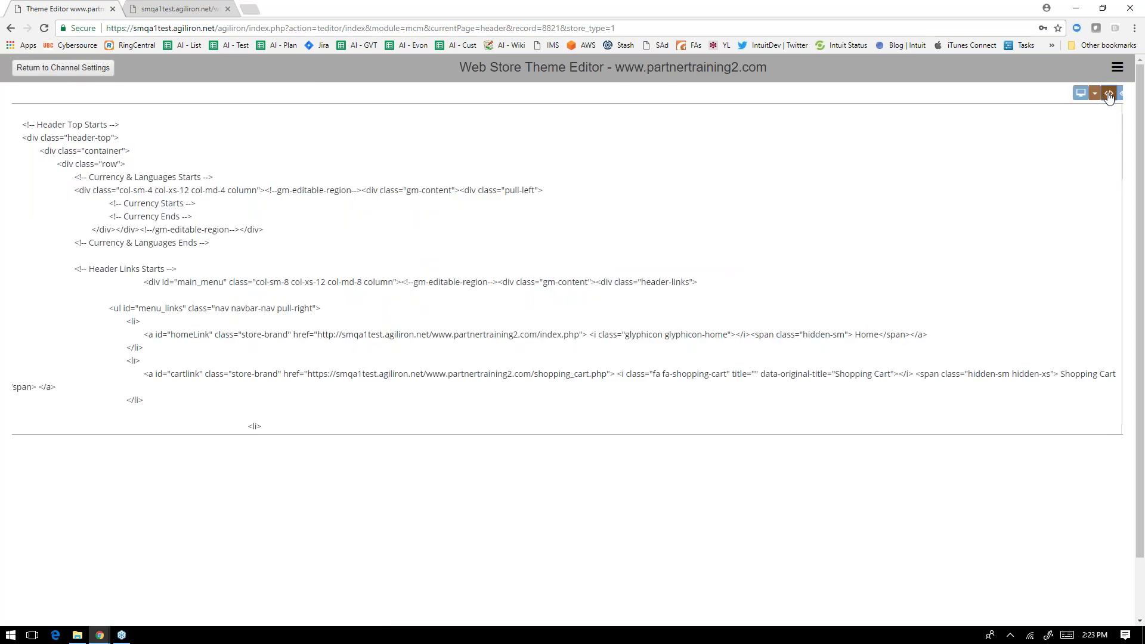
click(1109, 95)
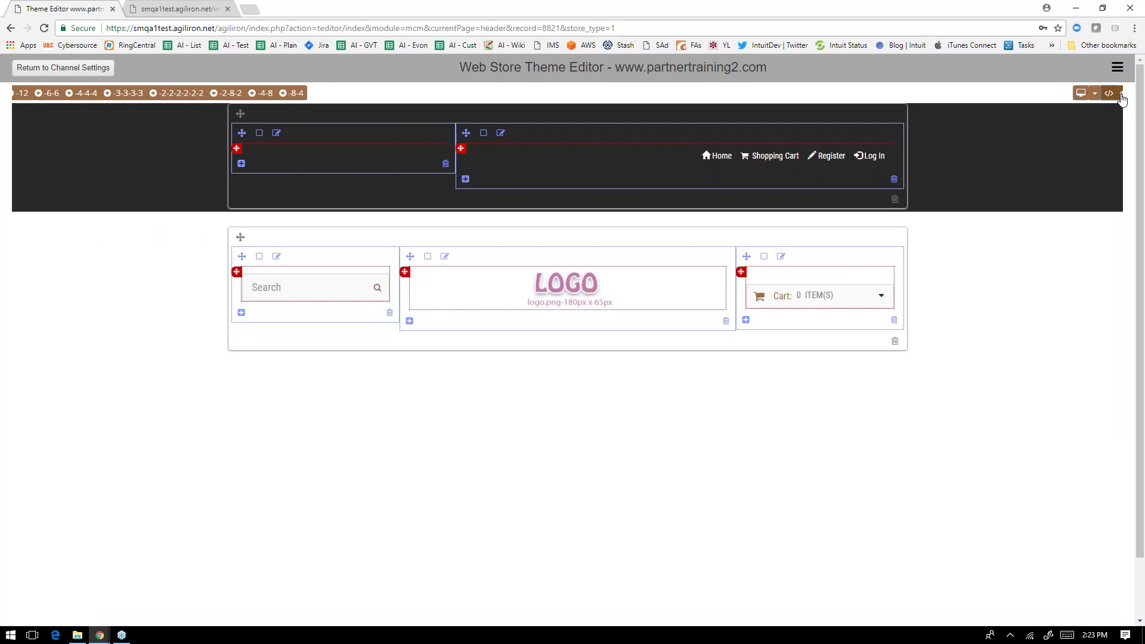
click(1120, 97)
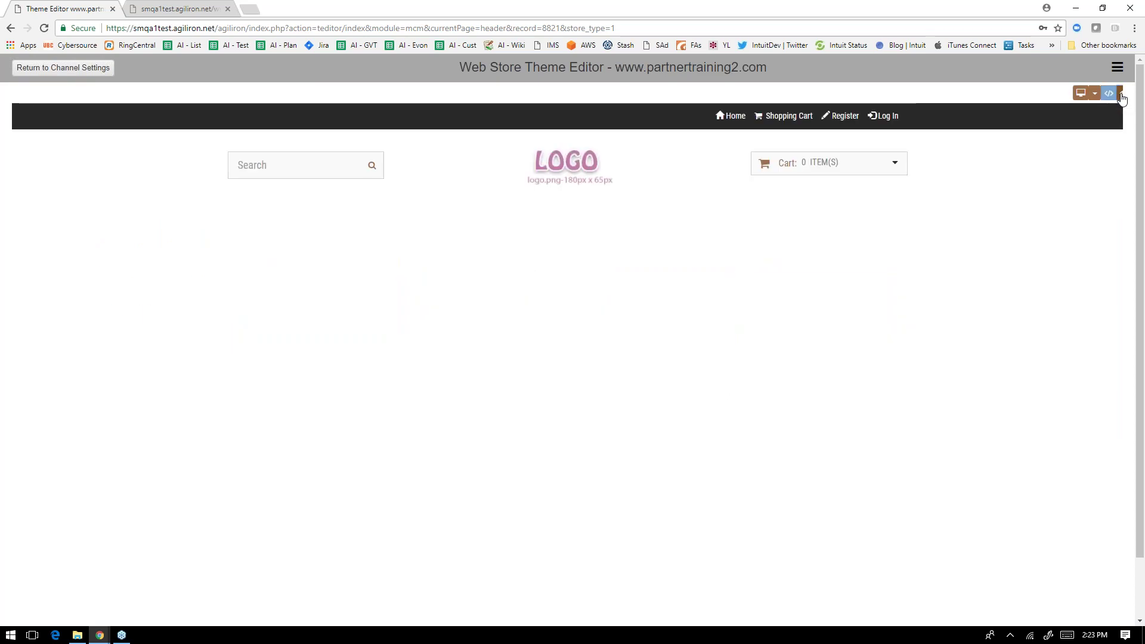
click(1121, 98)
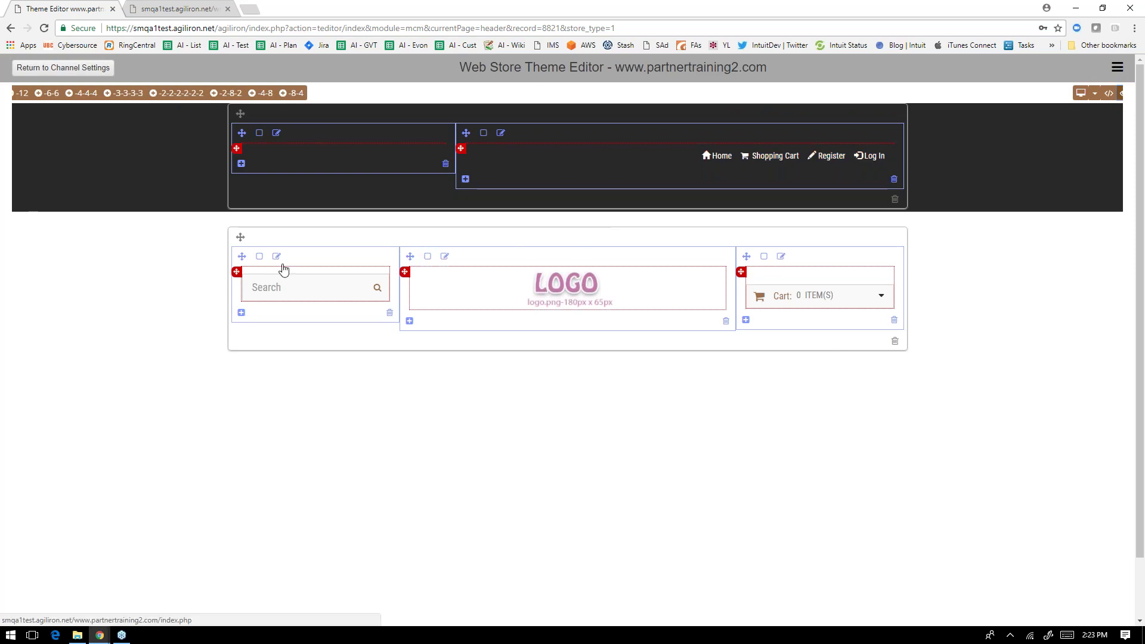
- Add an 8-4 two-column row and a 2-2-2-2-2-2 six-column row above the existing header rows
click(293, 94)
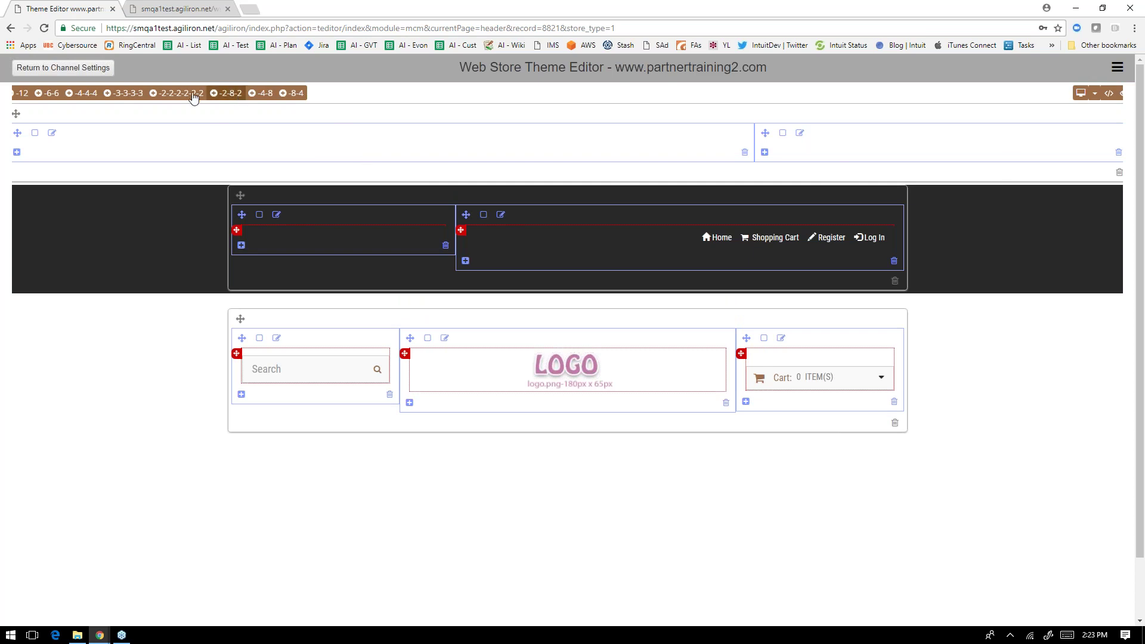
click(170, 95)
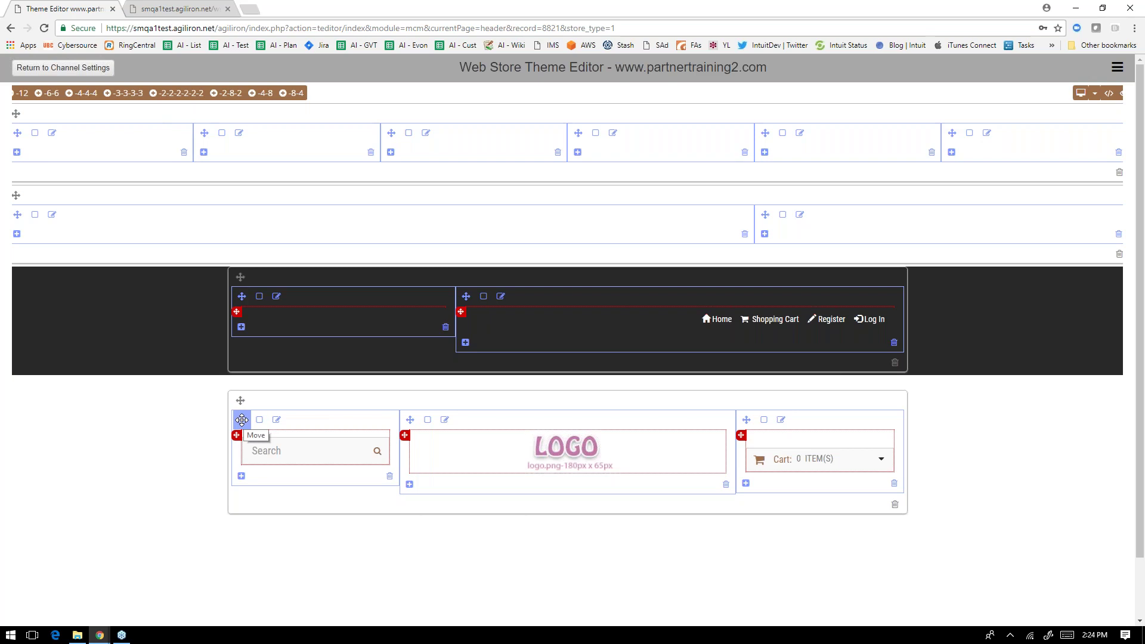
- Move the search column between the logo and the cart, and add a new content block below the search box
drag(241, 419, 577, 417)
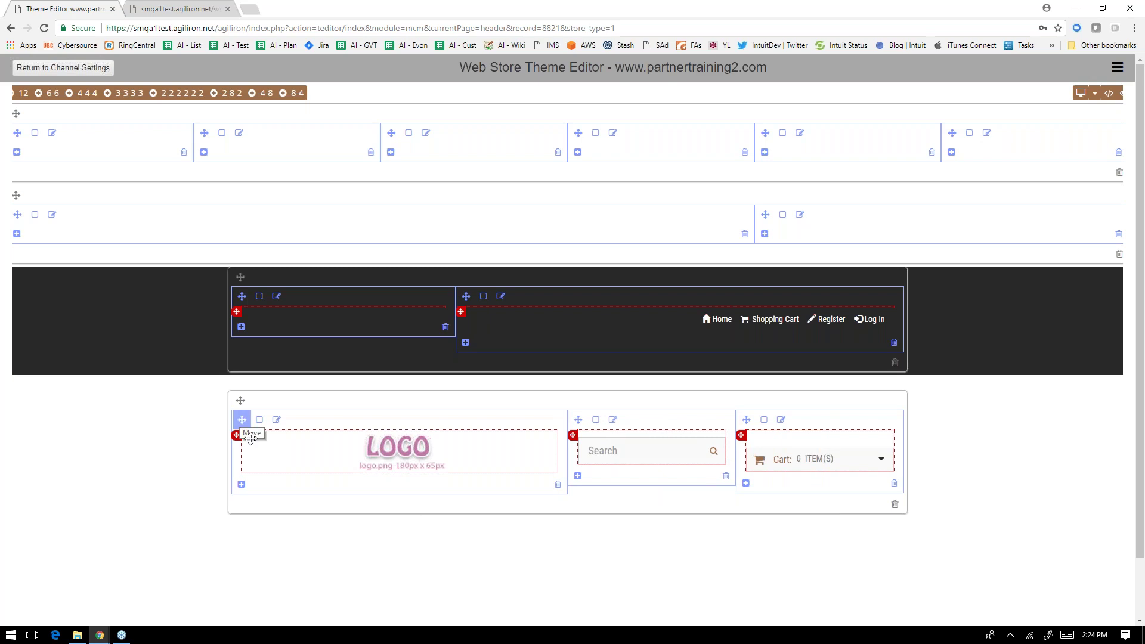
click(613, 421)
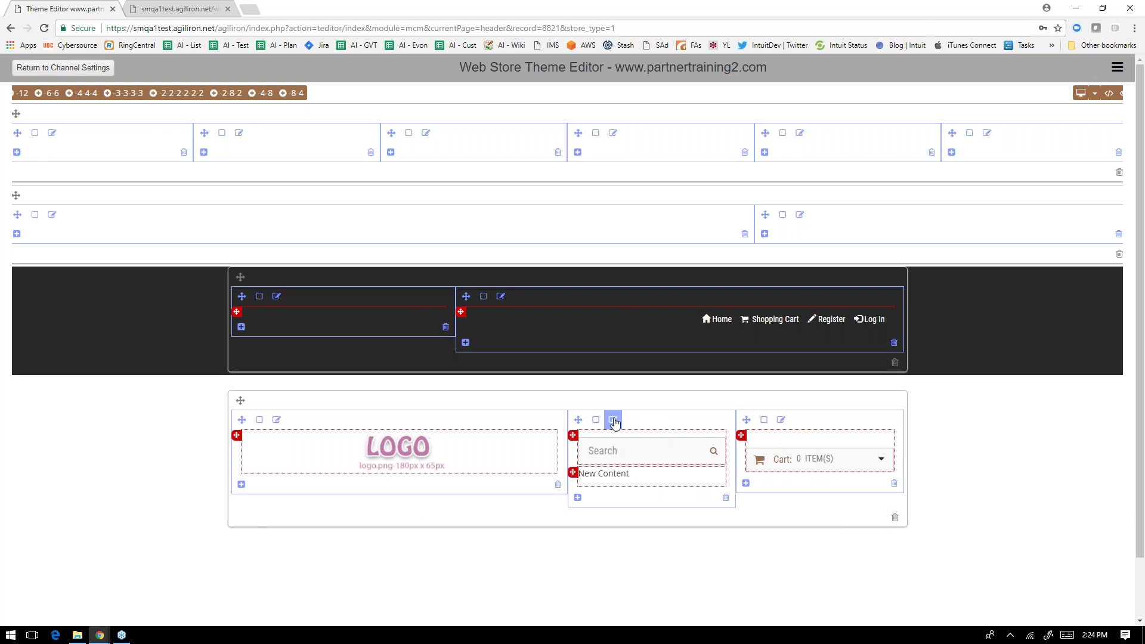
- Delete the empty 8-4 row and the empty six-column row above the header
click(1117, 253)
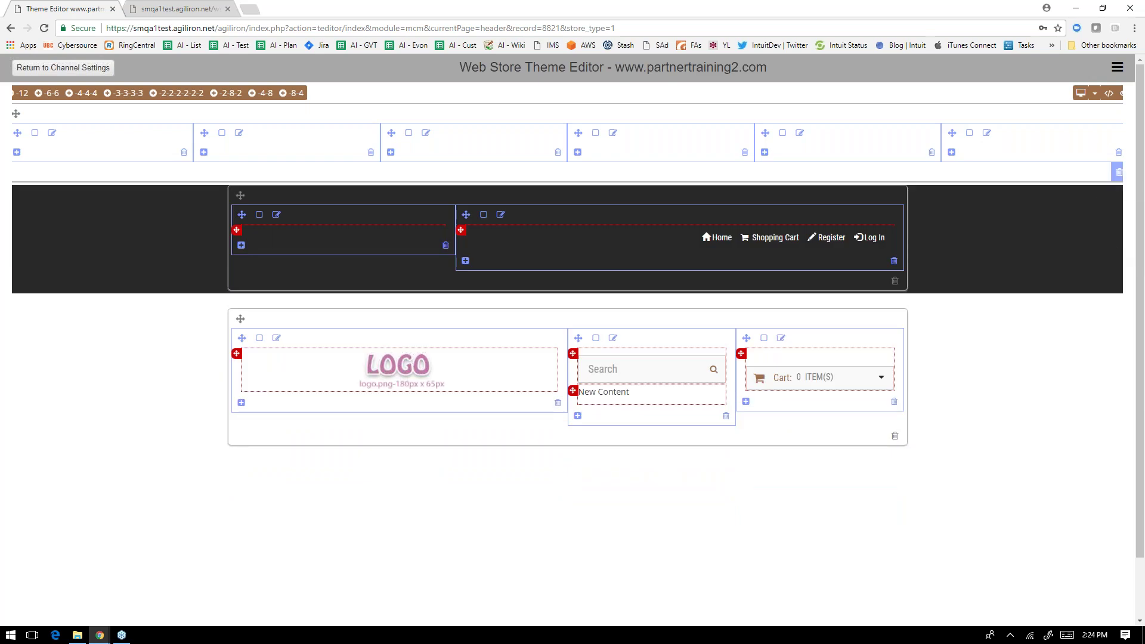
click(1118, 173)
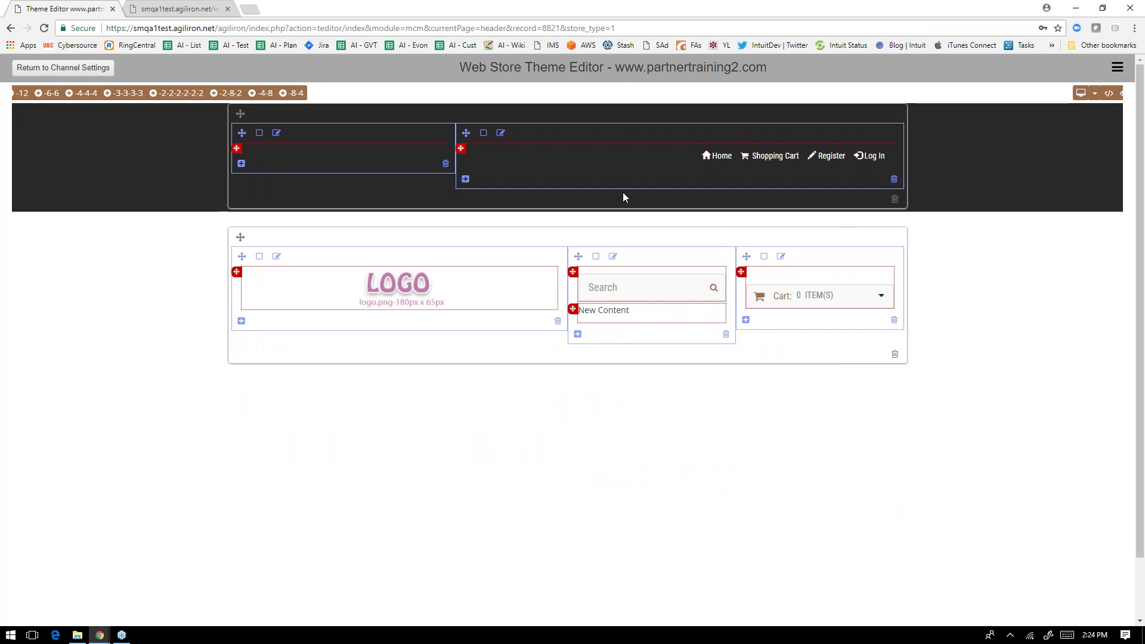
- Look at the logo's update and move options, opening the image upload dialog and closing it without uploading a file
click(399, 294)
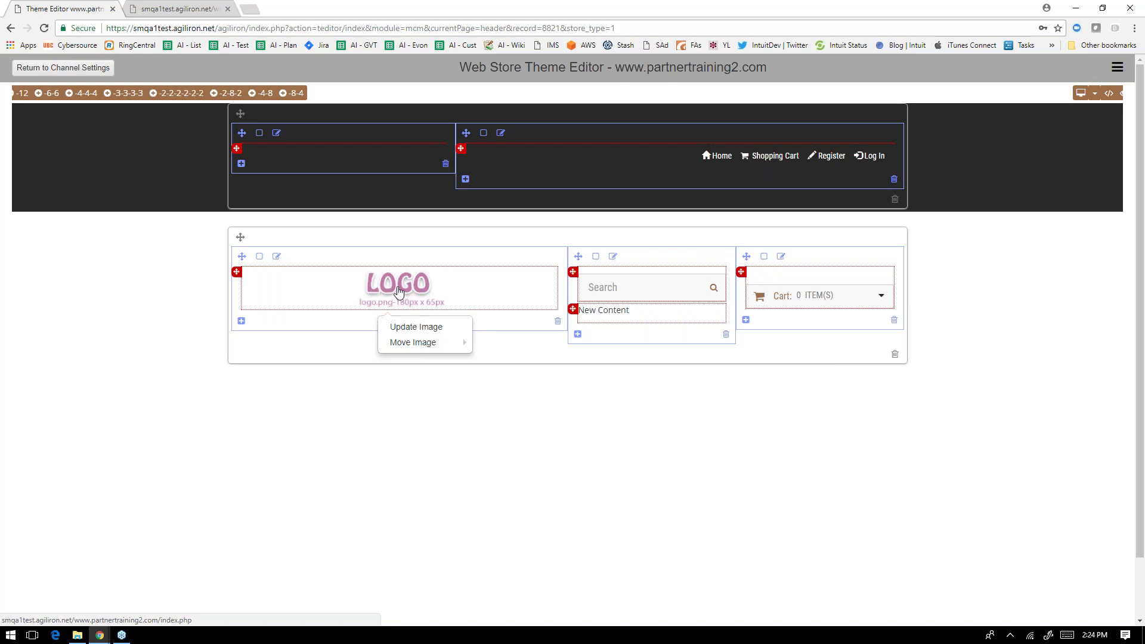
click(416, 332)
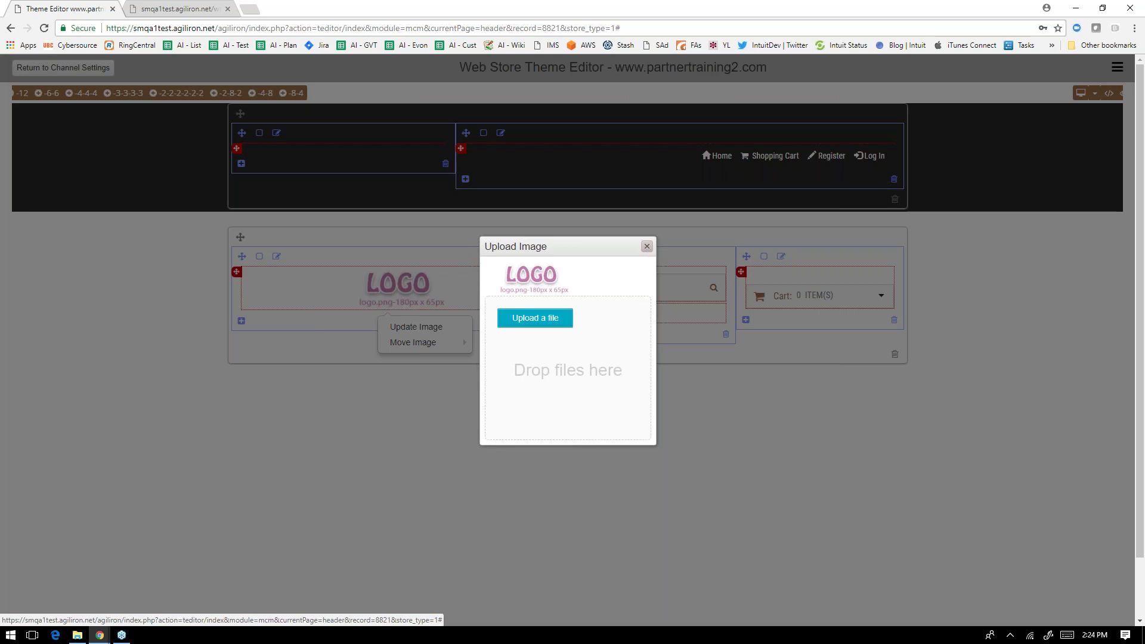
click(647, 246)
mouse_move(425, 343)
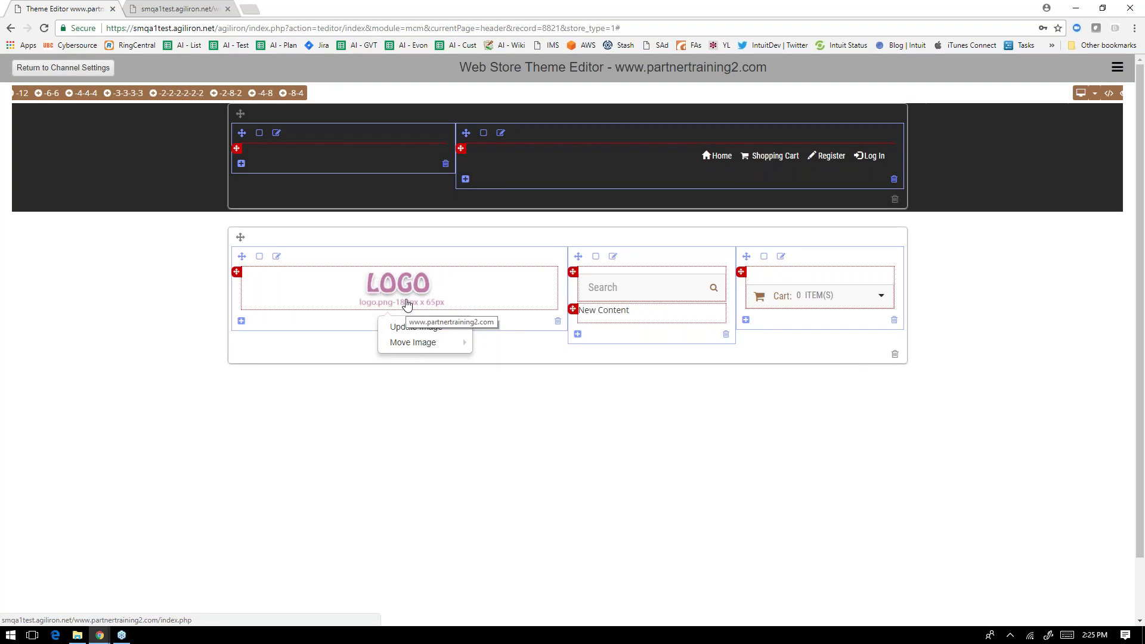
- Review the header Home link's Add Link form and Change CSS font options without changing anything, and minimize the browser window
click(719, 156)
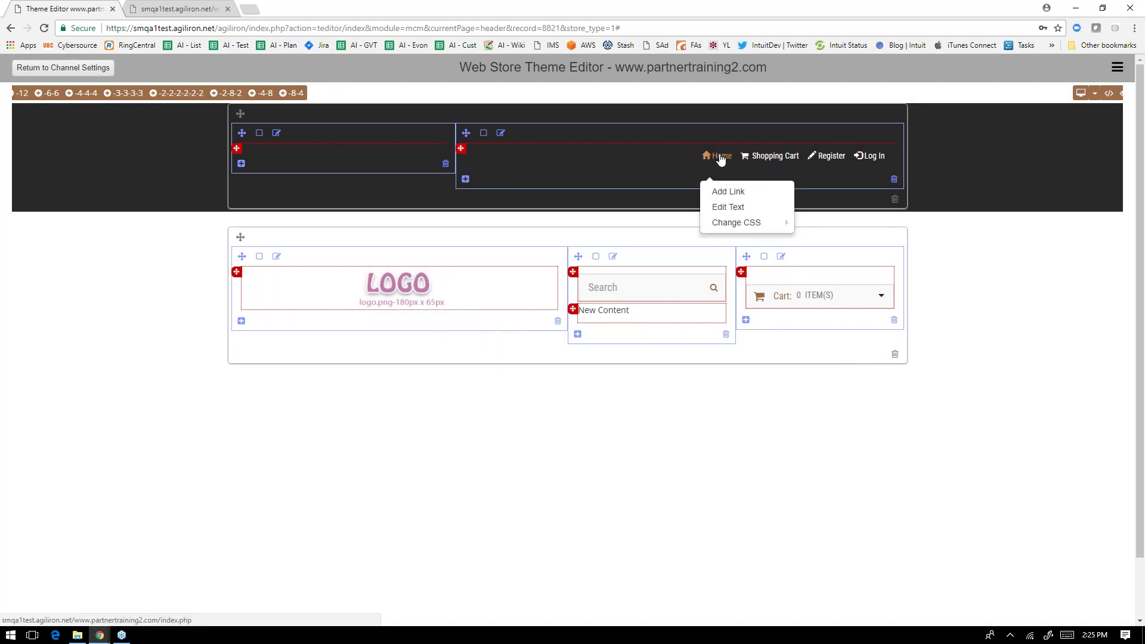
click(736, 192)
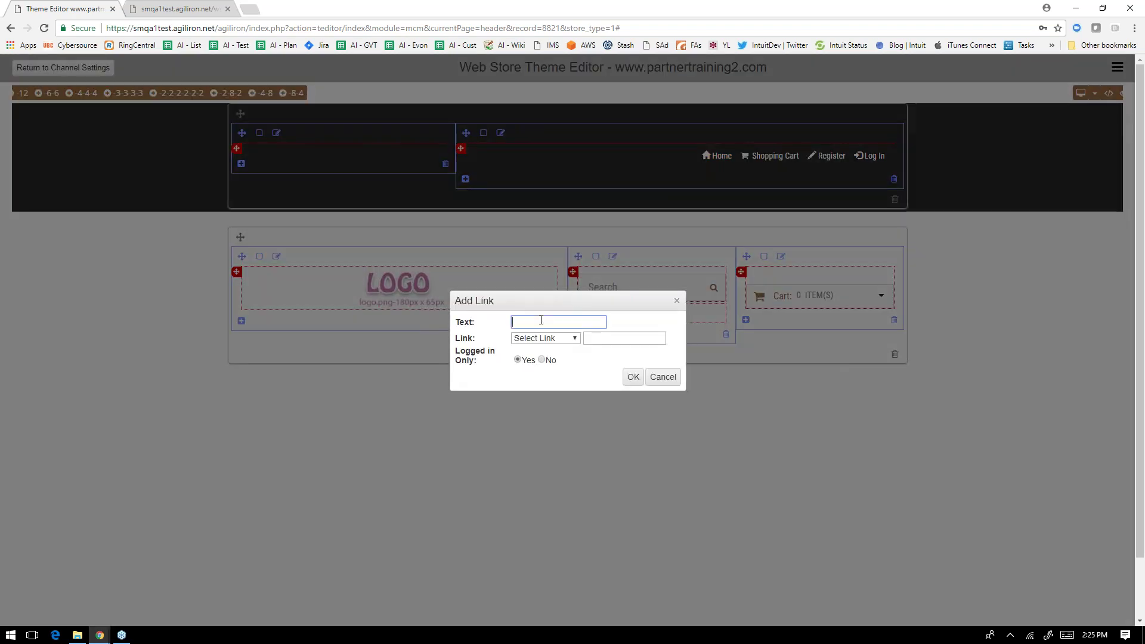
click(667, 386)
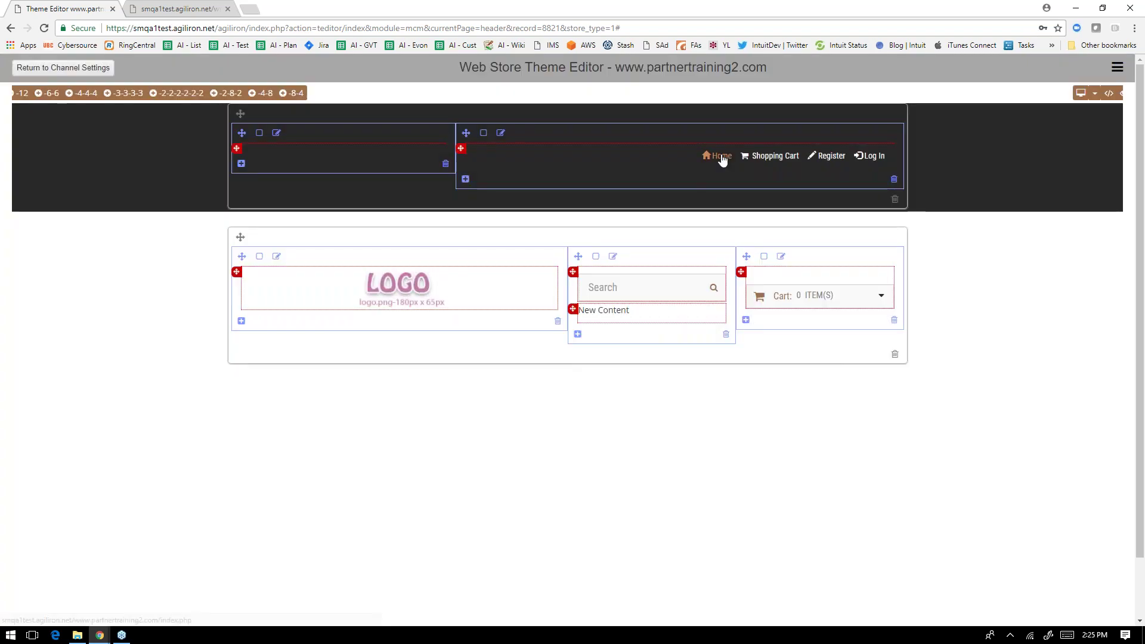
click(721, 157)
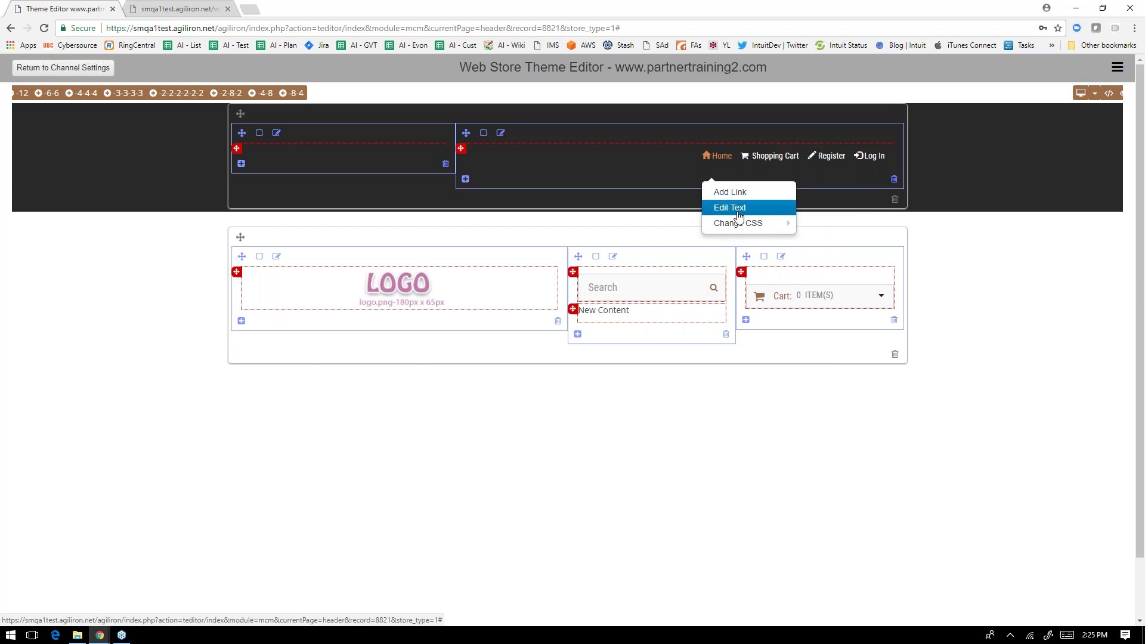
mouse_move(753, 232)
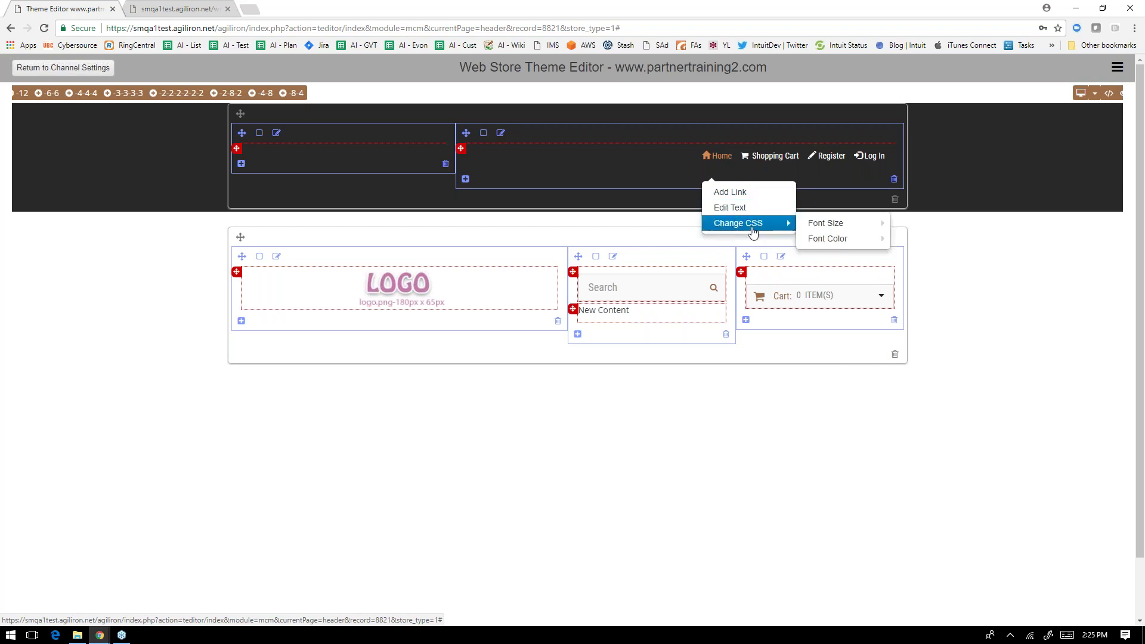
mouse_move(801, 230)
mouse_move(828, 243)
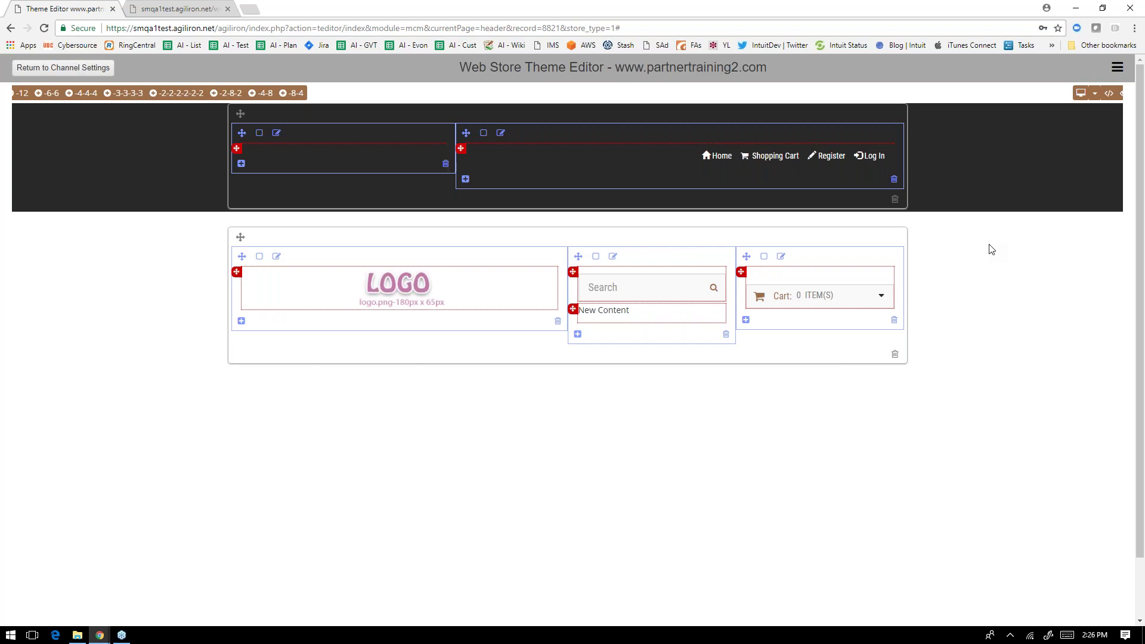
click(1076, 8)
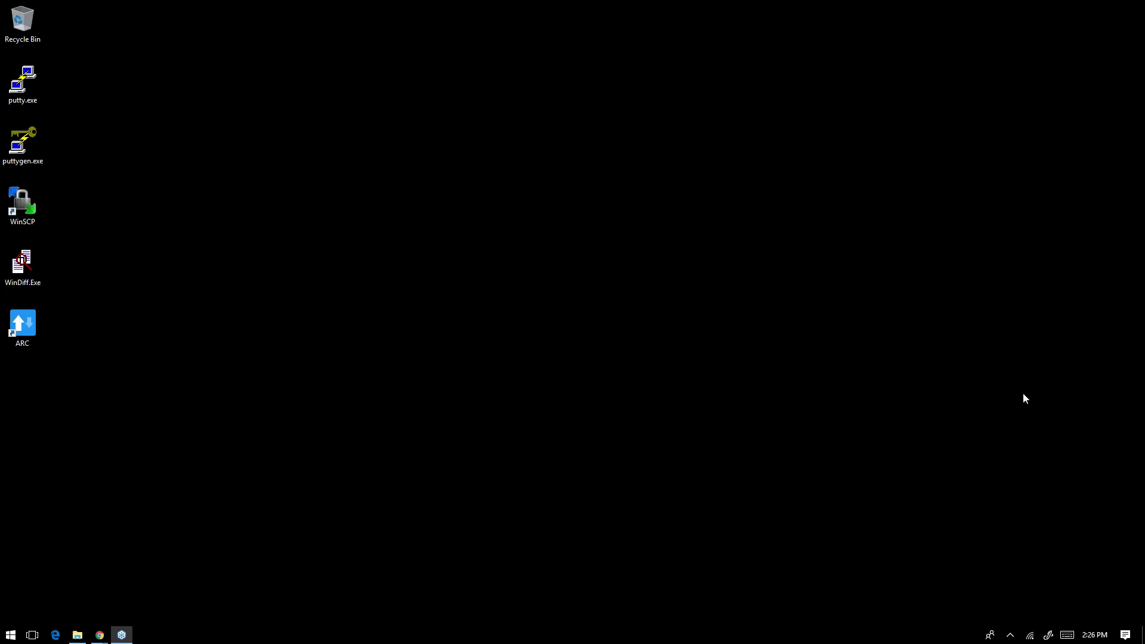